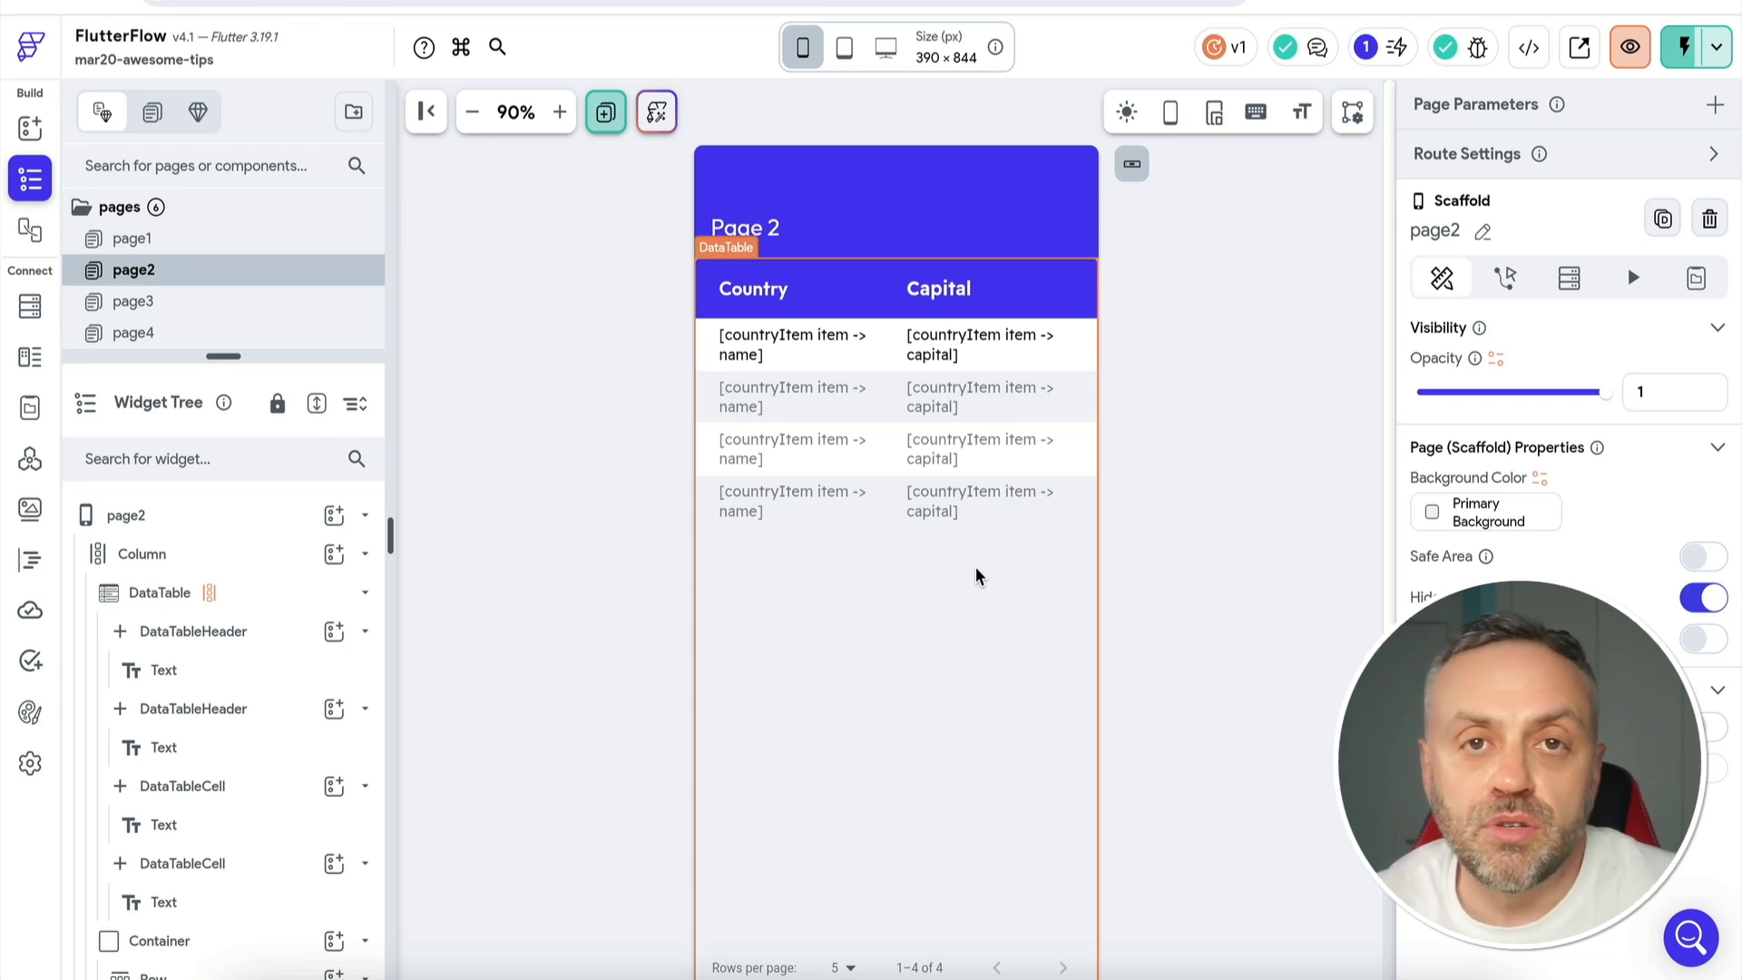
- Run the app in Test mode with the preview zoomed to 80%, then reload the session
left_click(498, 129)
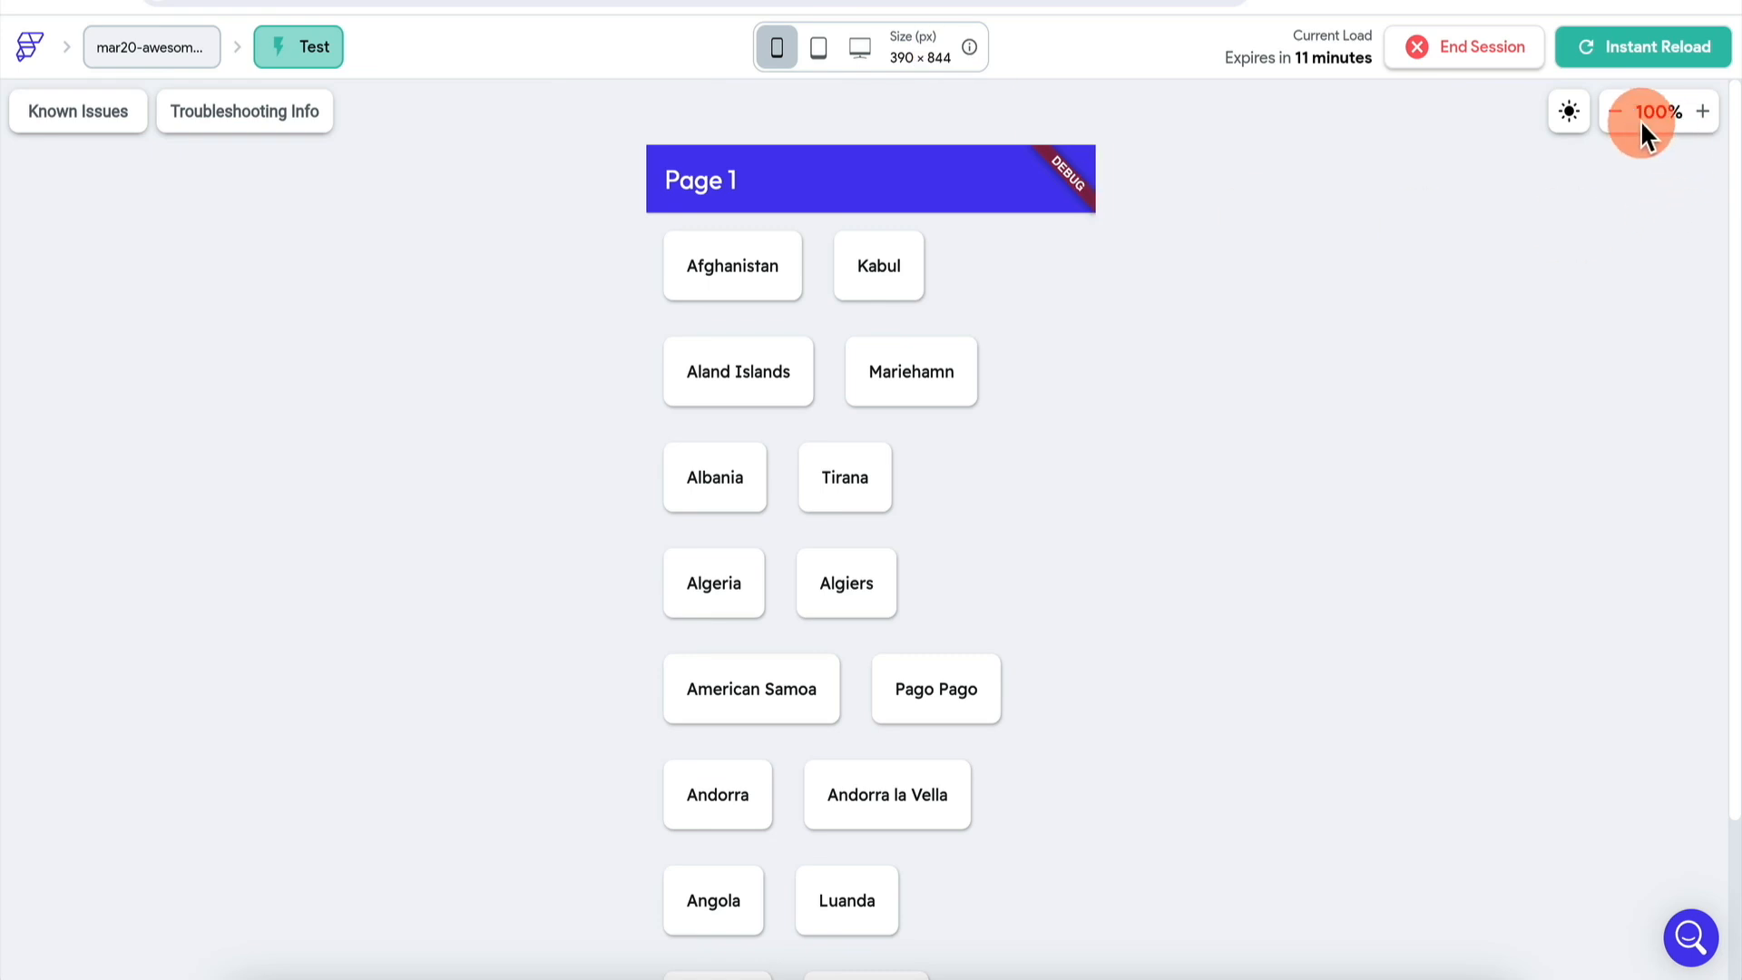
left_click(1615, 113)
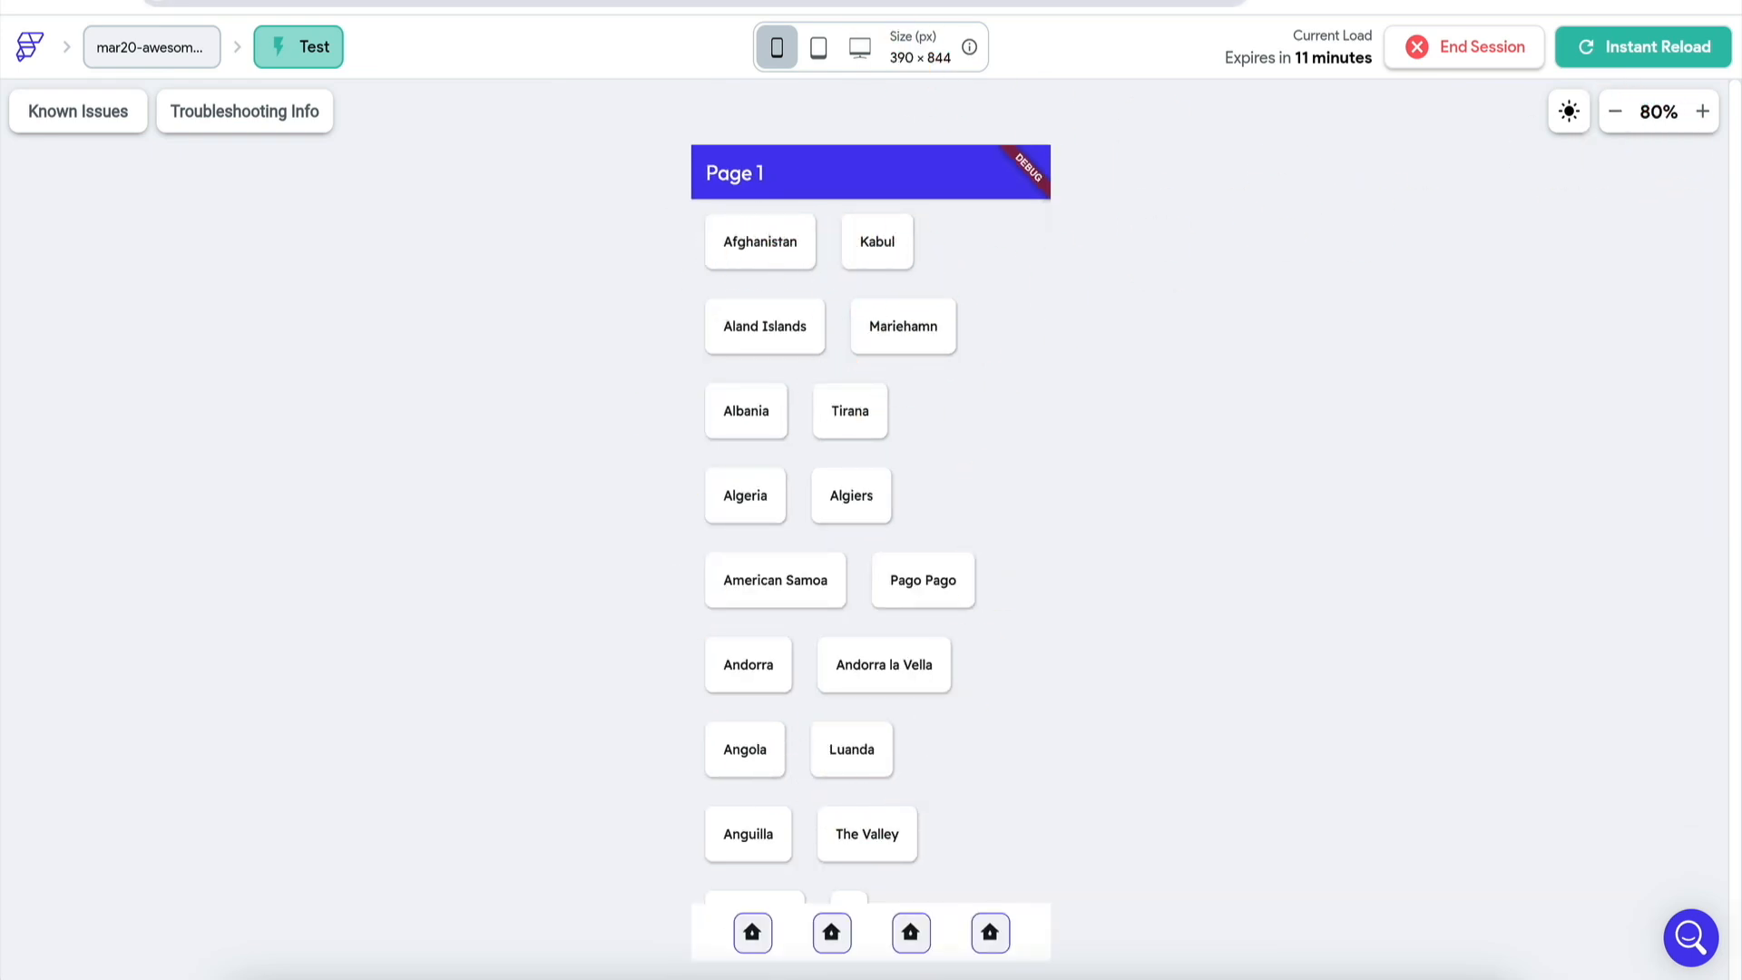
key("Return")
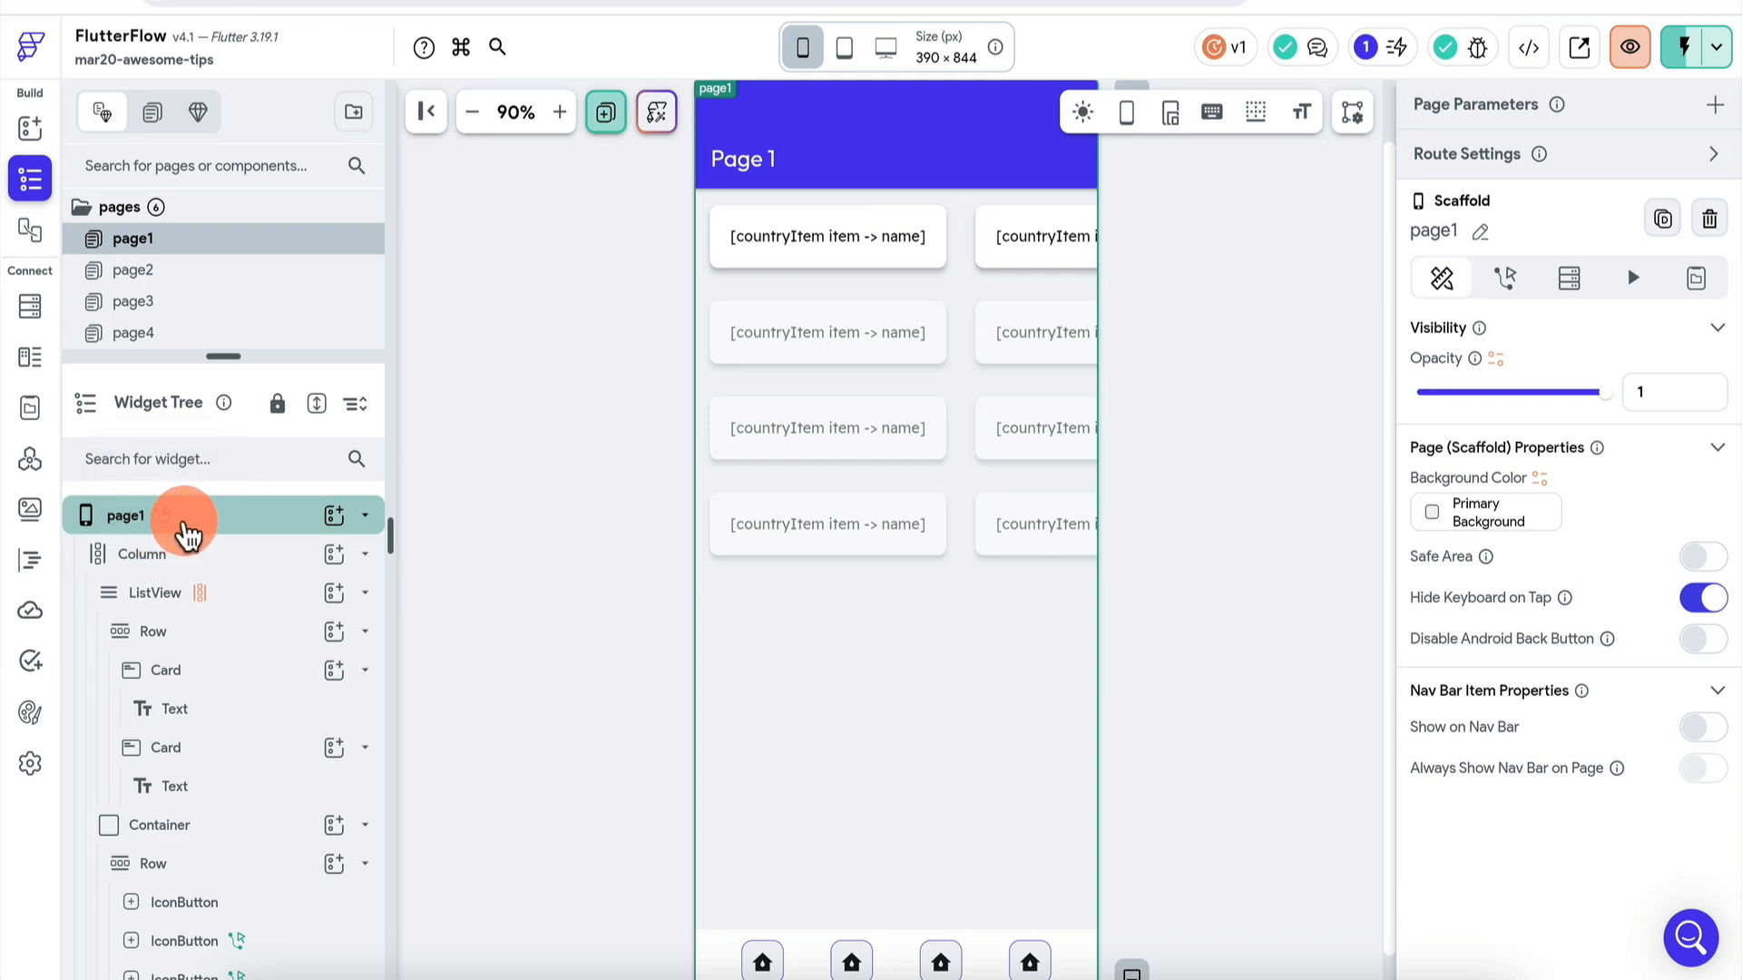
- Open page1's On Page Load action flow and go to editing the CountriesList API call
left_click(1506, 281)
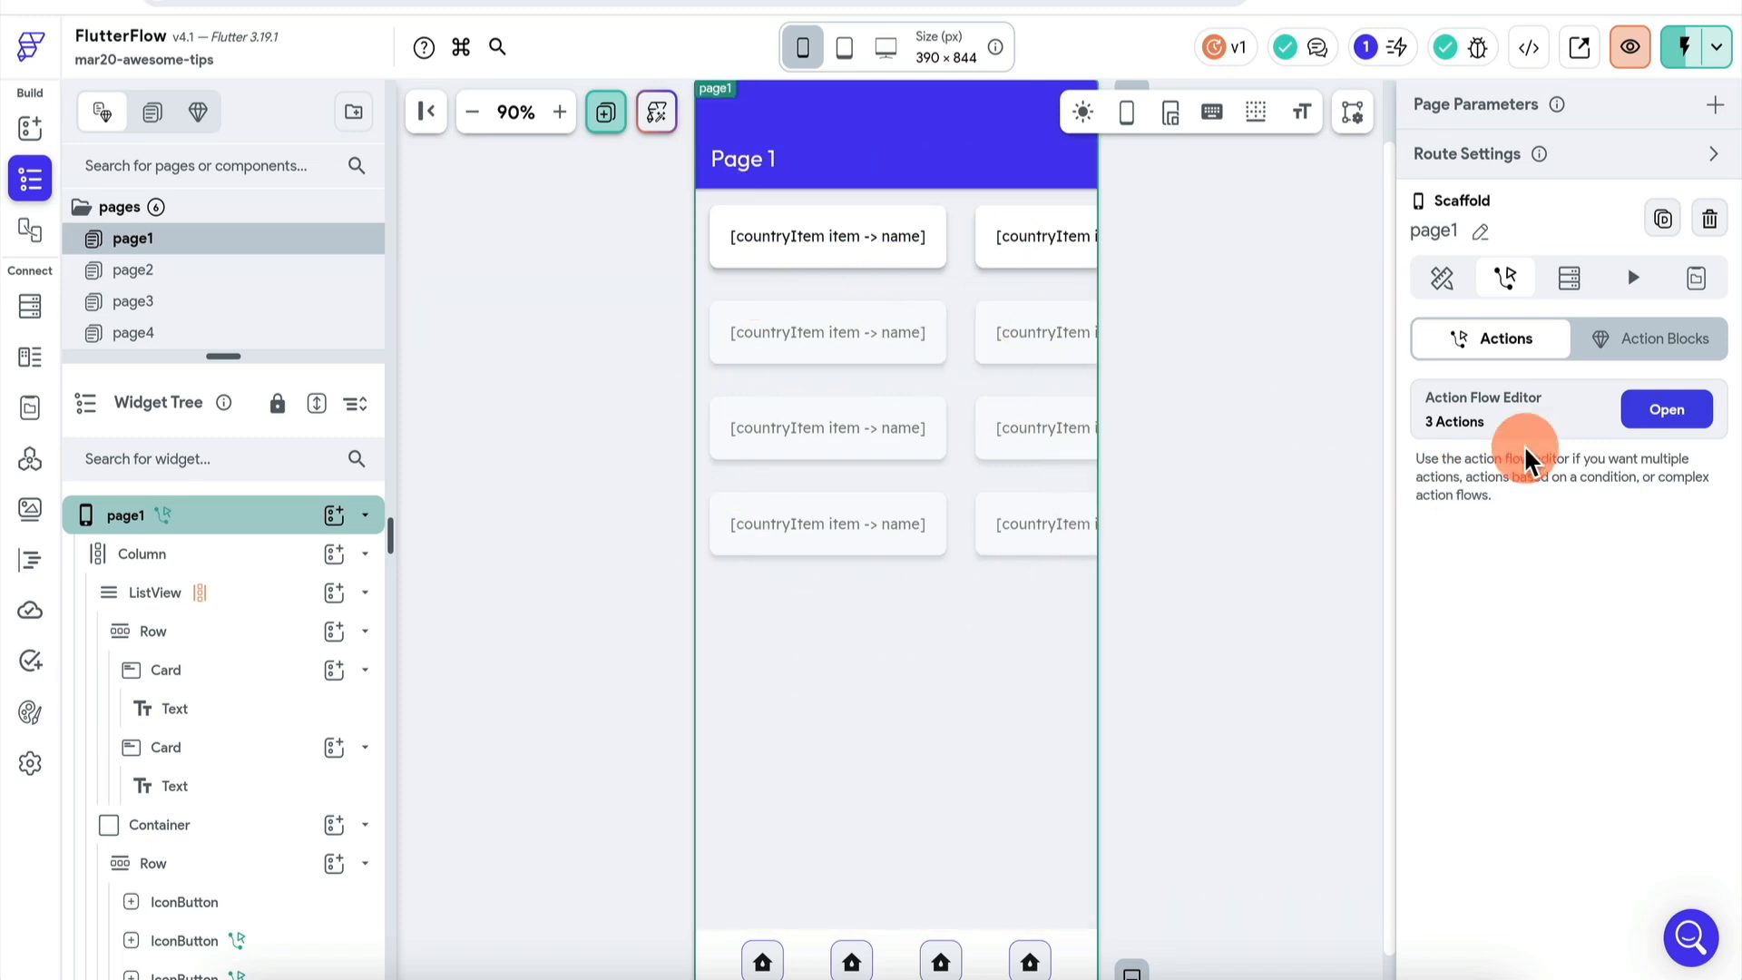
left_click(1672, 411)
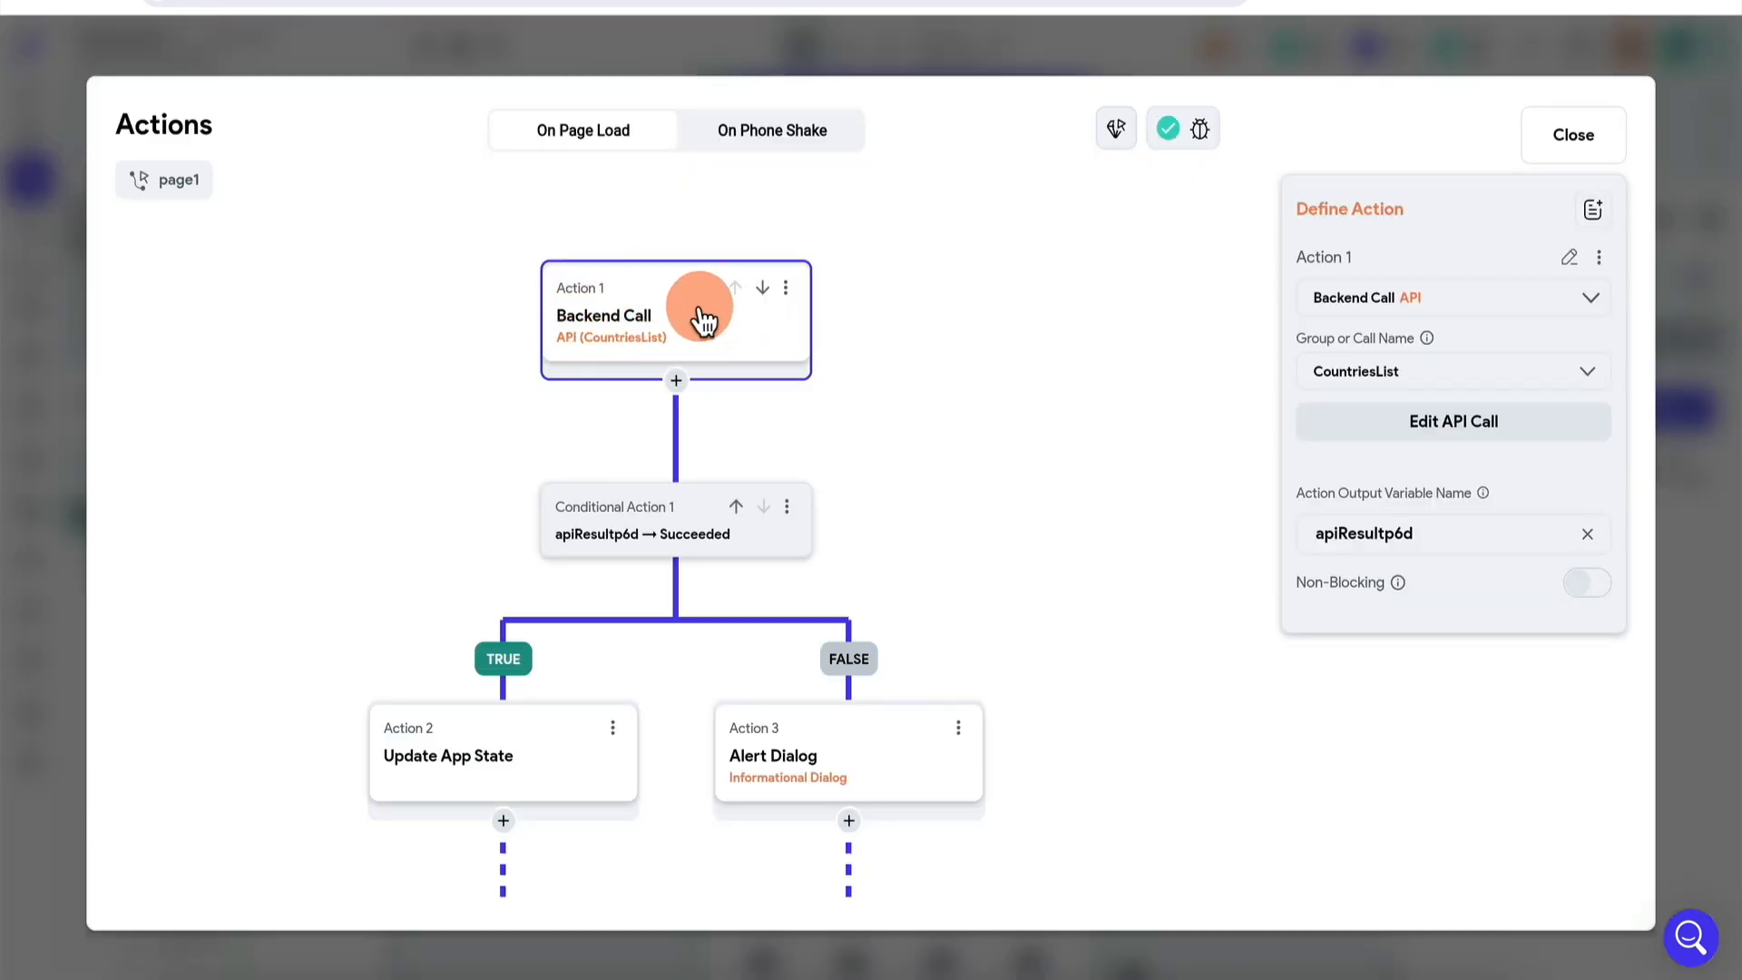
left_click(1452, 422)
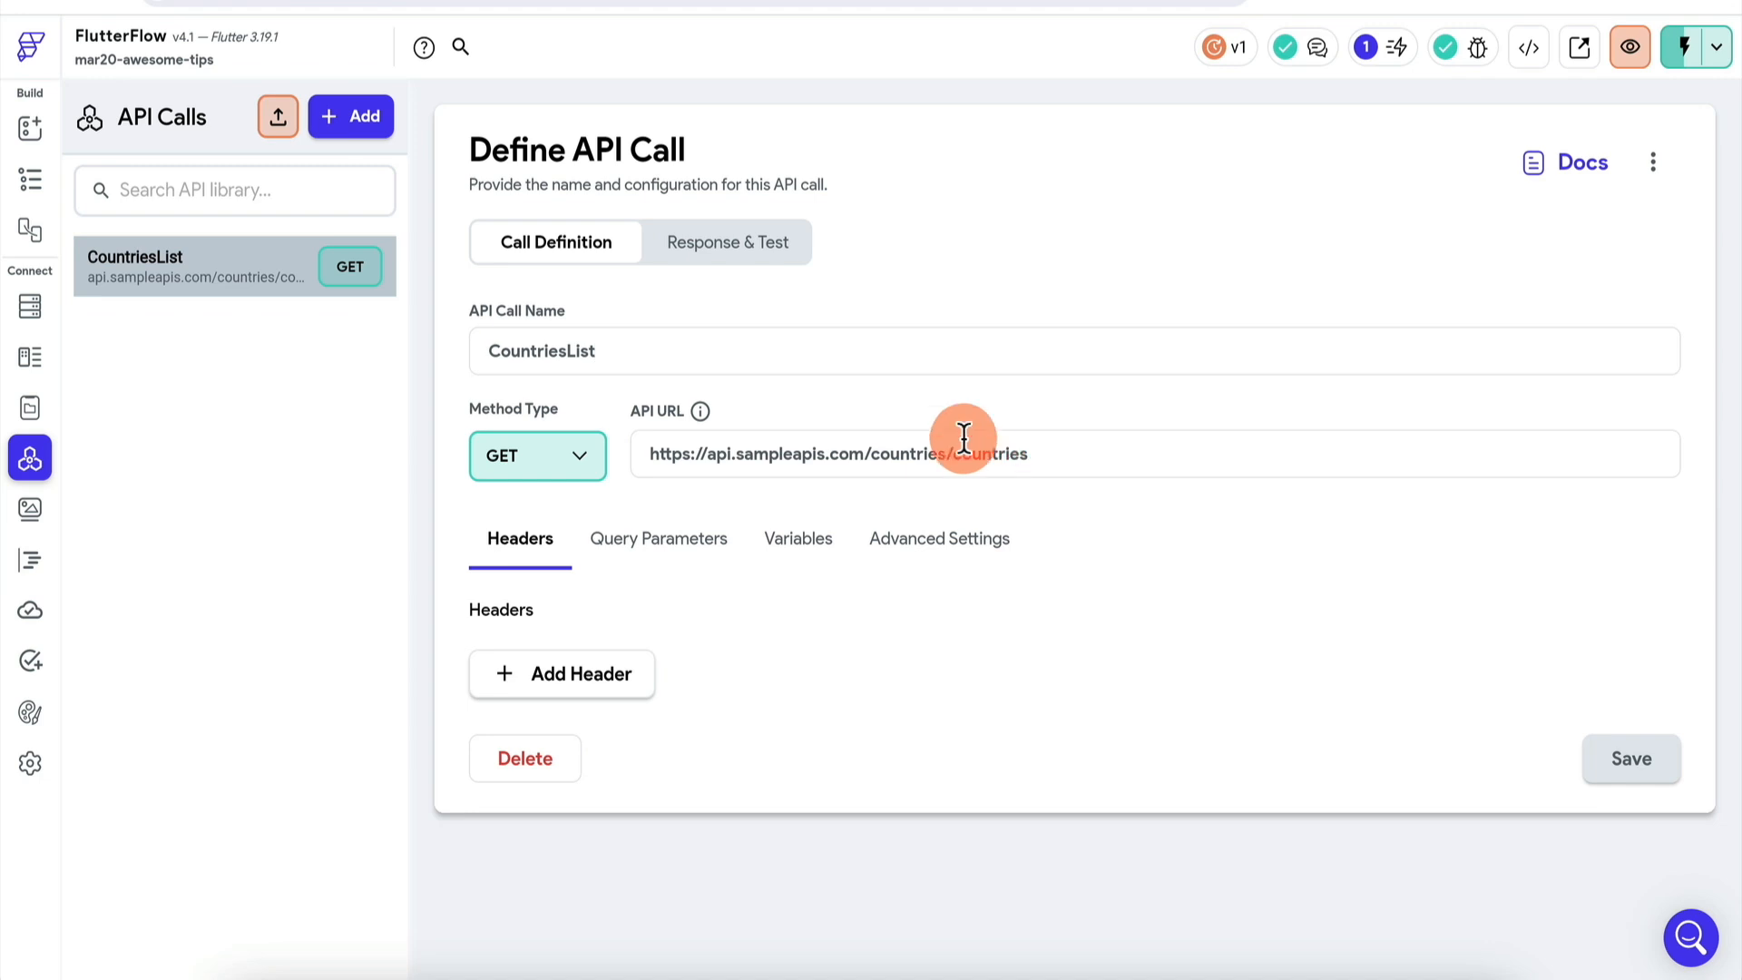
- Test the CountriesList call, dismiss the truncation notice, and return to page1's widget tree
left_click(778, 251)
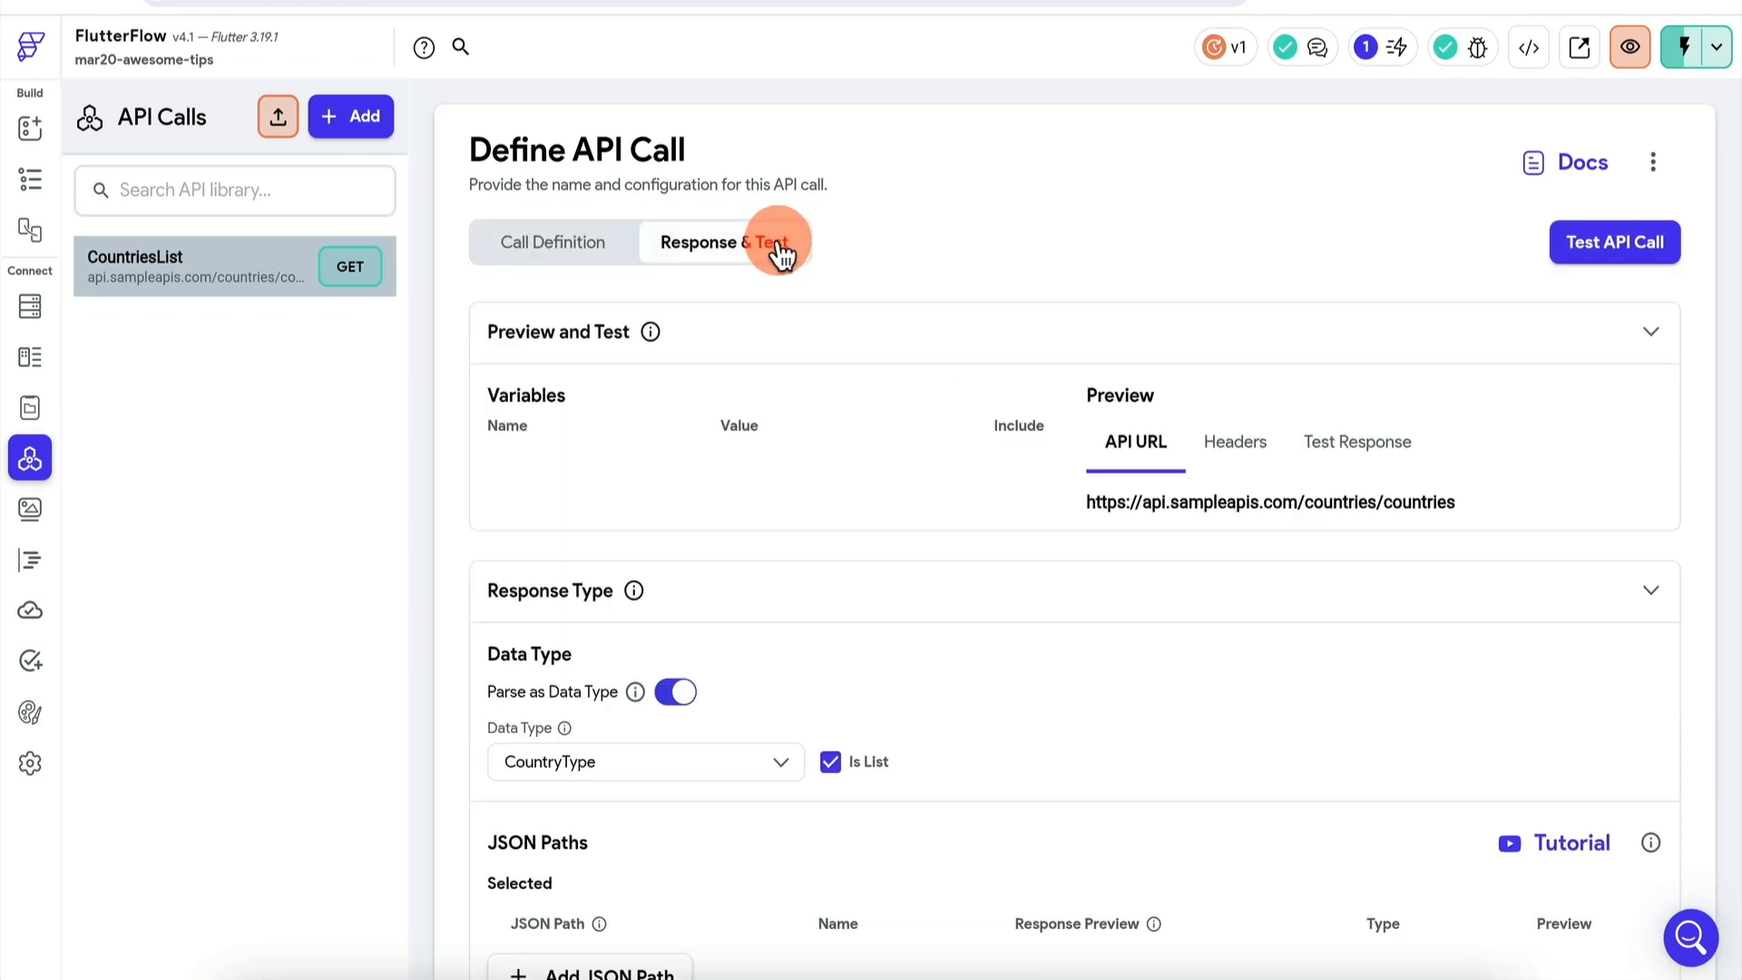
left_click(1647, 241)
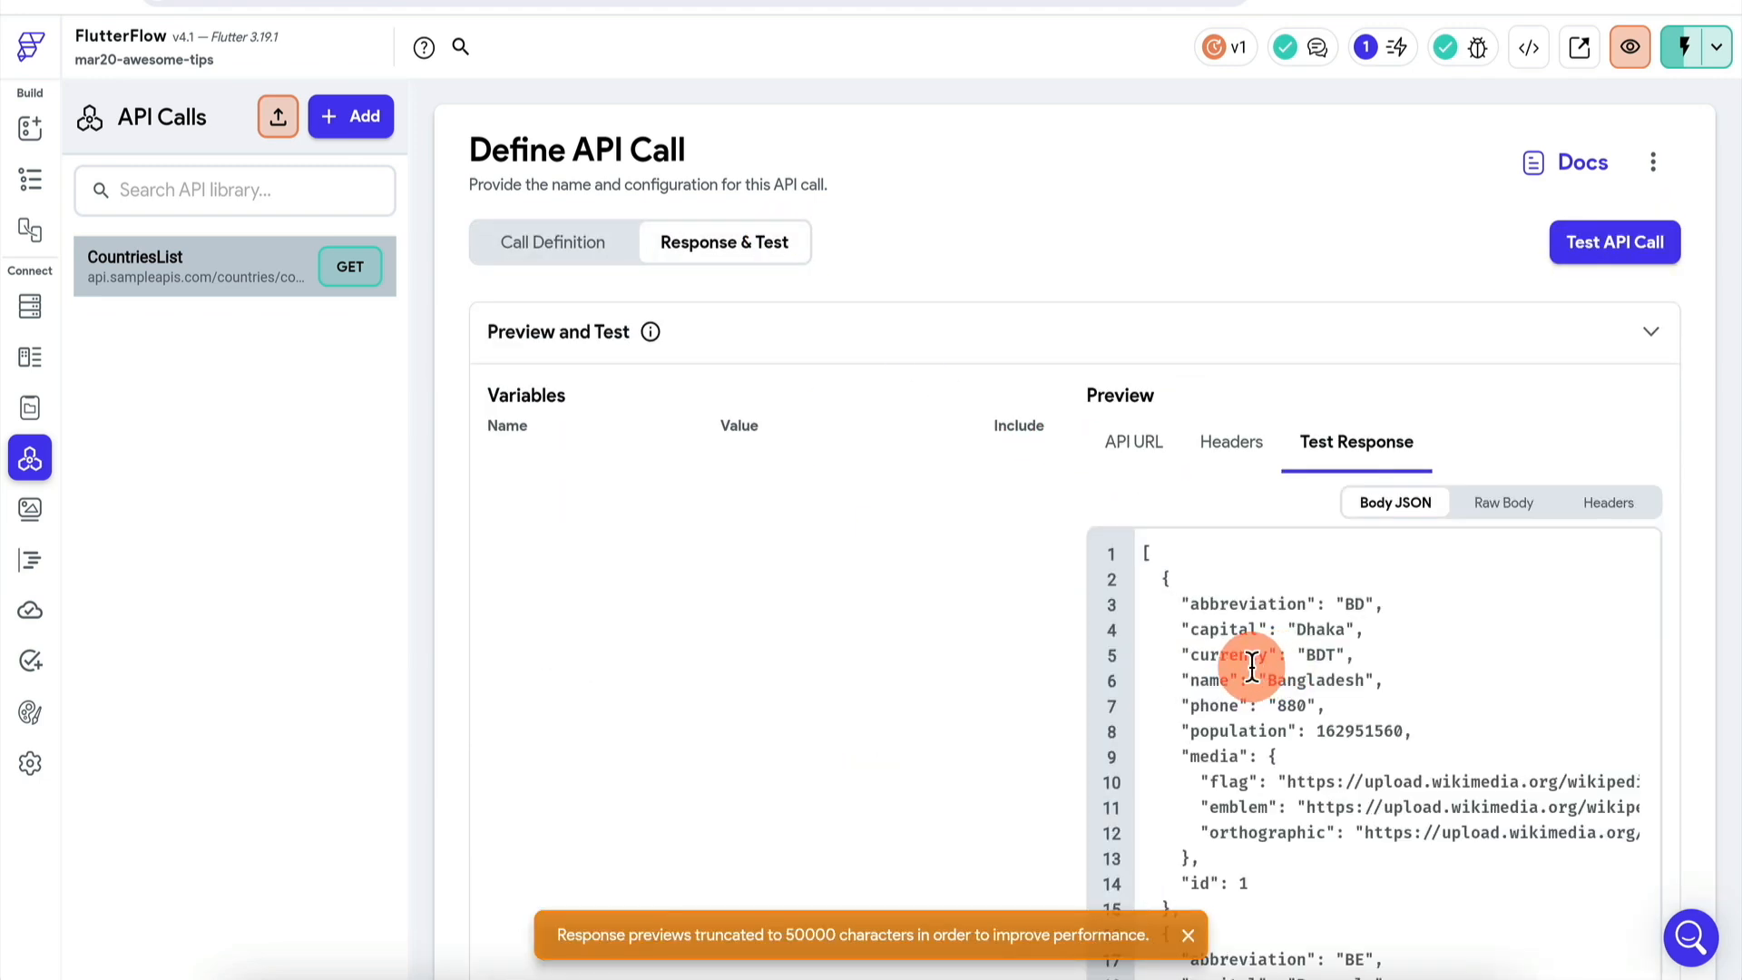
scroll(1235, 744, "down", 3)
left_click(1187, 934)
scroll(1261, 717, "up", 3)
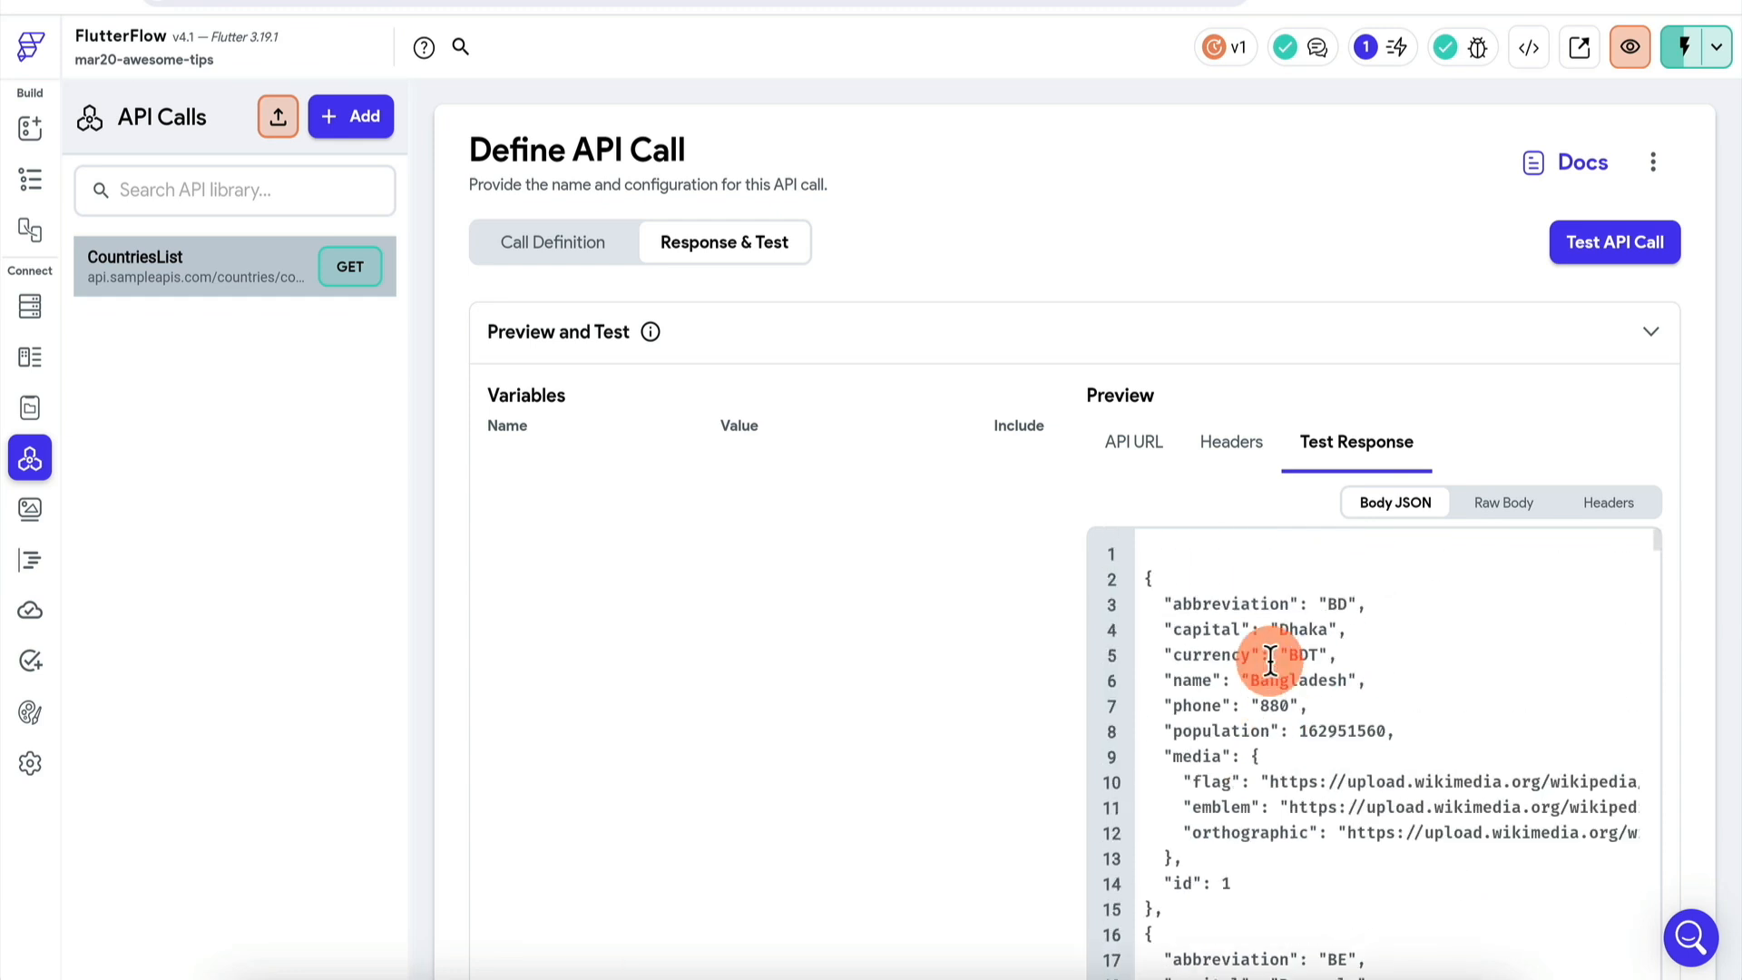
left_click(30, 179)
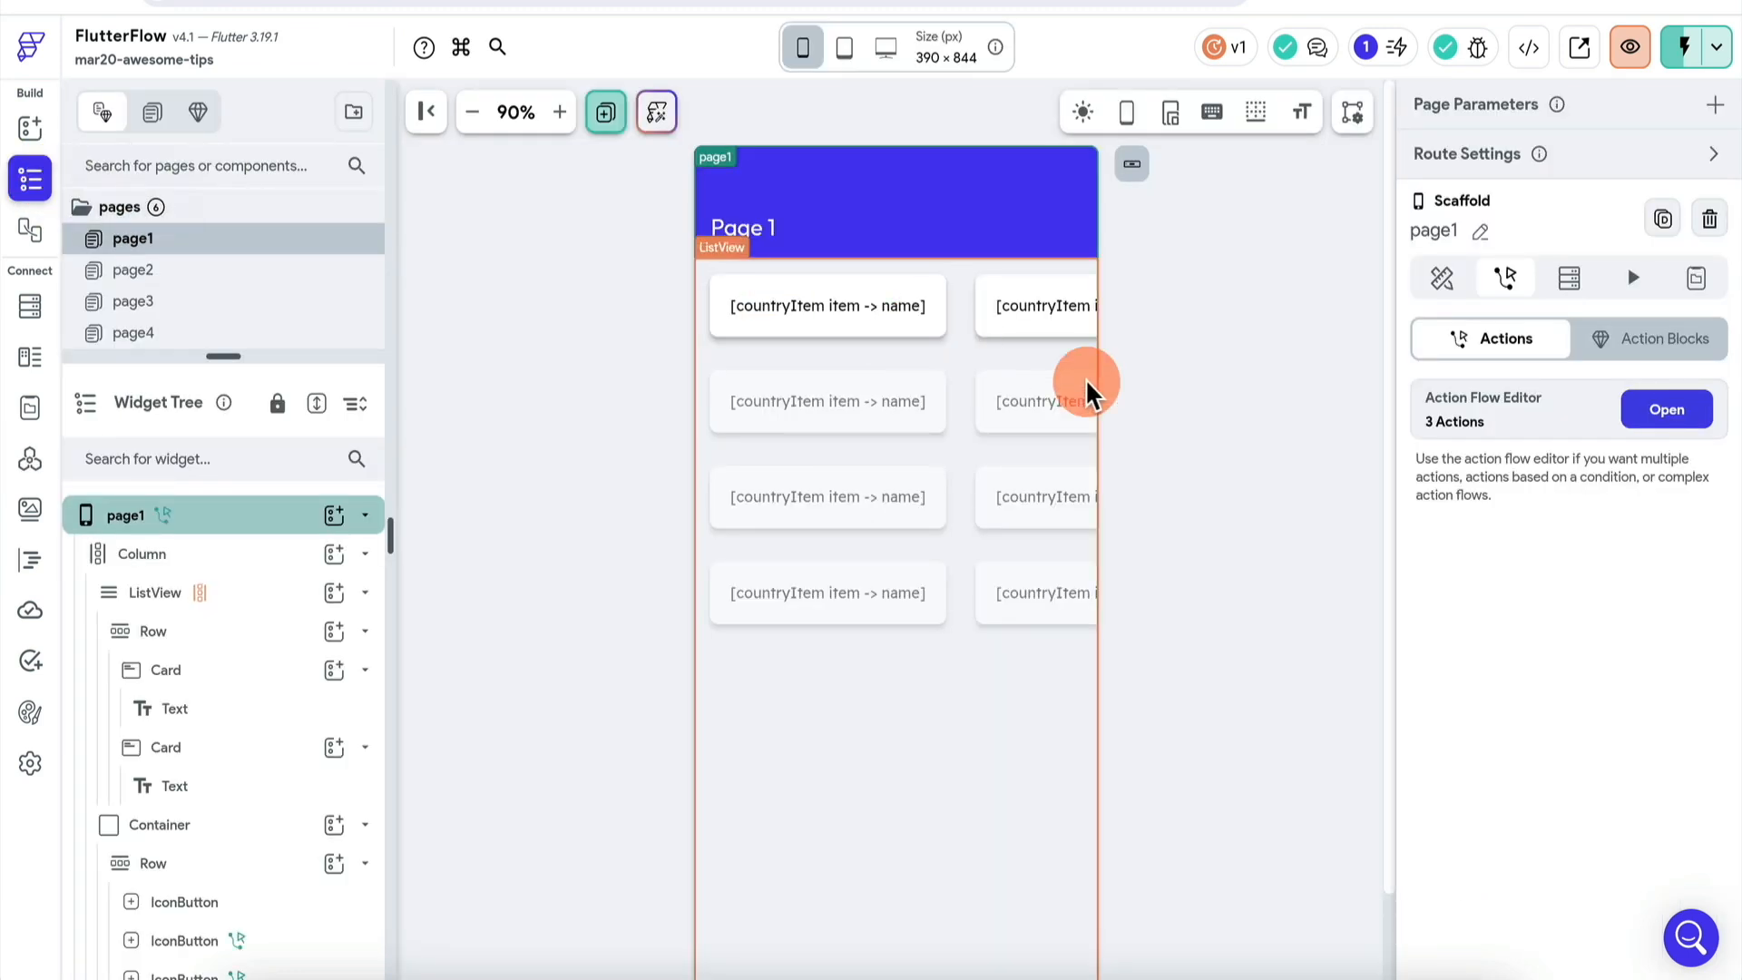
left_click(1667, 409)
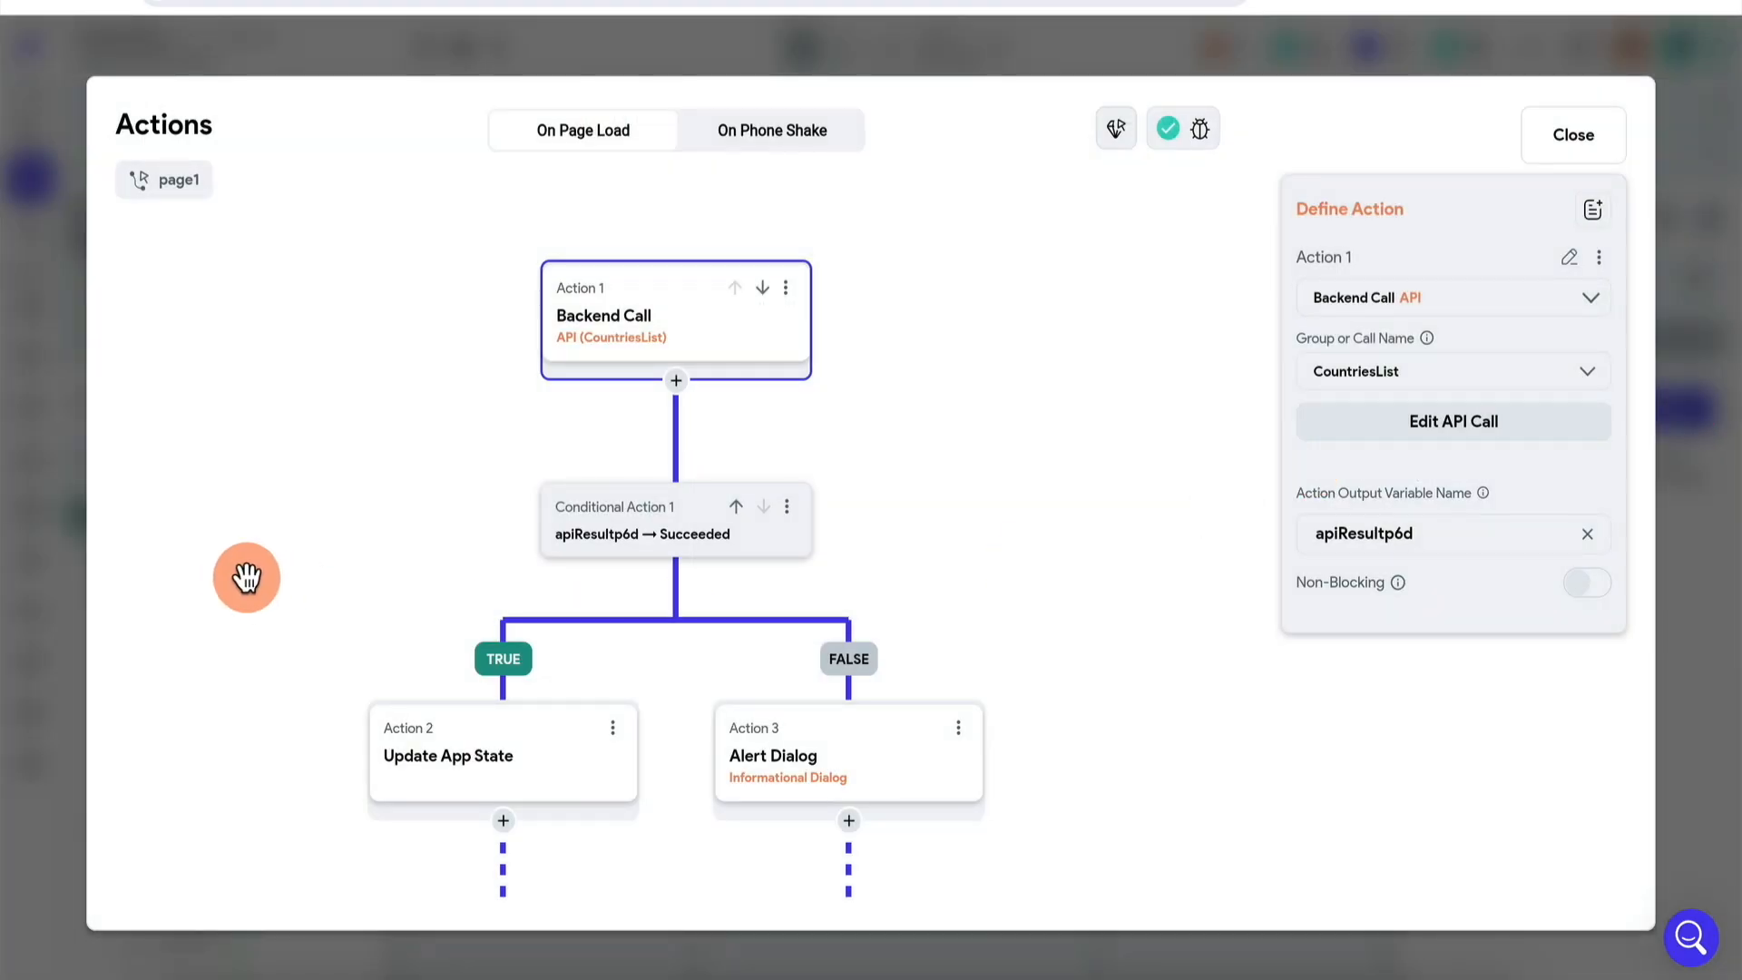
left_click_drag(245, 575, 270, 369)
left_click(558, 554)
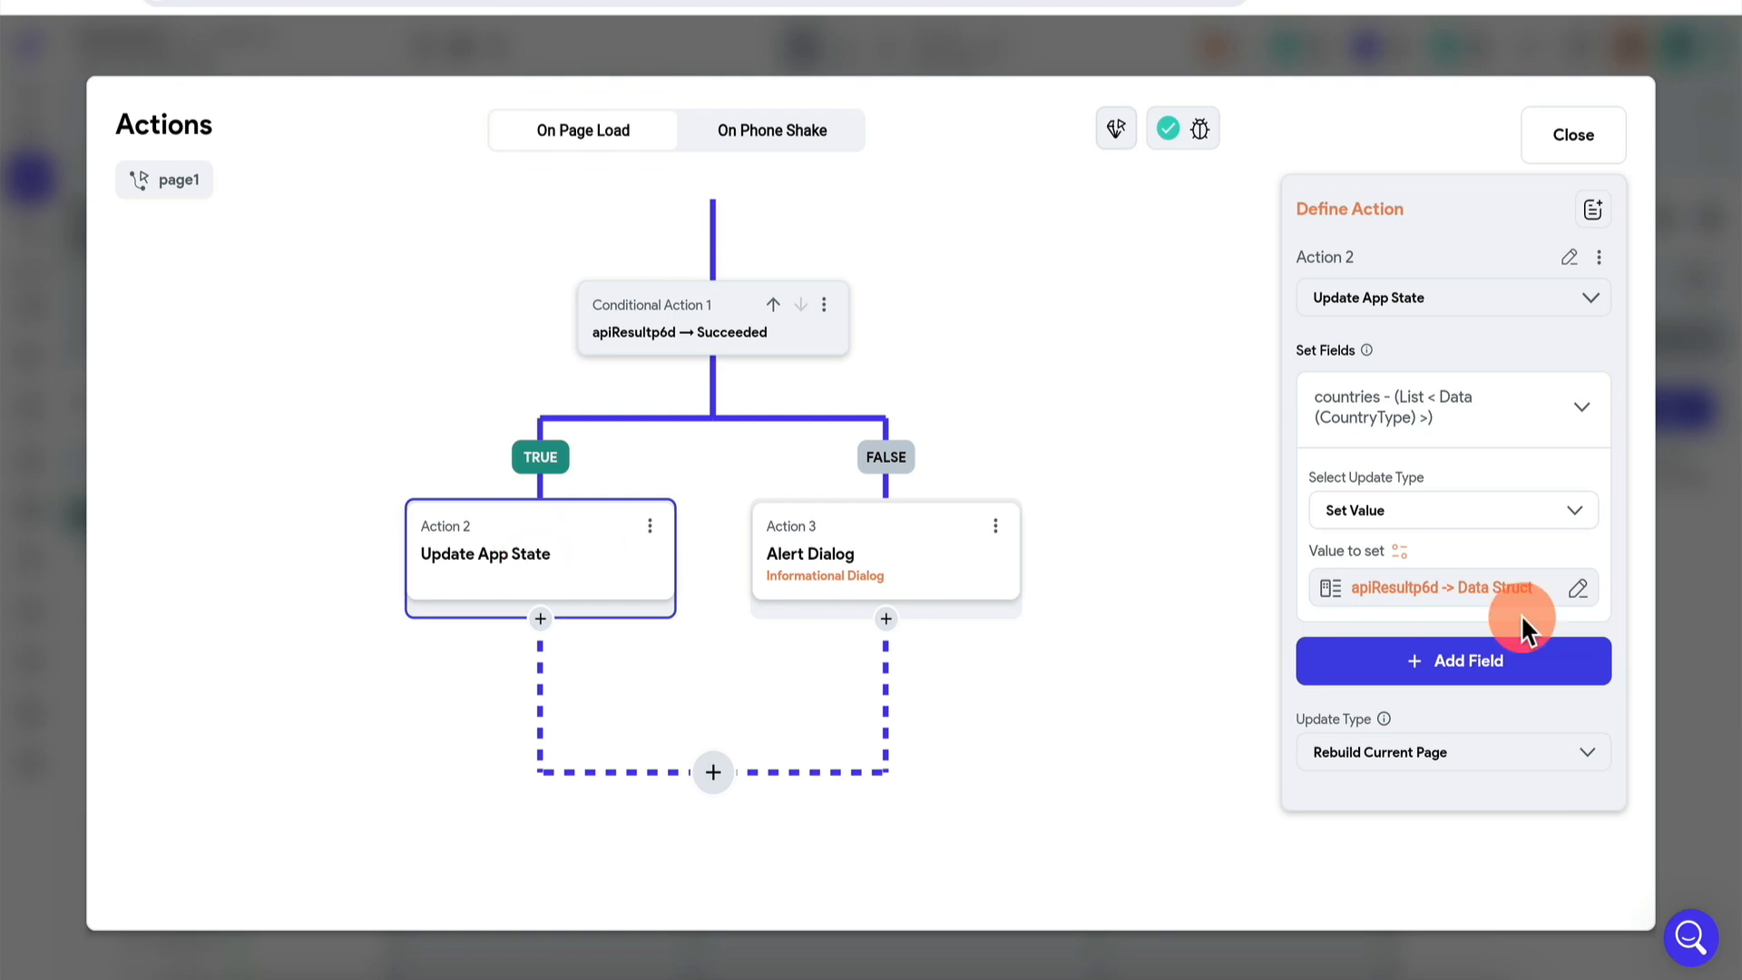
left_click(1723, 591)
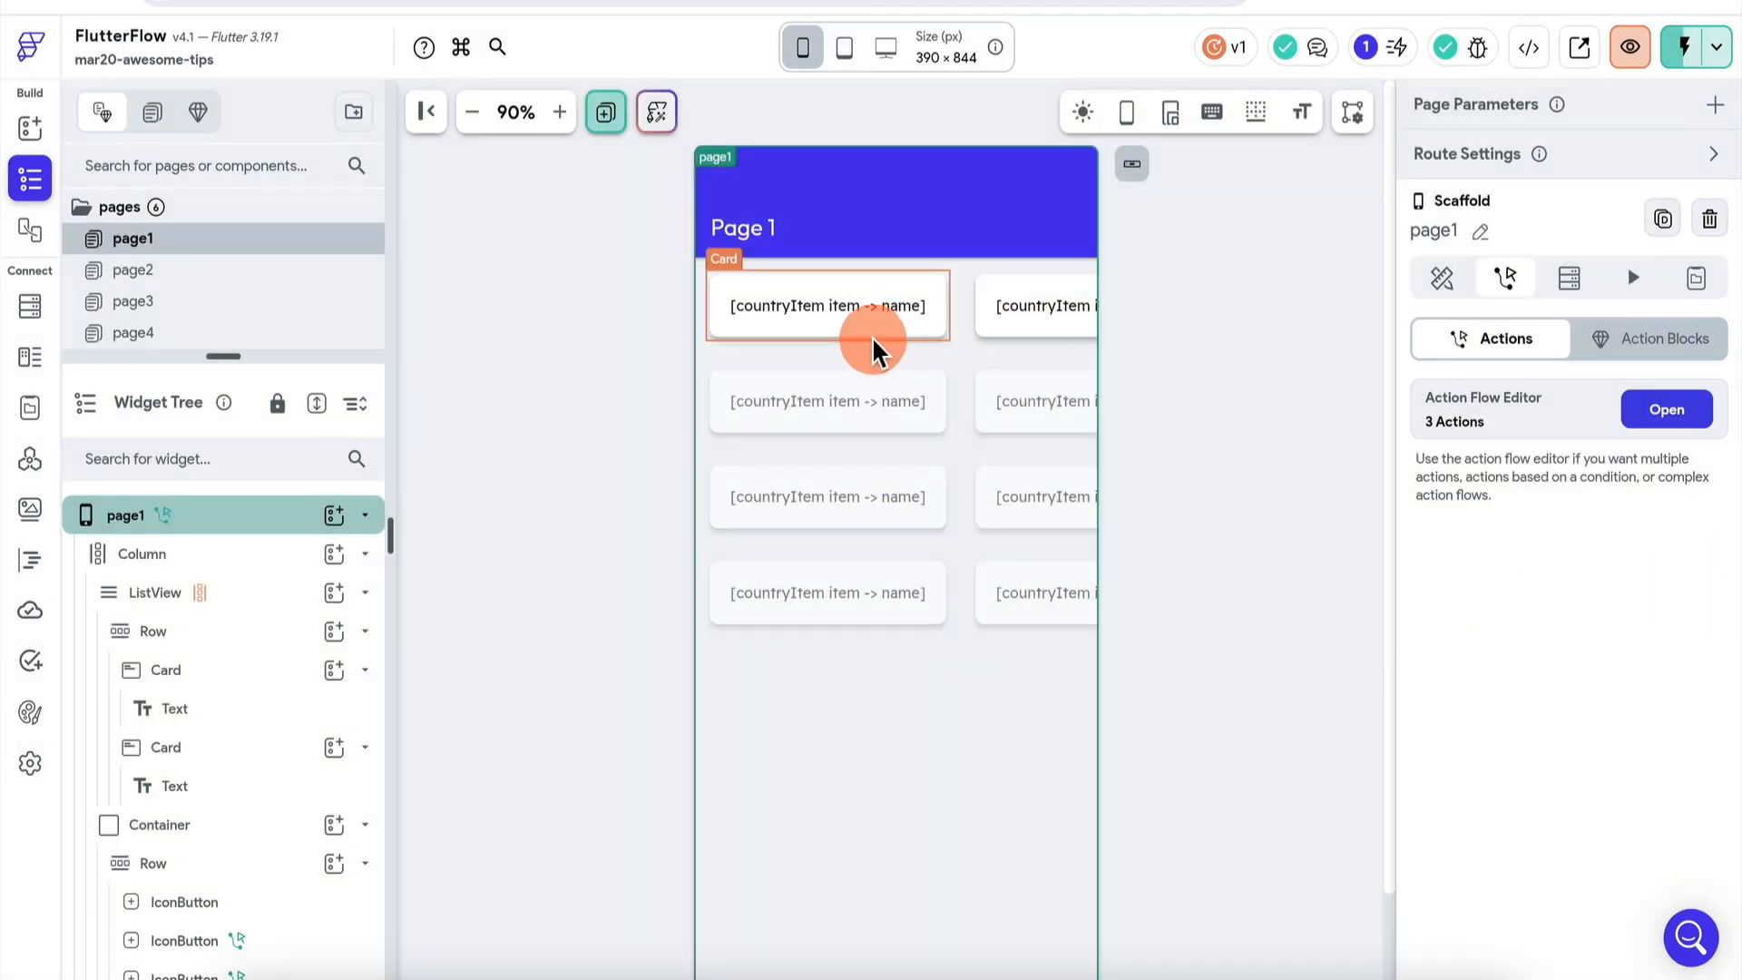
left_click(732, 655)
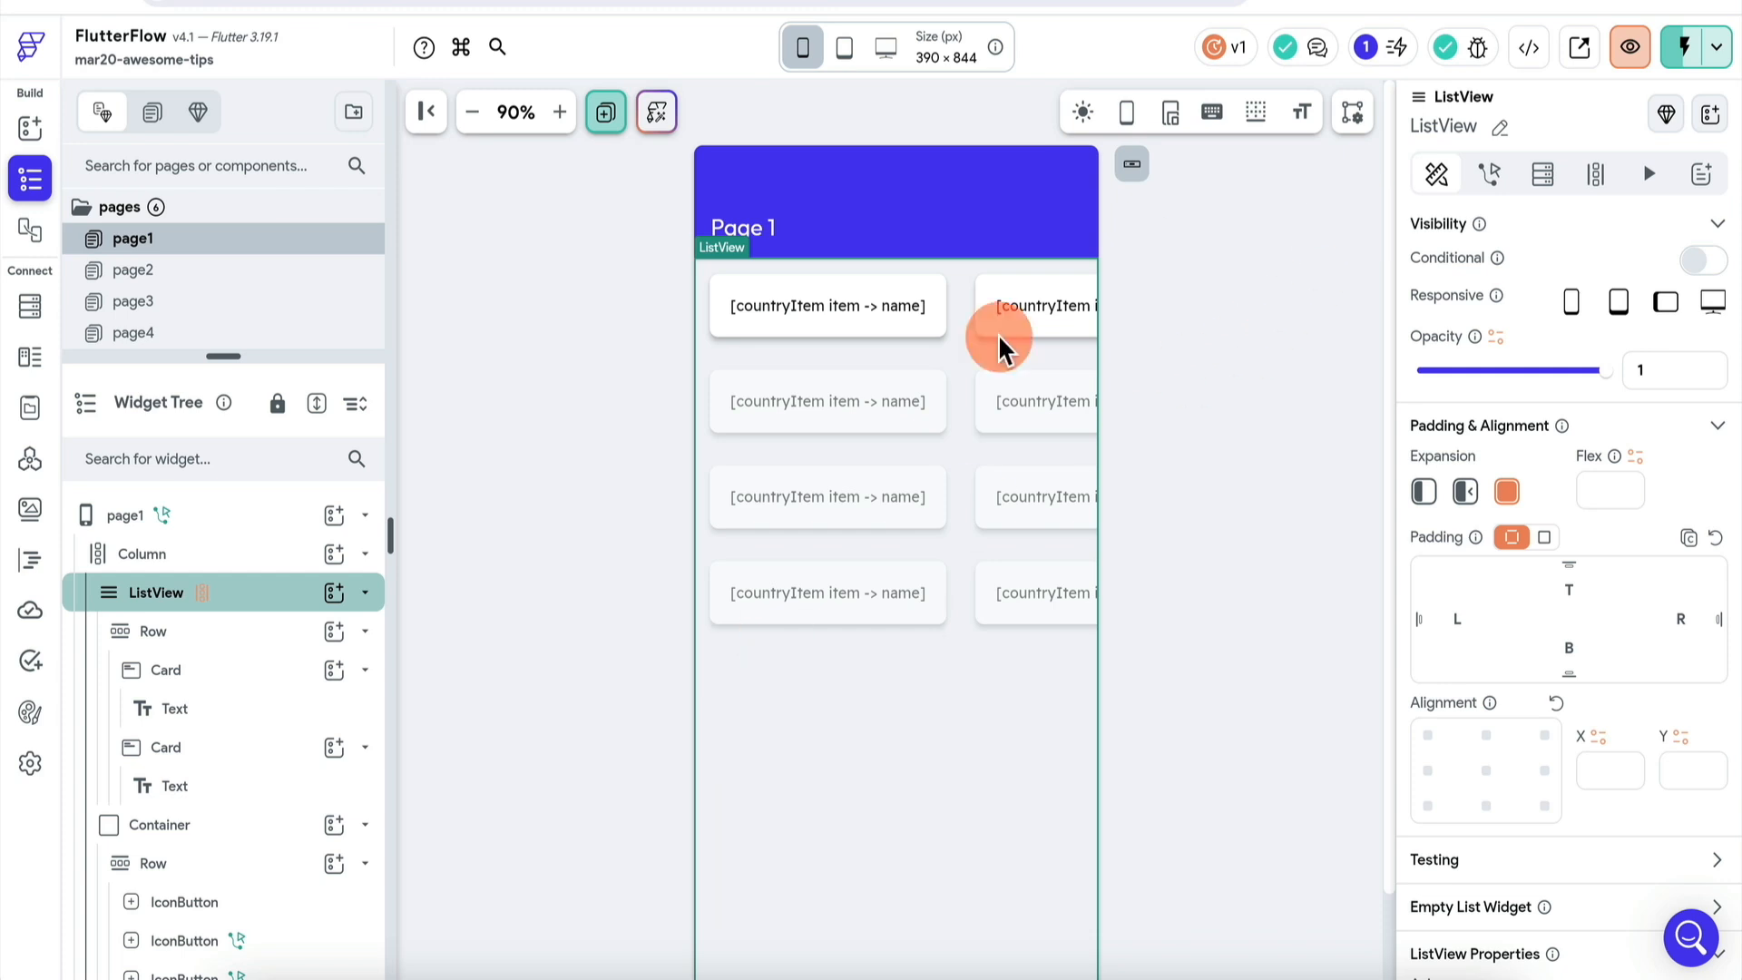
left_click(248, 515)
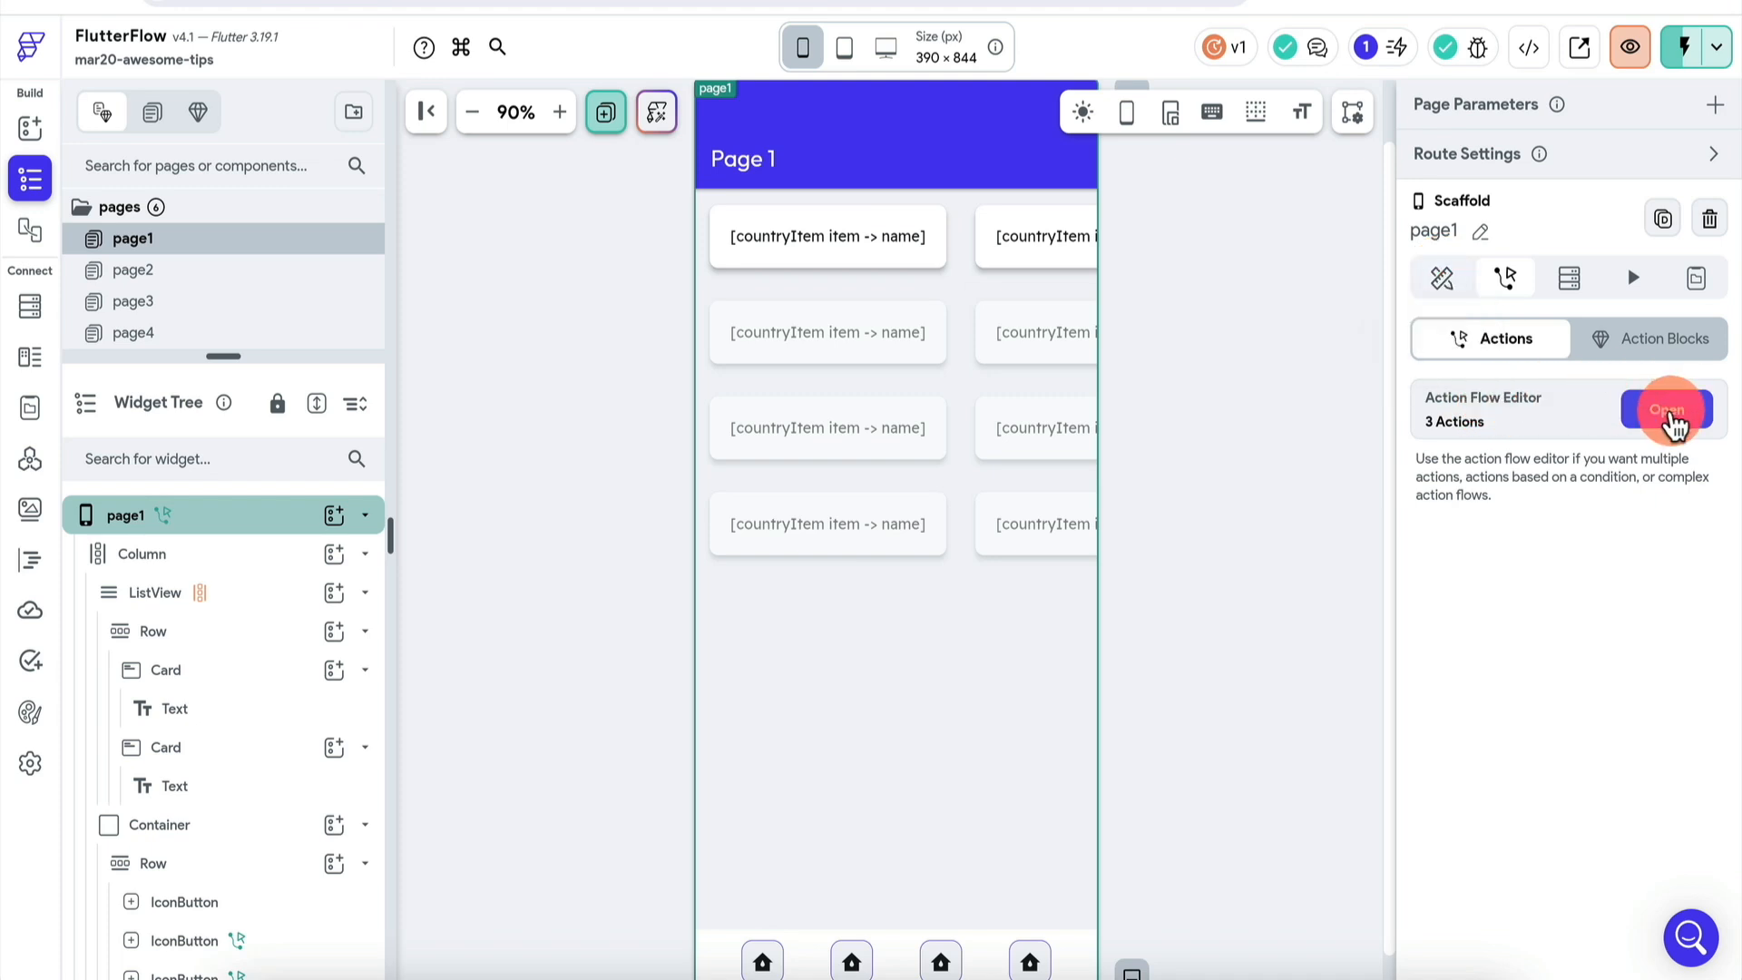
left_click(1674, 422)
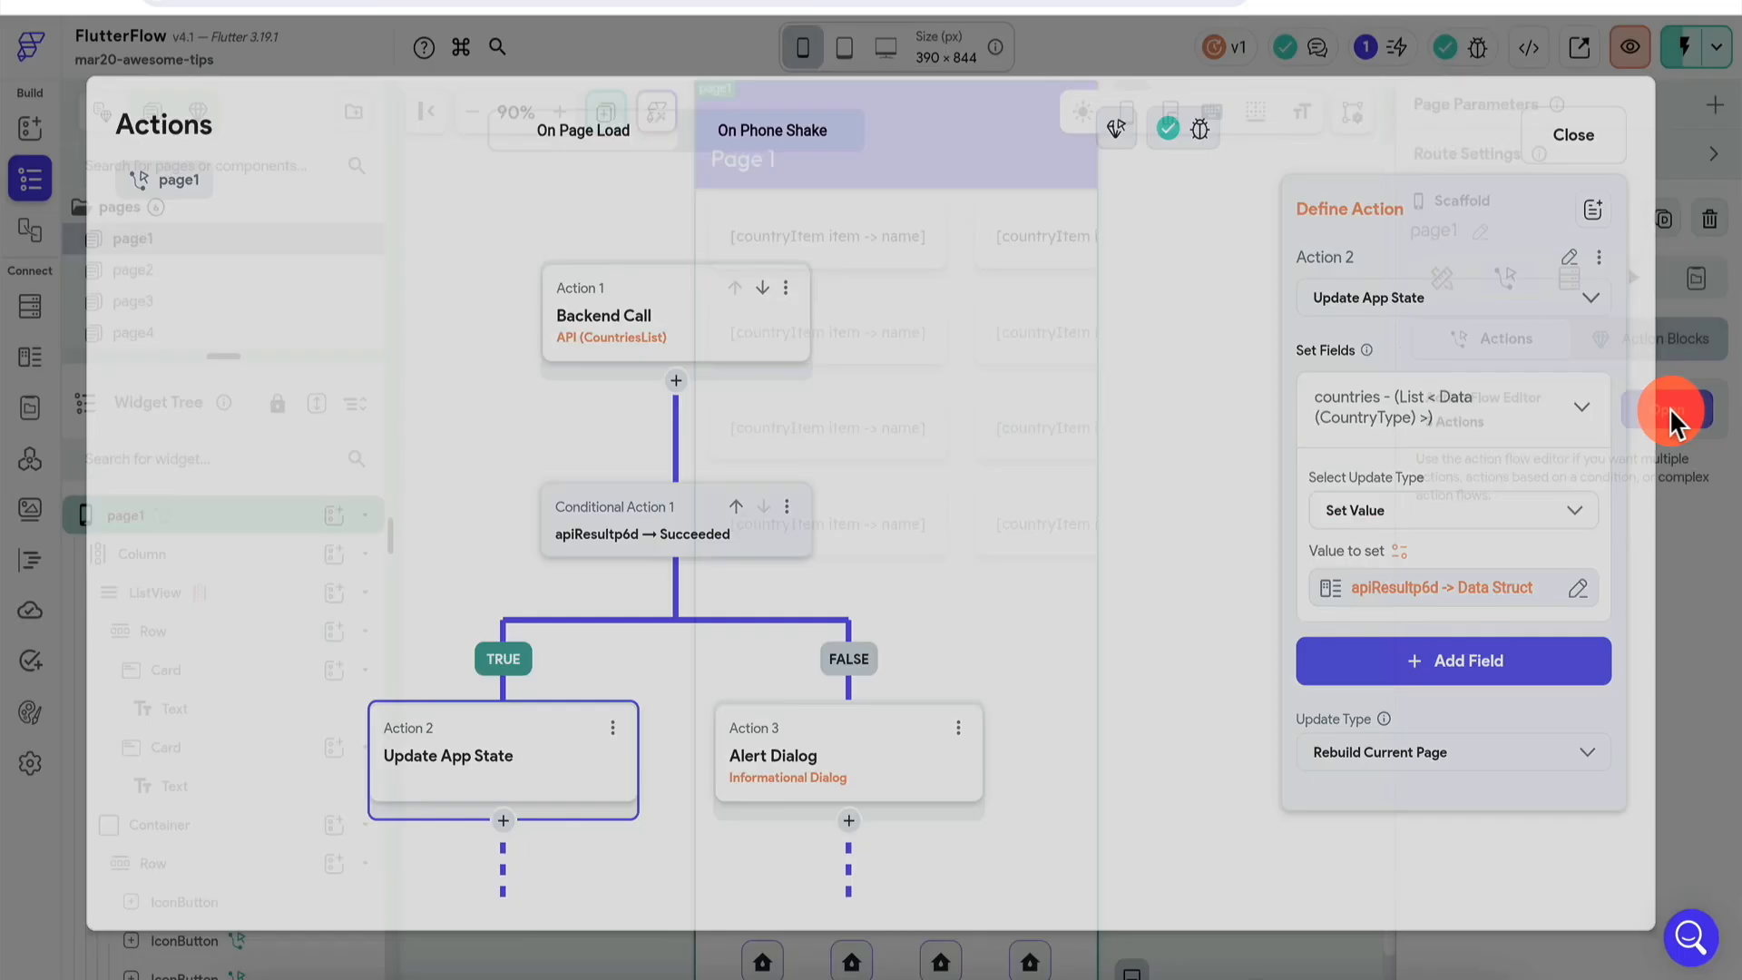
left_click_drag(303, 653, 304, 438)
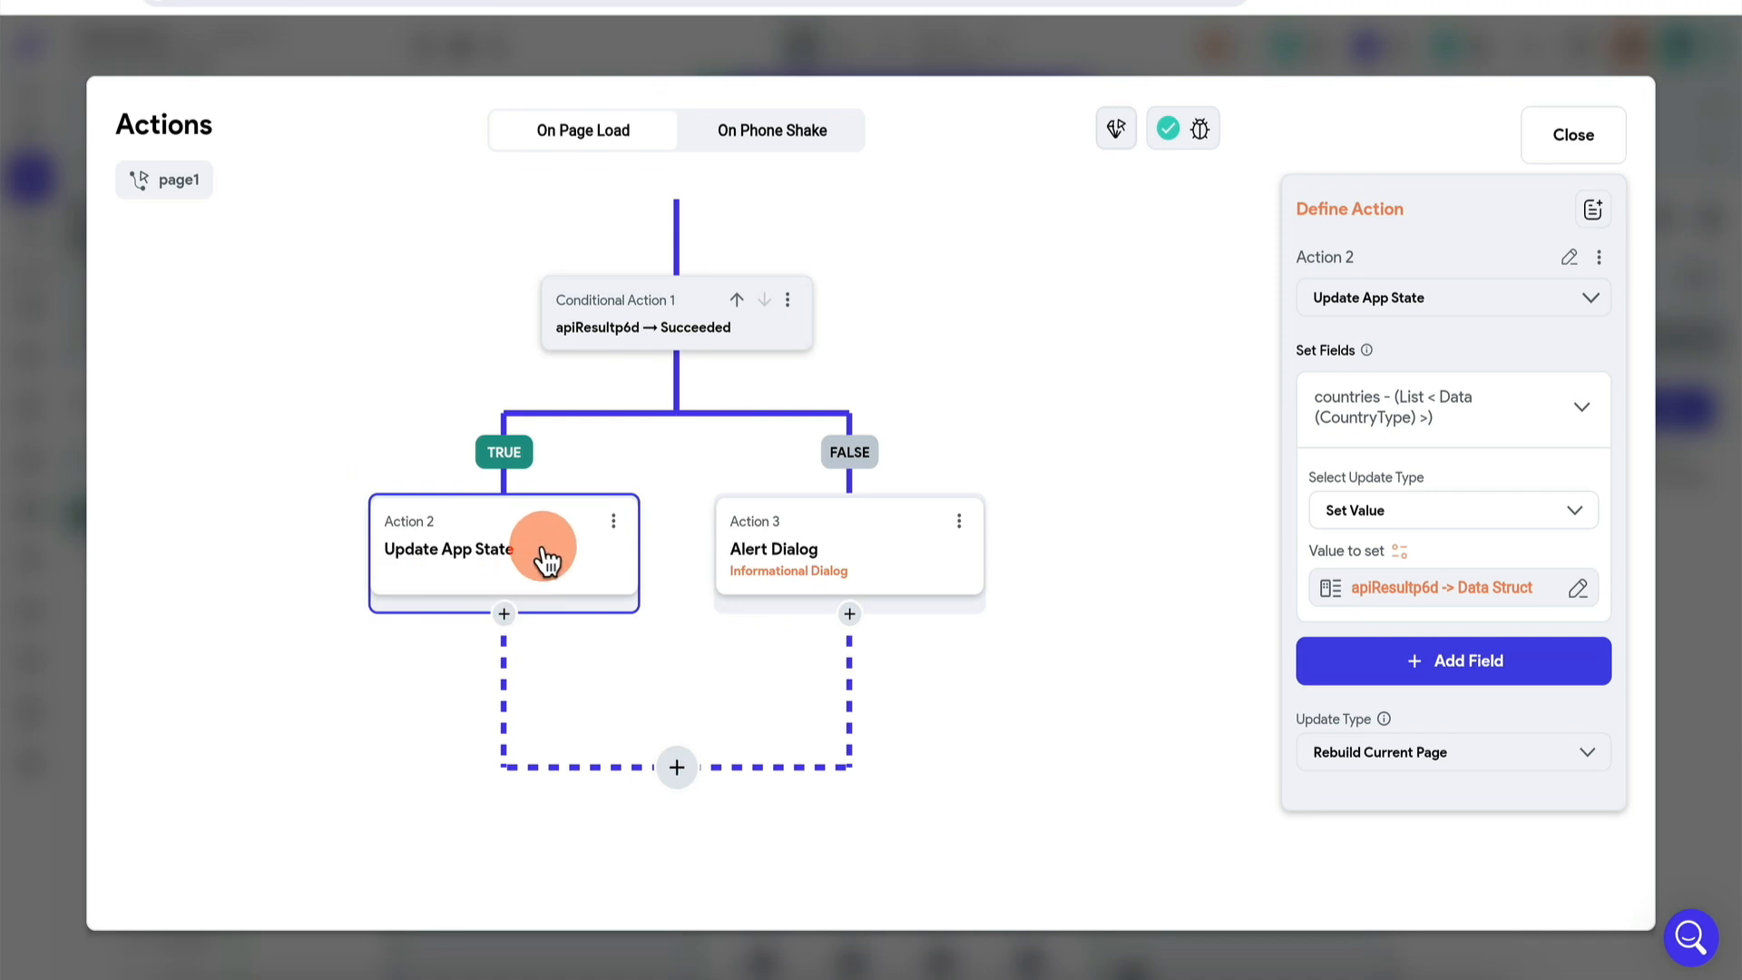
left_click(1370, 759)
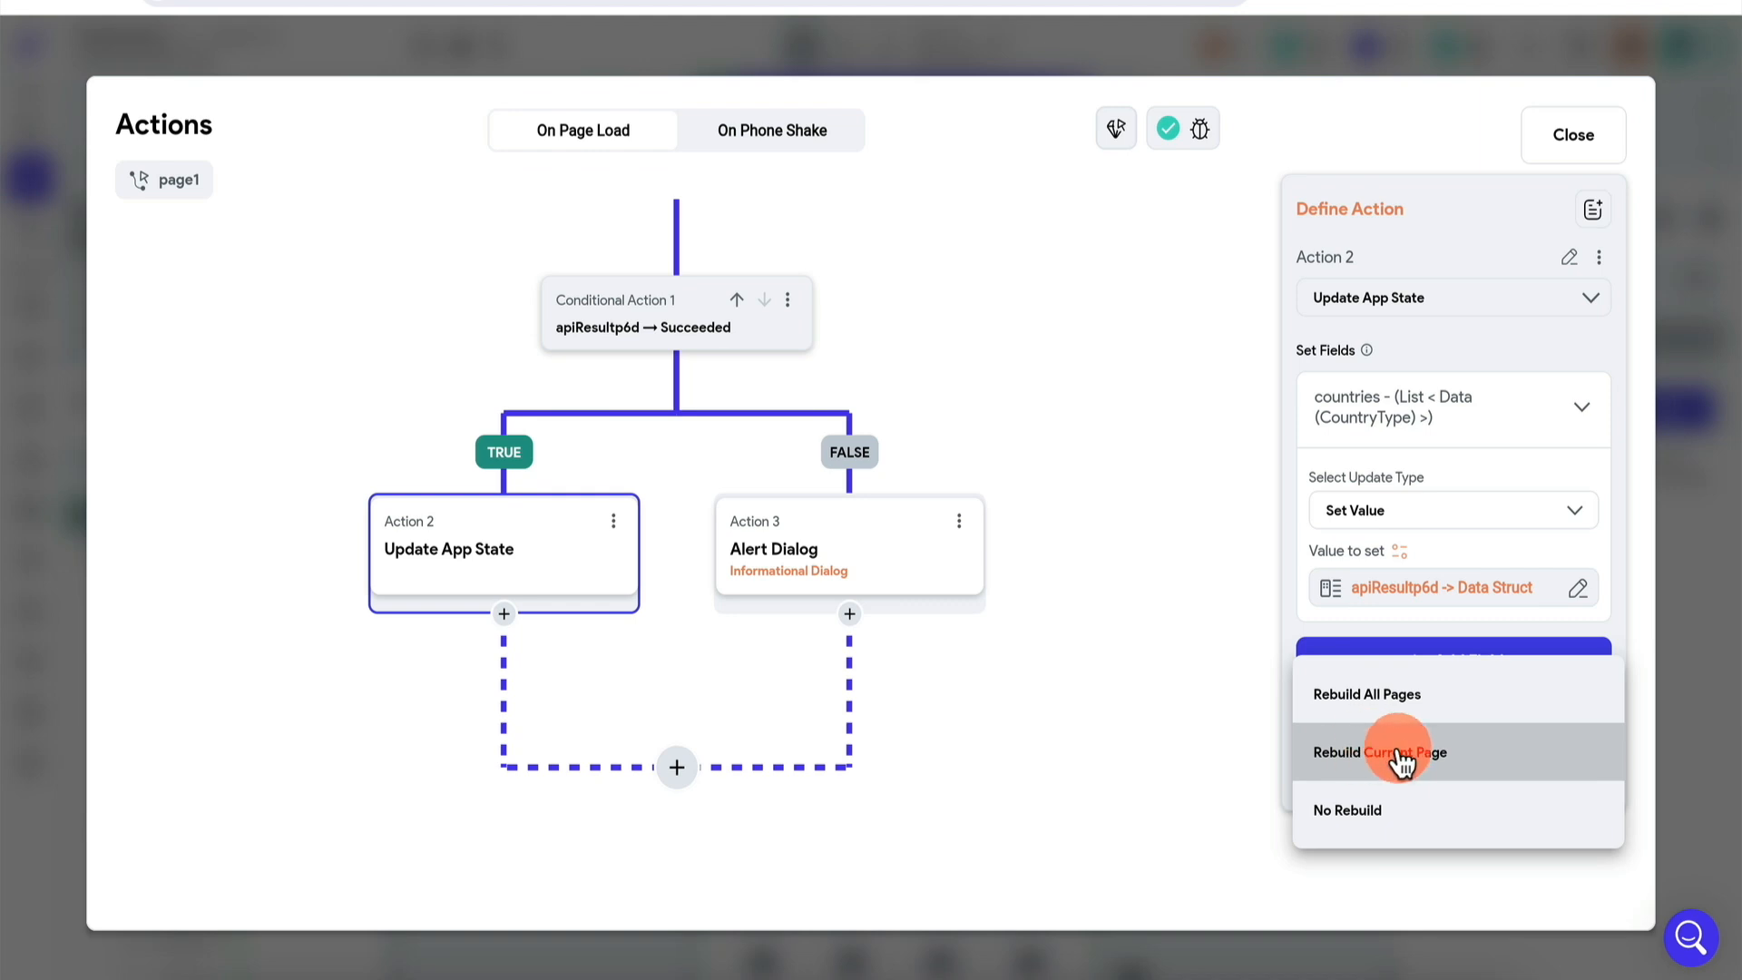
left_click(1402, 762)
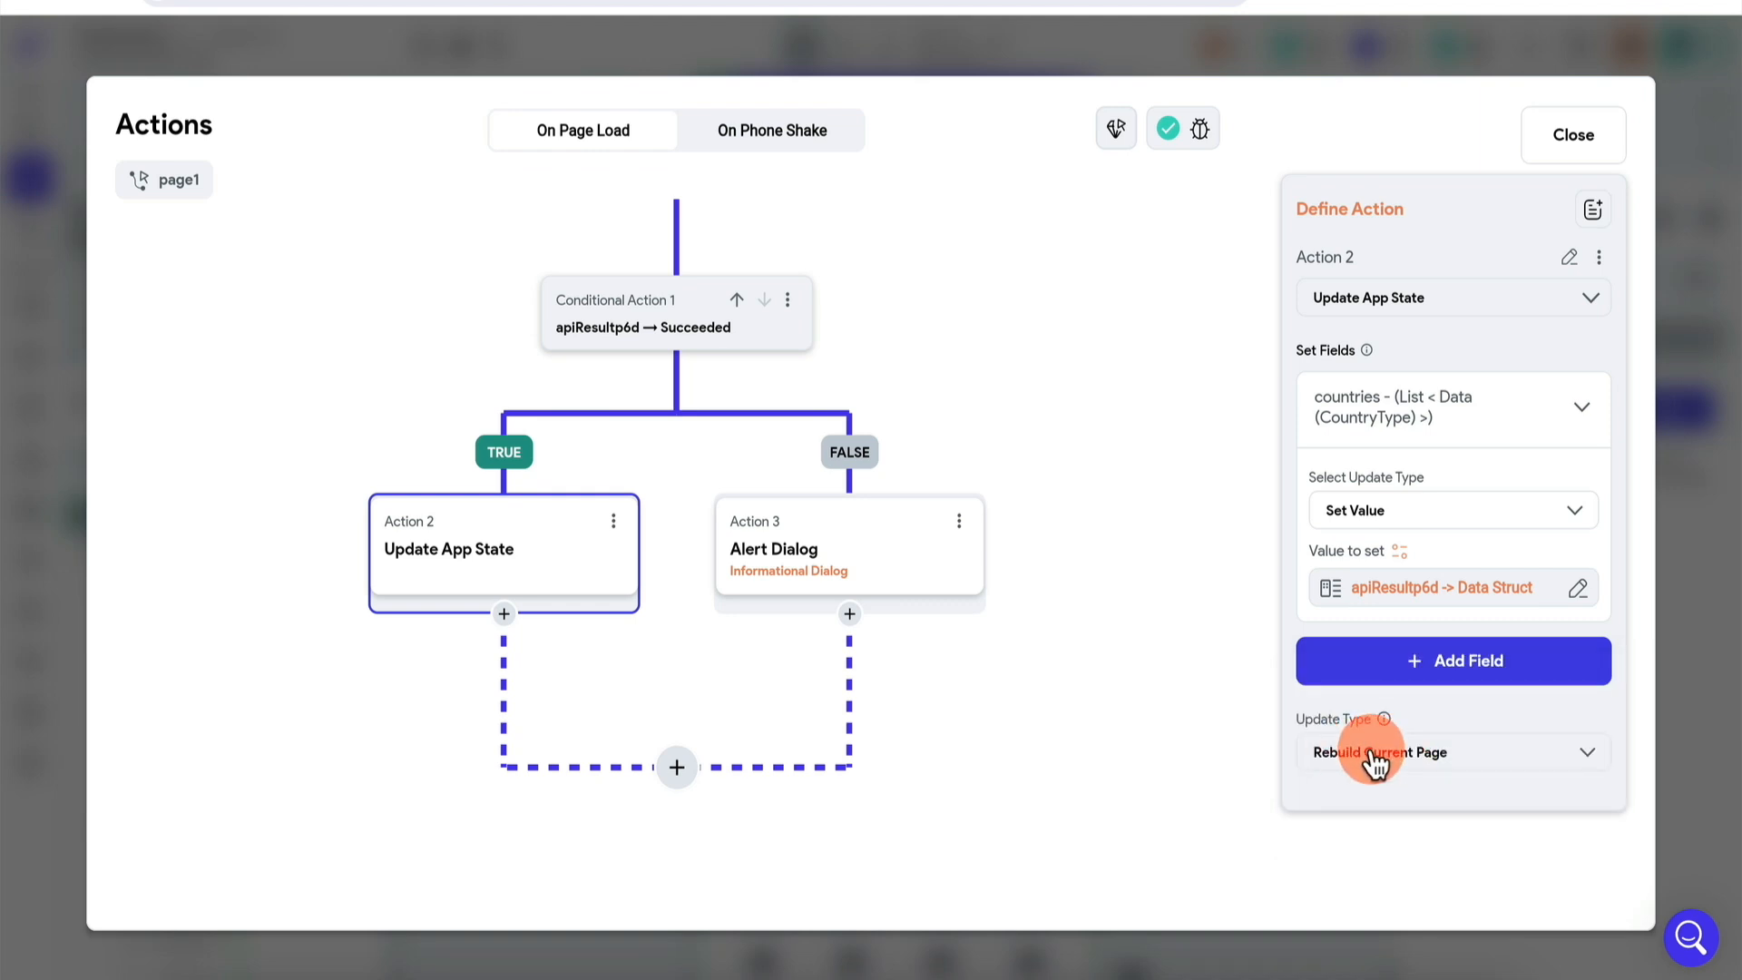
left_click(1700, 428)
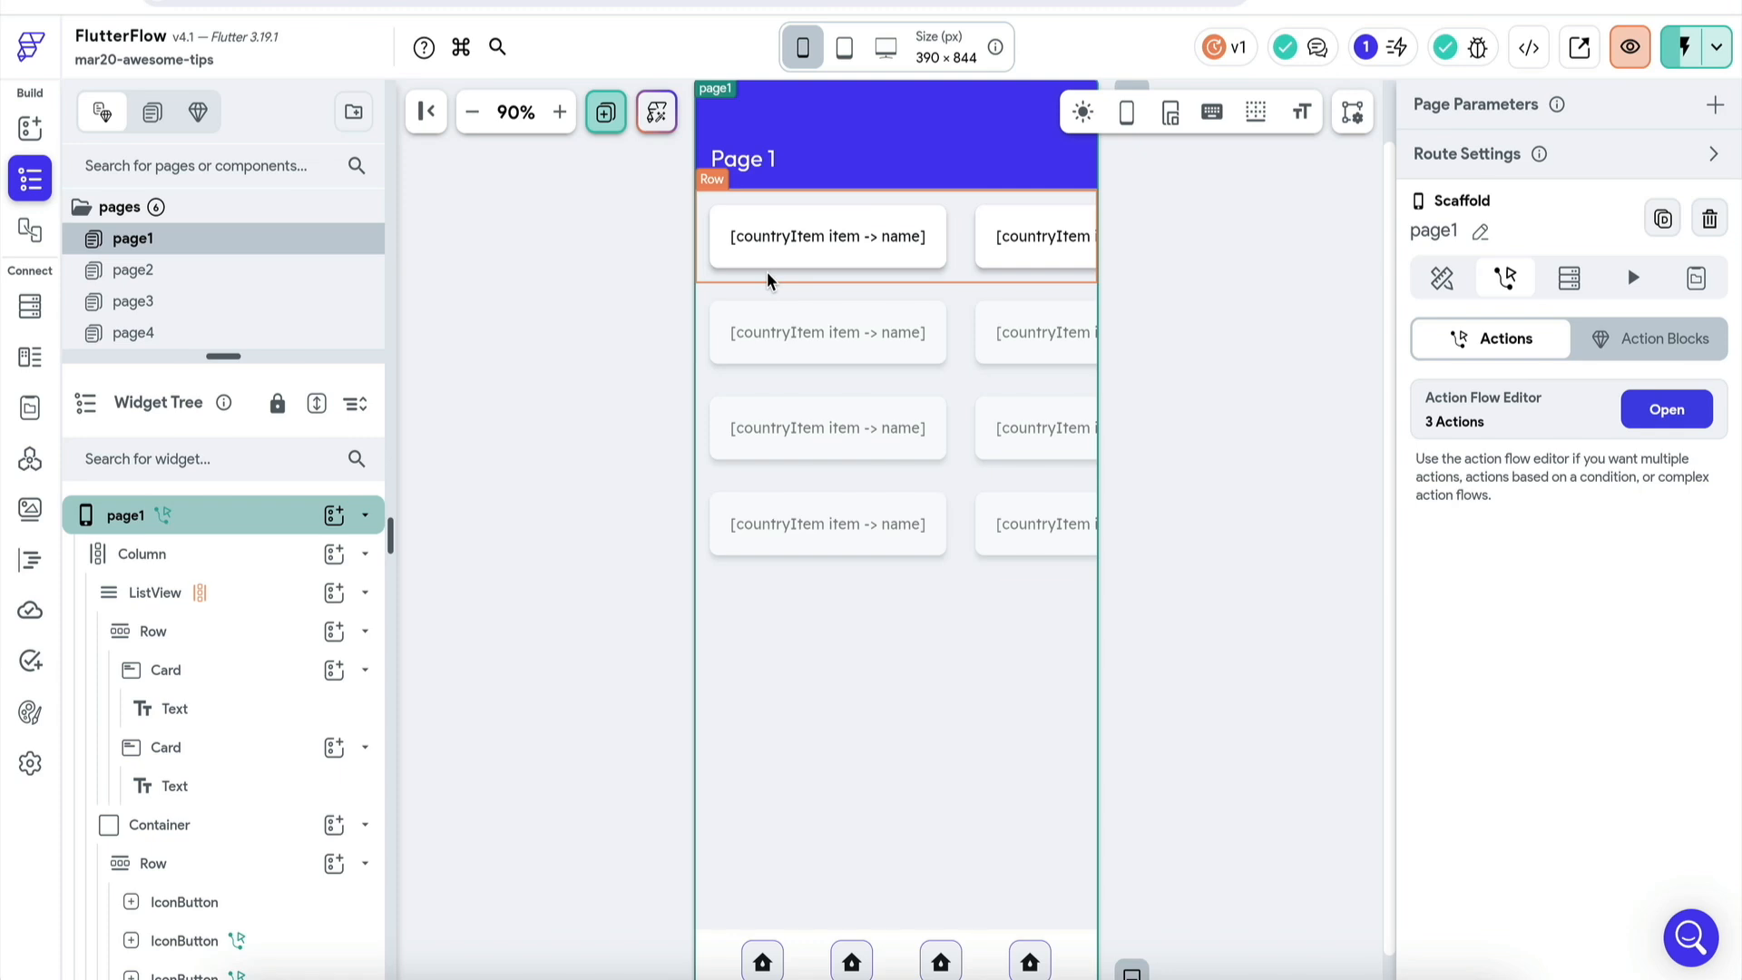
left_click(30, 460)
- Keep CountryType as the CountriesList response data type and run a test request
left_click(502, 352)
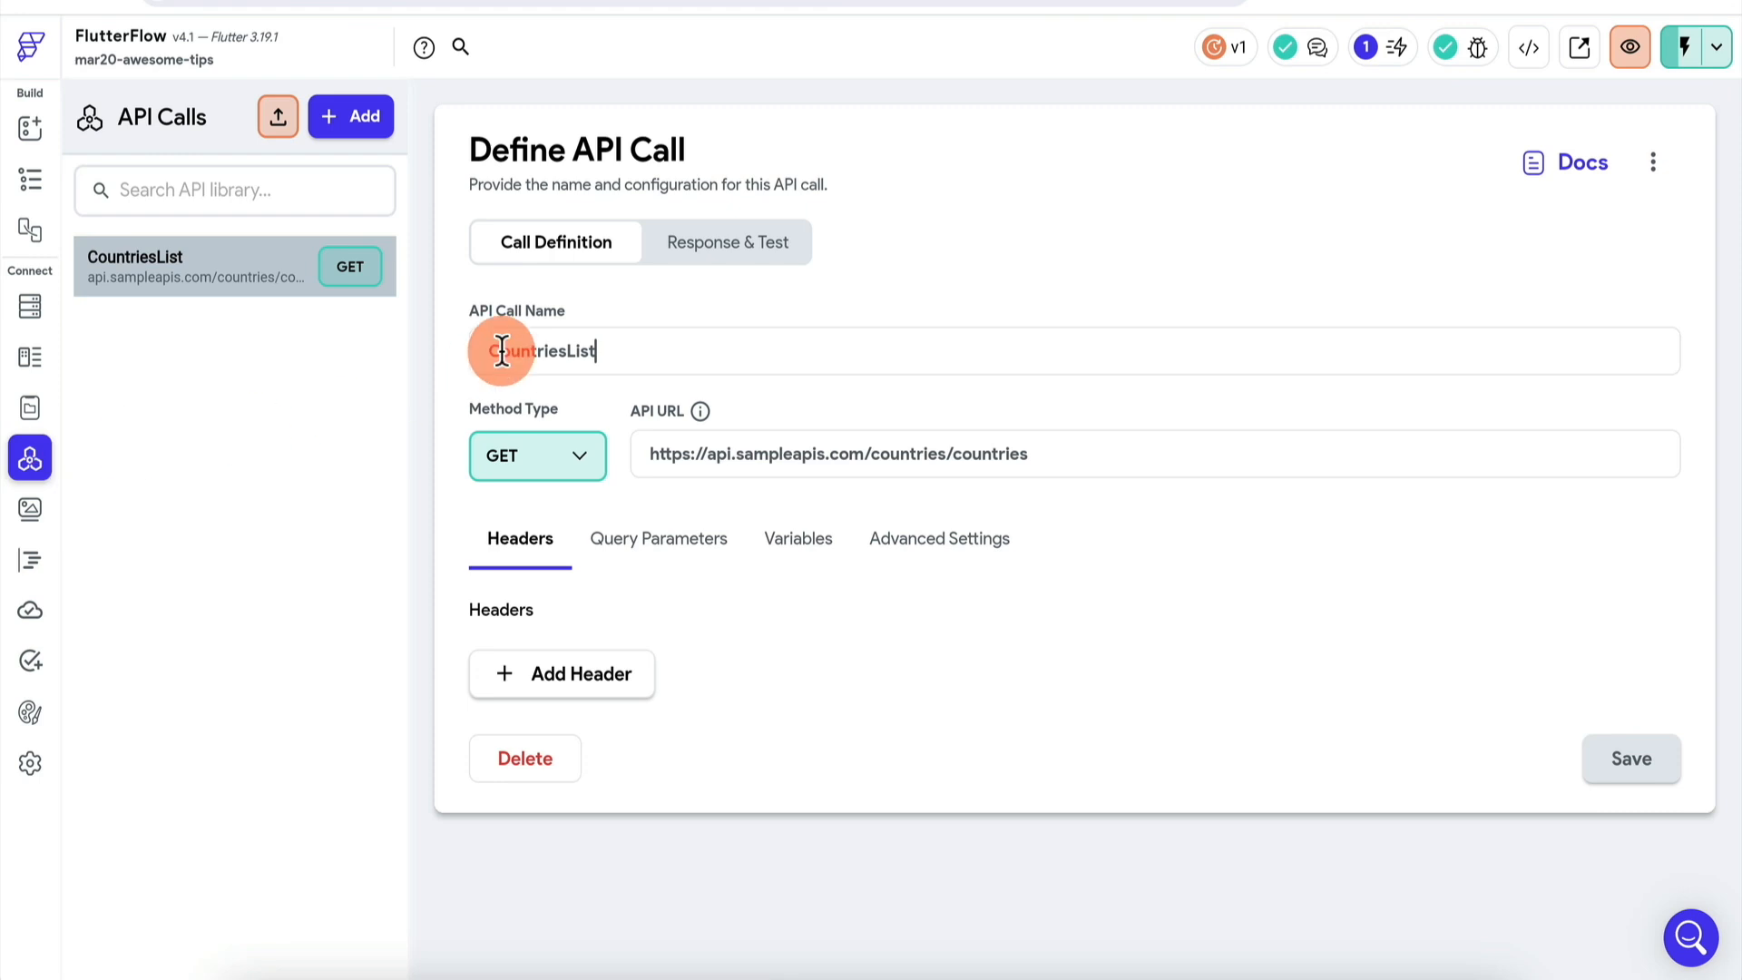
left_click(723, 242)
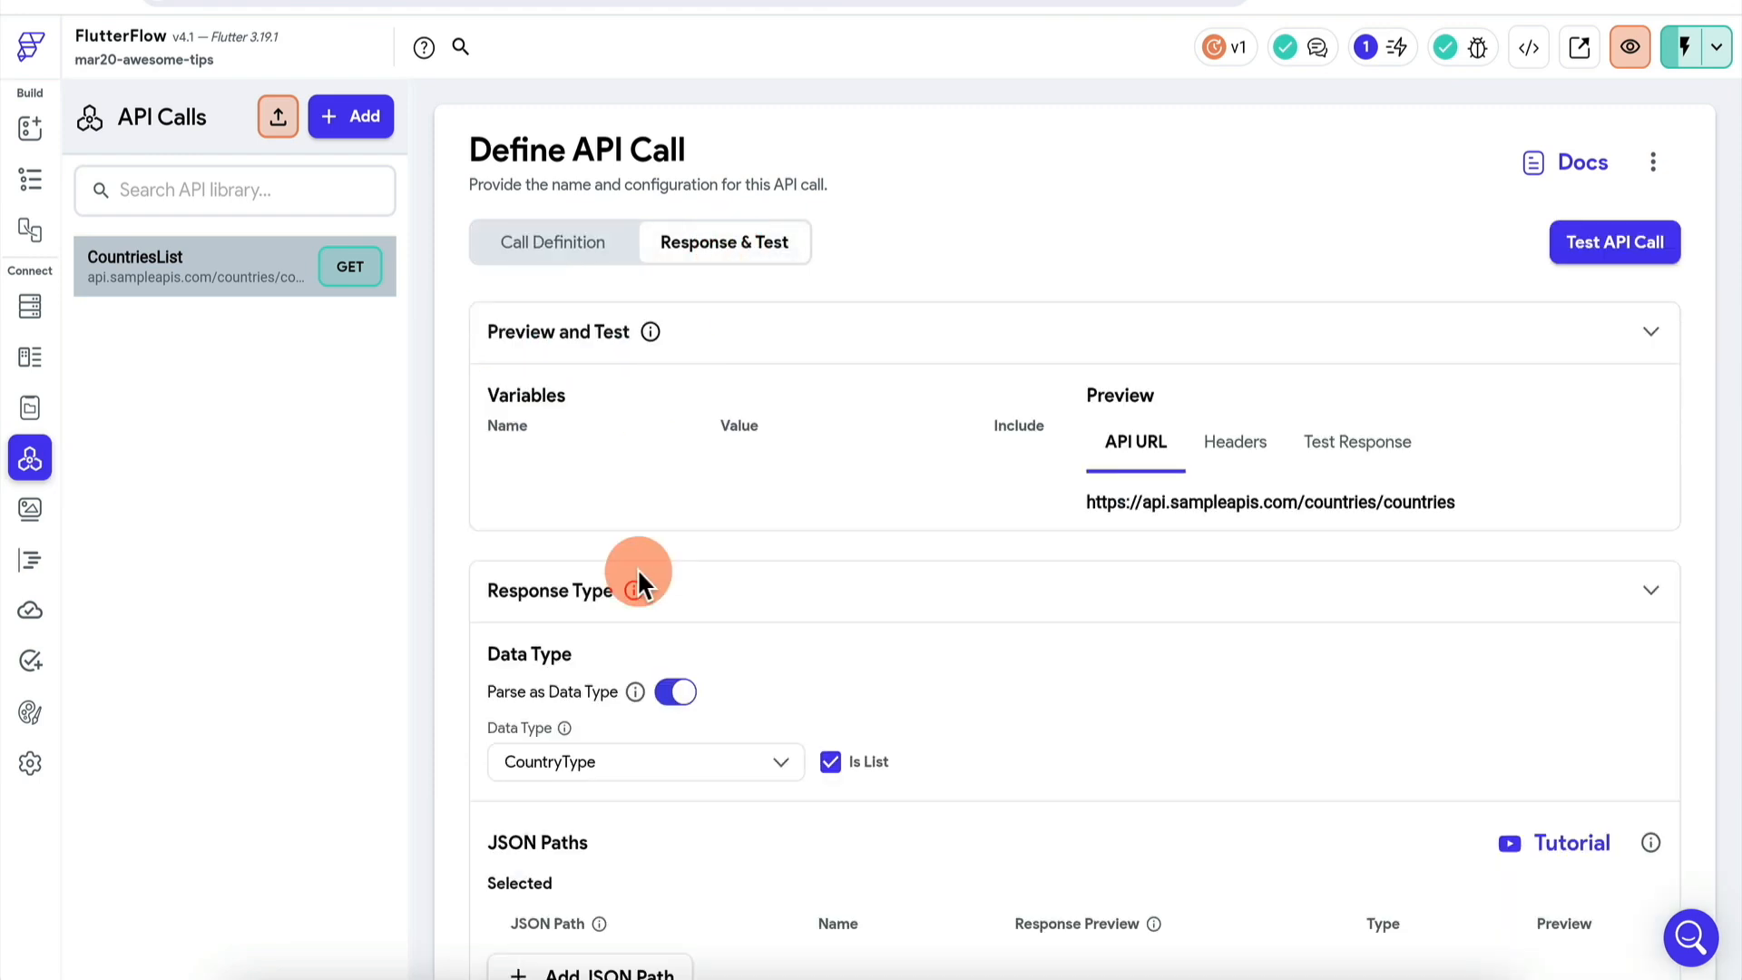
scroll(639, 573, "down", 3)
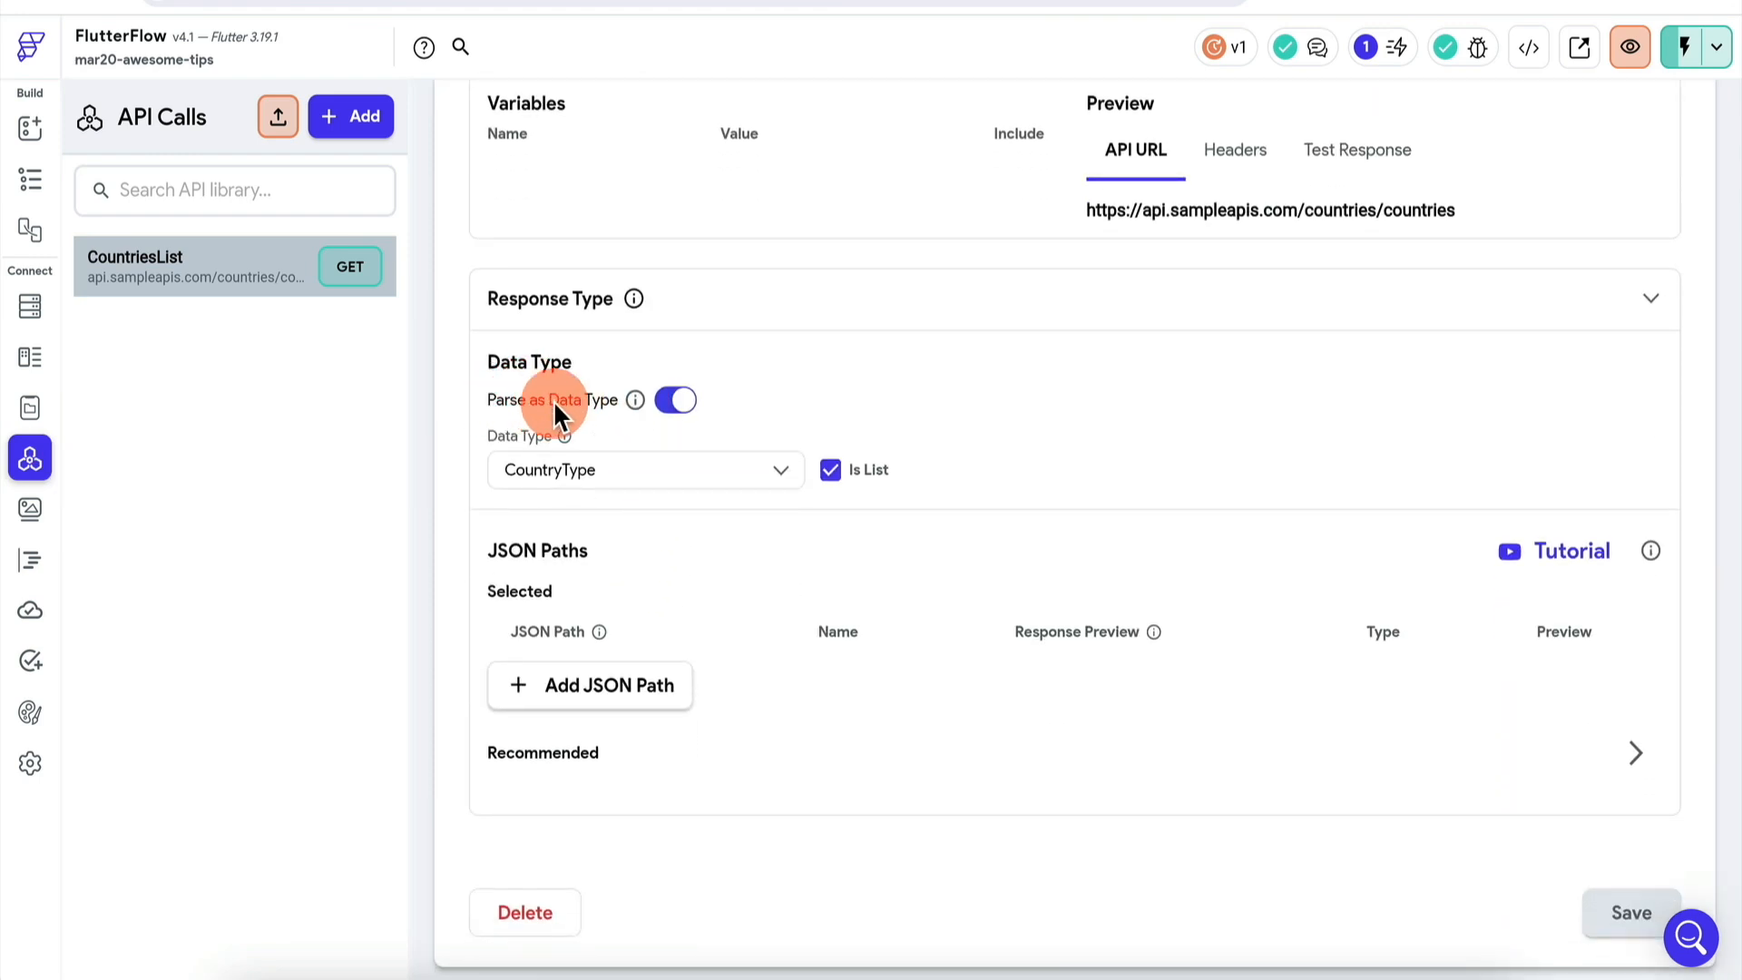
left_click(599, 487)
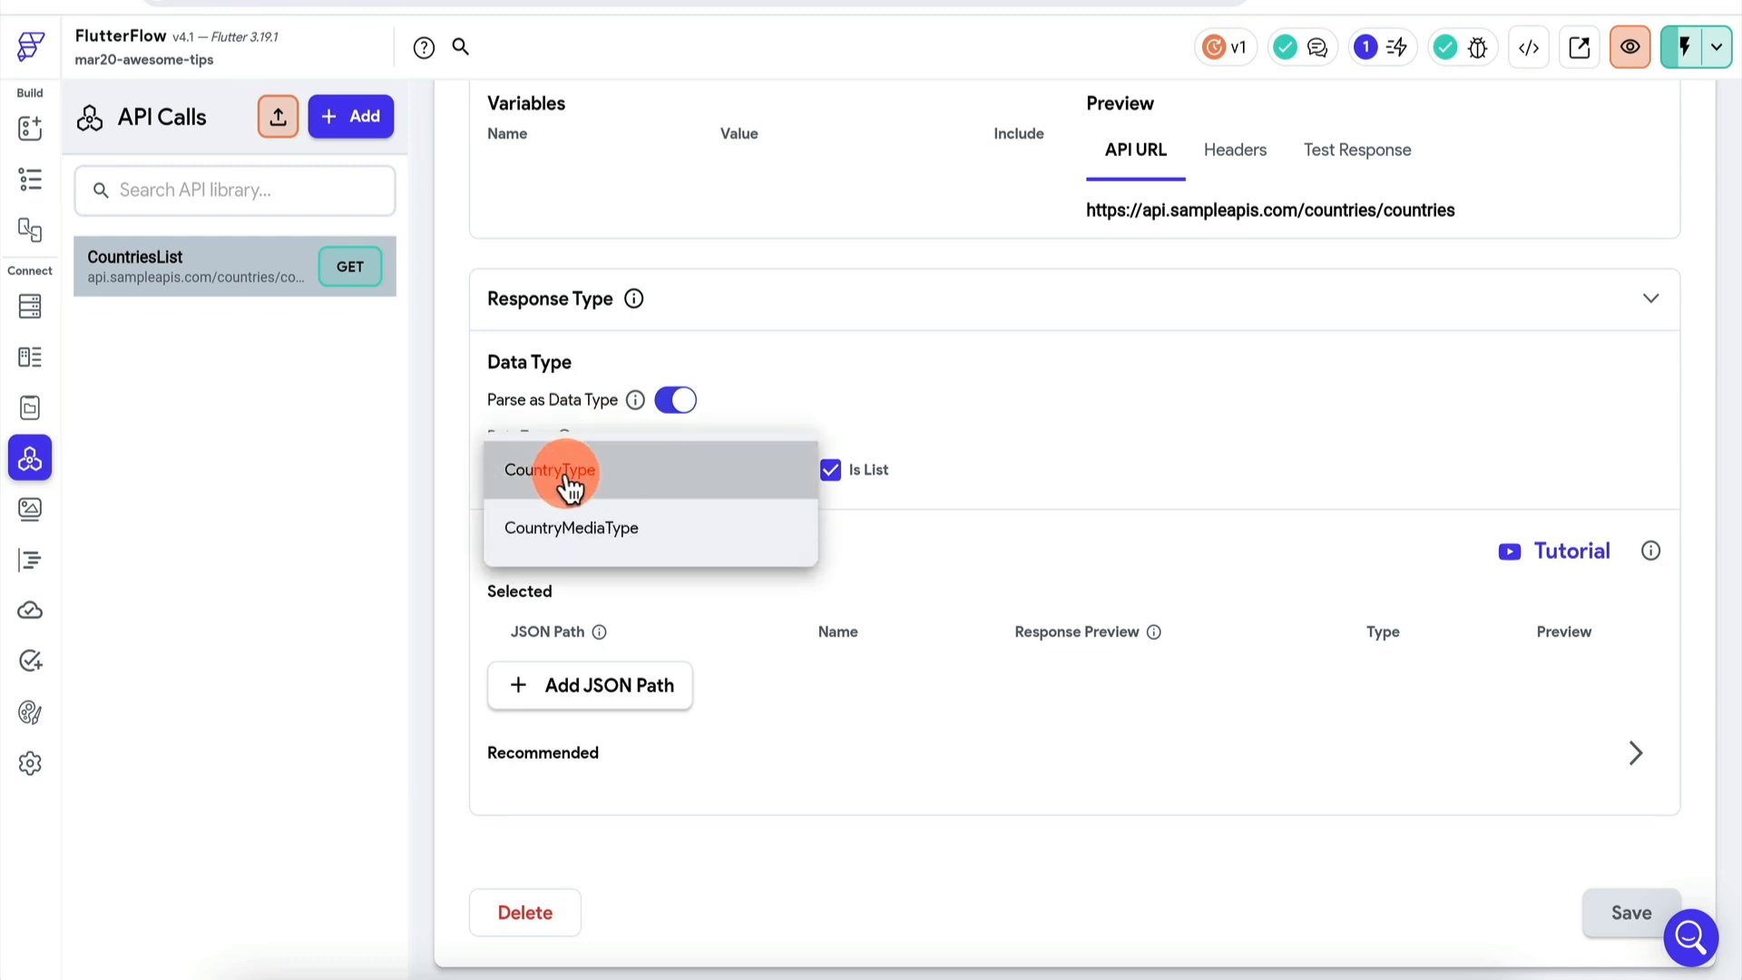
left_click(564, 484)
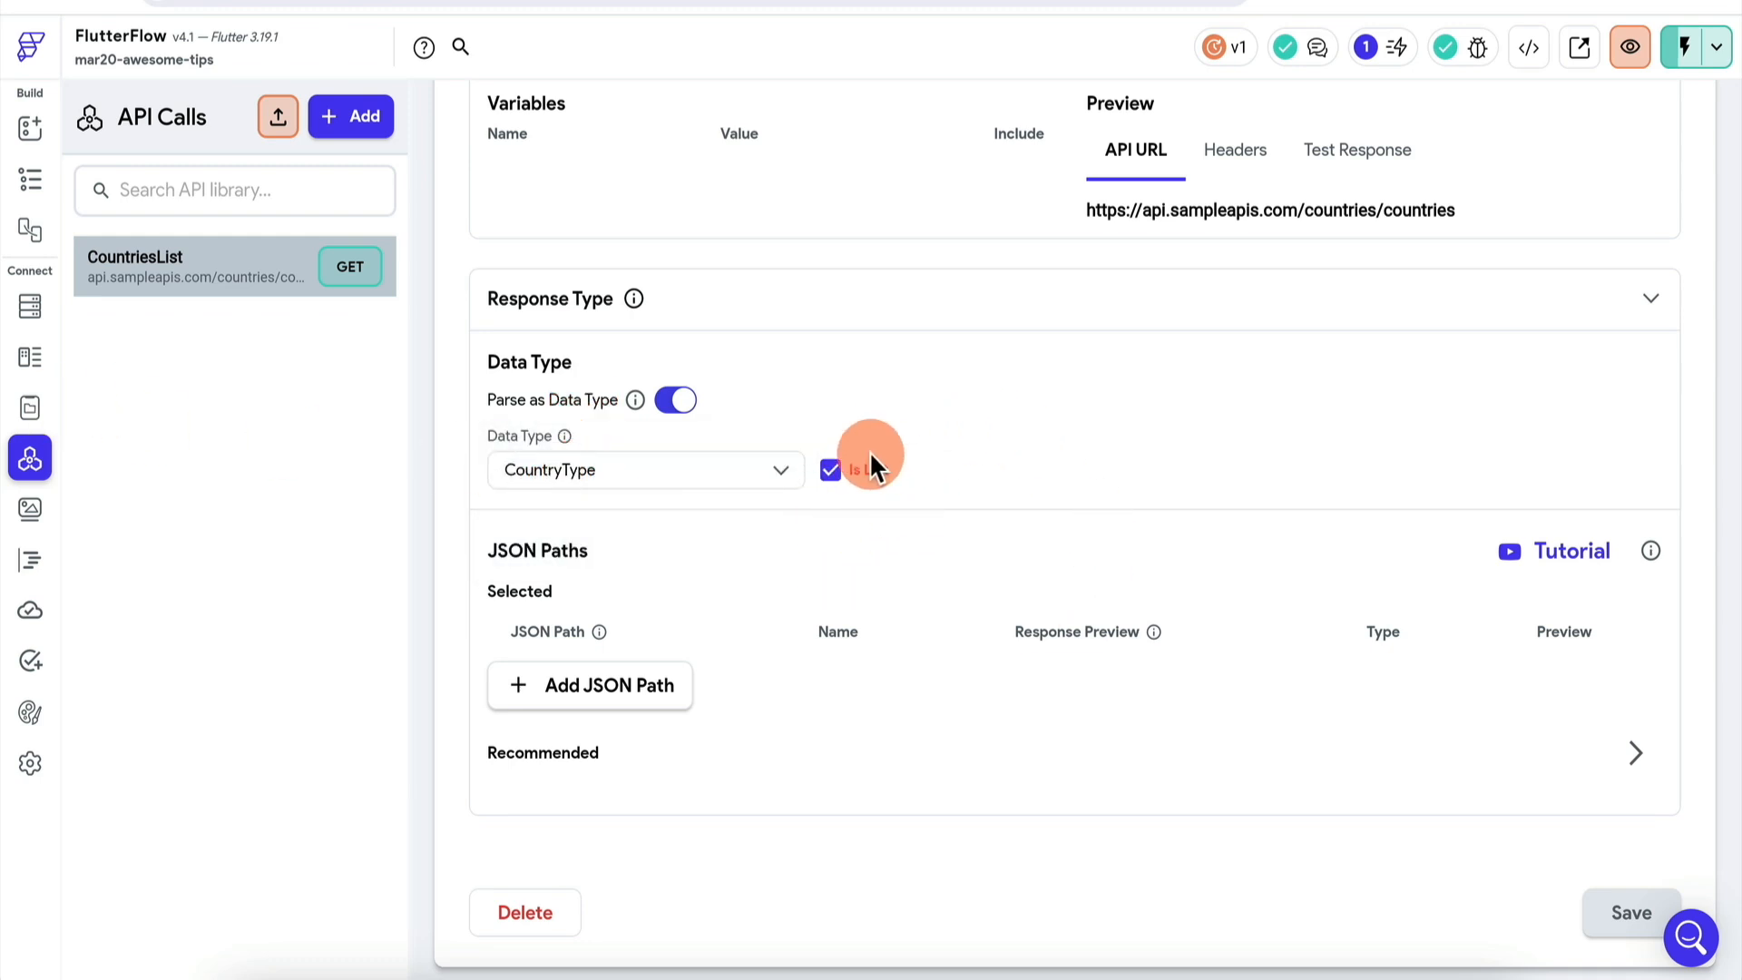
scroll(1036, 404, "up", 3)
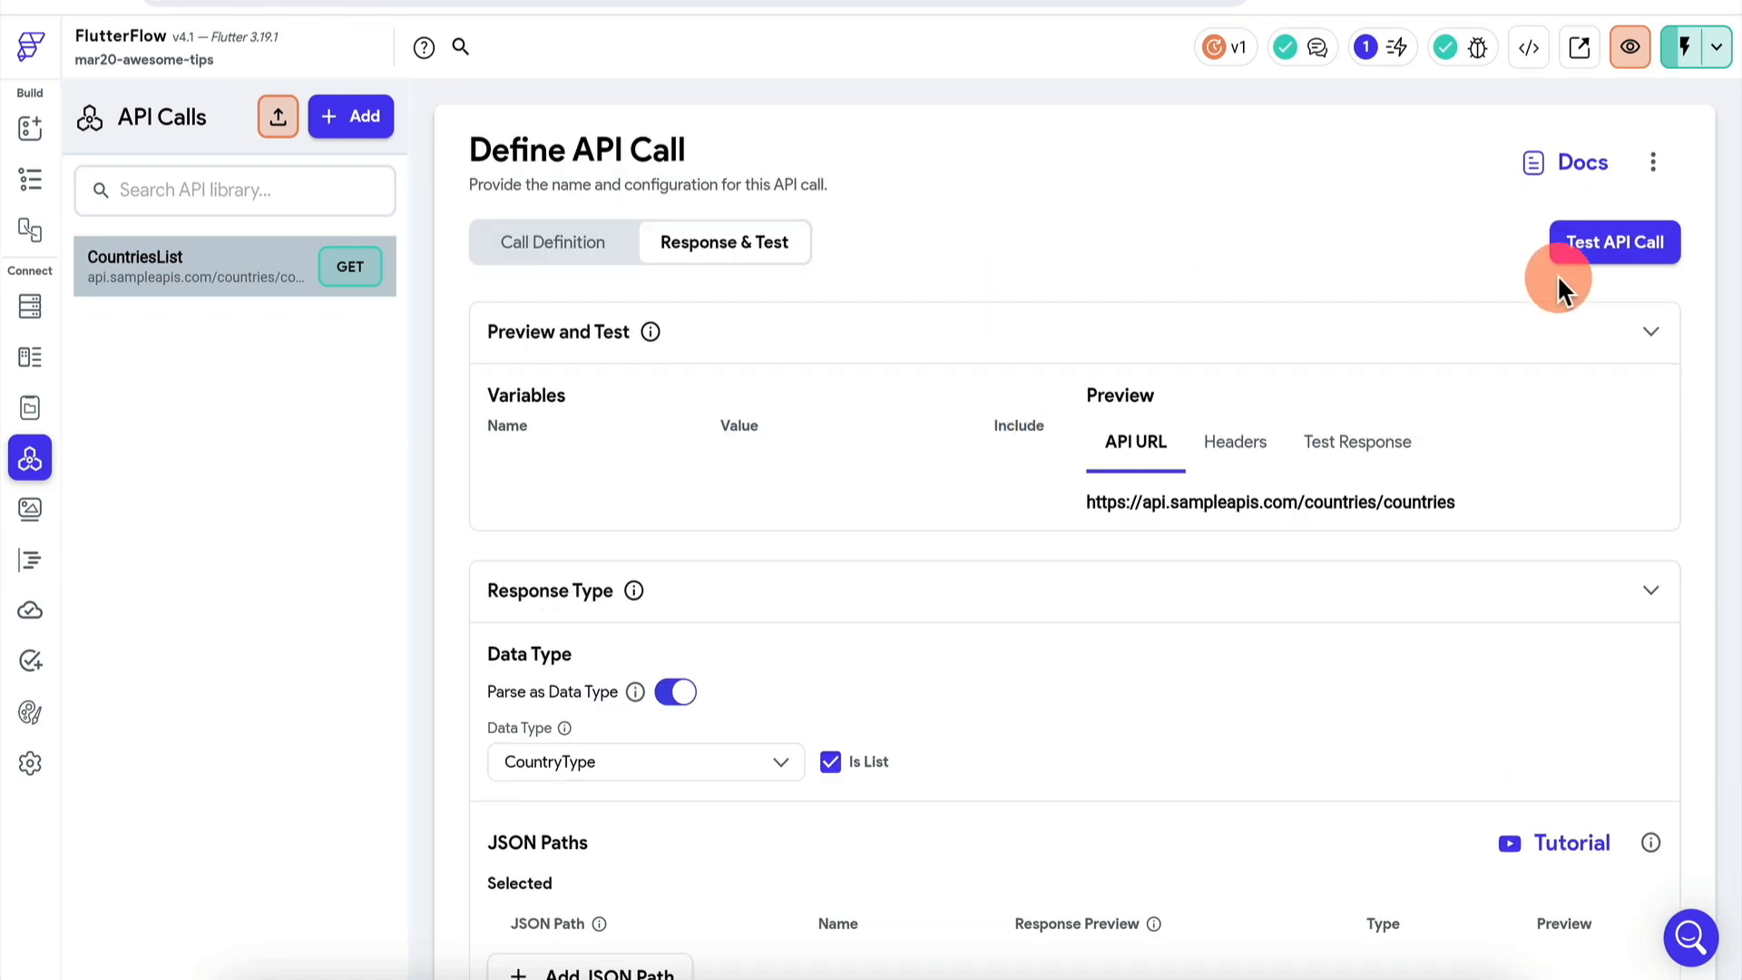
left_click(1613, 244)
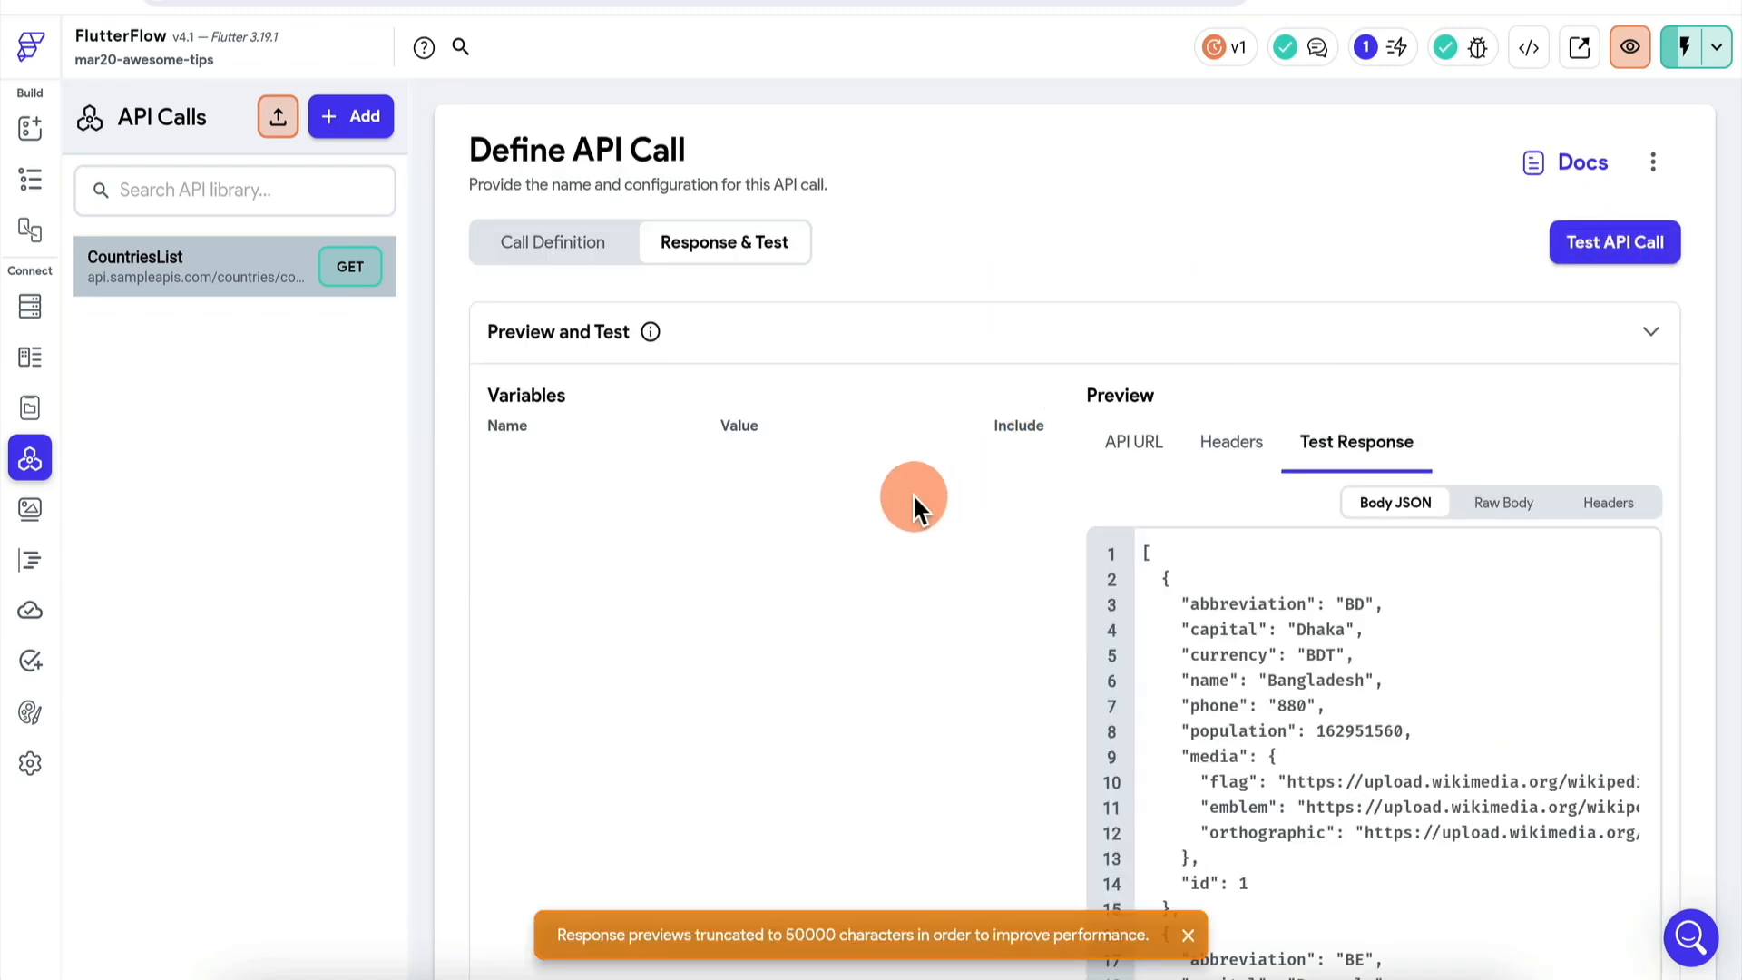
scroll(913, 493, "down", 4)
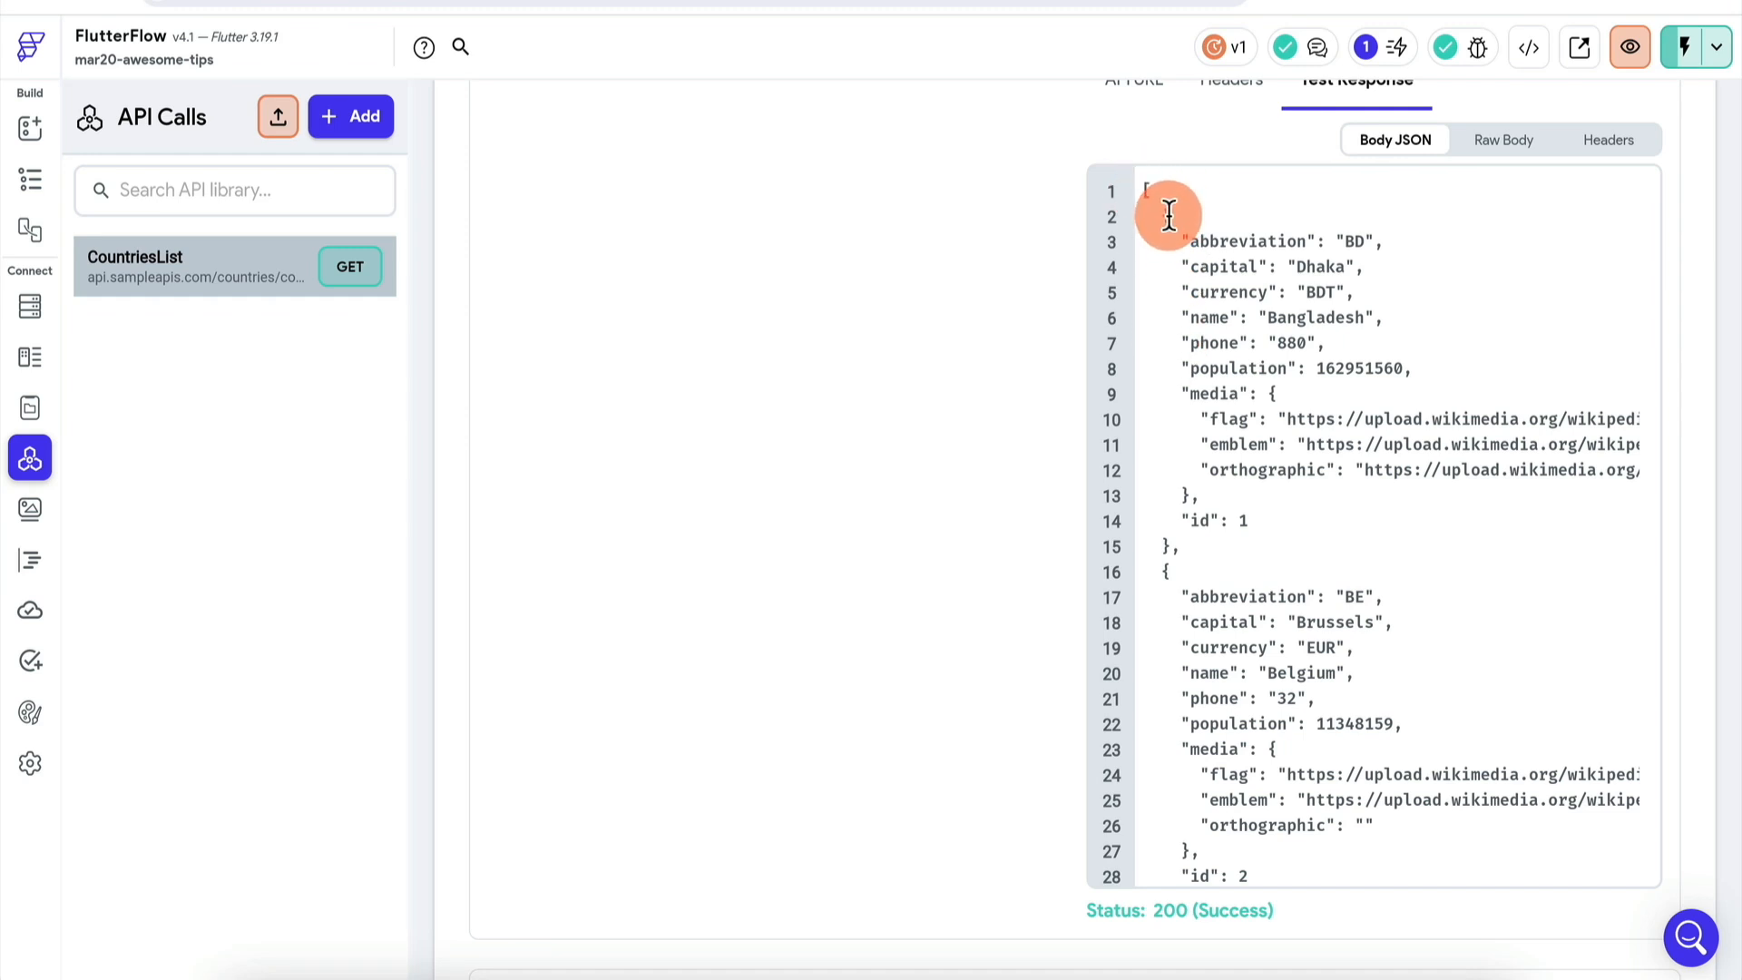
- Highlight the first country object and its nested media object in the response JSON
left_click_drag(1163, 215, 1186, 548)
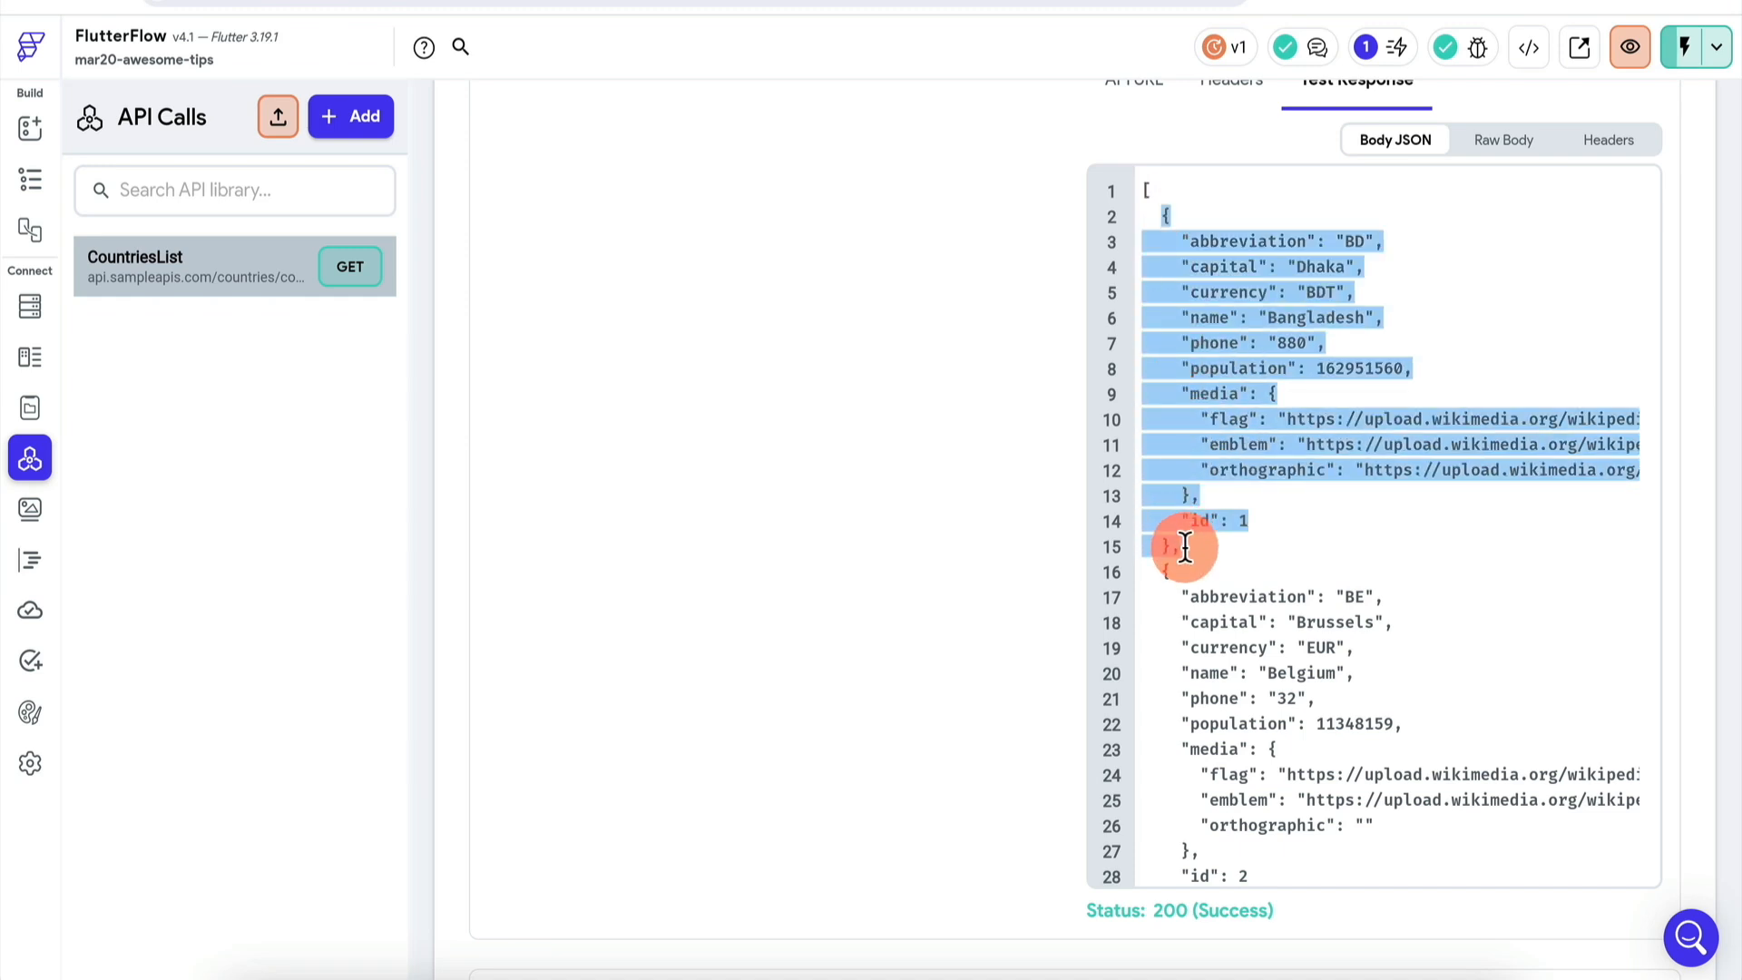
left_click(1255, 381)
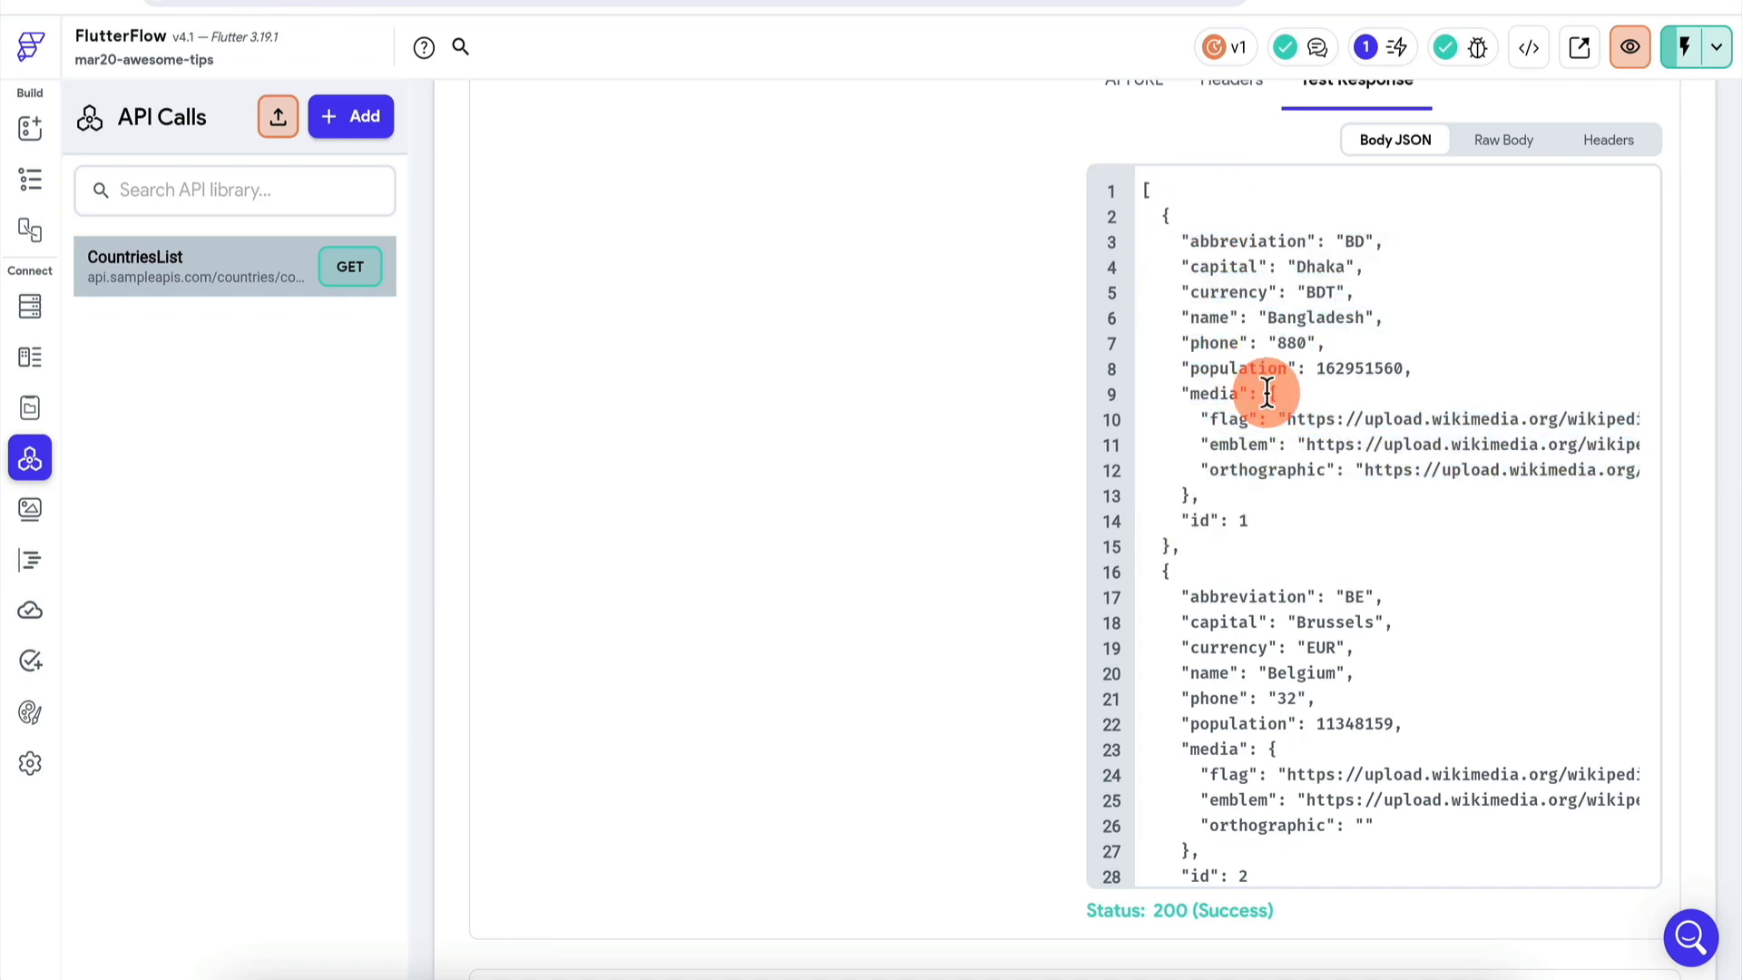
left_click_drag(1270, 393, 1214, 491)
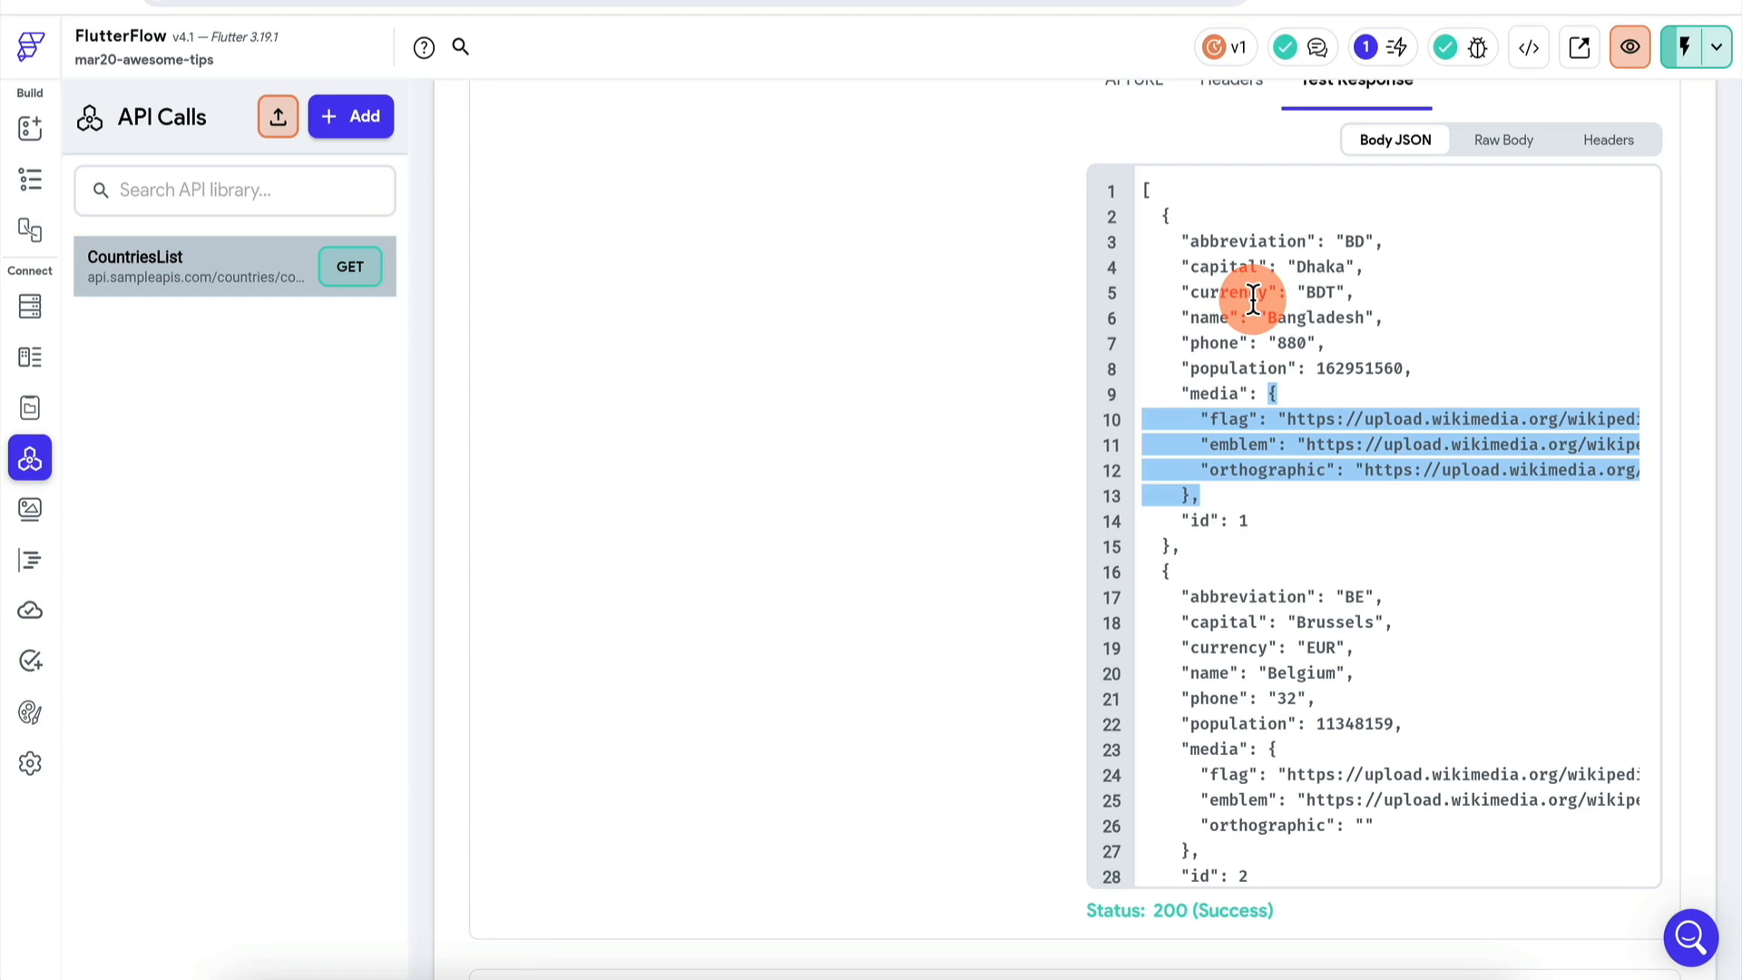
left_click(31, 361)
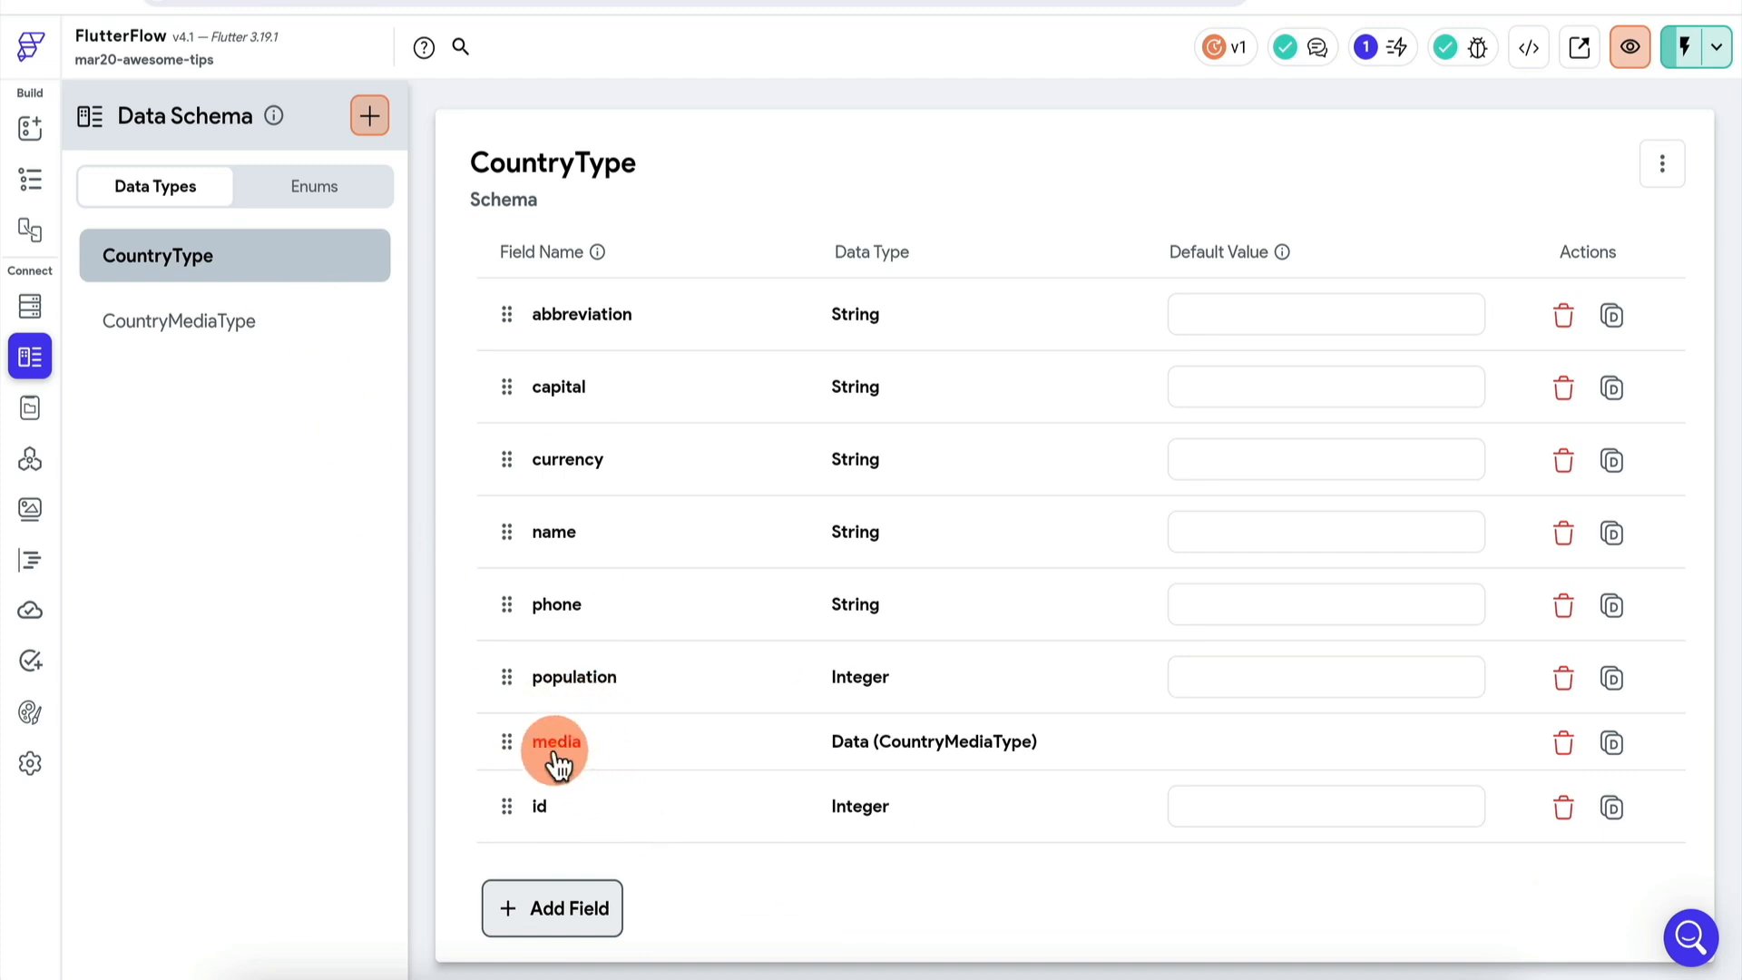
- Review the fields of CountryMediaType, then the fields of CountryType again
left_click(150, 343)
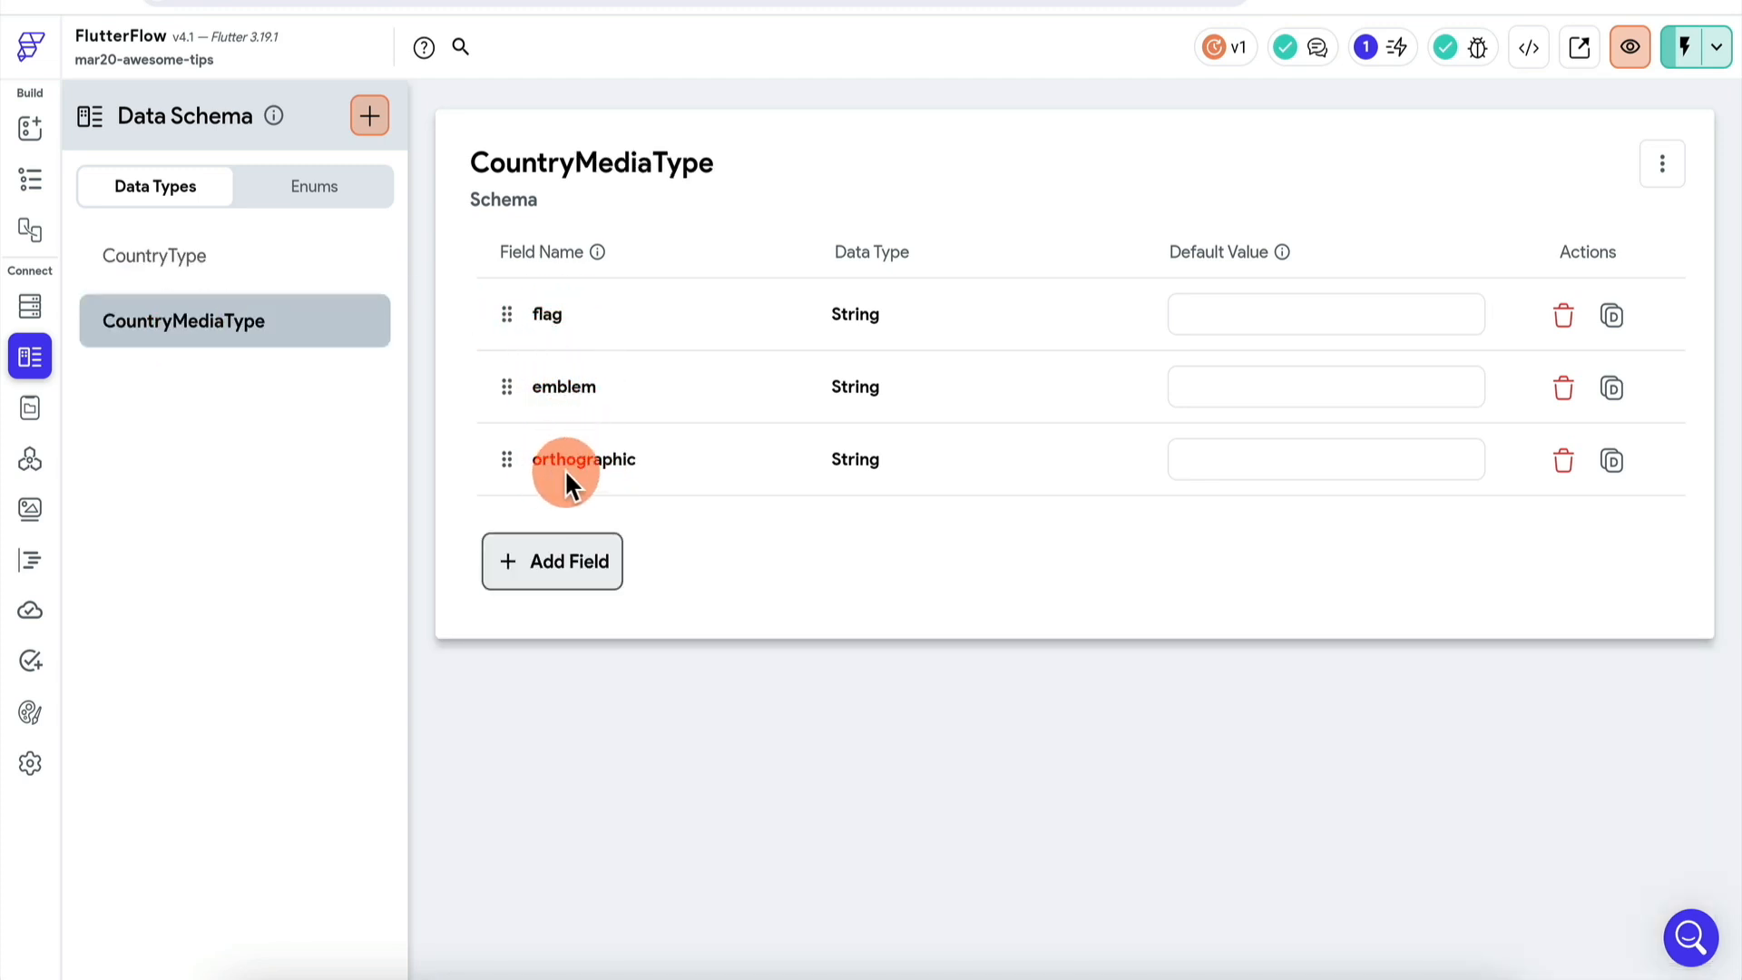
left_click(240, 263)
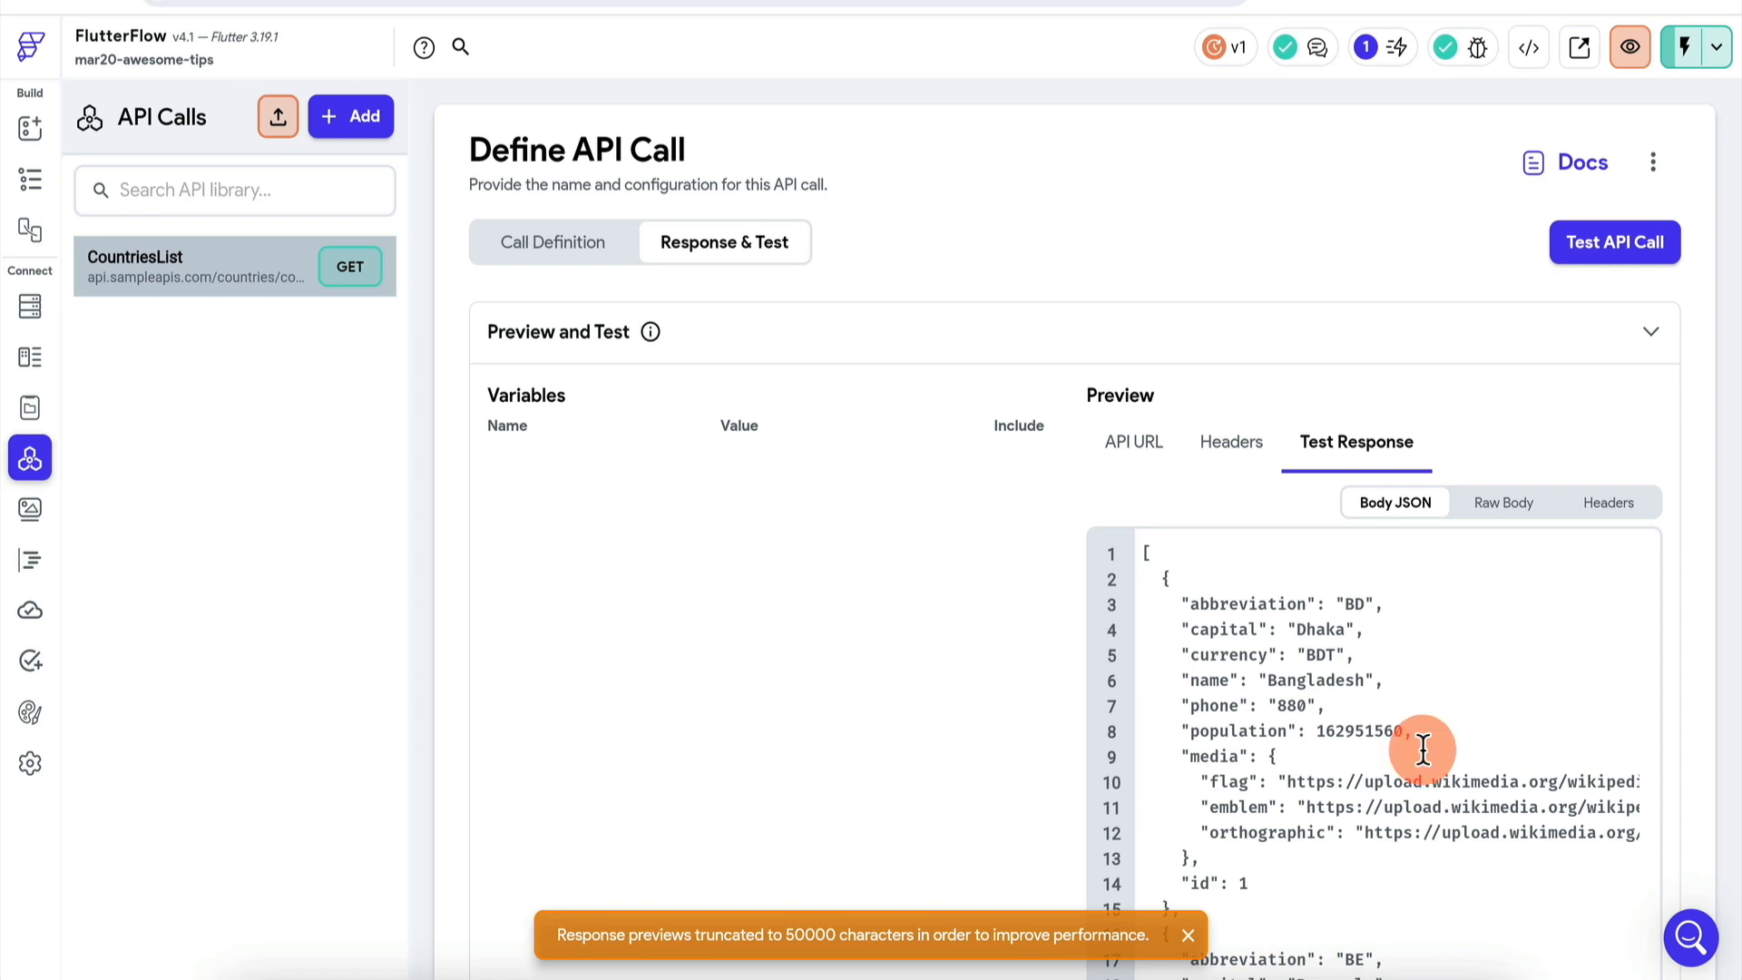
- Select a country object in the CountriesList test response JSON
scroll(1216, 703, "down", 1)
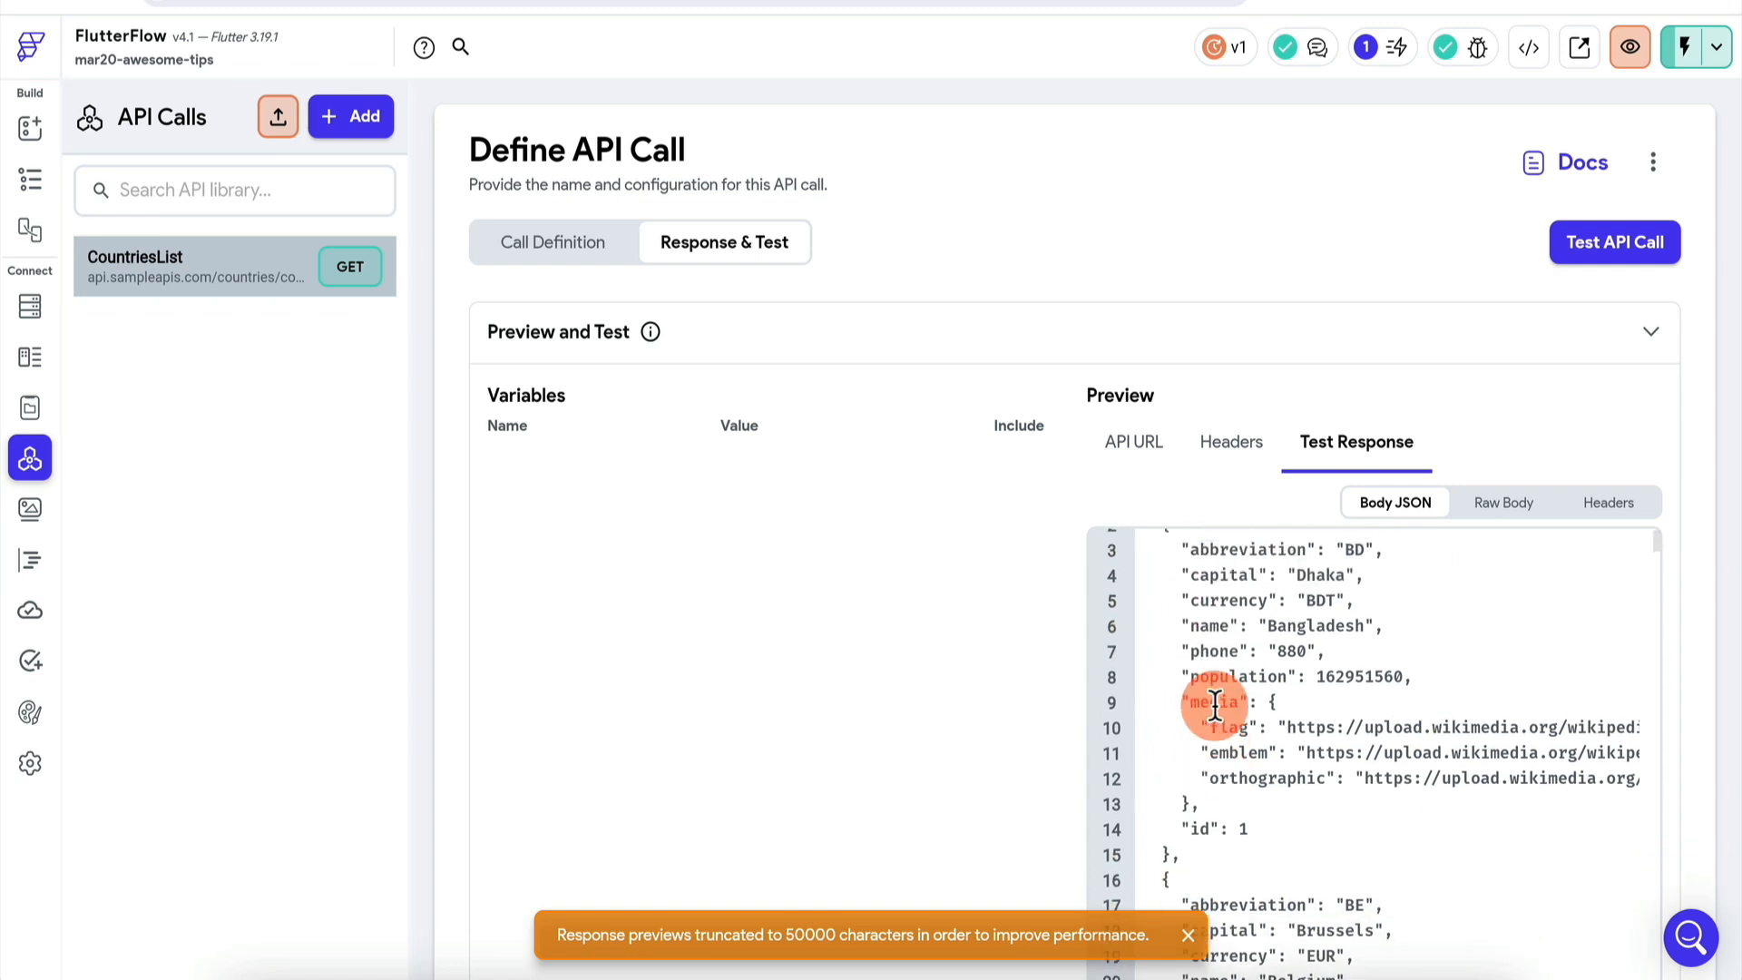
scroll(1155, 556, "up", 1)
left_click_drag(1160, 579, 1186, 914)
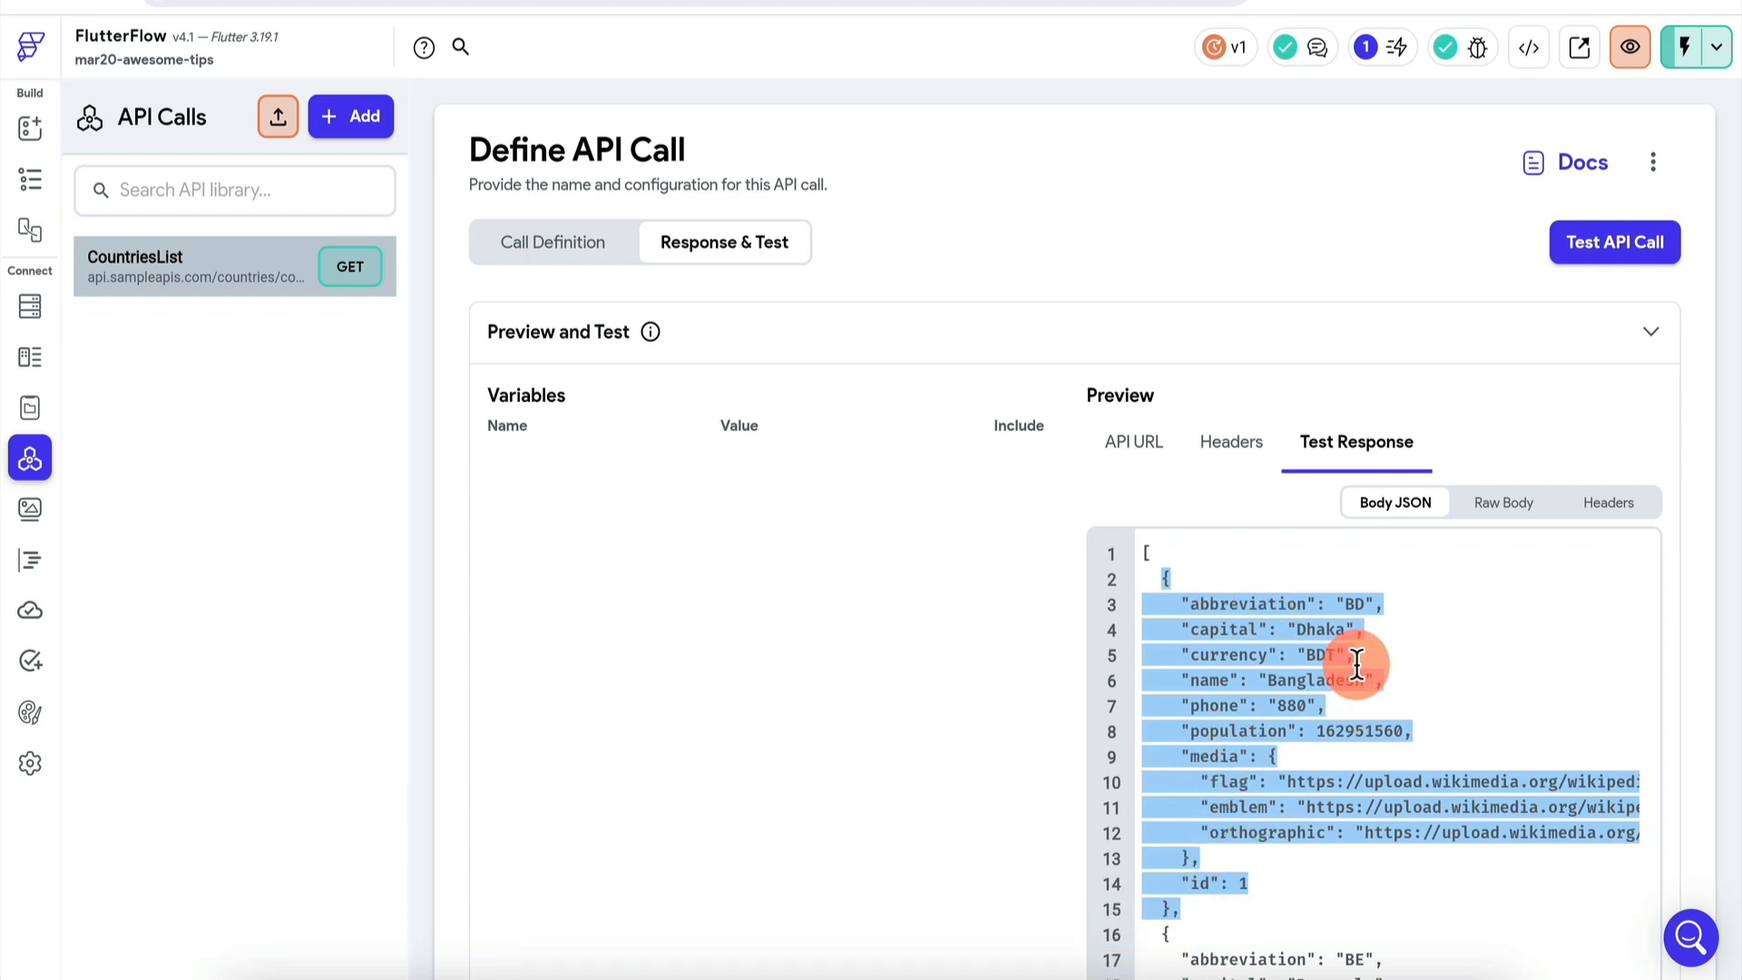
left_click(1338, 603)
- Check the countries app state variable, then go back to page1 and its country-card ListView
left_click(30, 179)
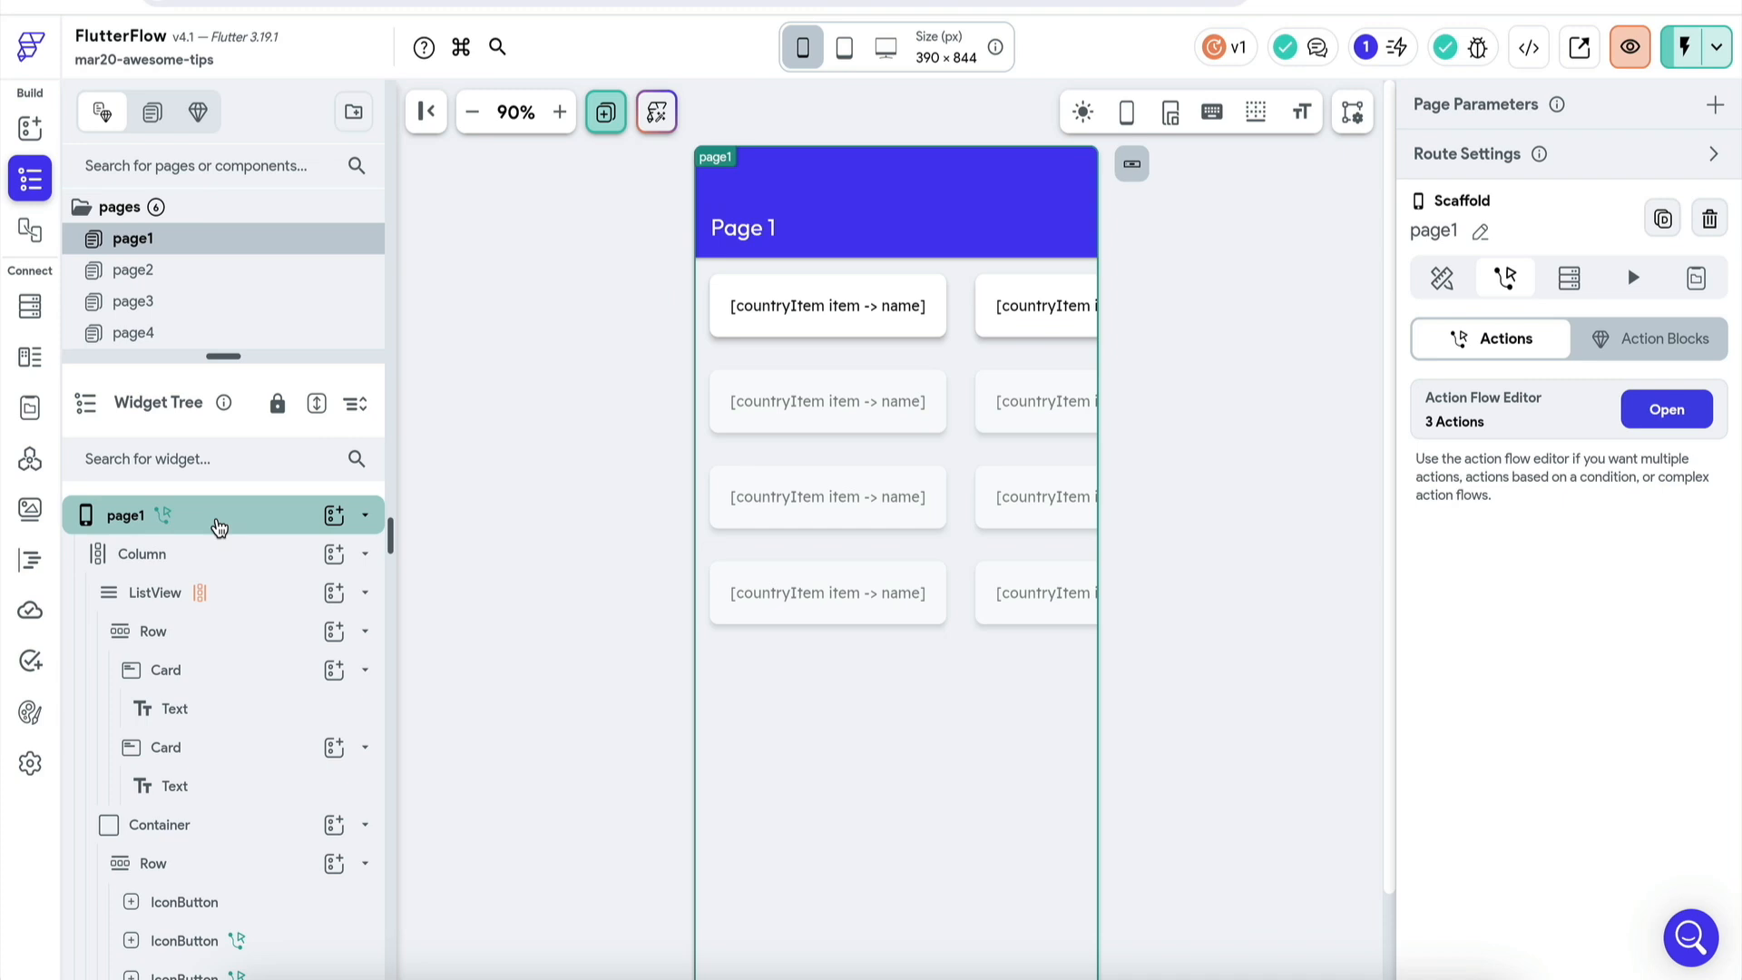
left_click(209, 517)
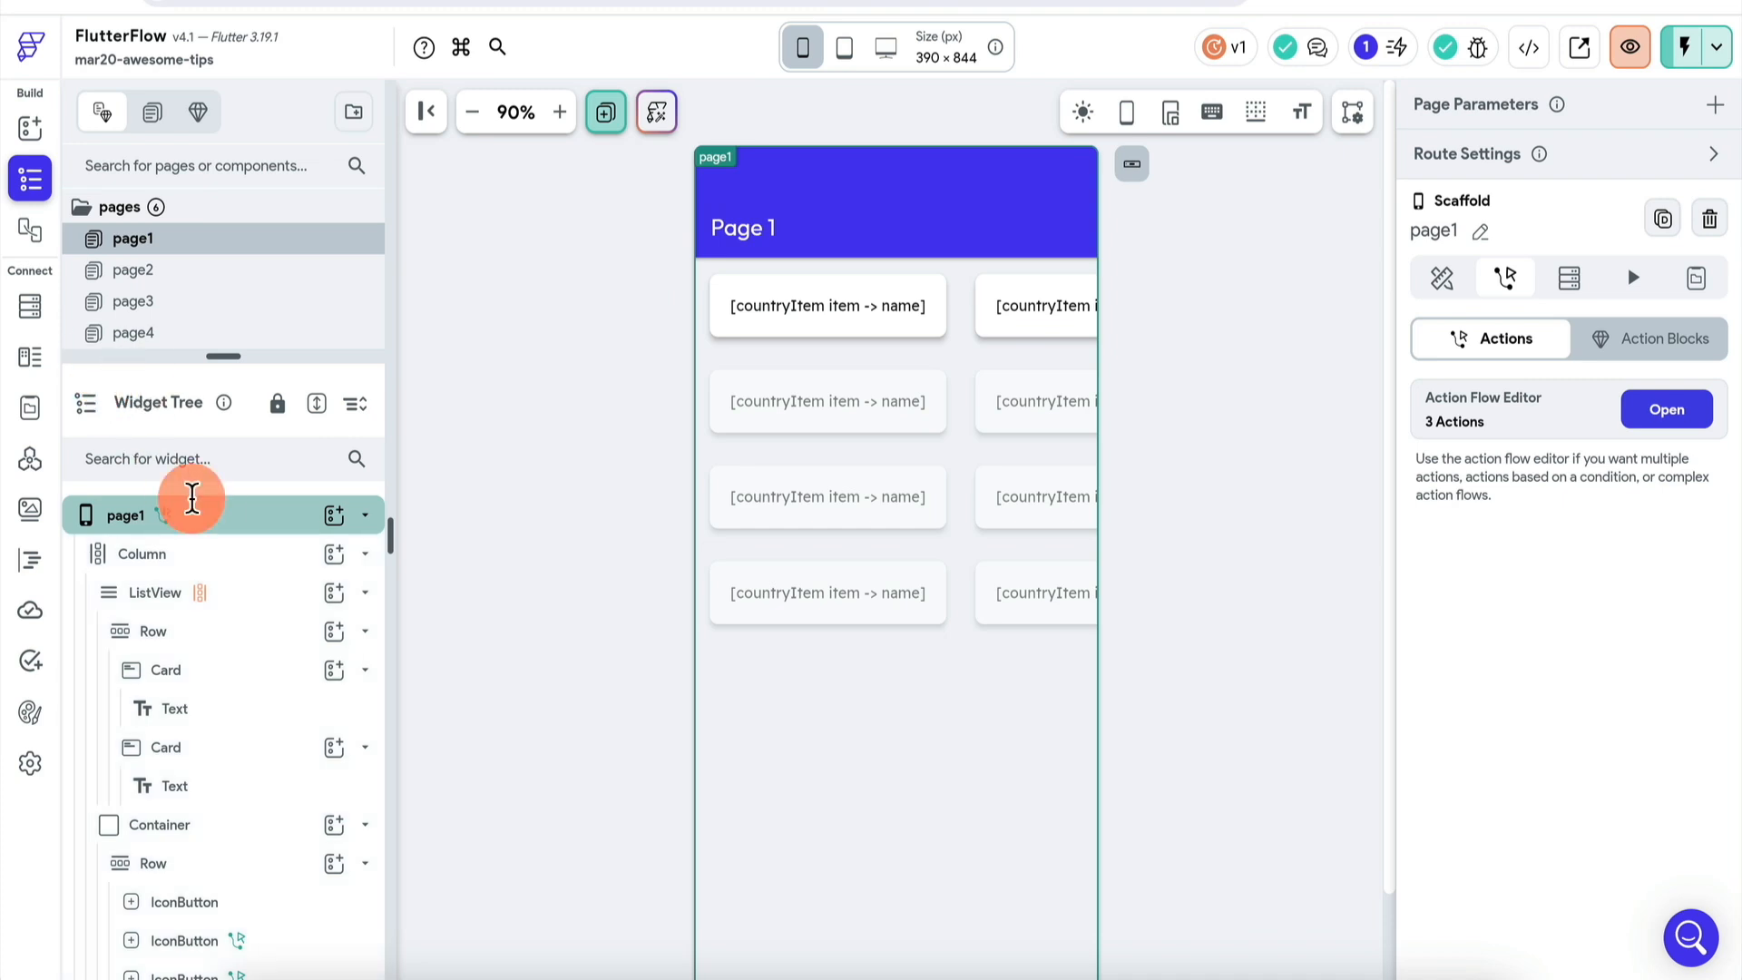
left_click(216, 530)
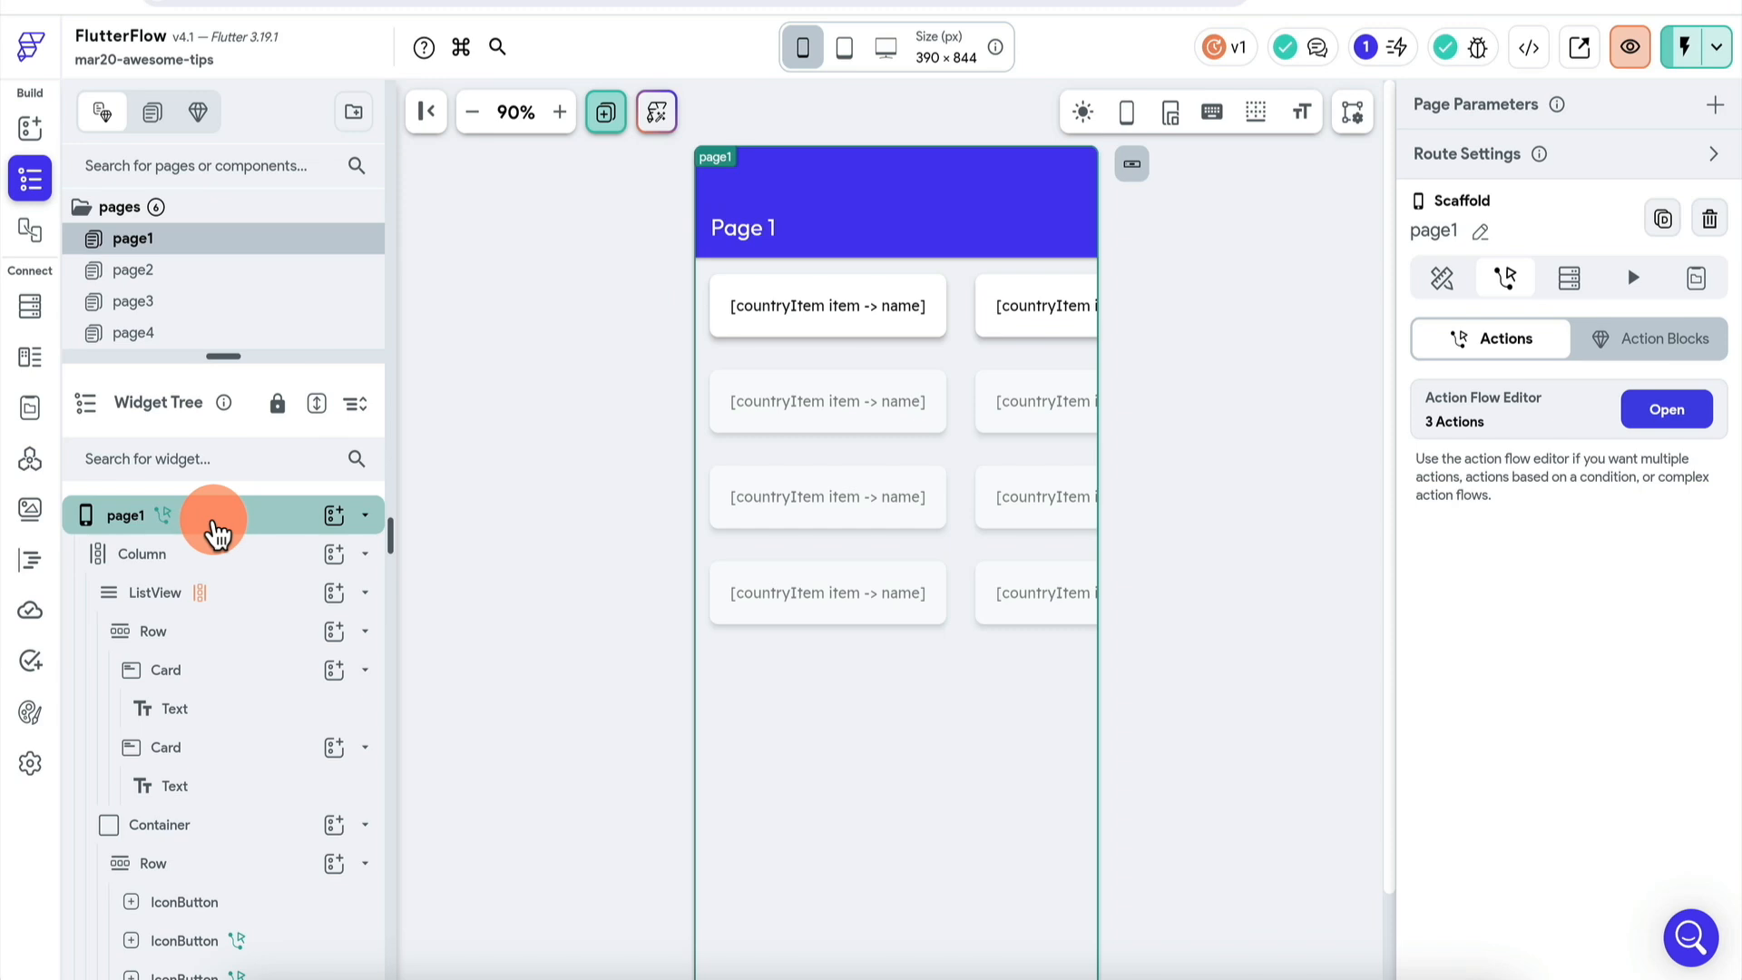
left_click(33, 410)
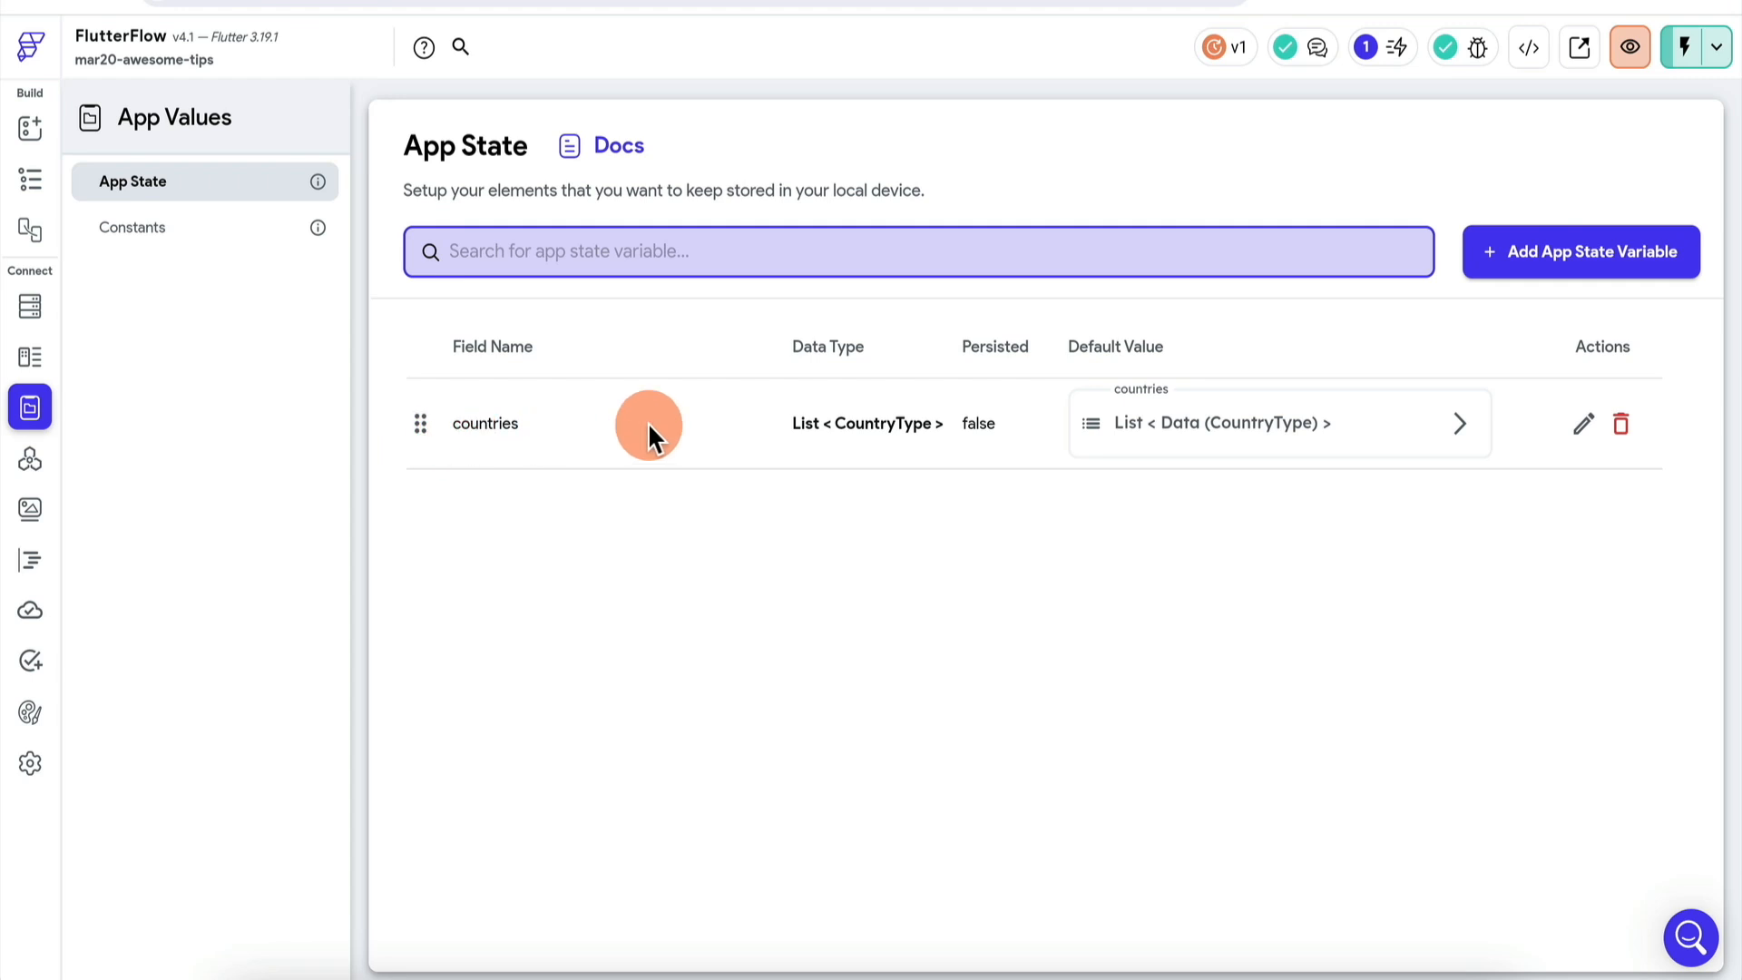
left_click(31, 179)
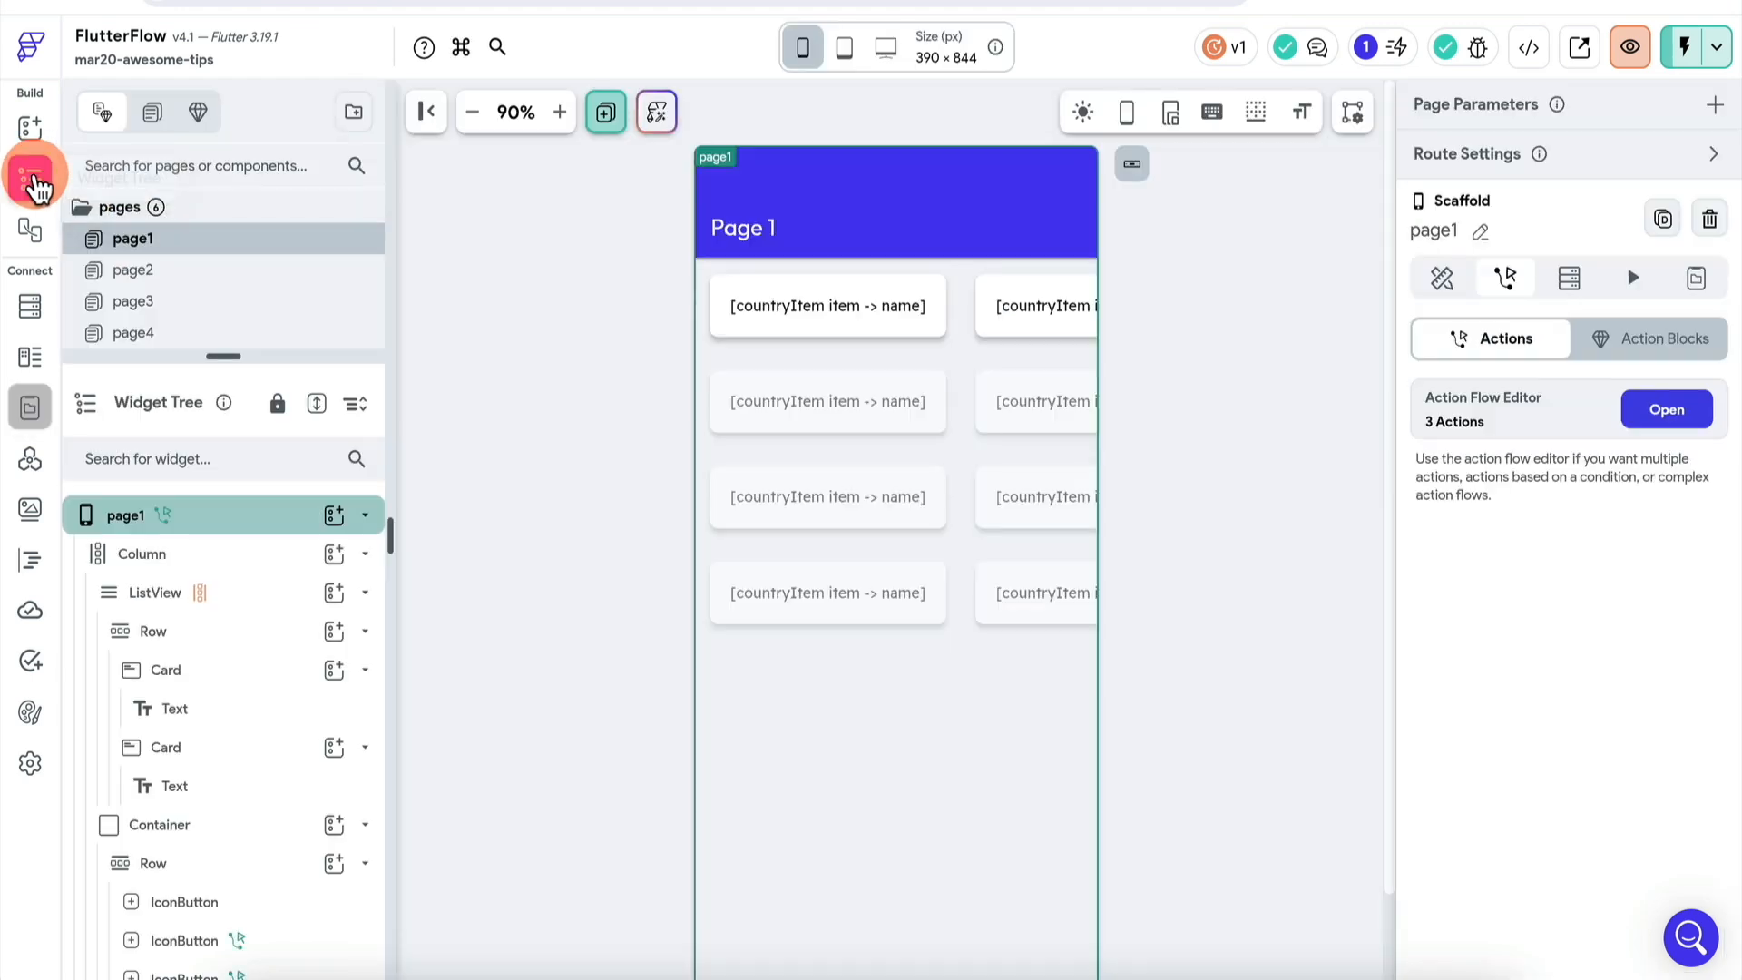
left_click(706, 432)
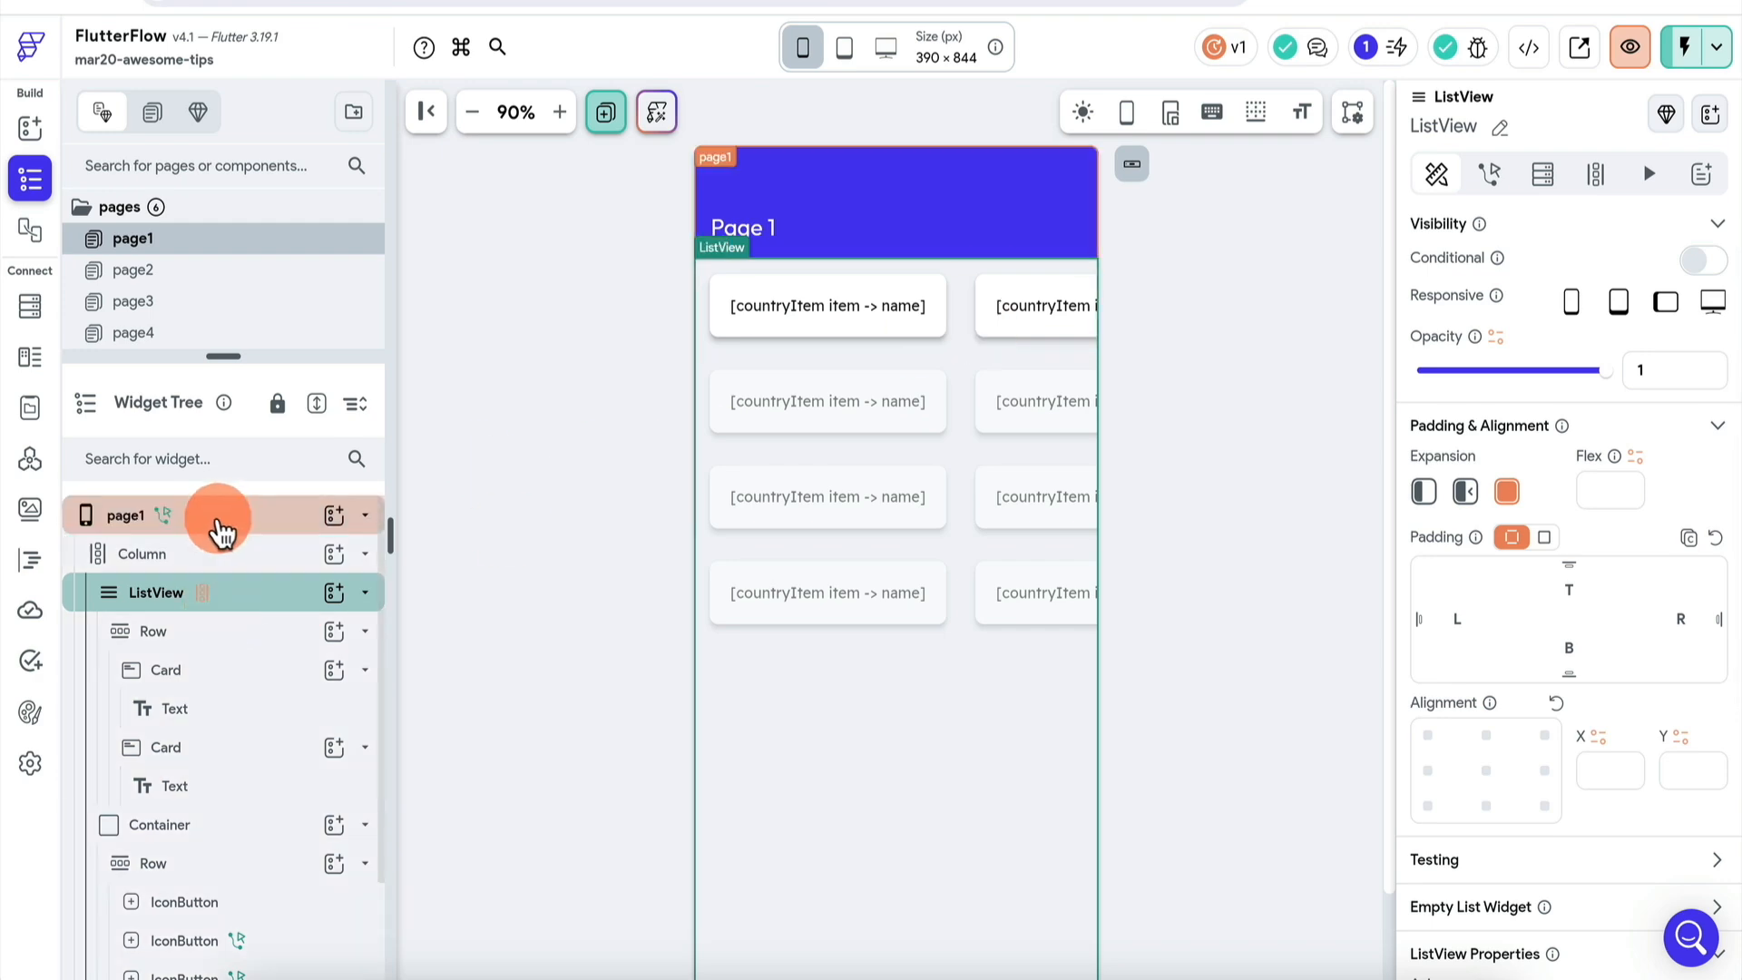
left_click(122, 513)
left_click(1679, 407)
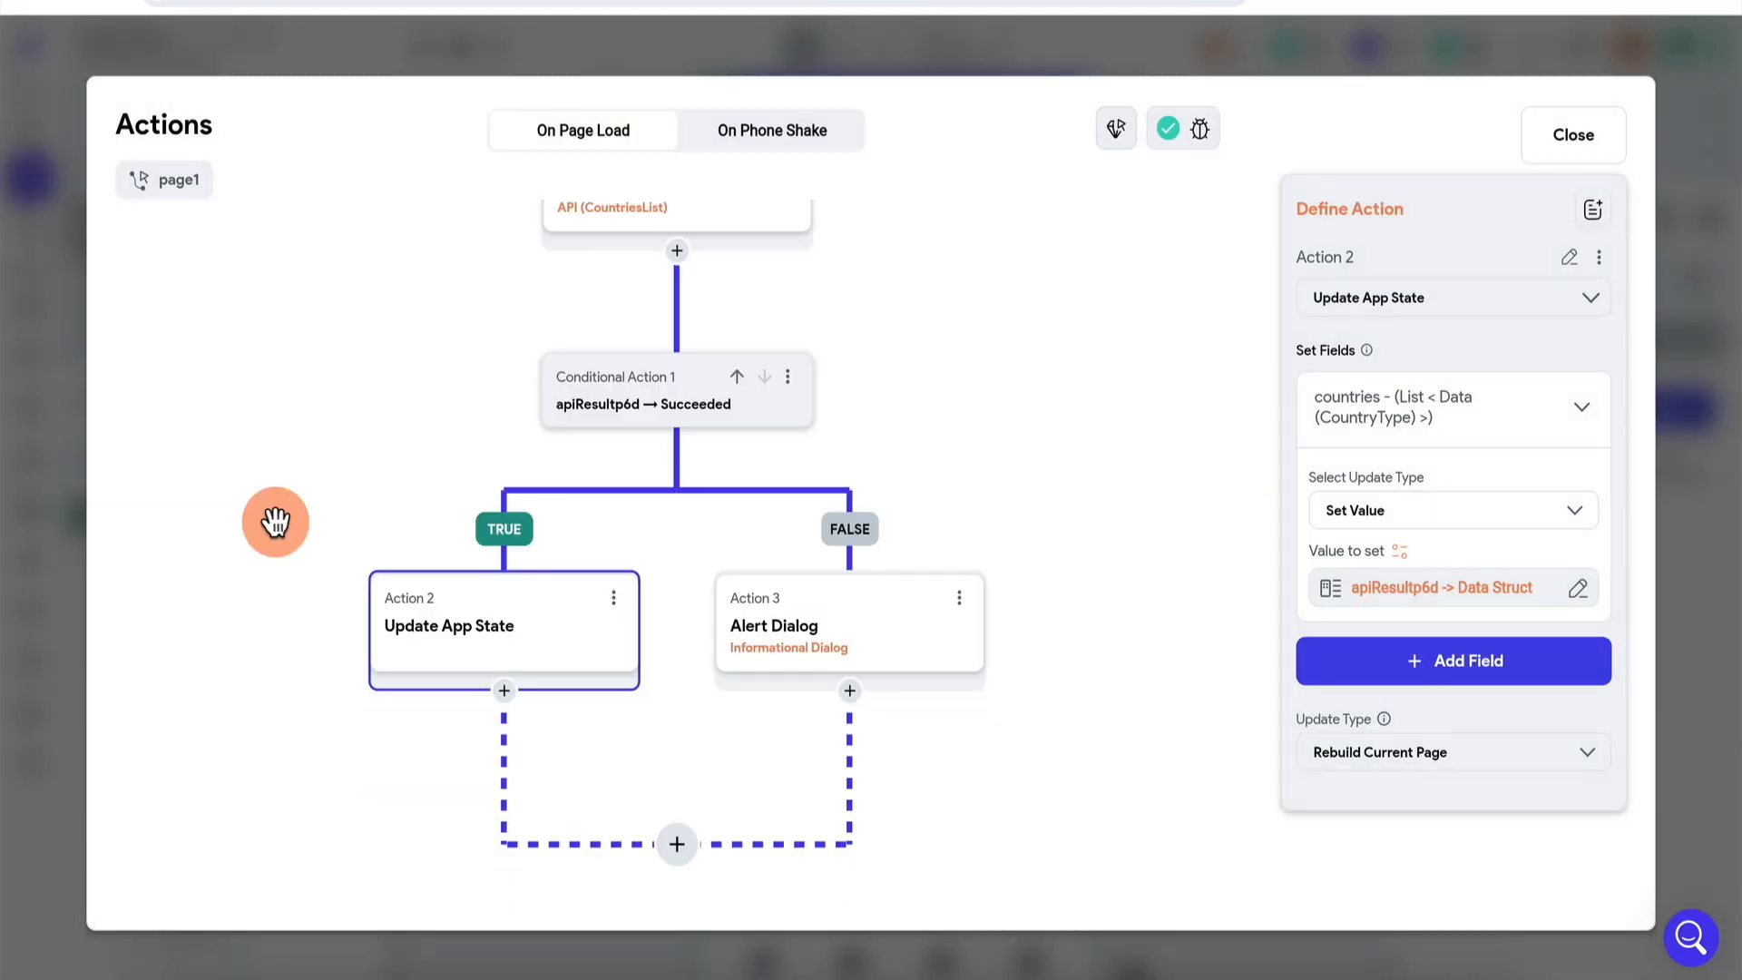
left_click(1463, 599)
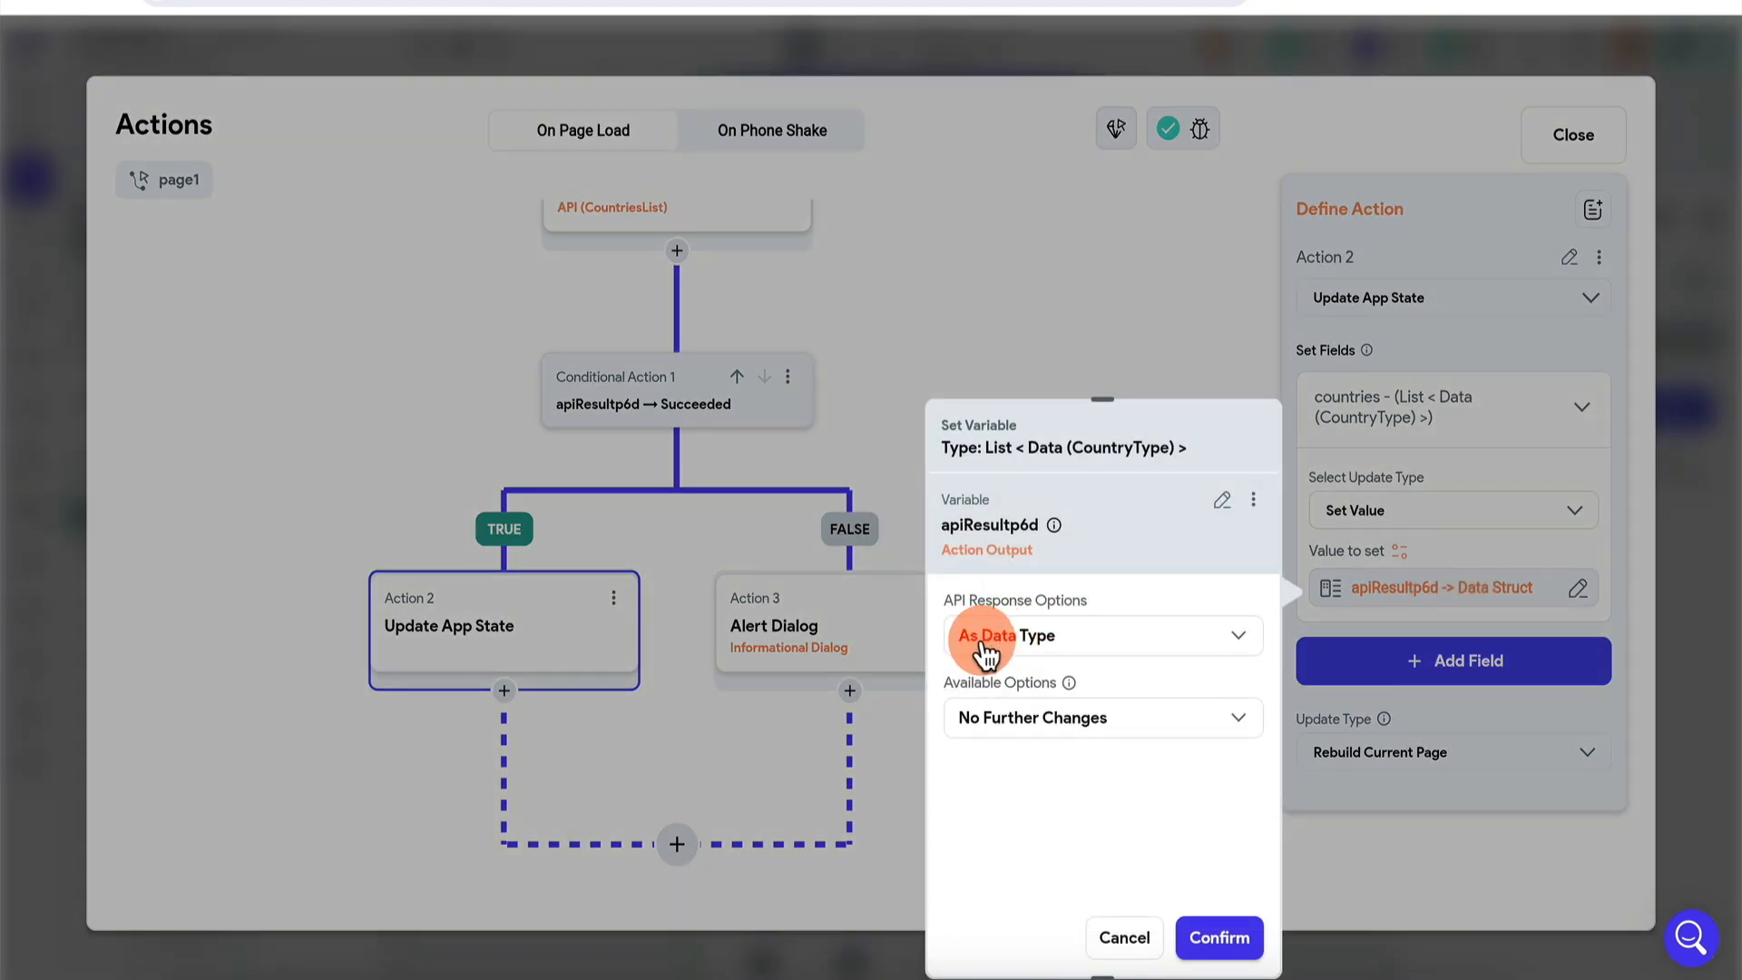
left_click(1034, 652)
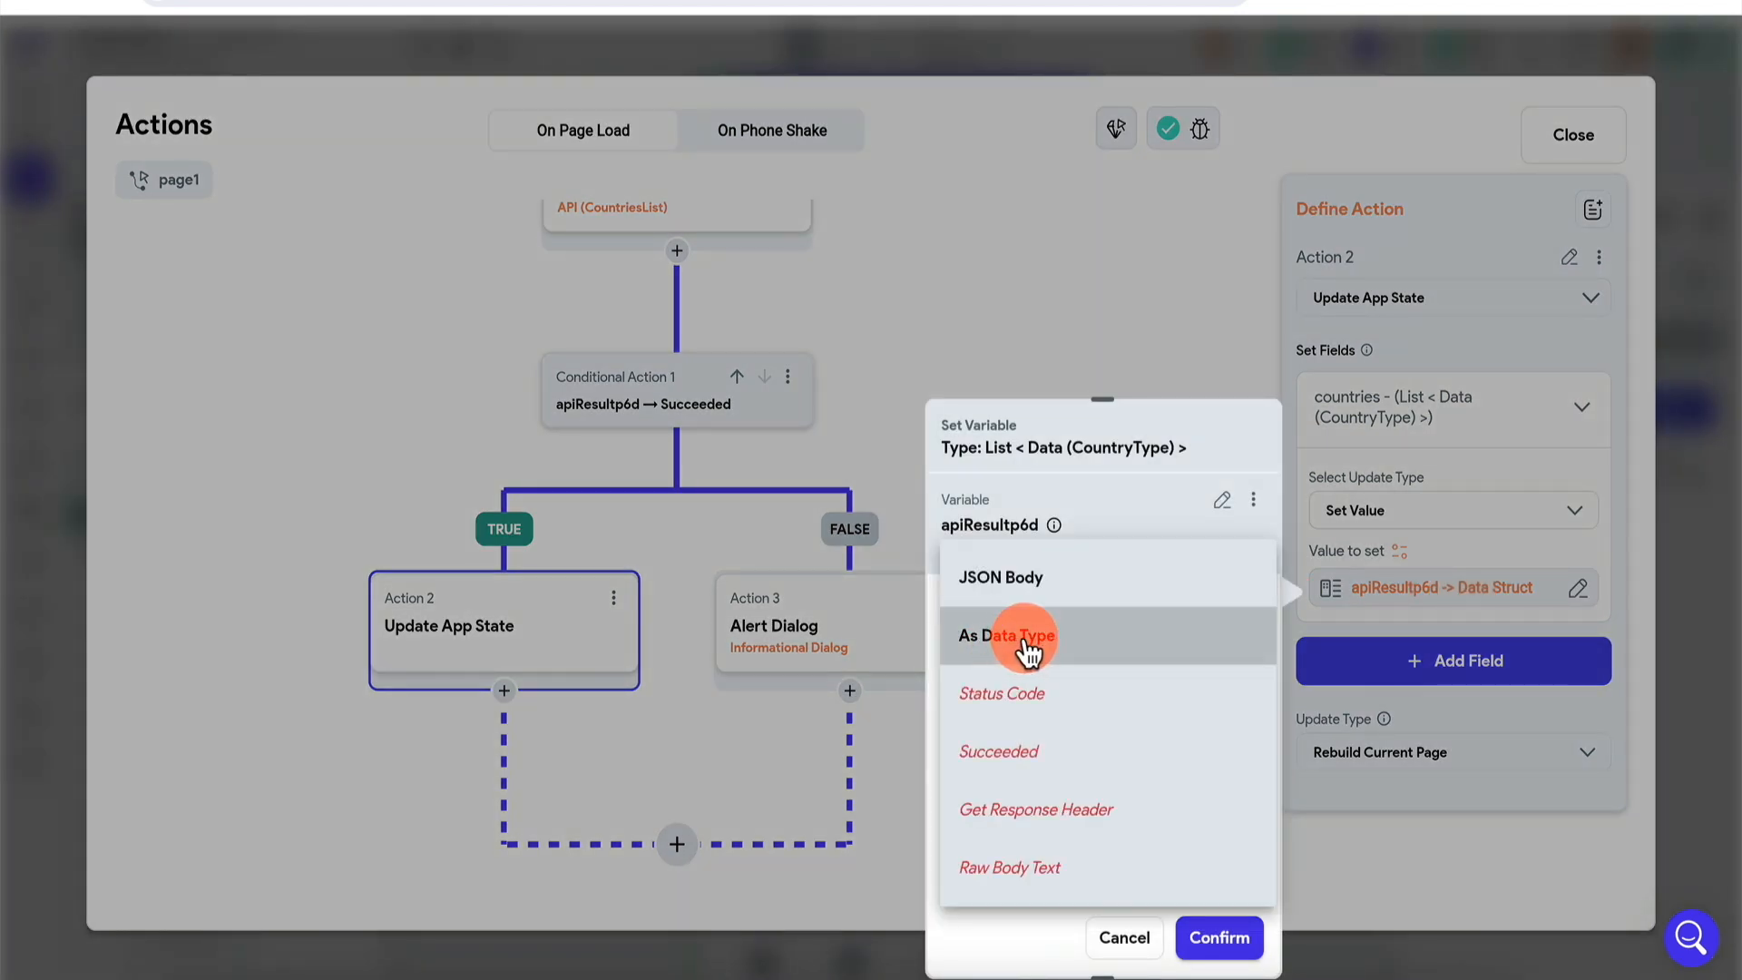
left_click(1033, 648)
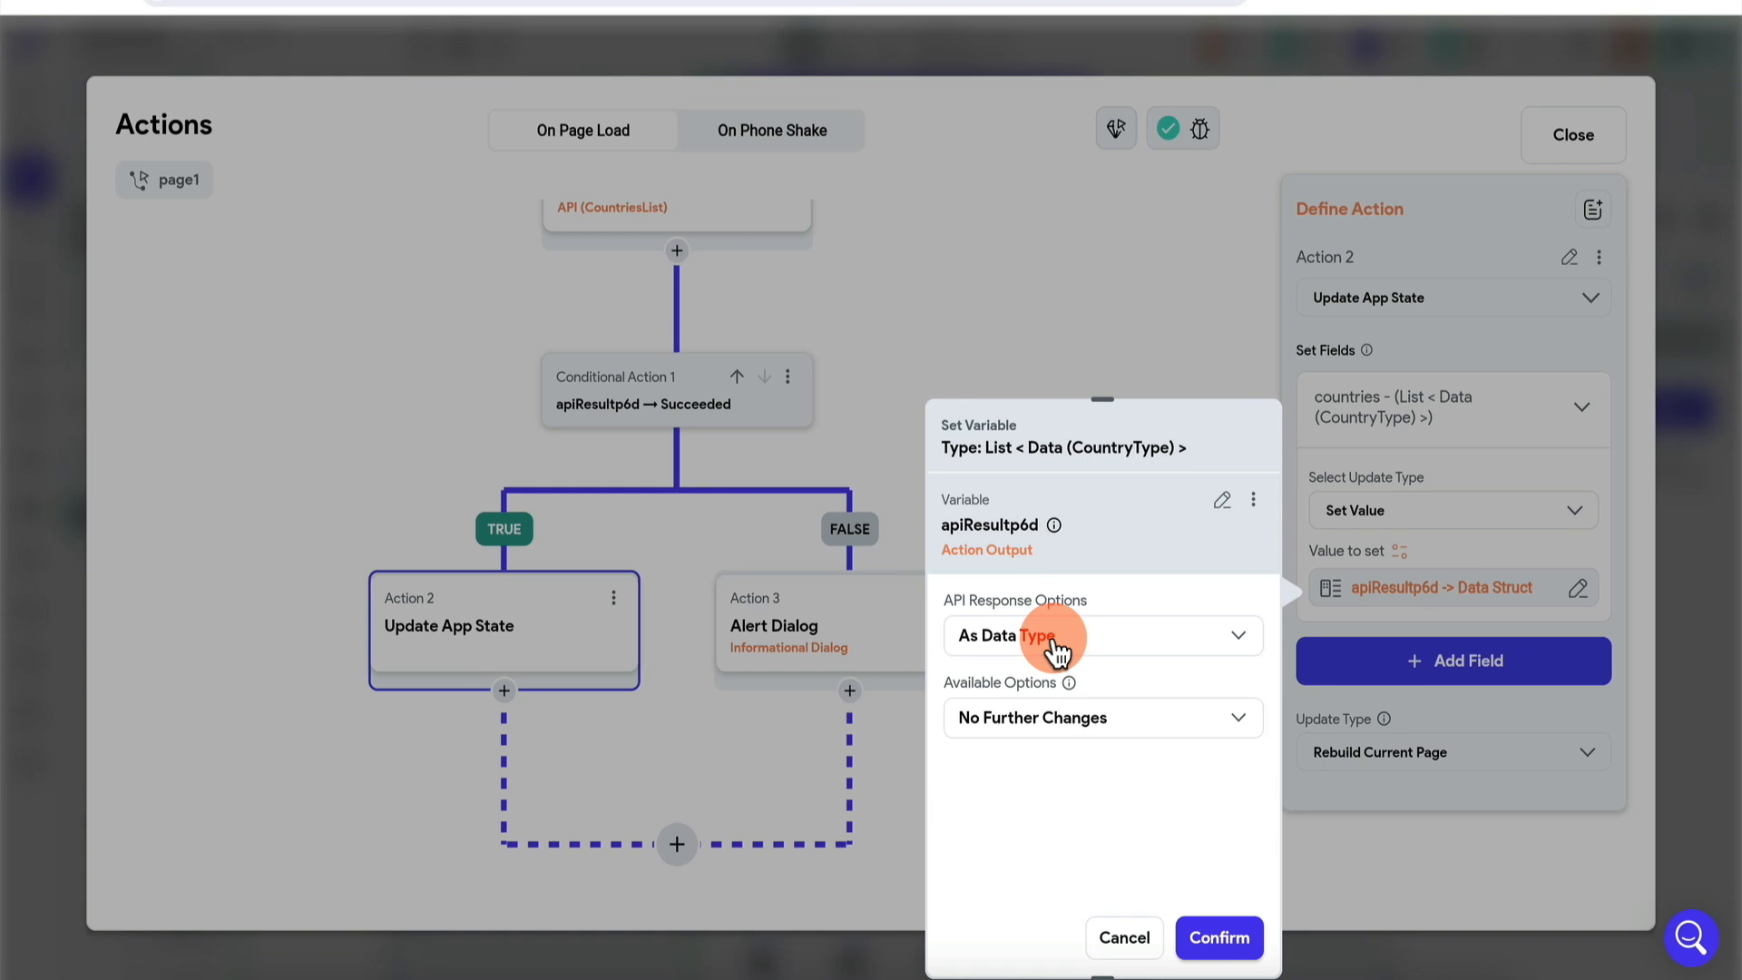
left_click(1125, 938)
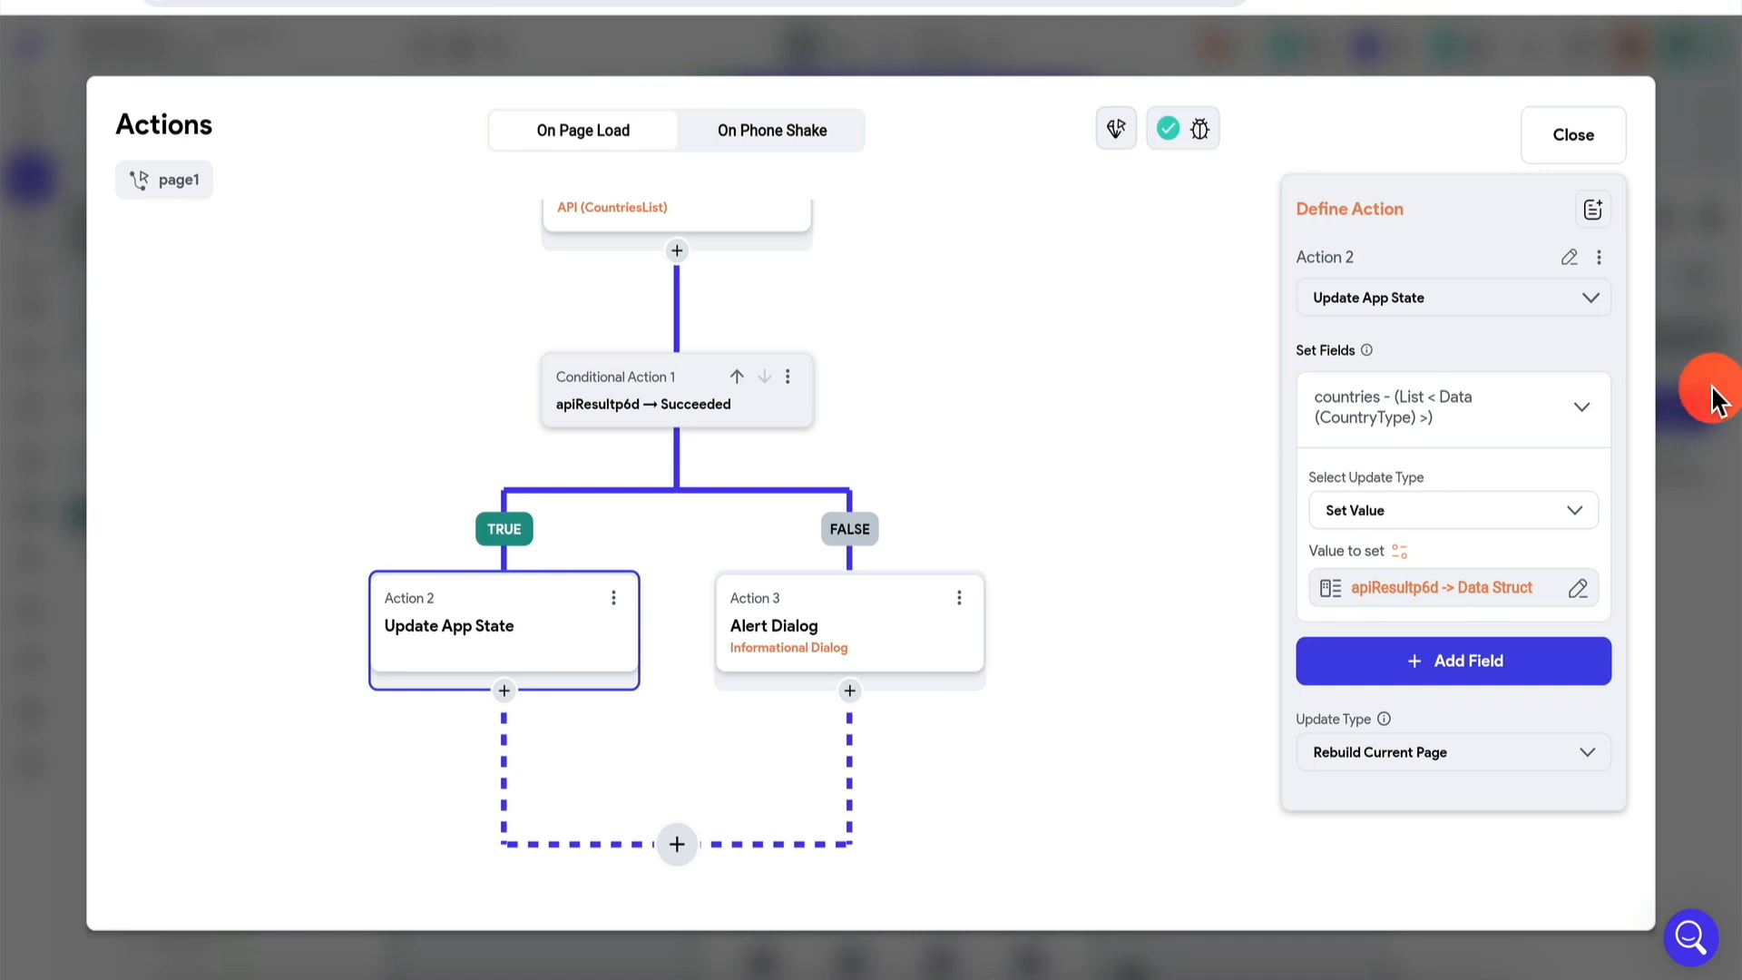
left_click(1700, 436)
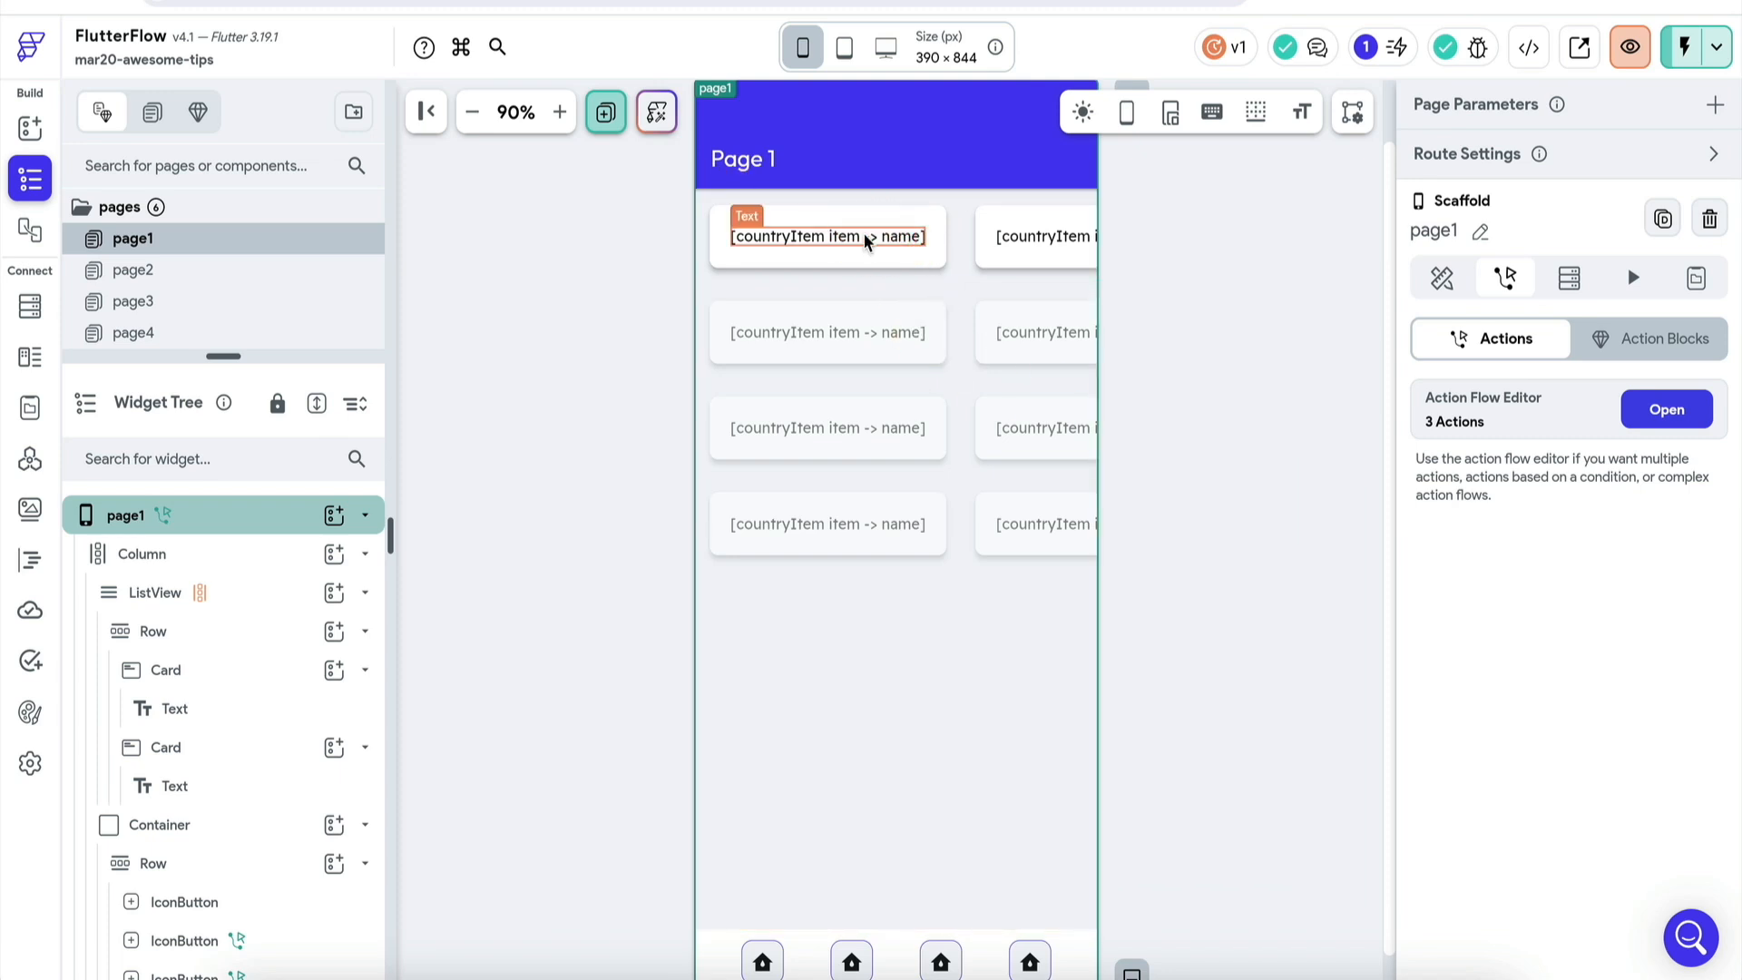
left_click(804, 236)
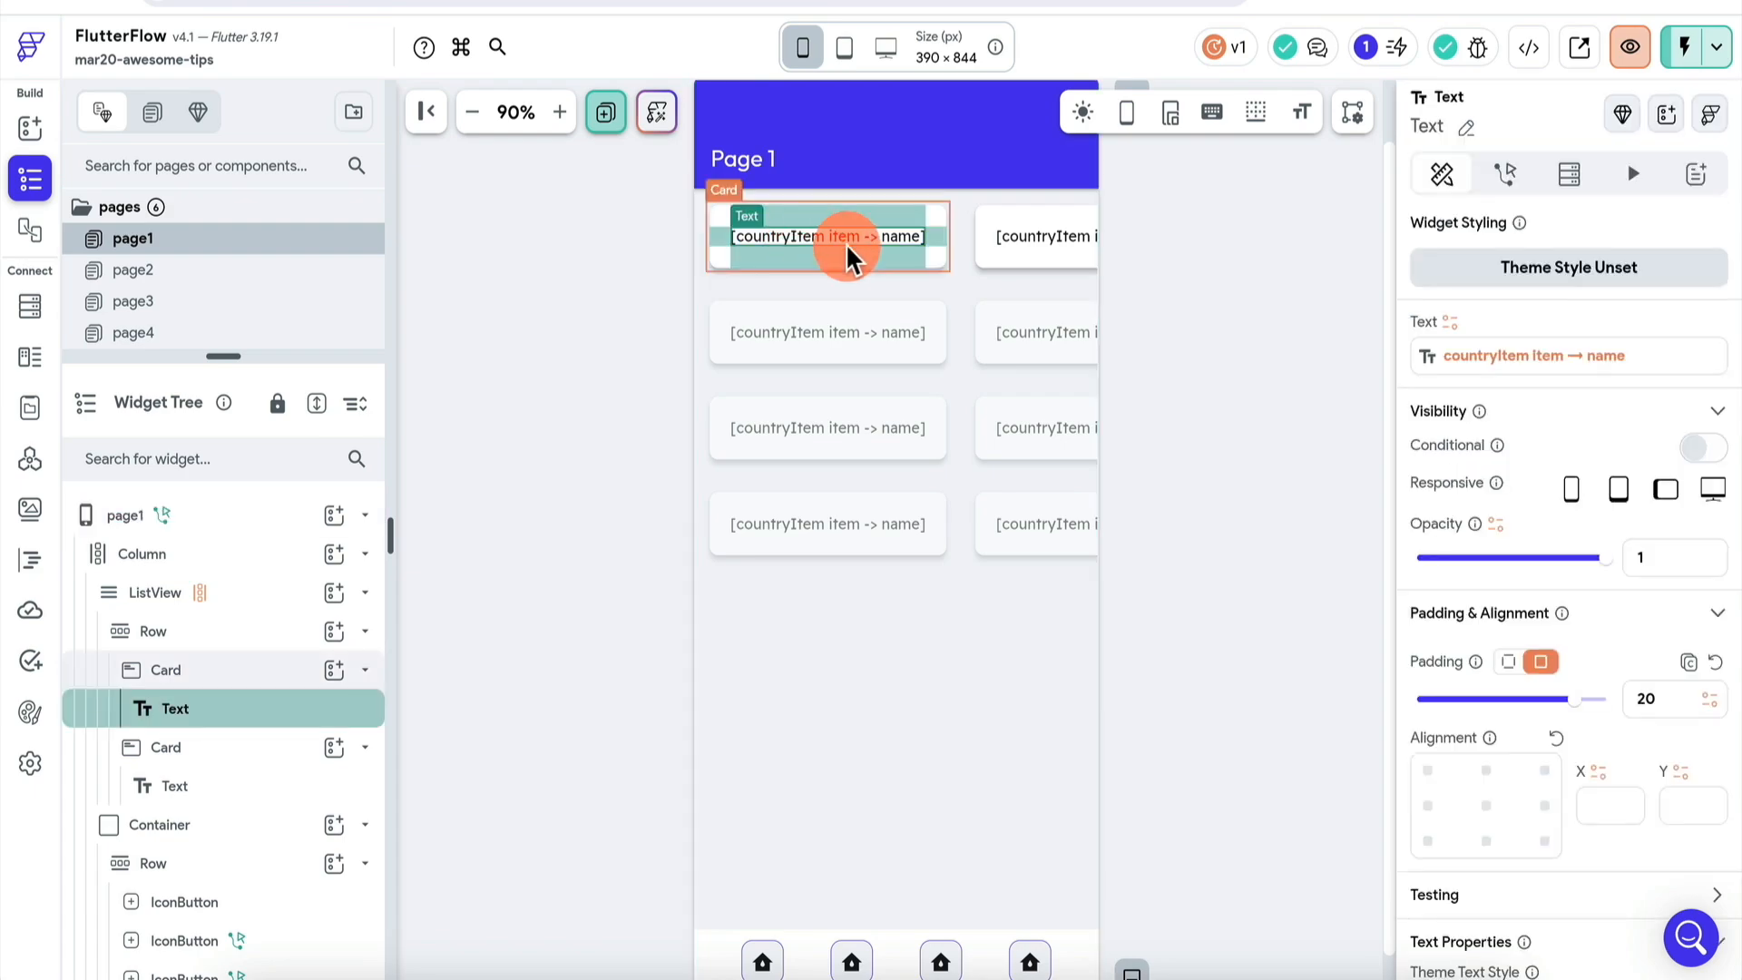
left_click(1446, 356)
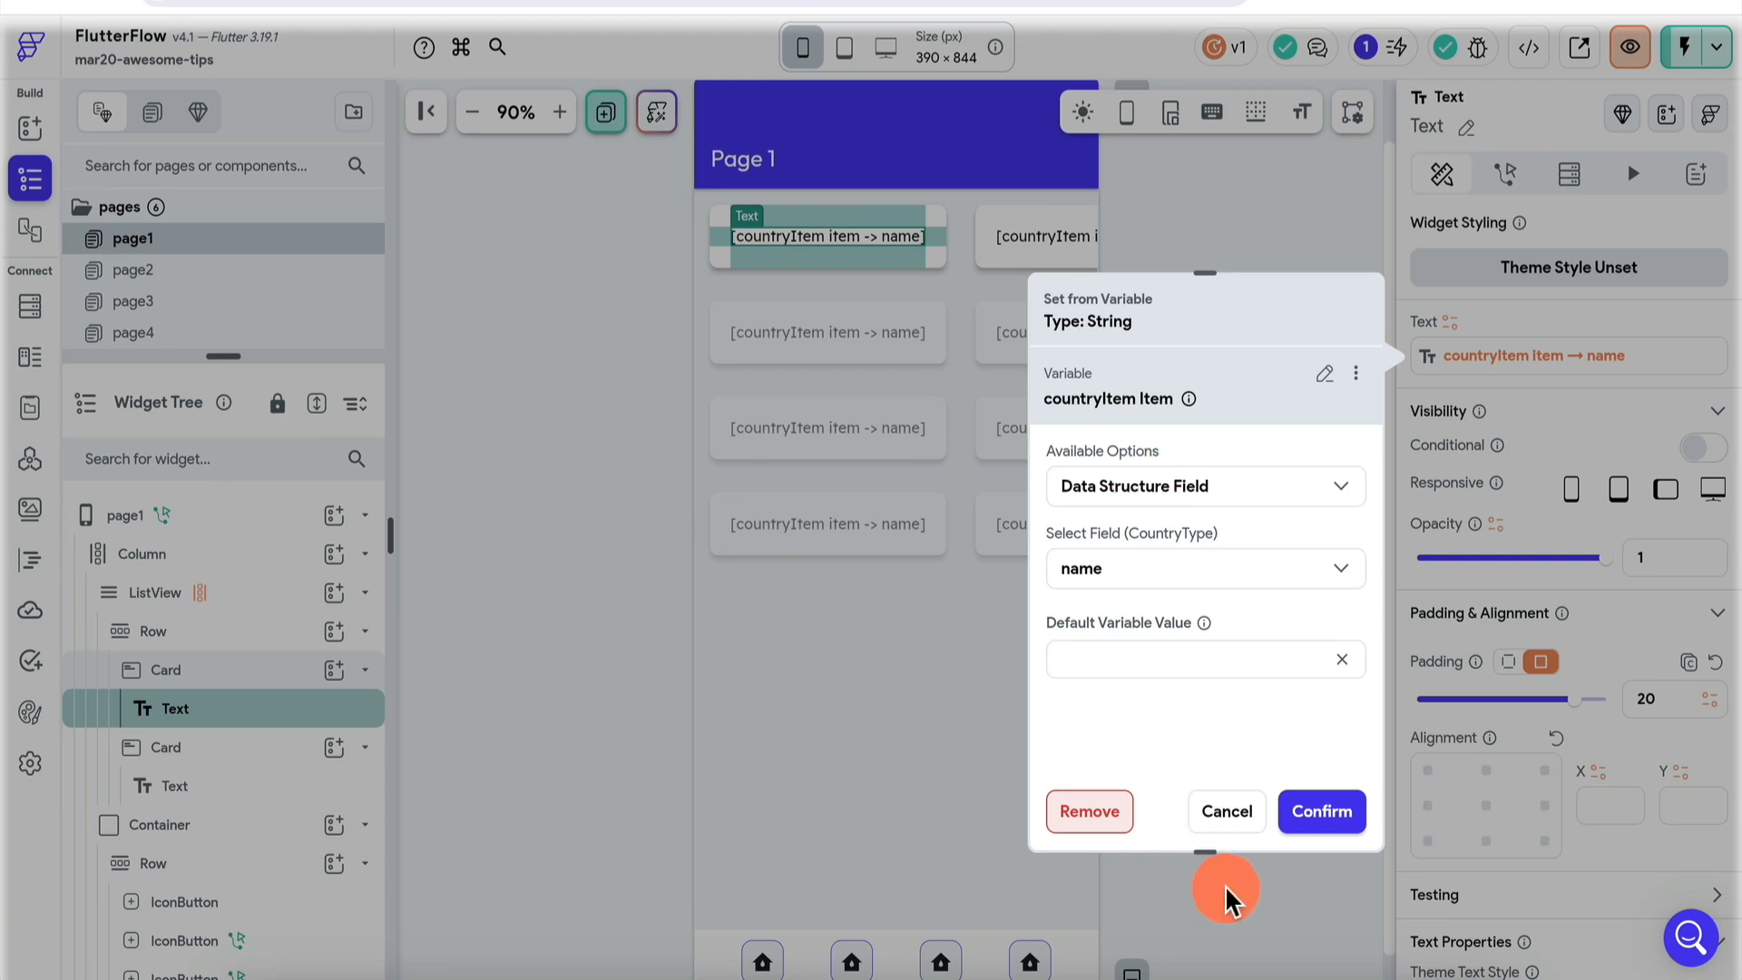
left_click(1234, 811)
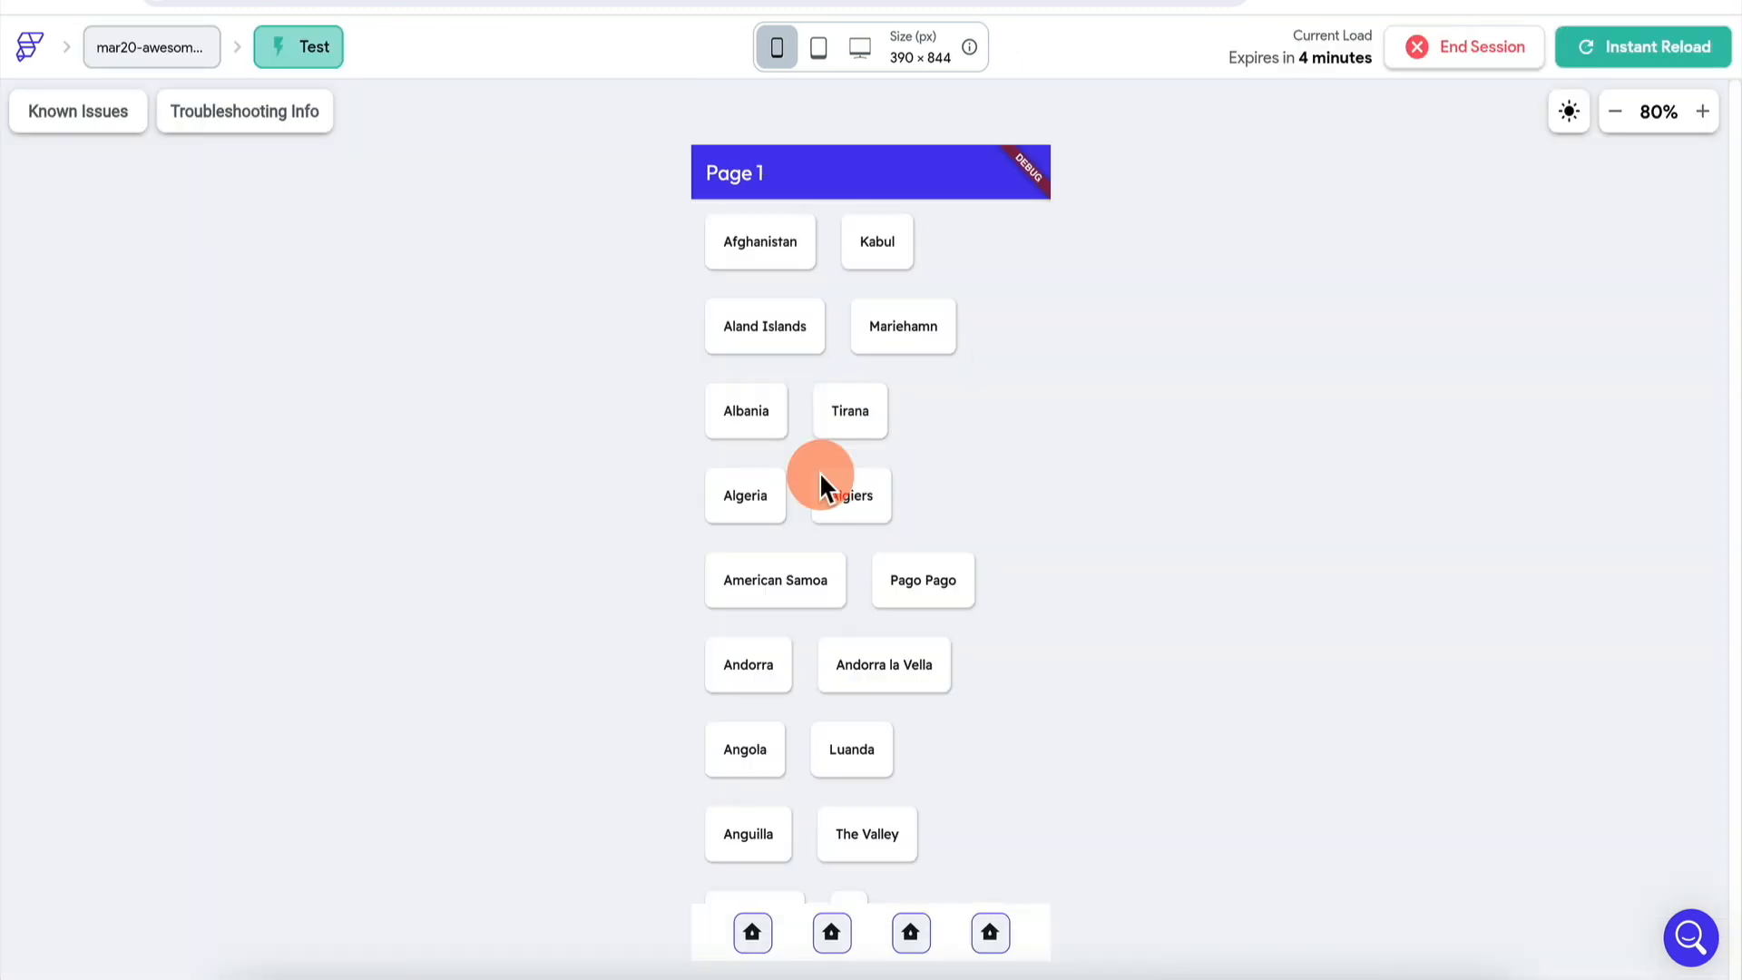
- Use the second bottom icon to reach Page 2's Country/Capital table, then exit to the editor
left_click(833, 935)
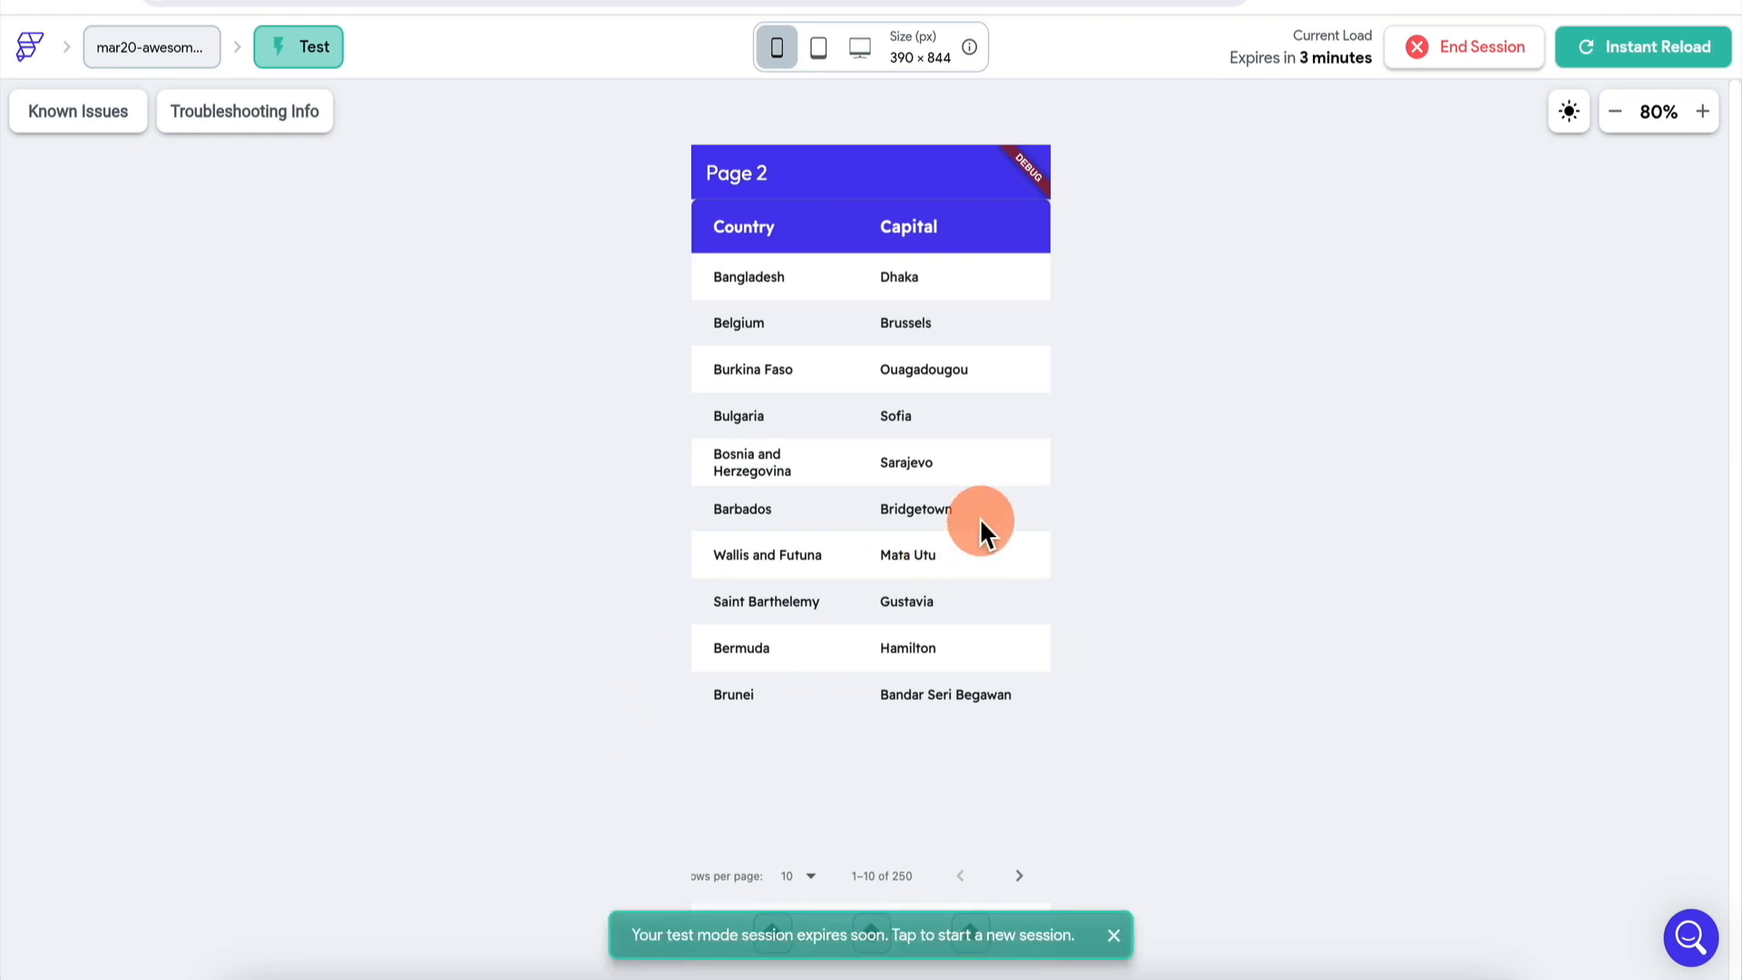
left_click(291, 1)
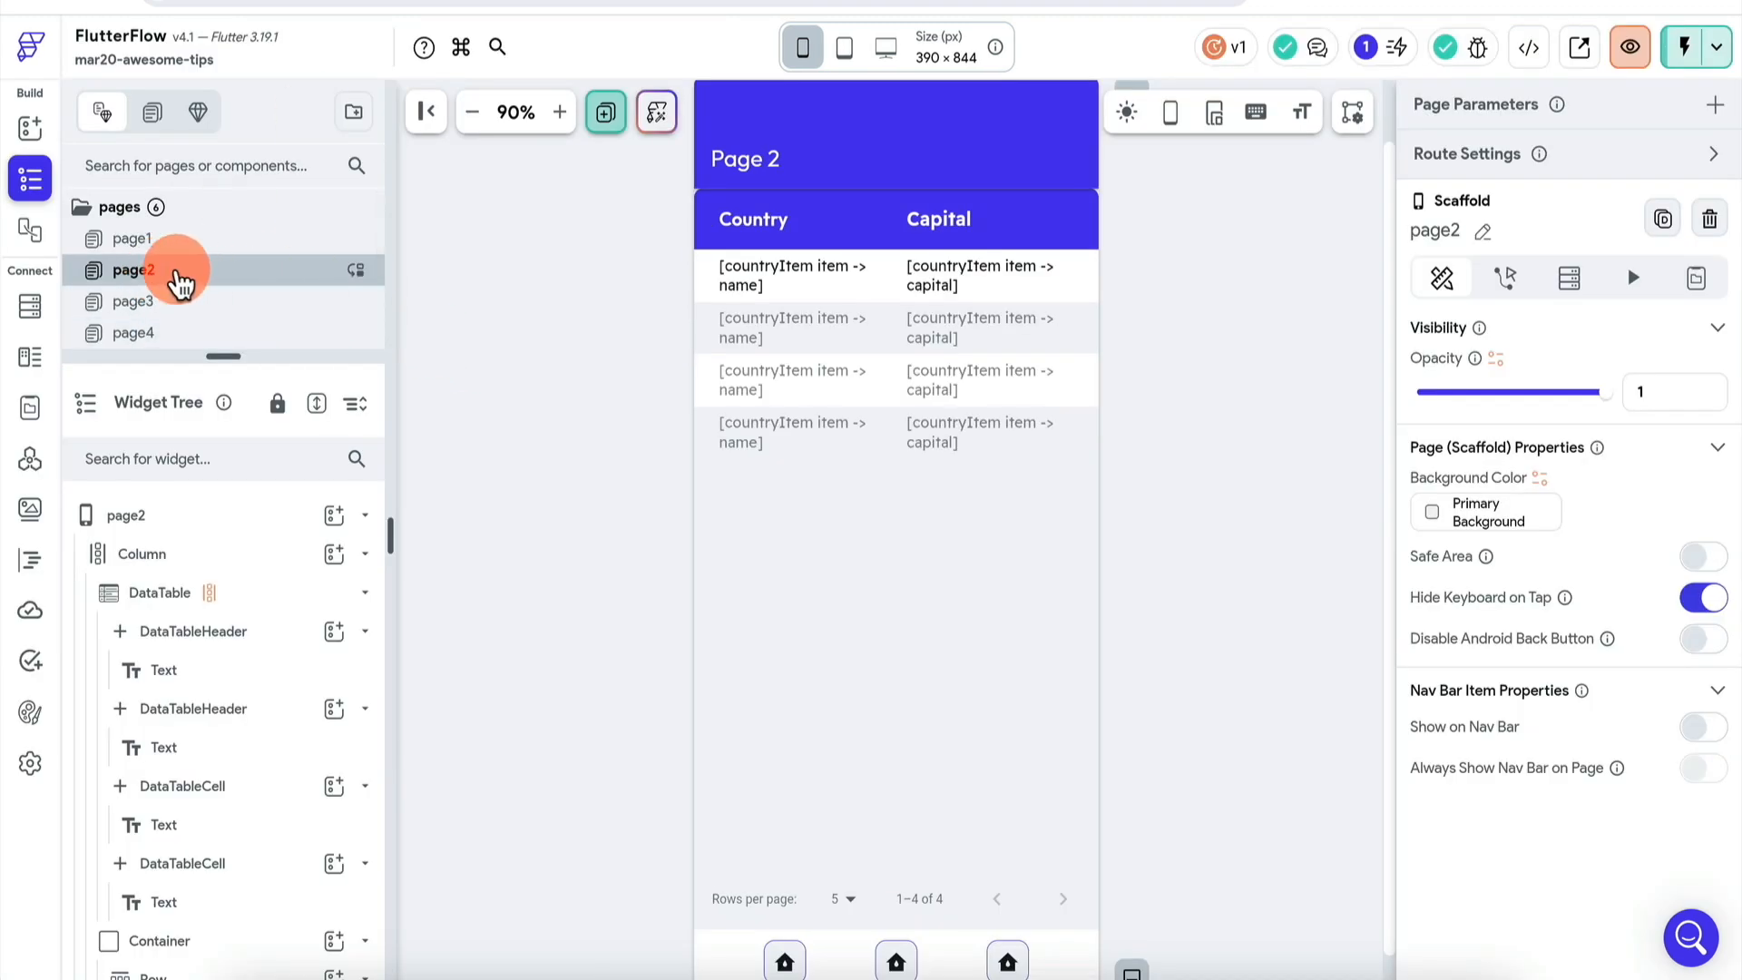
- Select page2's DataTable, then switch to page1 and select its country-card ListView
left_click(962, 438)
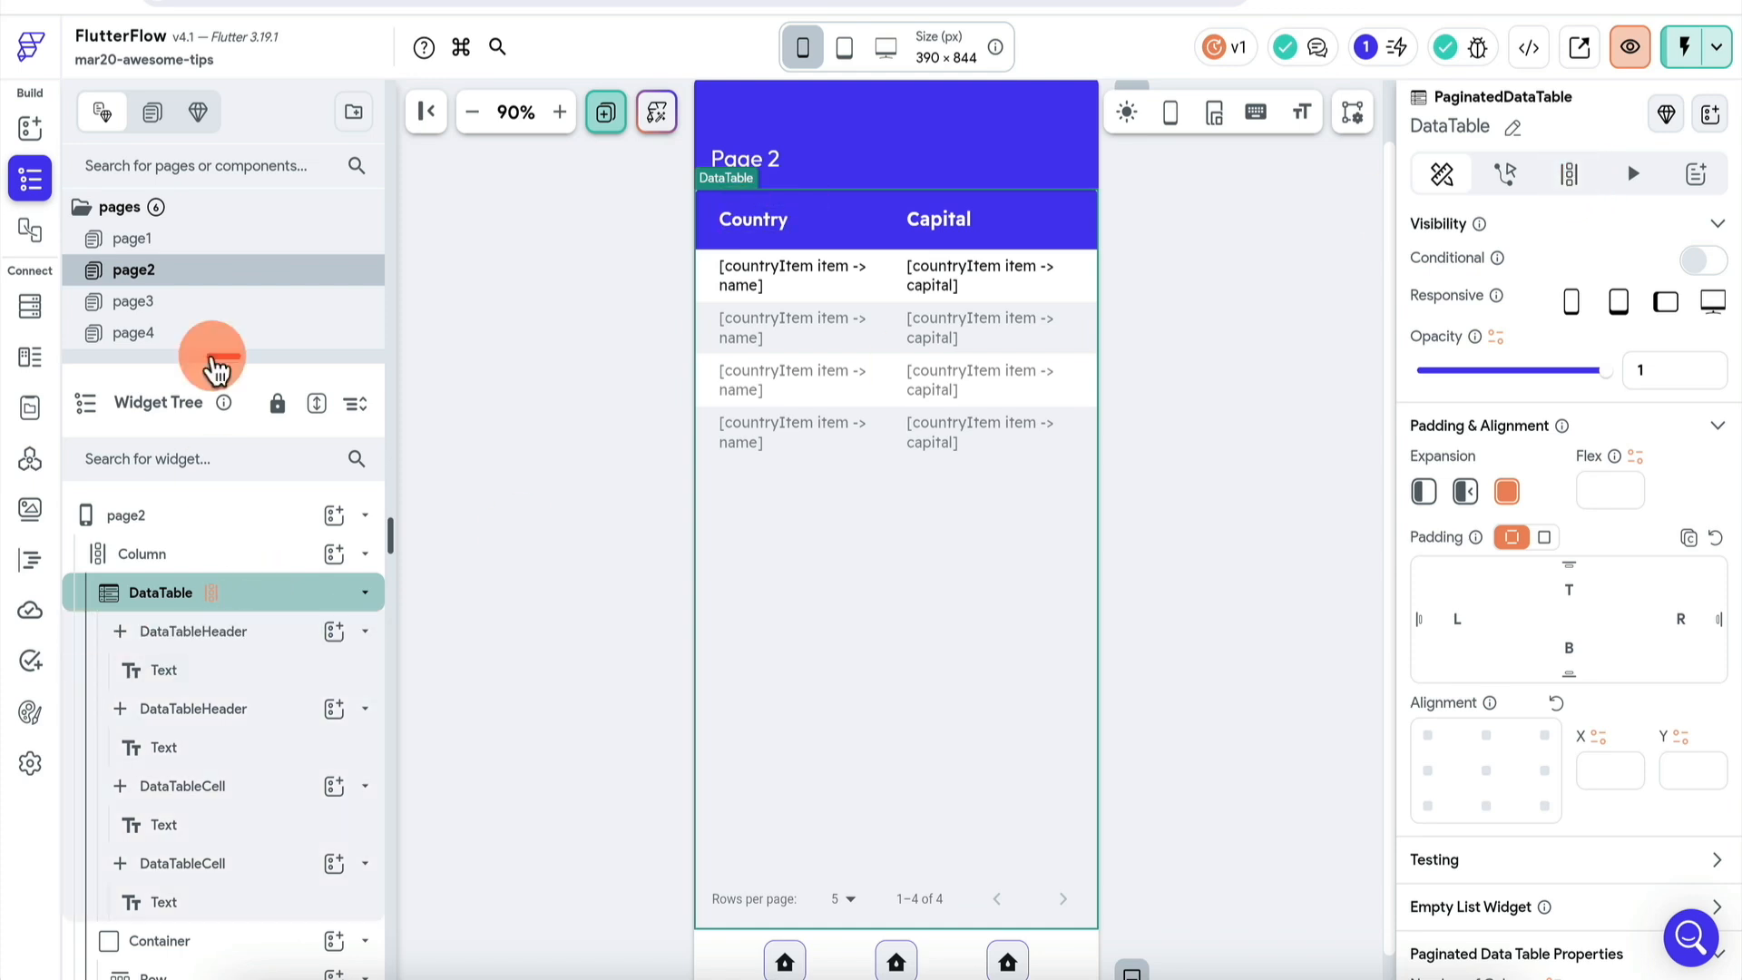
left_click(211, 252)
left_click(255, 595)
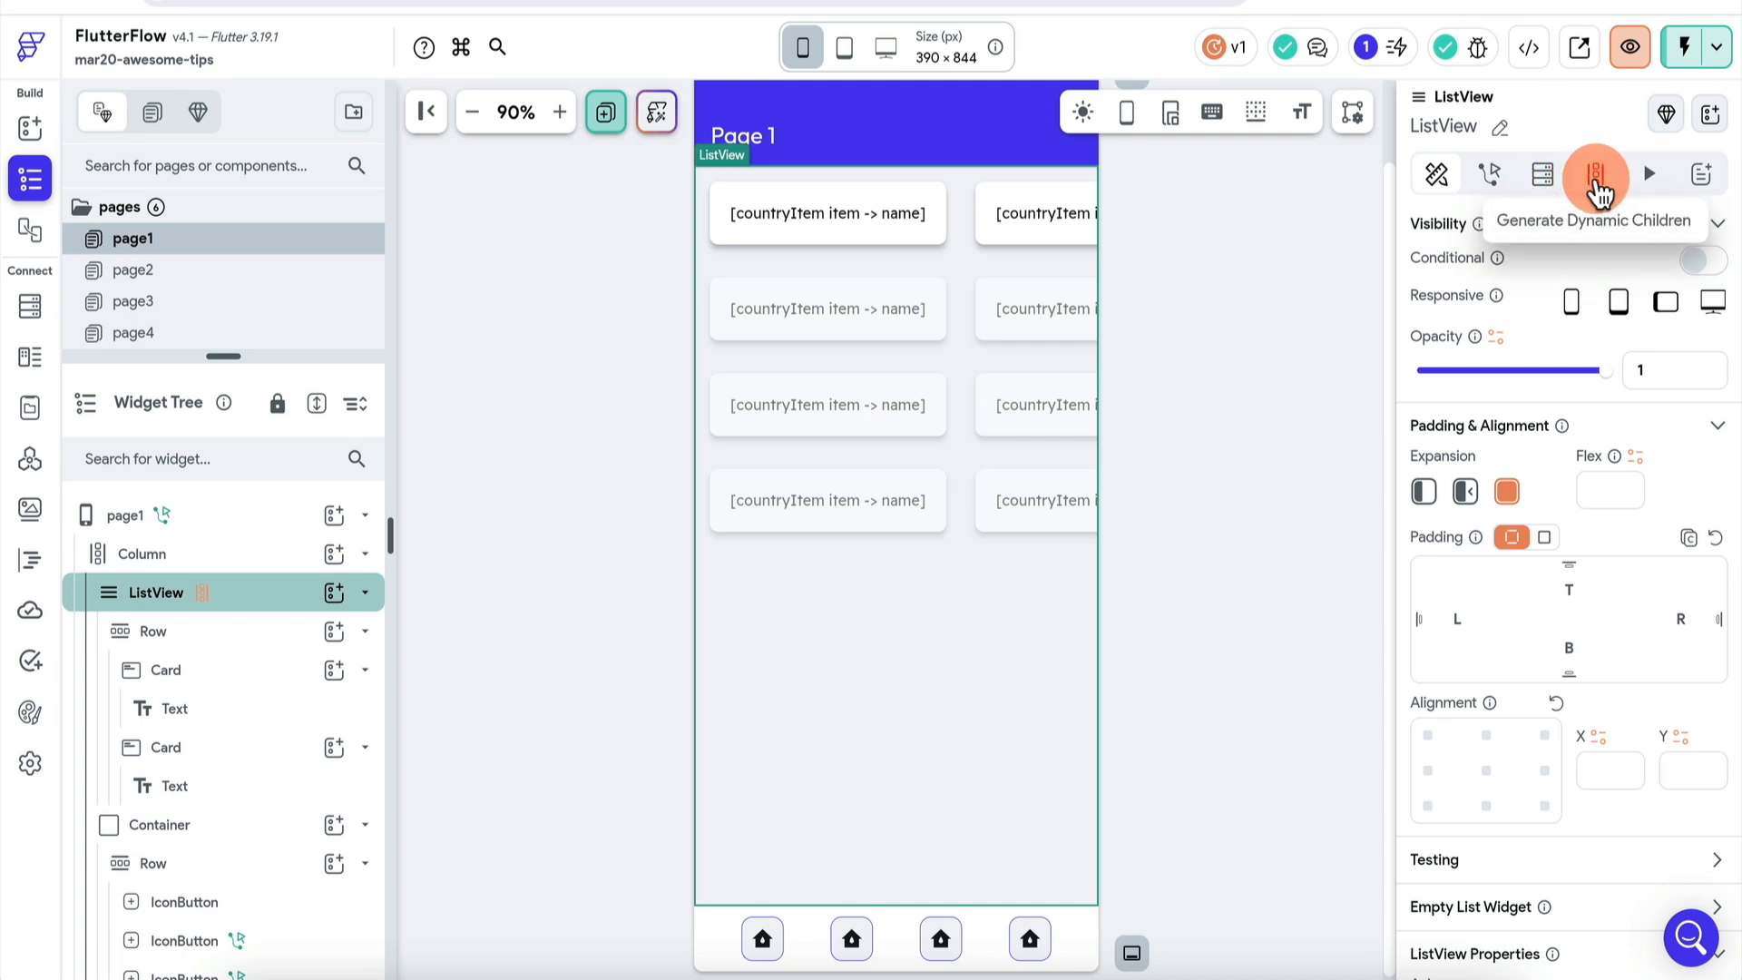
- Select page2's DataTable and look at how it generates its rows
left_click(253, 272)
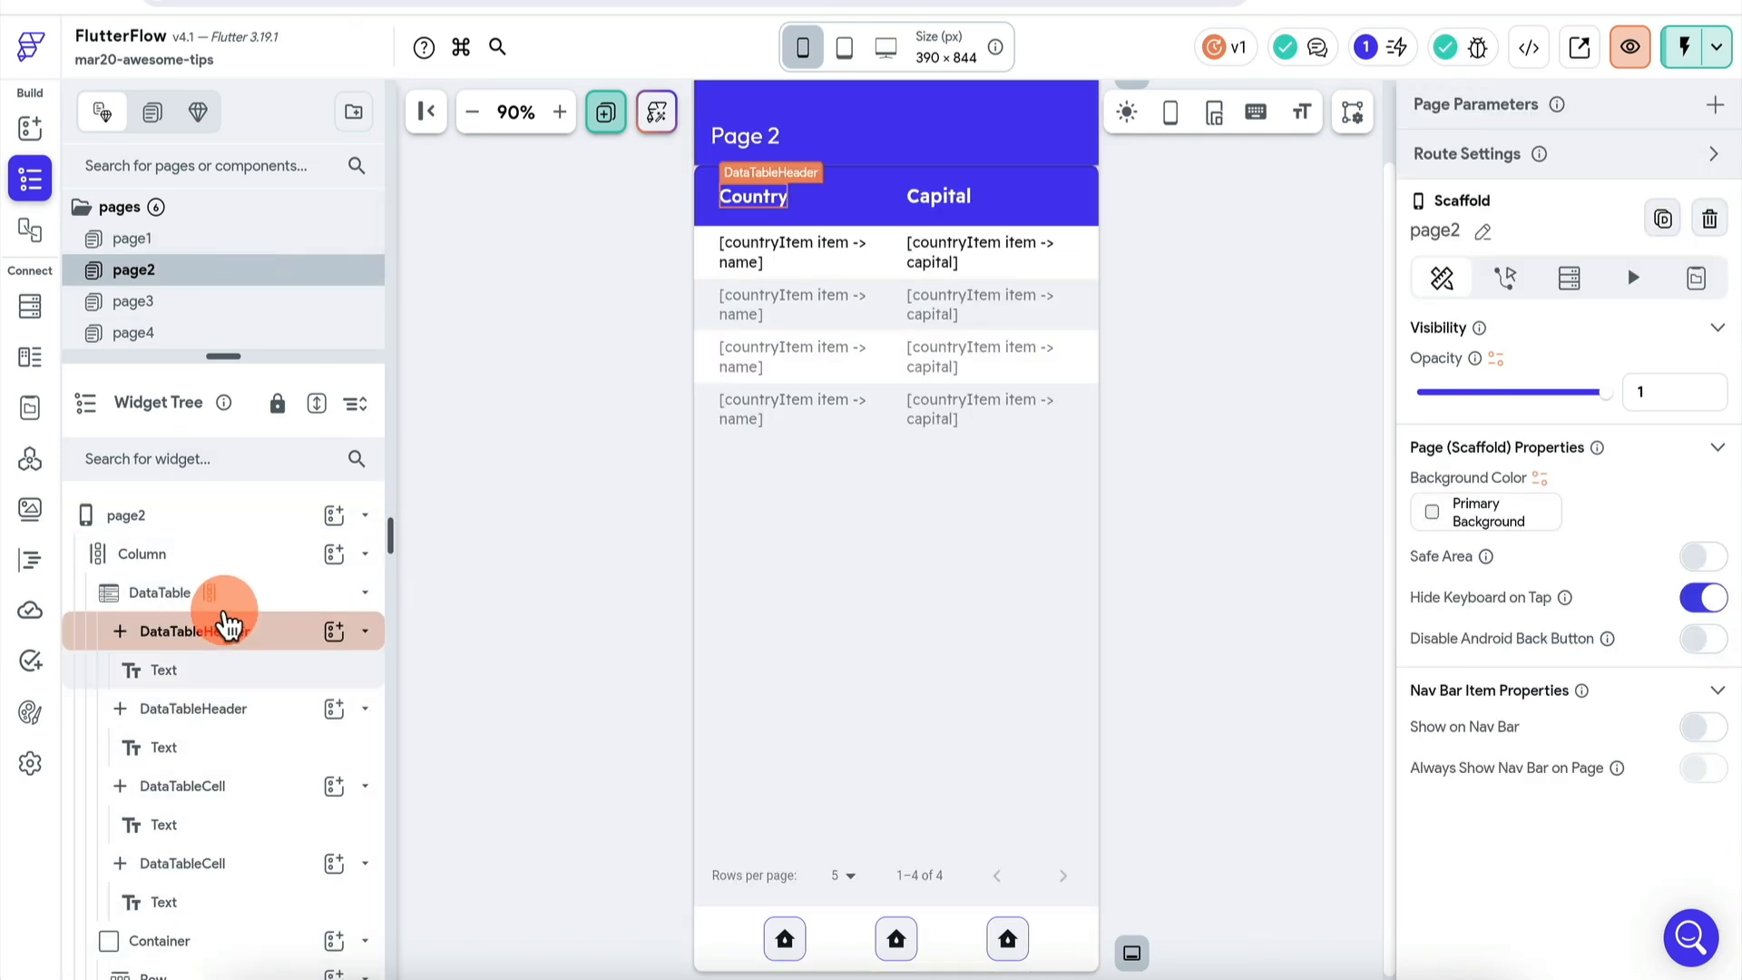
left_click(263, 595)
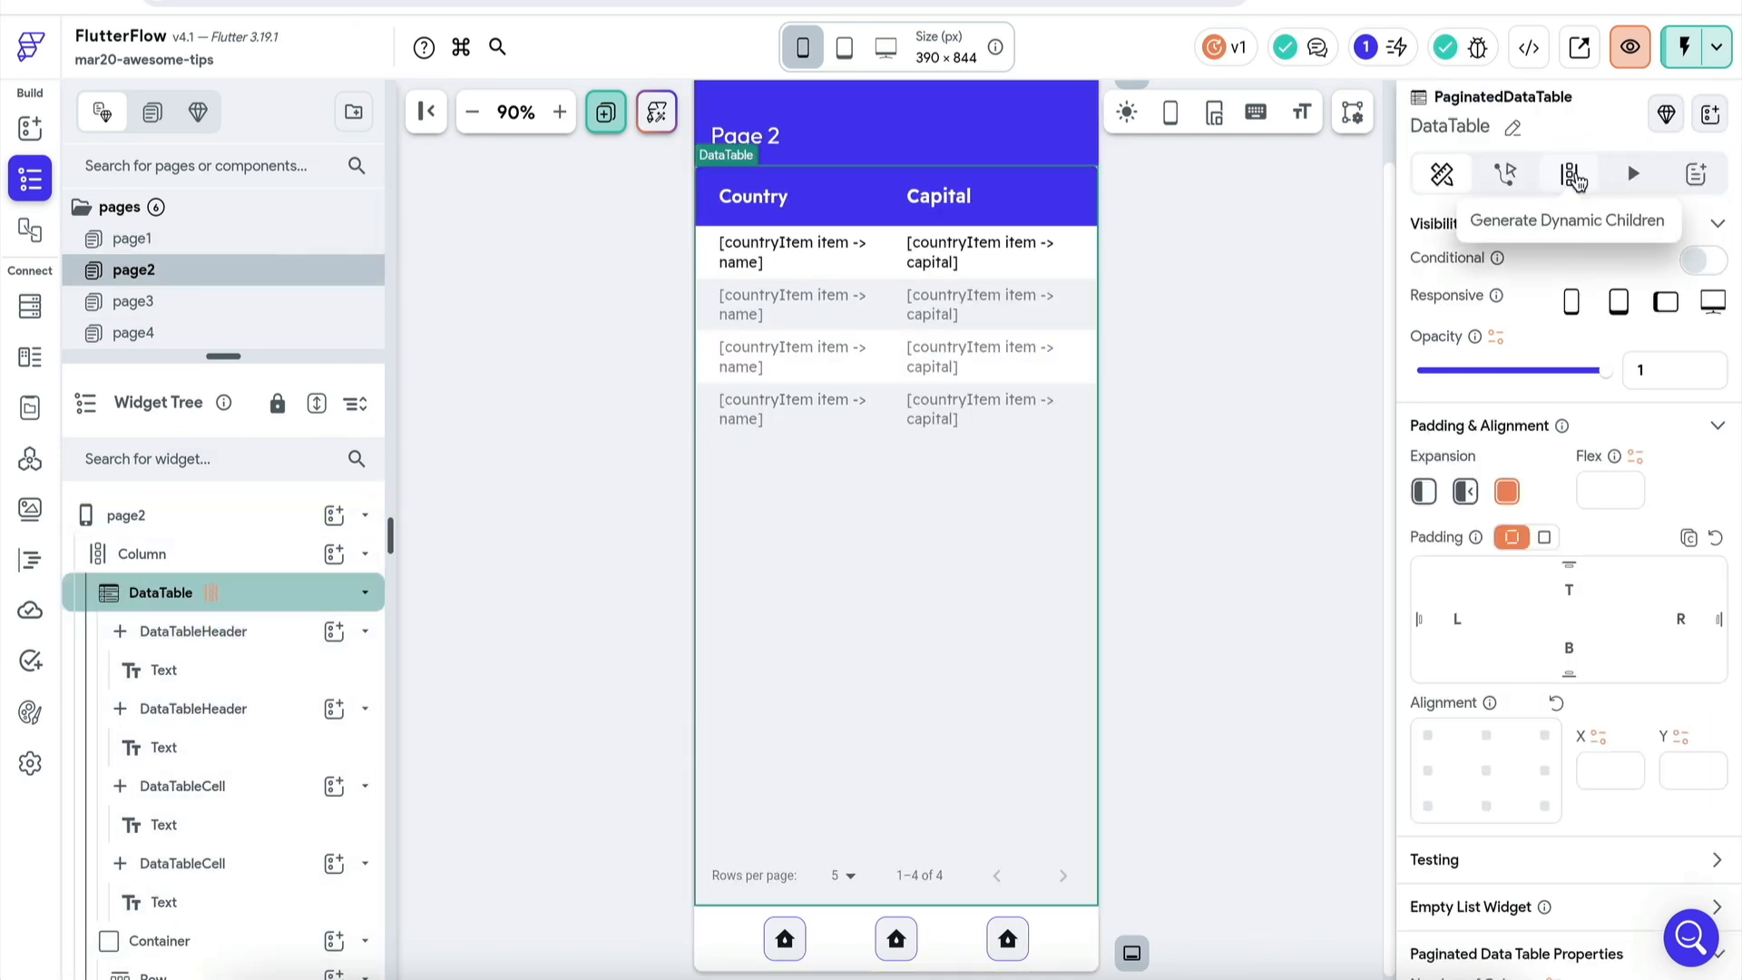
left_click(1576, 179)
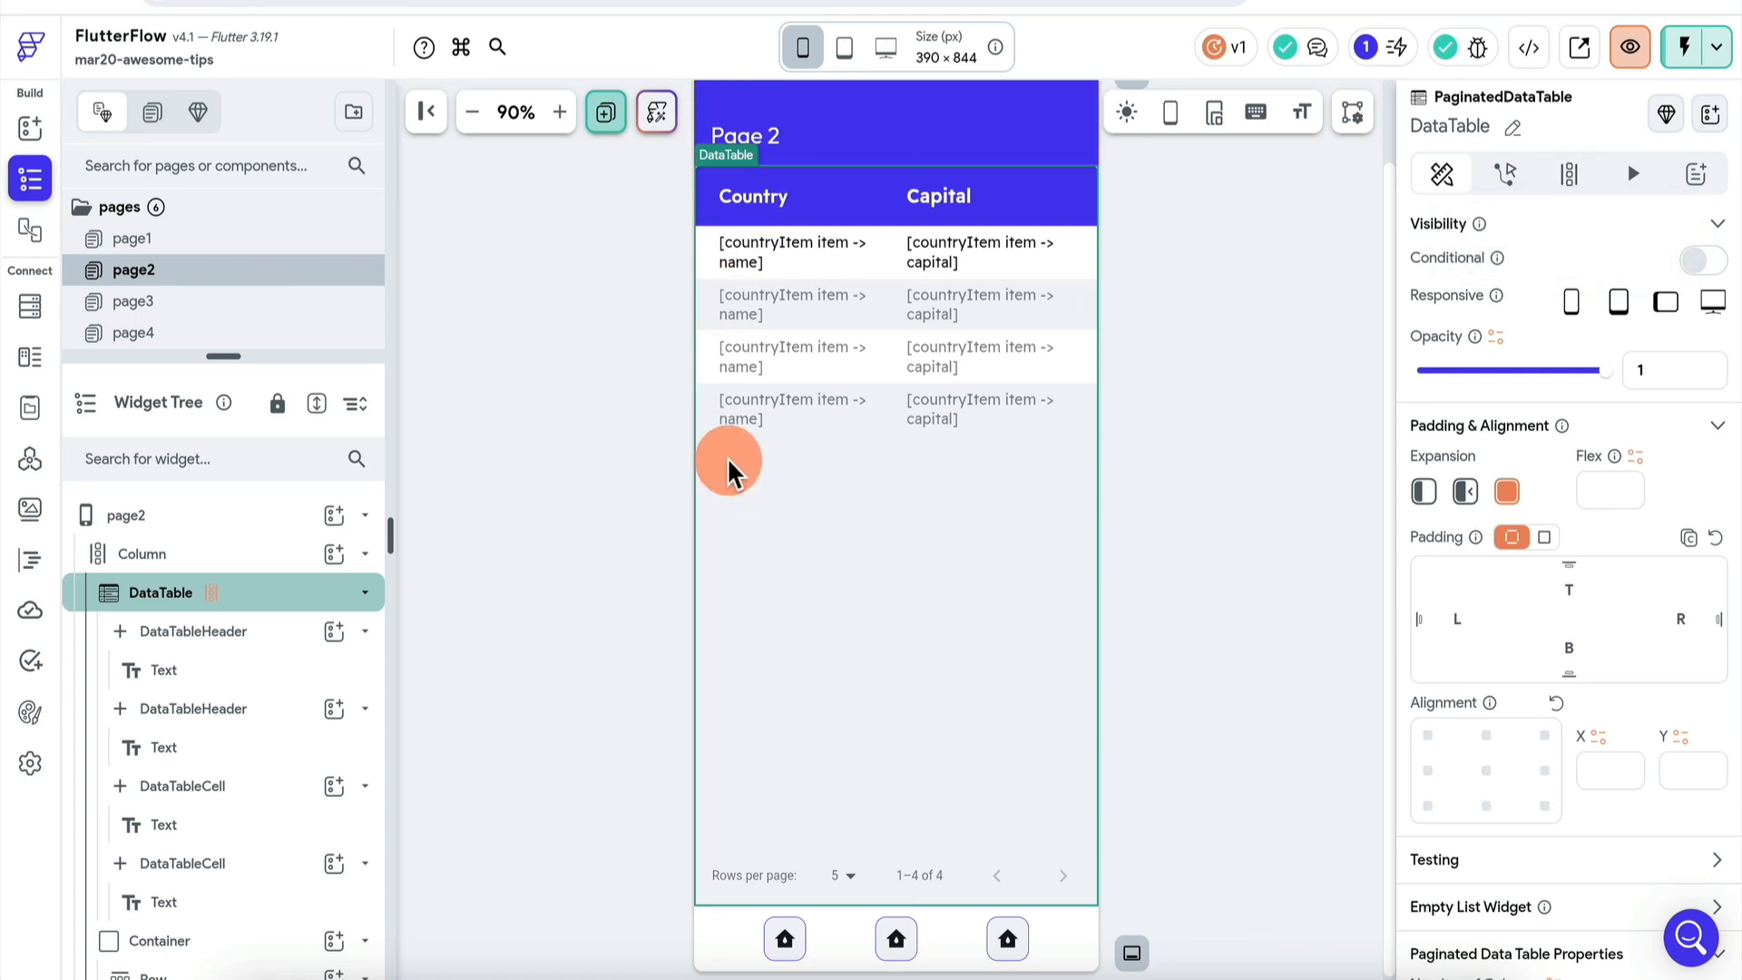
- Confirm the DataTable rows come from the countries app state list without changes, then reopen page1
left_click(1573, 181)
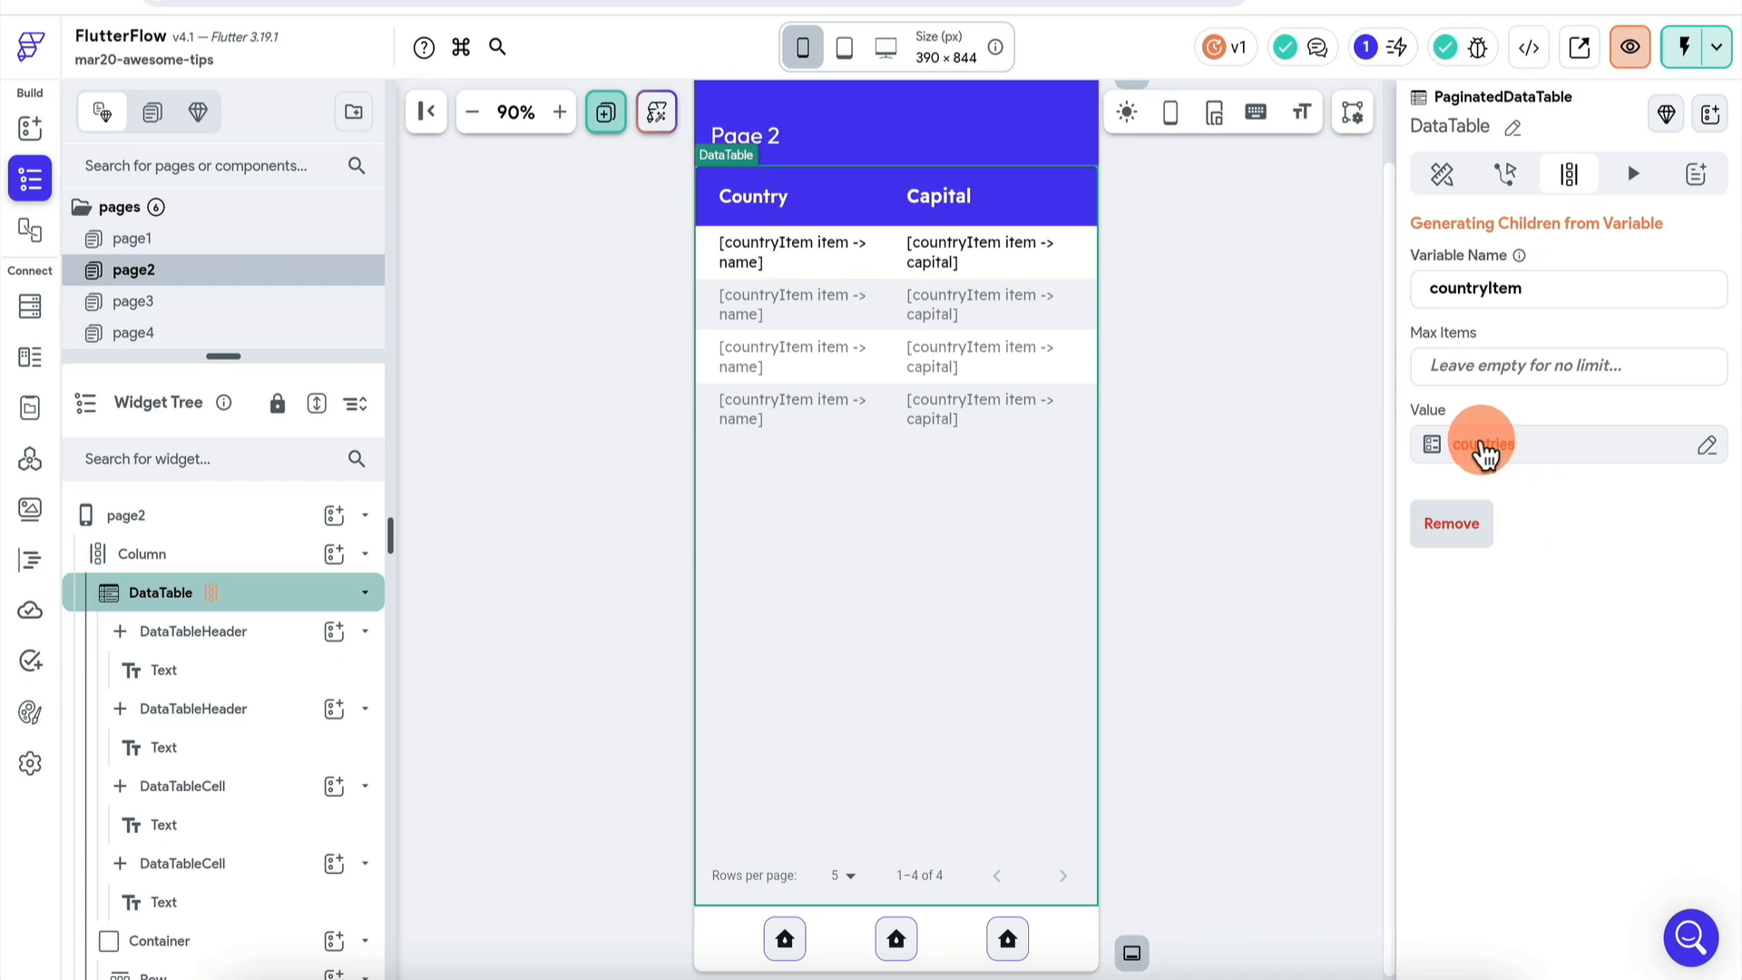
left_click(1516, 454)
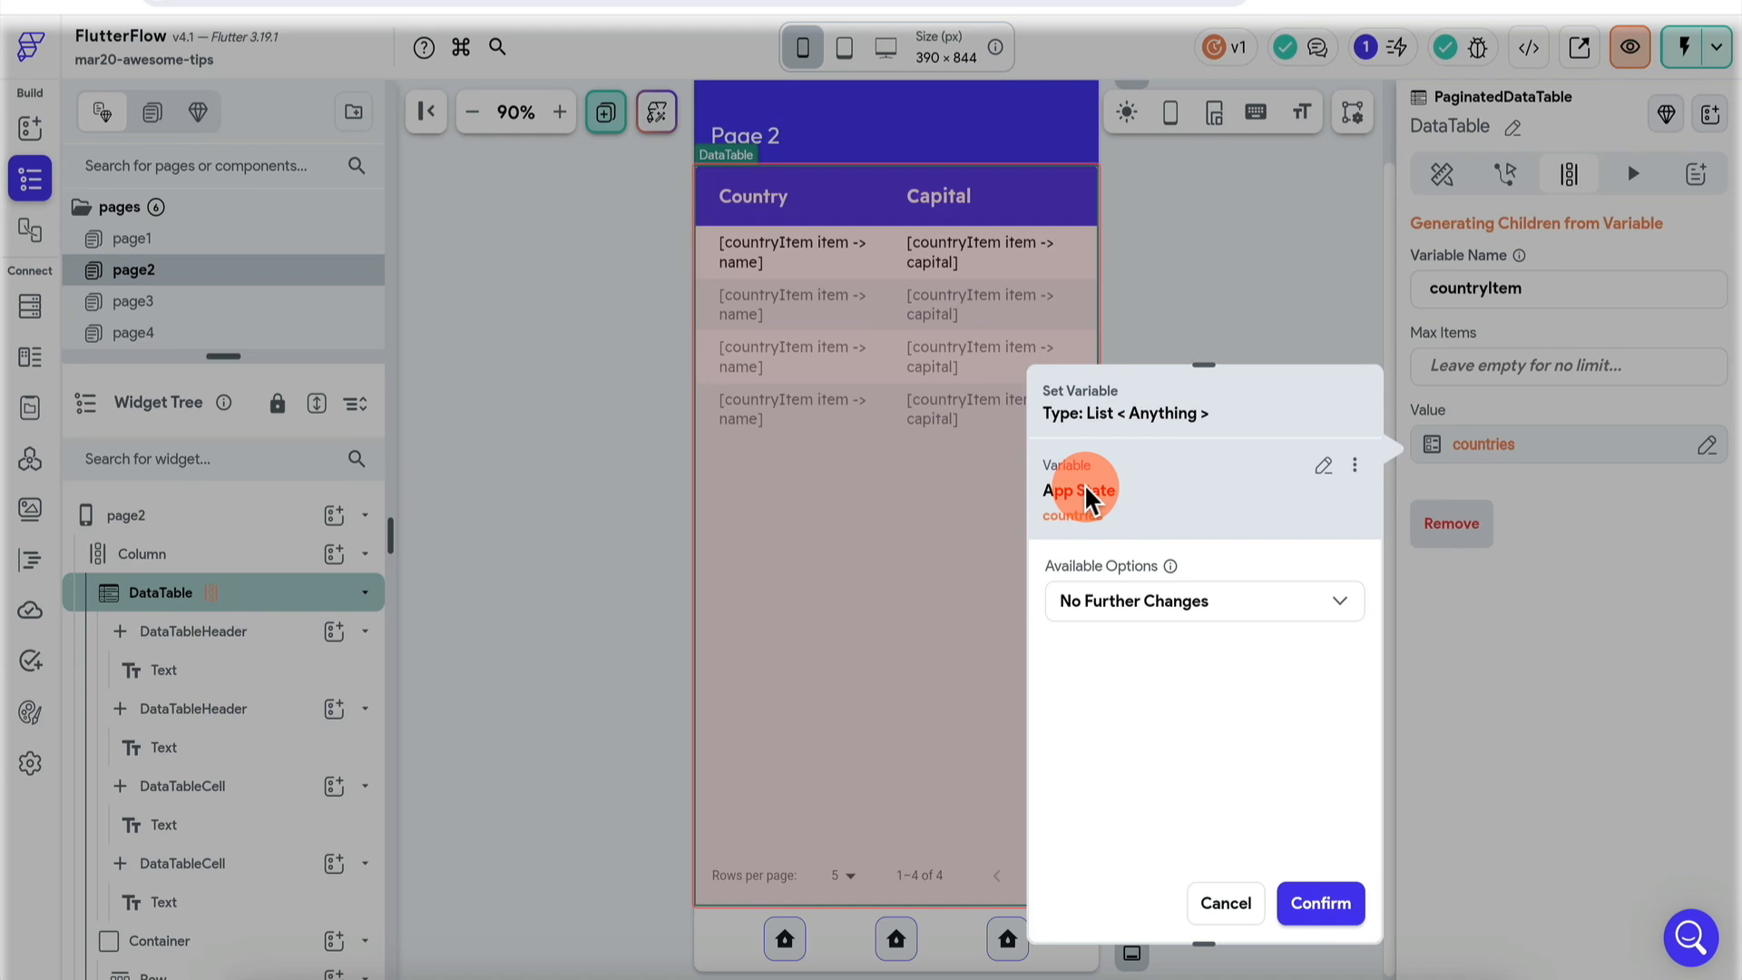
left_click(1225, 905)
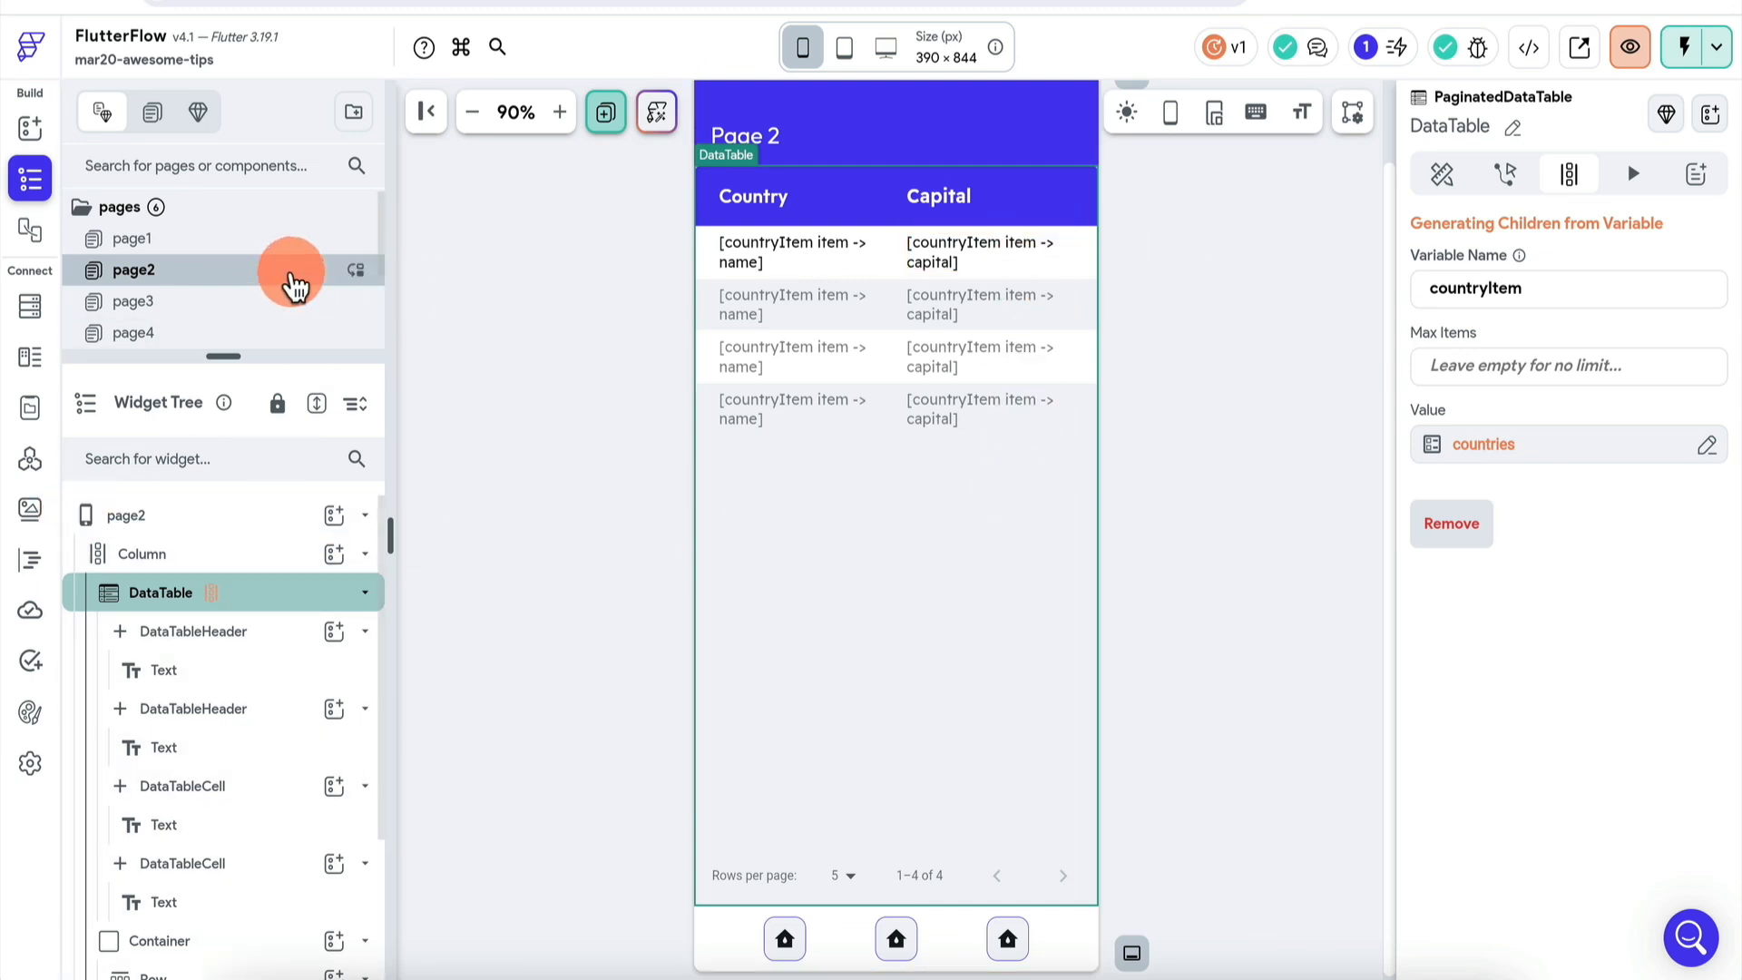
left_click(222, 240)
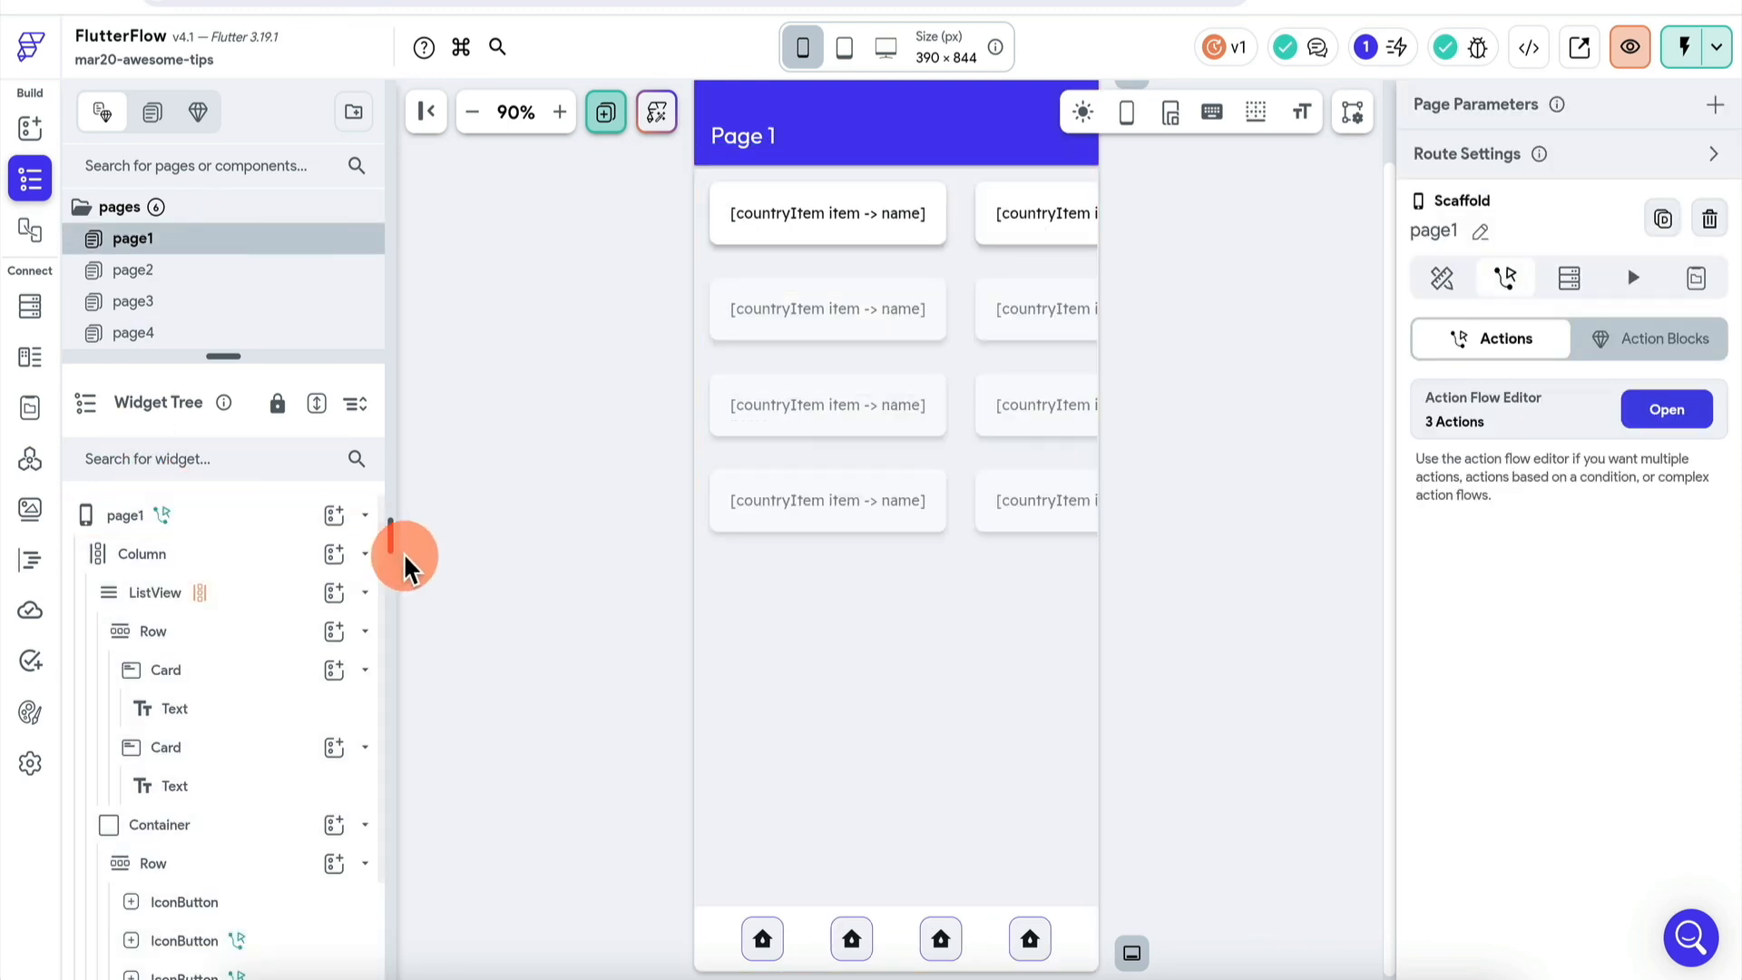
- Select page1's root widget, then bring Page 2 with its Country and Capital table into the editor
left_click(240, 515)
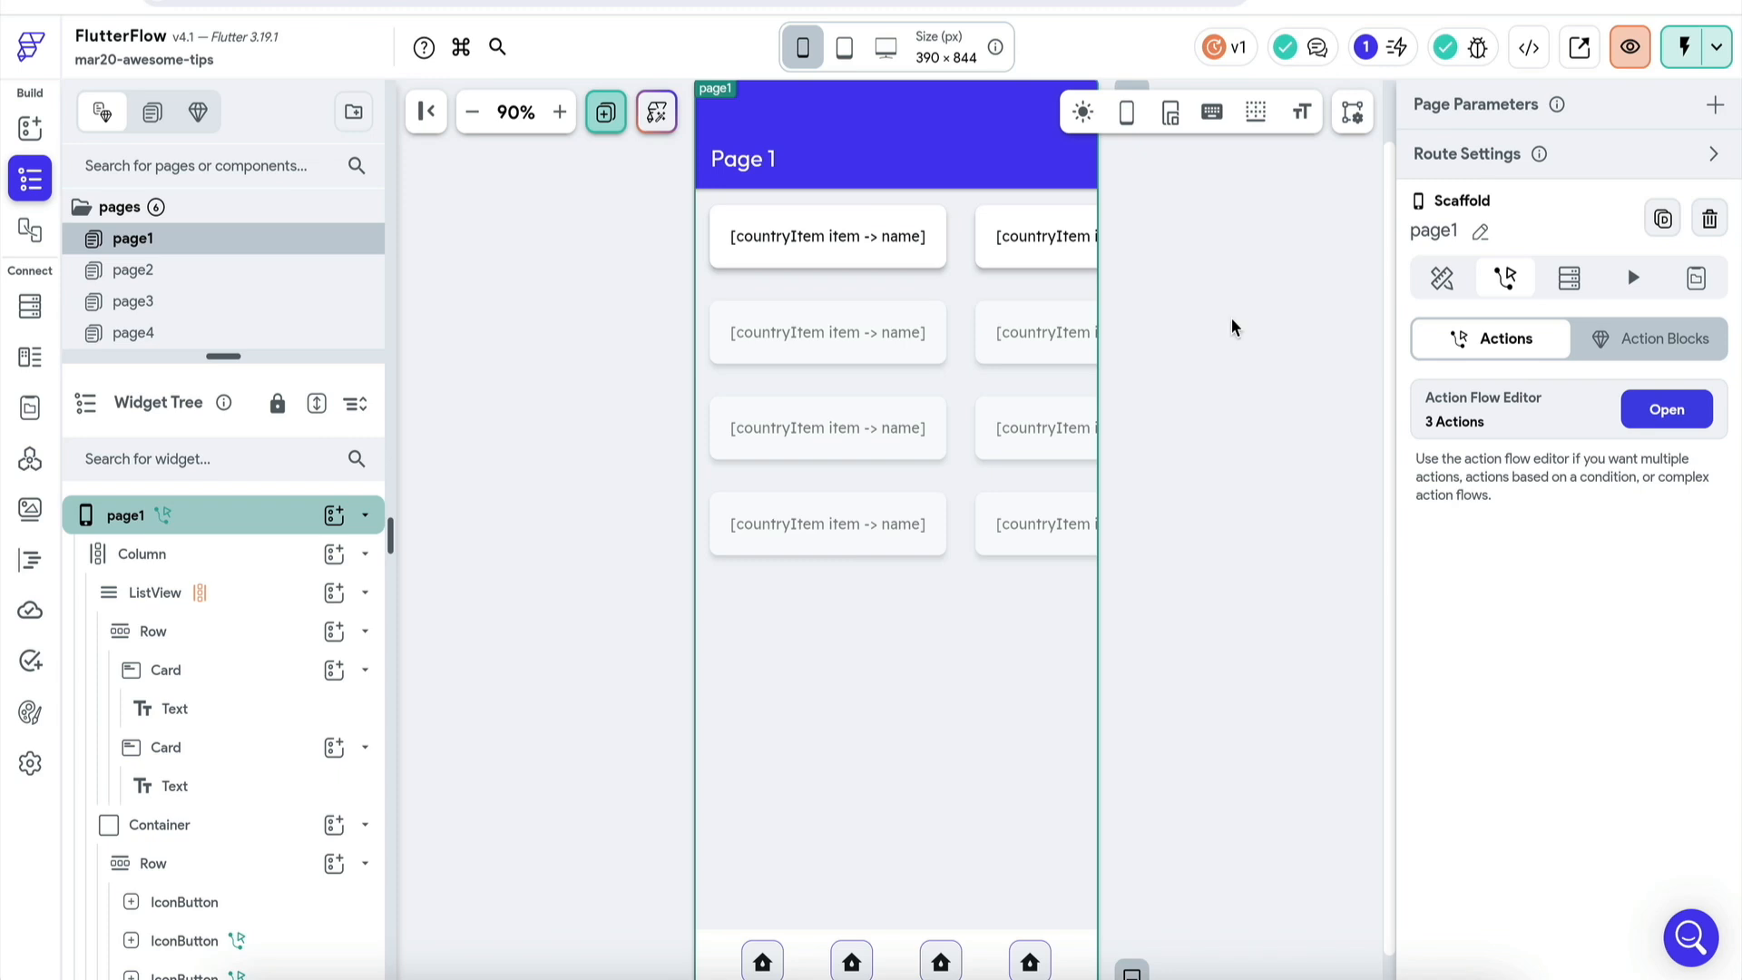
left_click(284, 511)
left_click(241, 274)
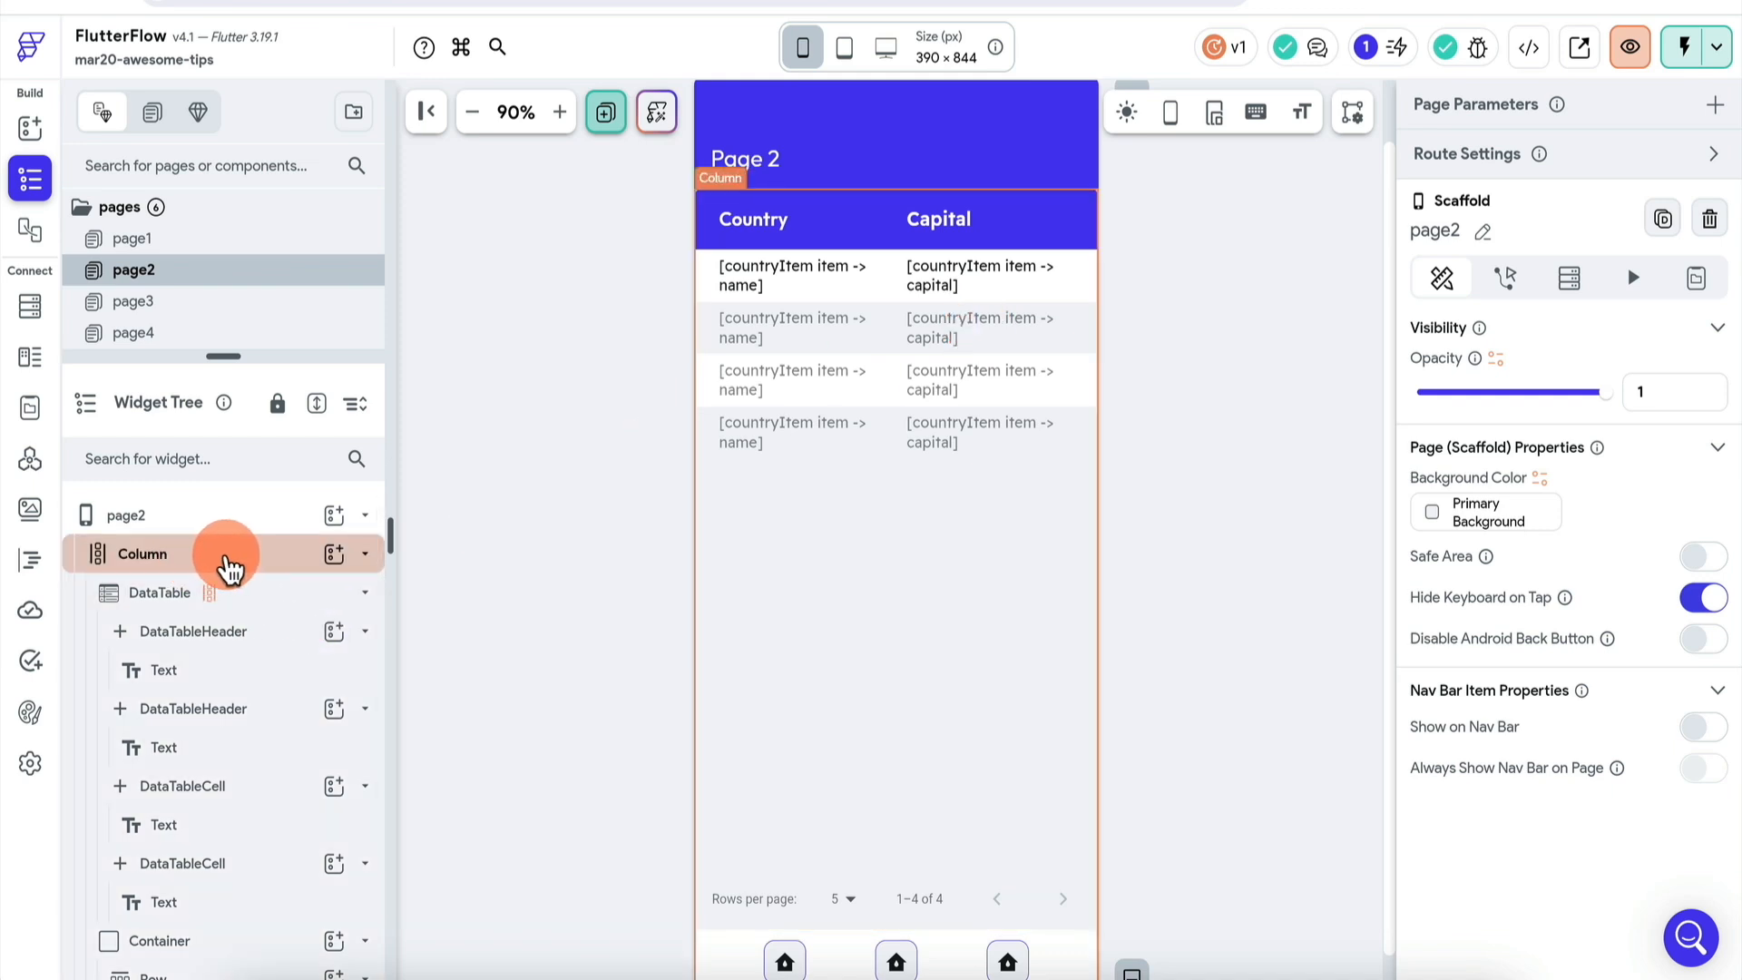
- Wrap Page 2's DataTable in a Container
left_click(220, 567)
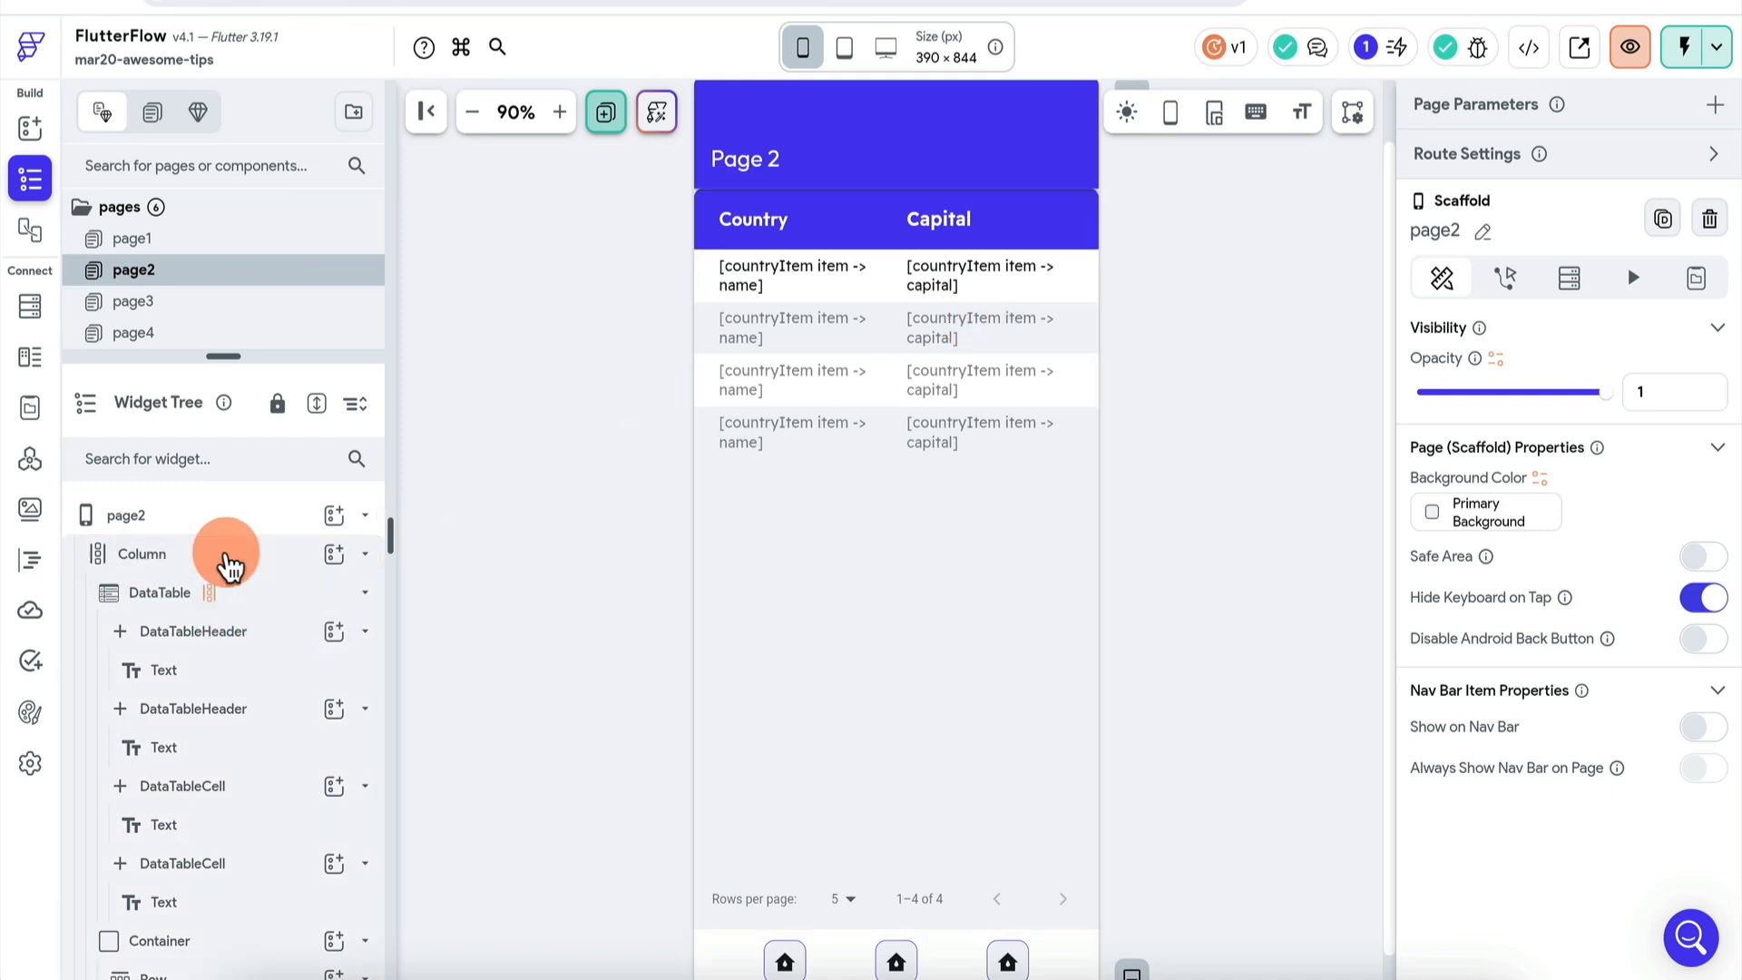
left_click(250, 603)
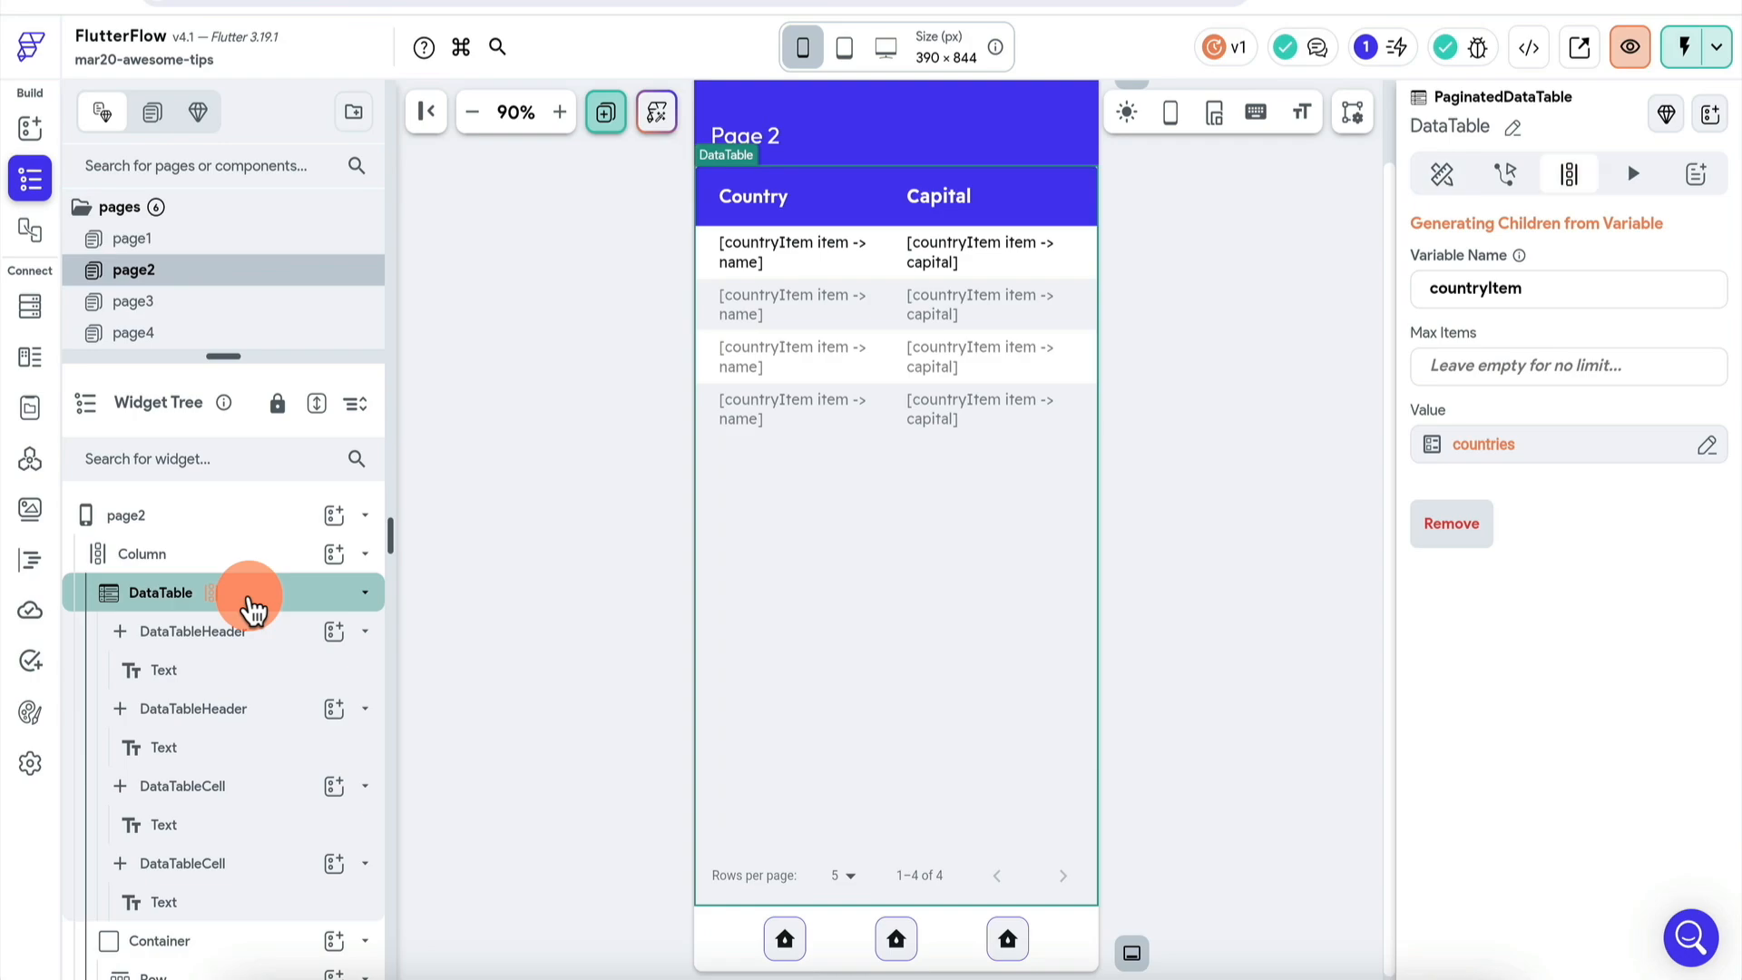
right_click(257, 606)
left_click(347, 648)
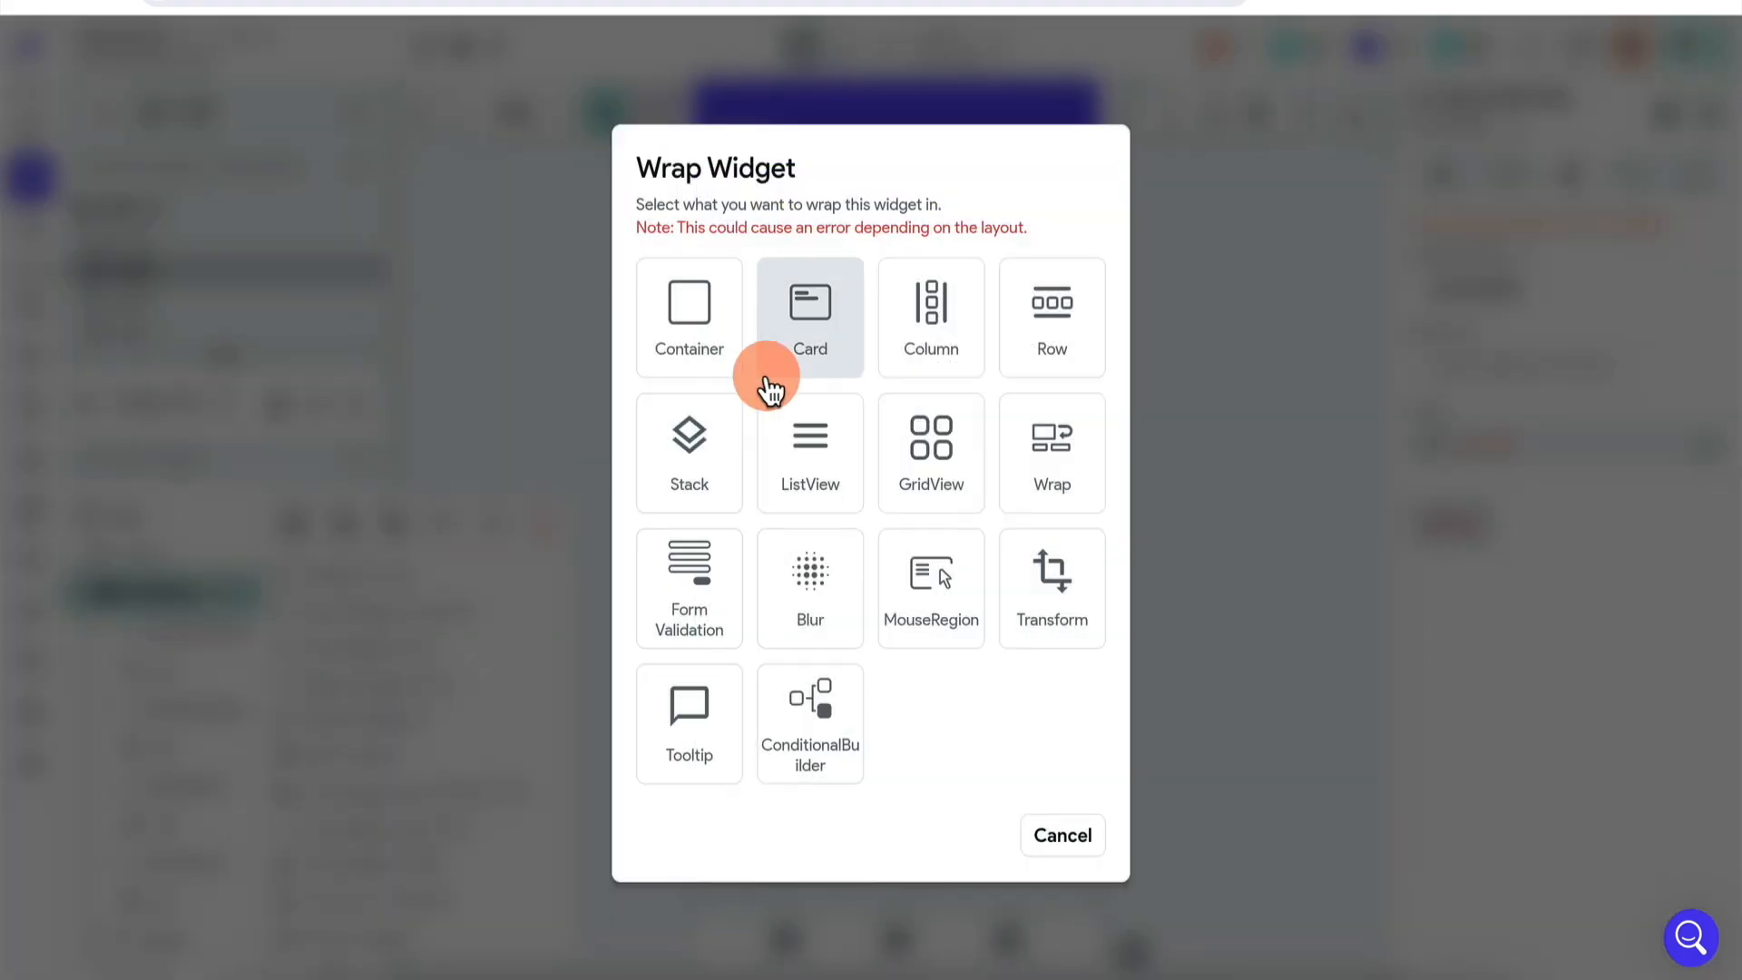
left_click(692, 326)
- Add a CountriesList API Call backend query to the new Container
left_click(229, 600)
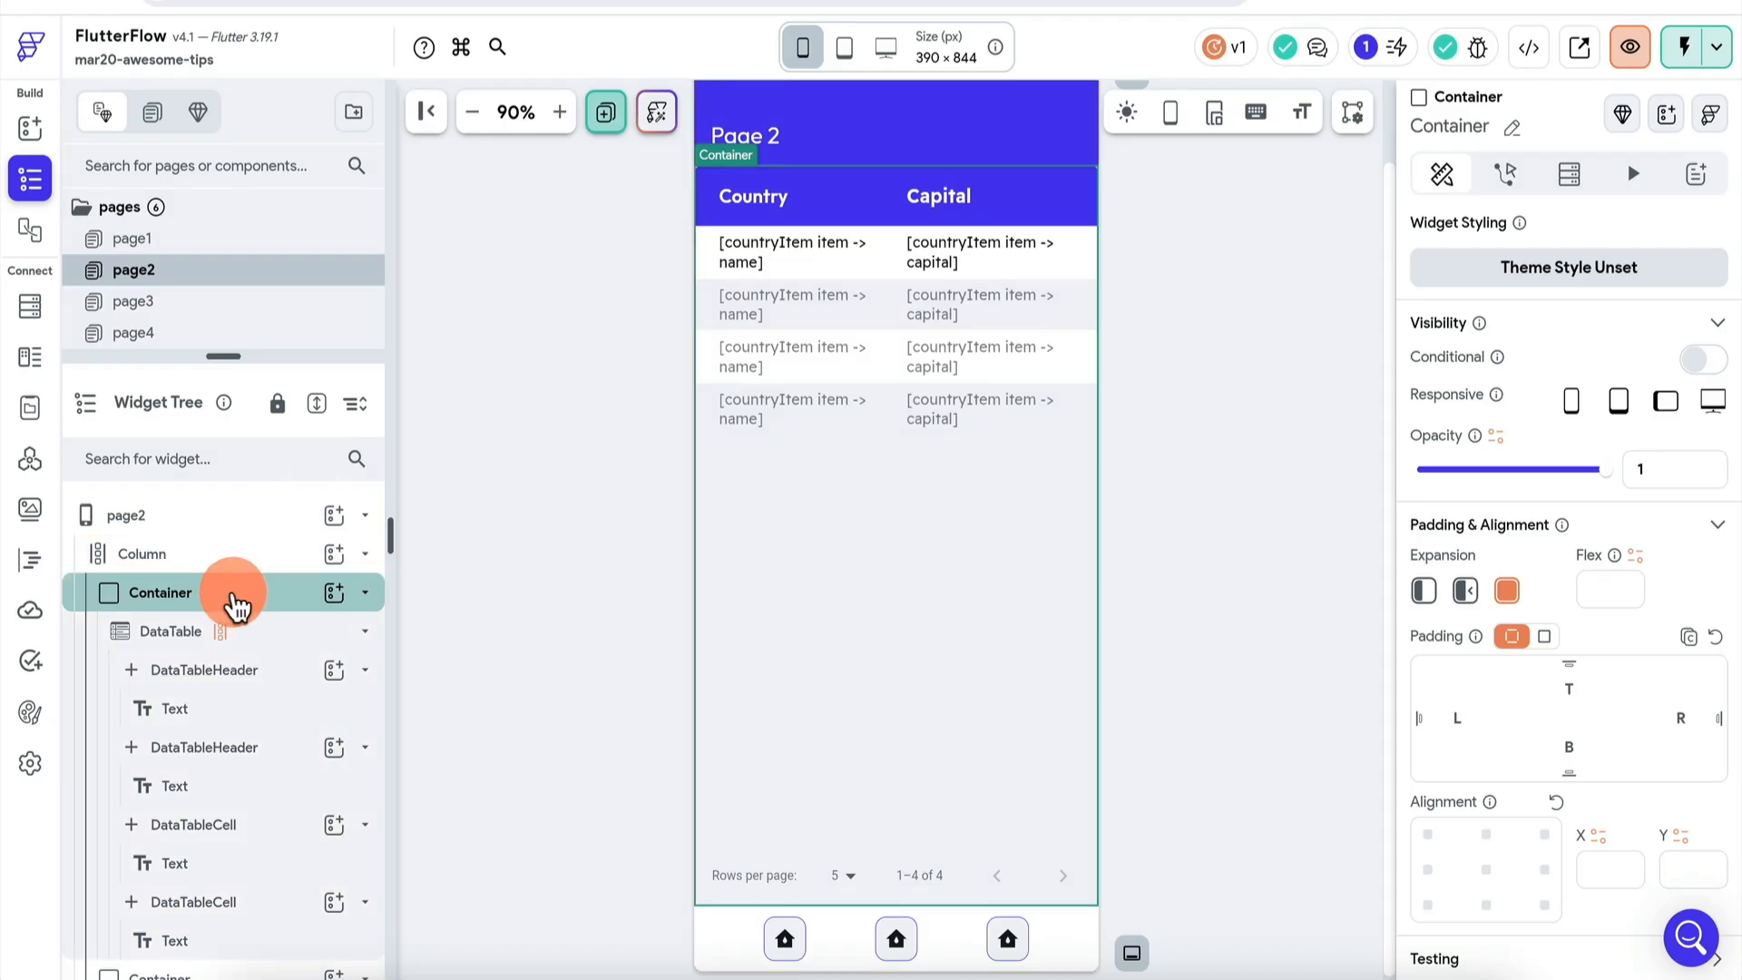
left_click(1569, 173)
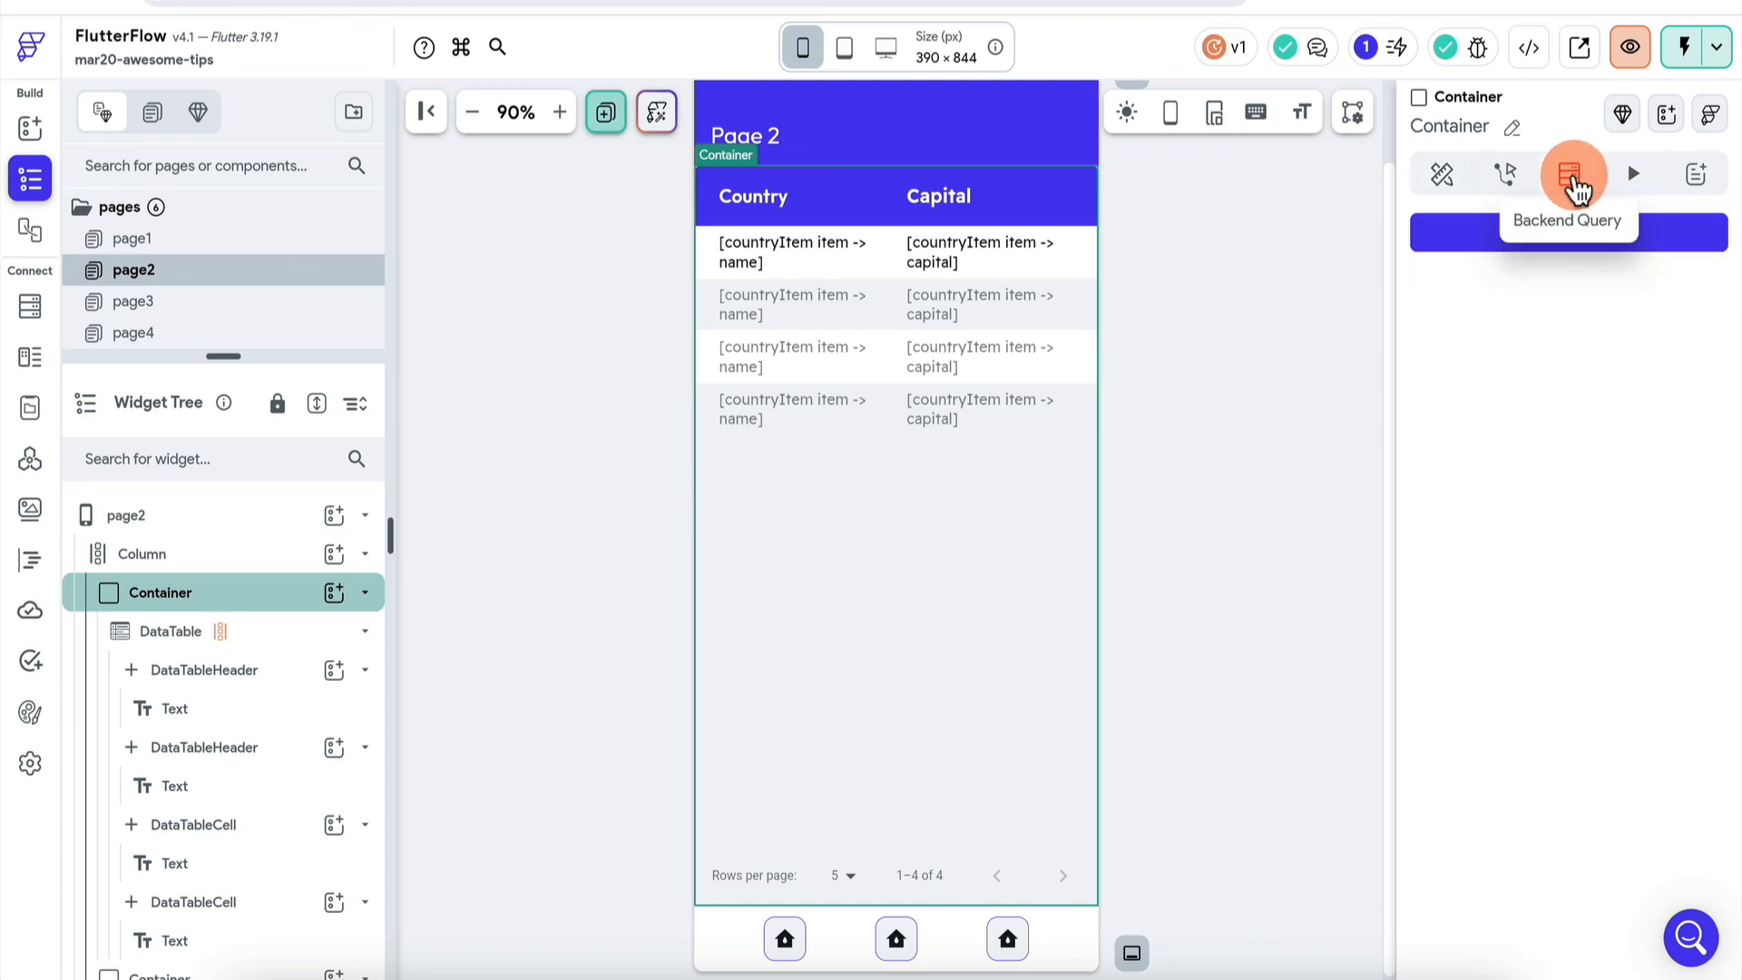
left_click(1558, 228)
left_click(1219, 239)
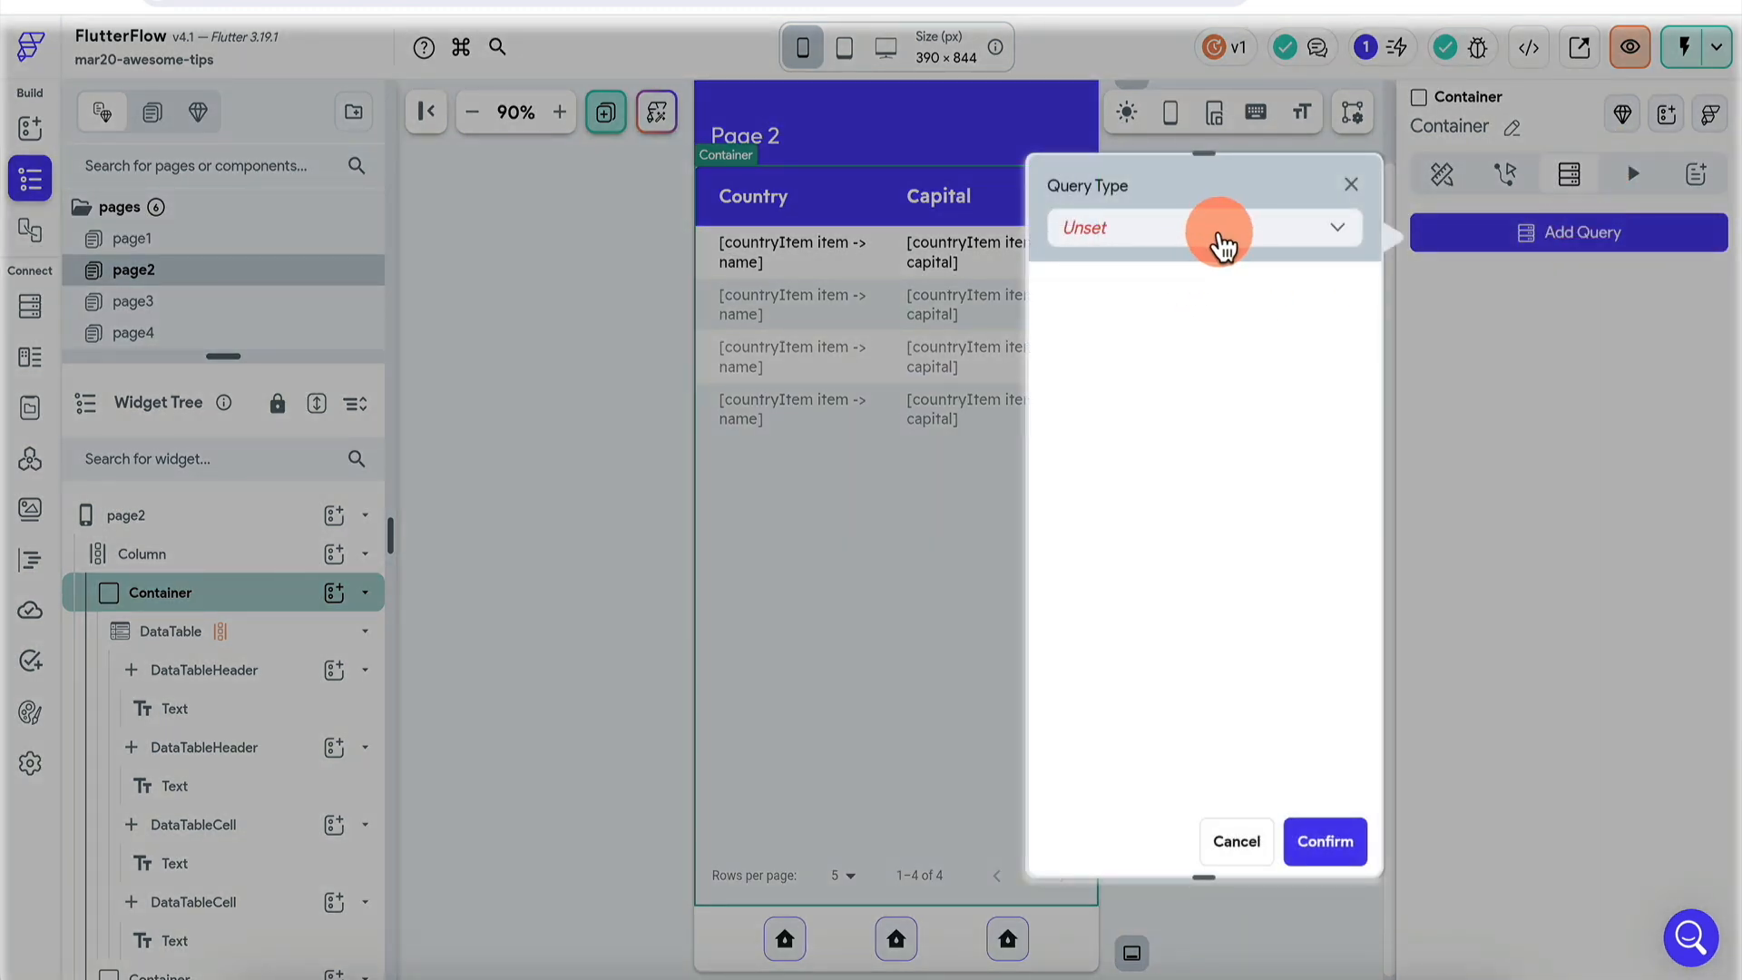
left_click(1134, 401)
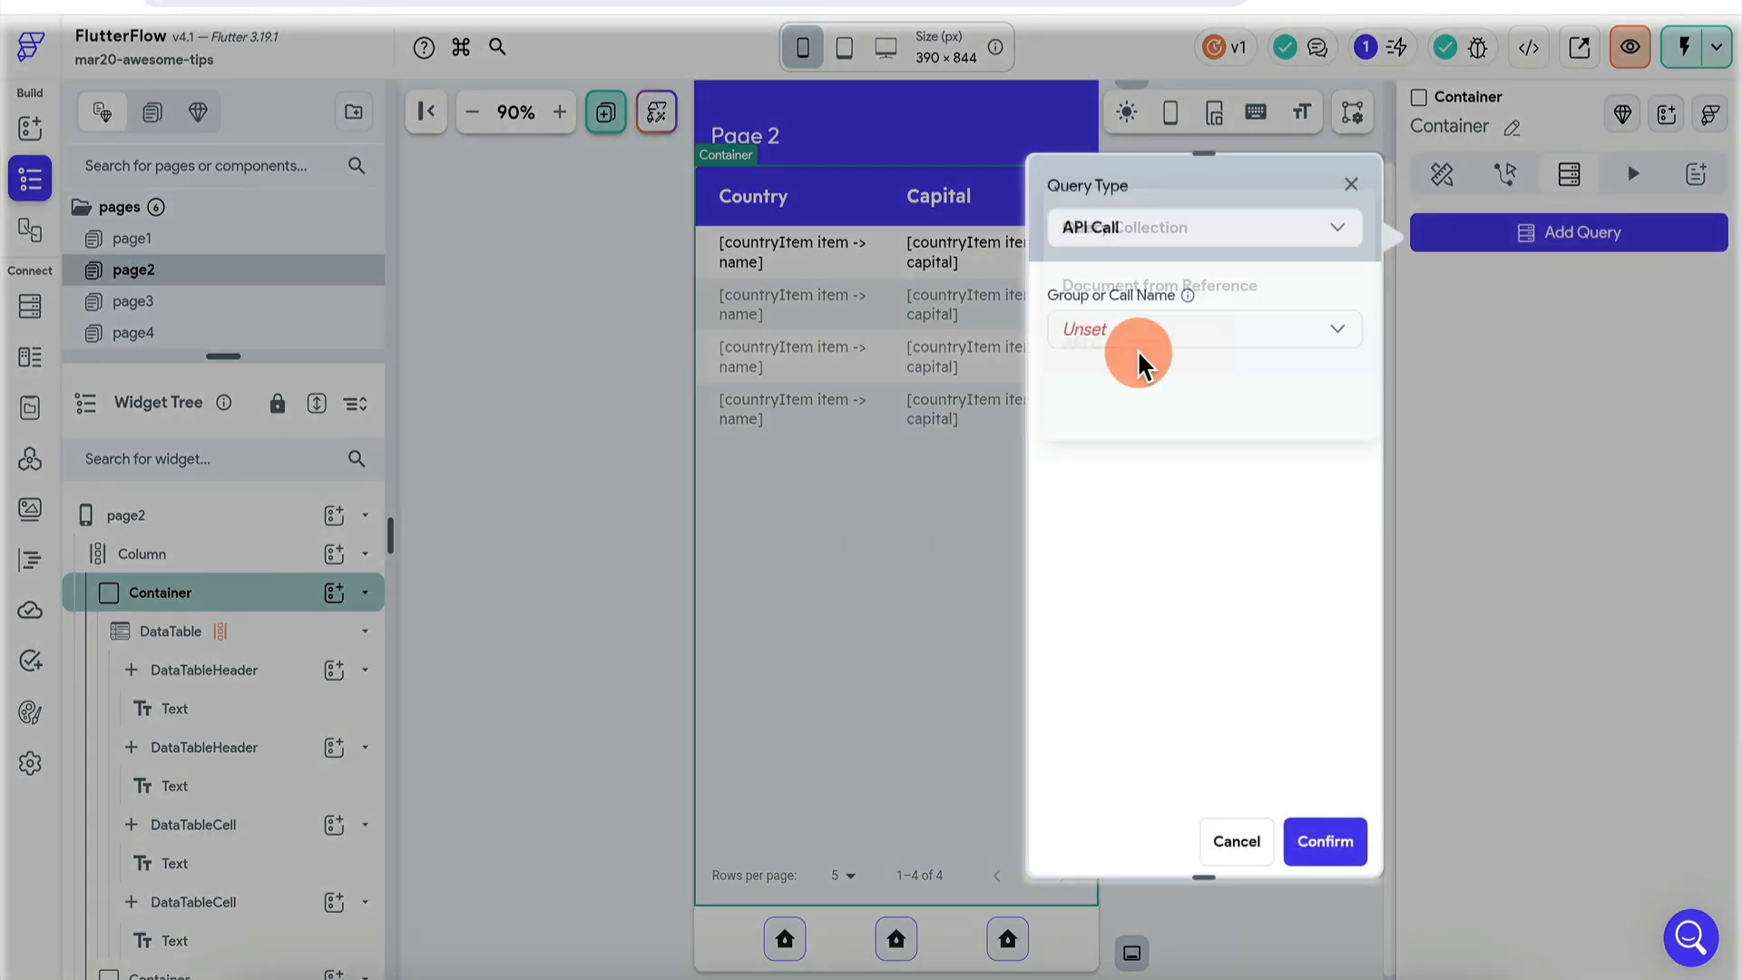
left_click(1203, 329)
left_click(1193, 332)
left_click(1324, 853)
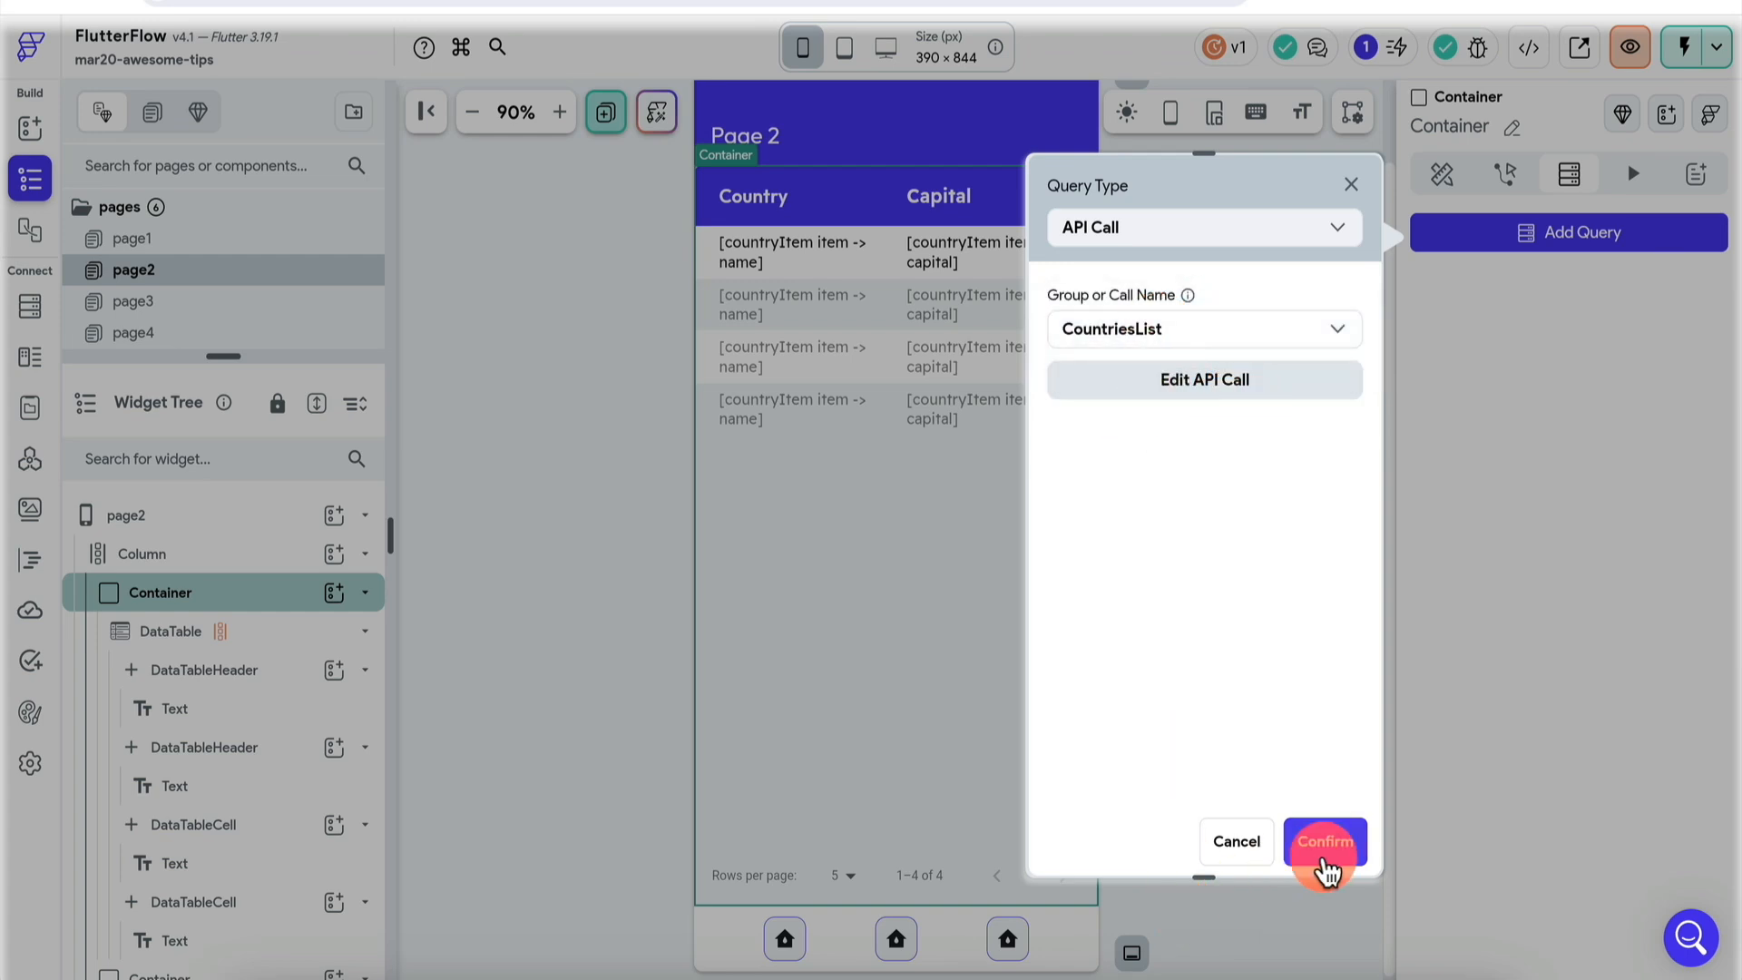
left_click(247, 629)
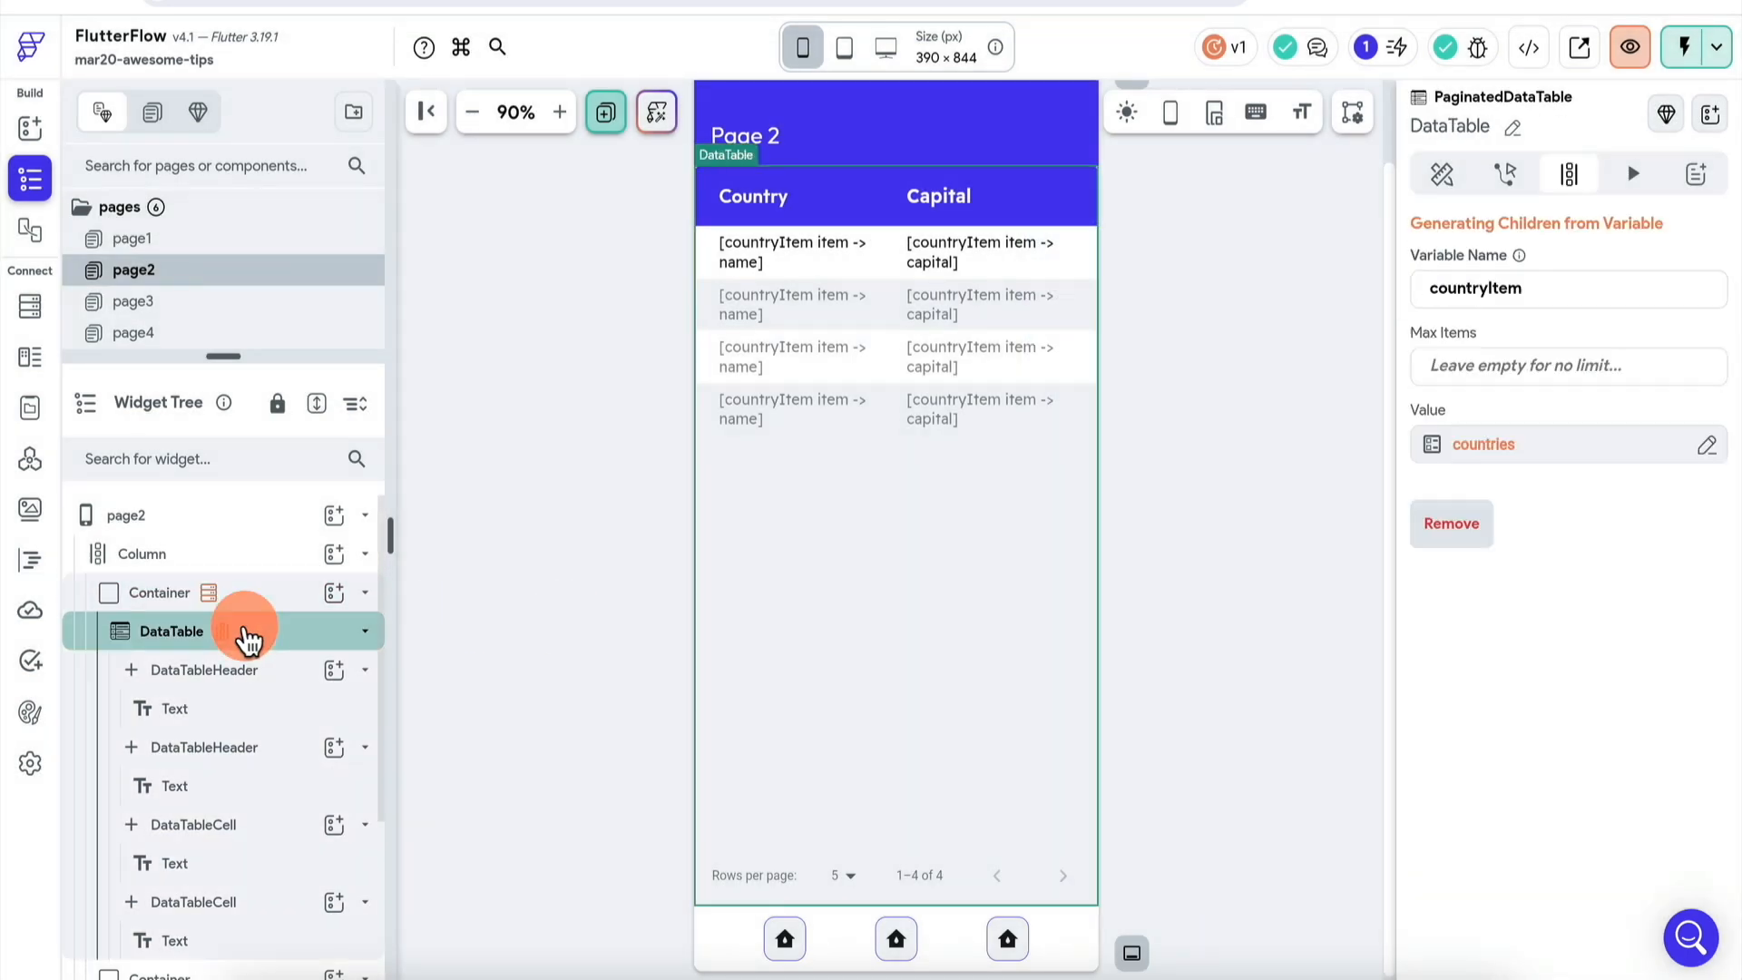
- Browse the DataTable's Generate Children variable sources and close the picker without changes
left_click(1581, 444)
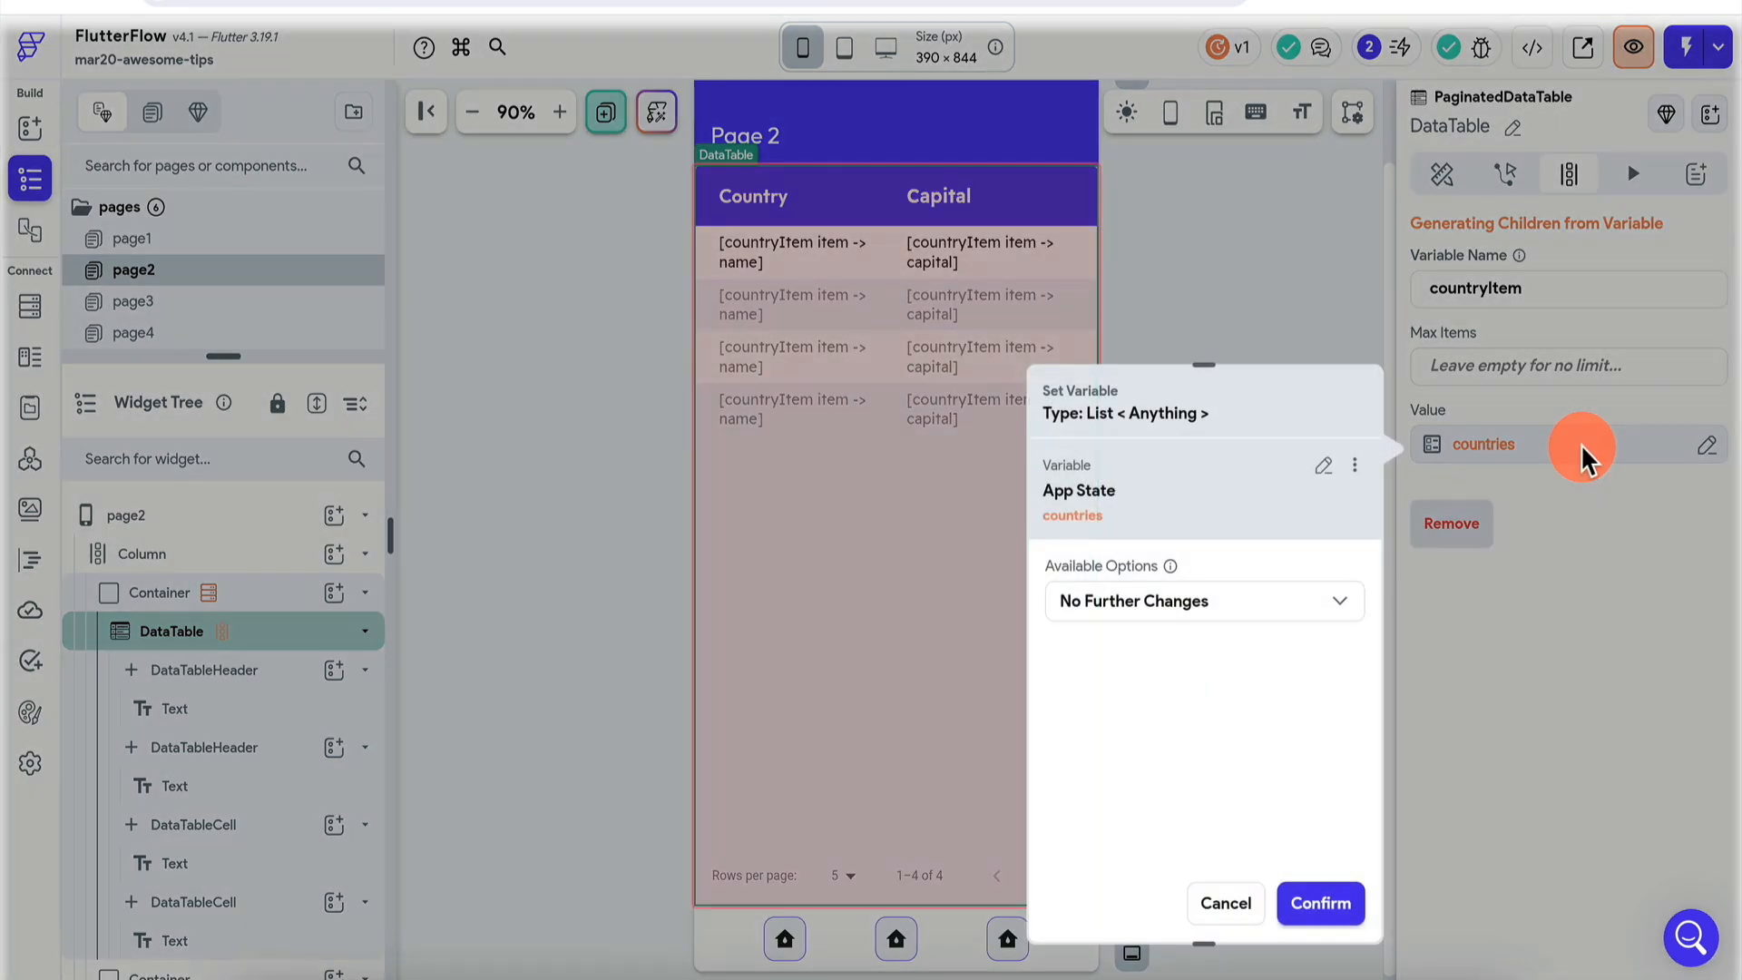
left_click(1328, 464)
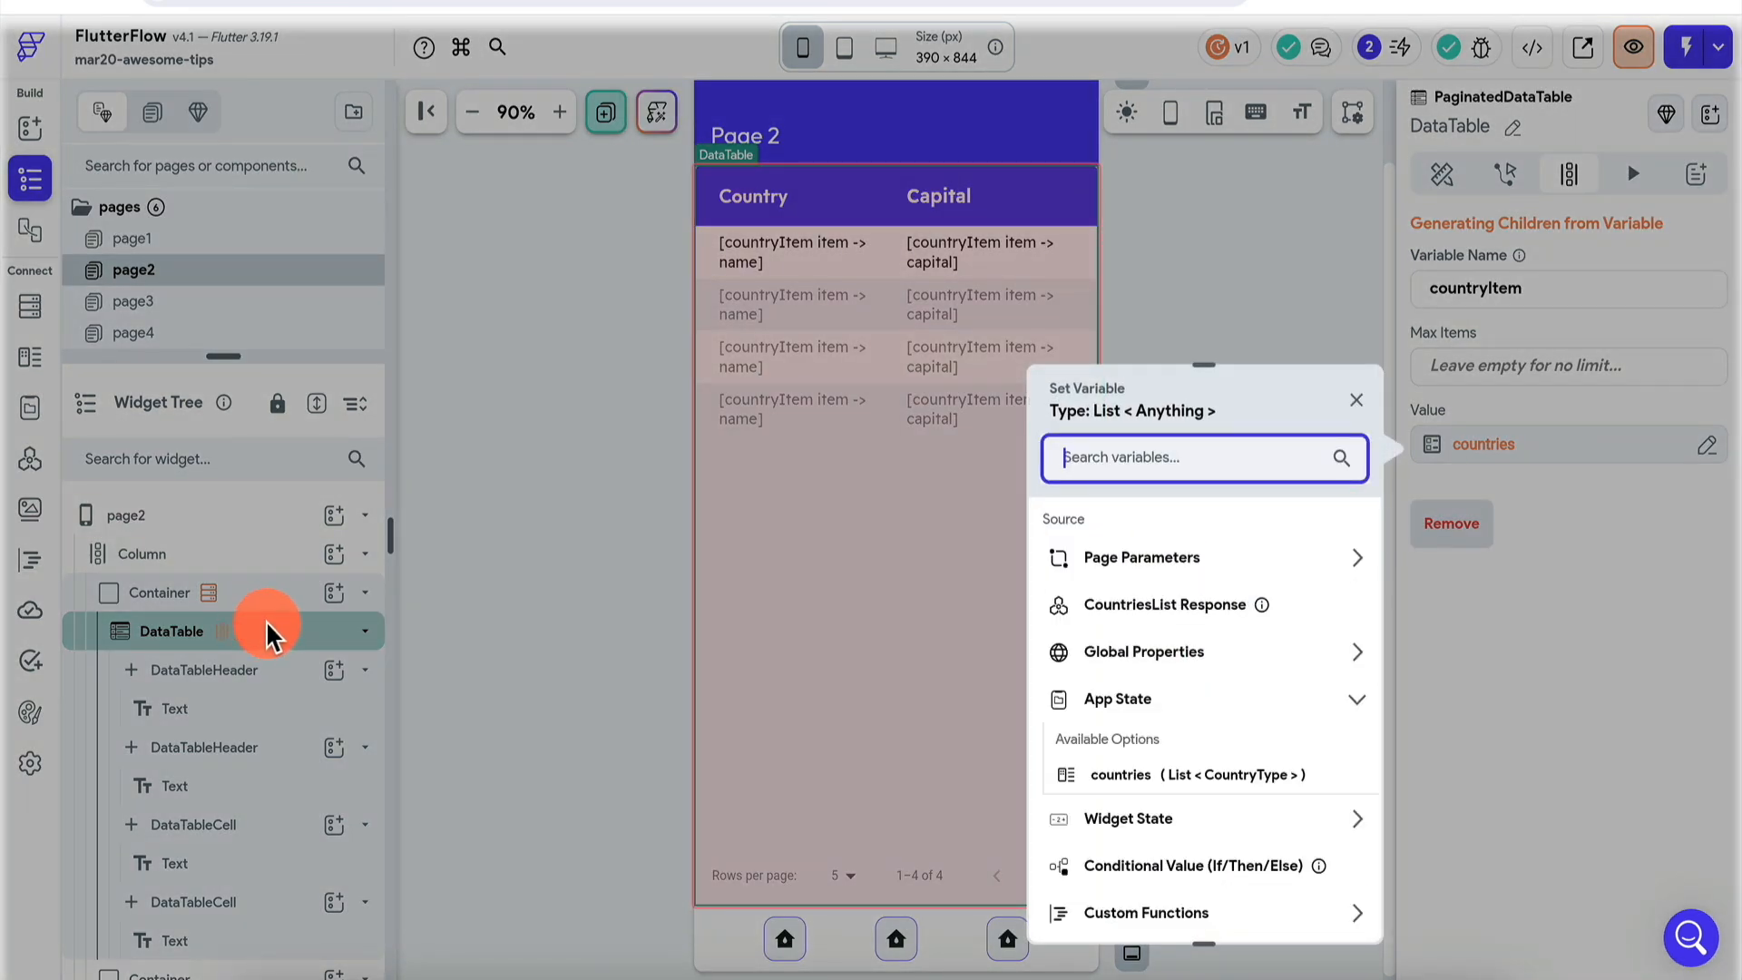
left_click(1509, 442)
left_click(1509, 442)
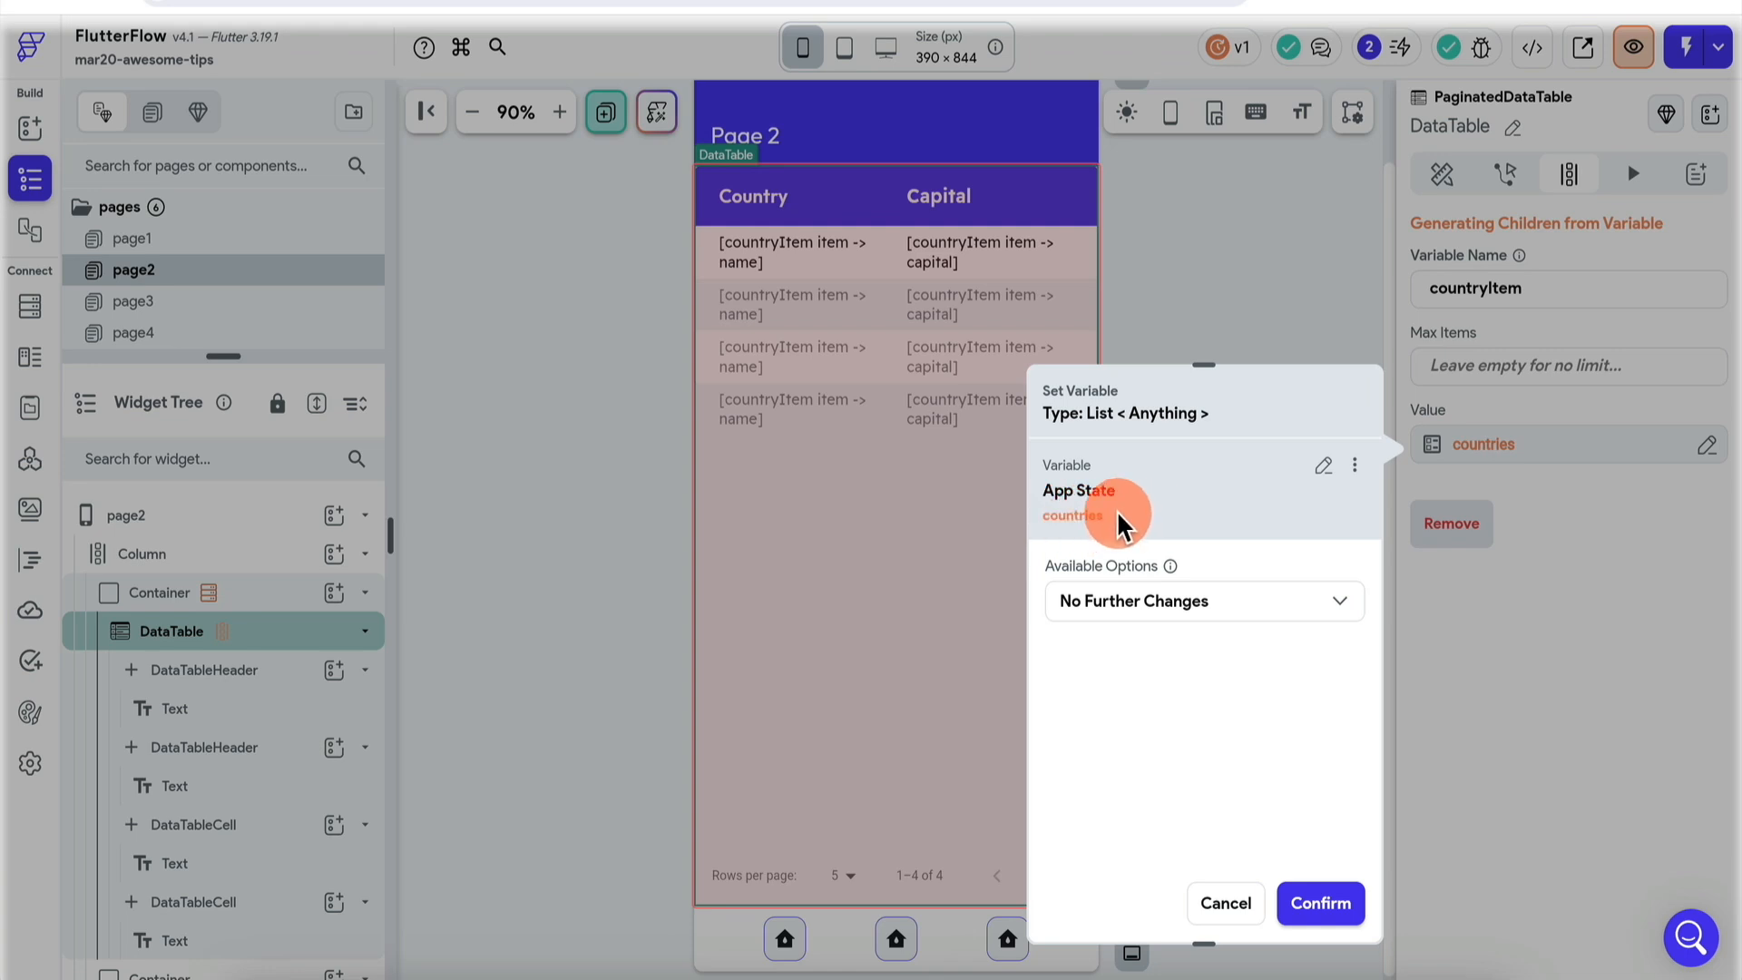
left_click(1324, 465)
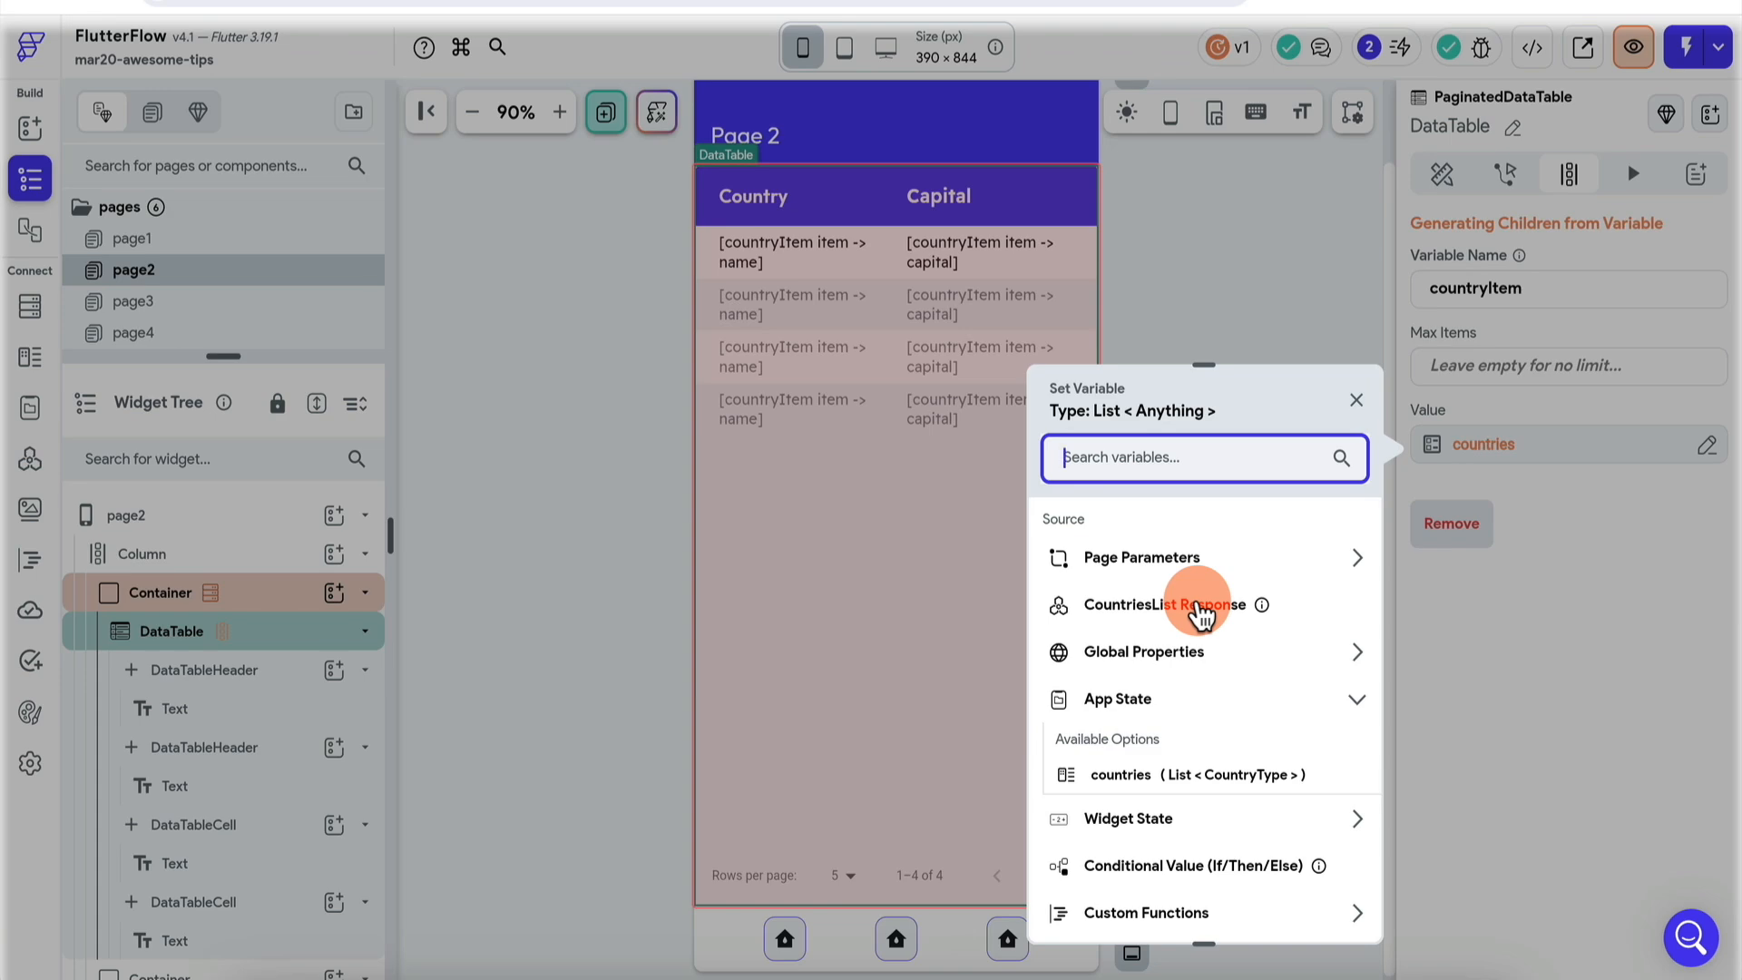
left_click(1238, 276)
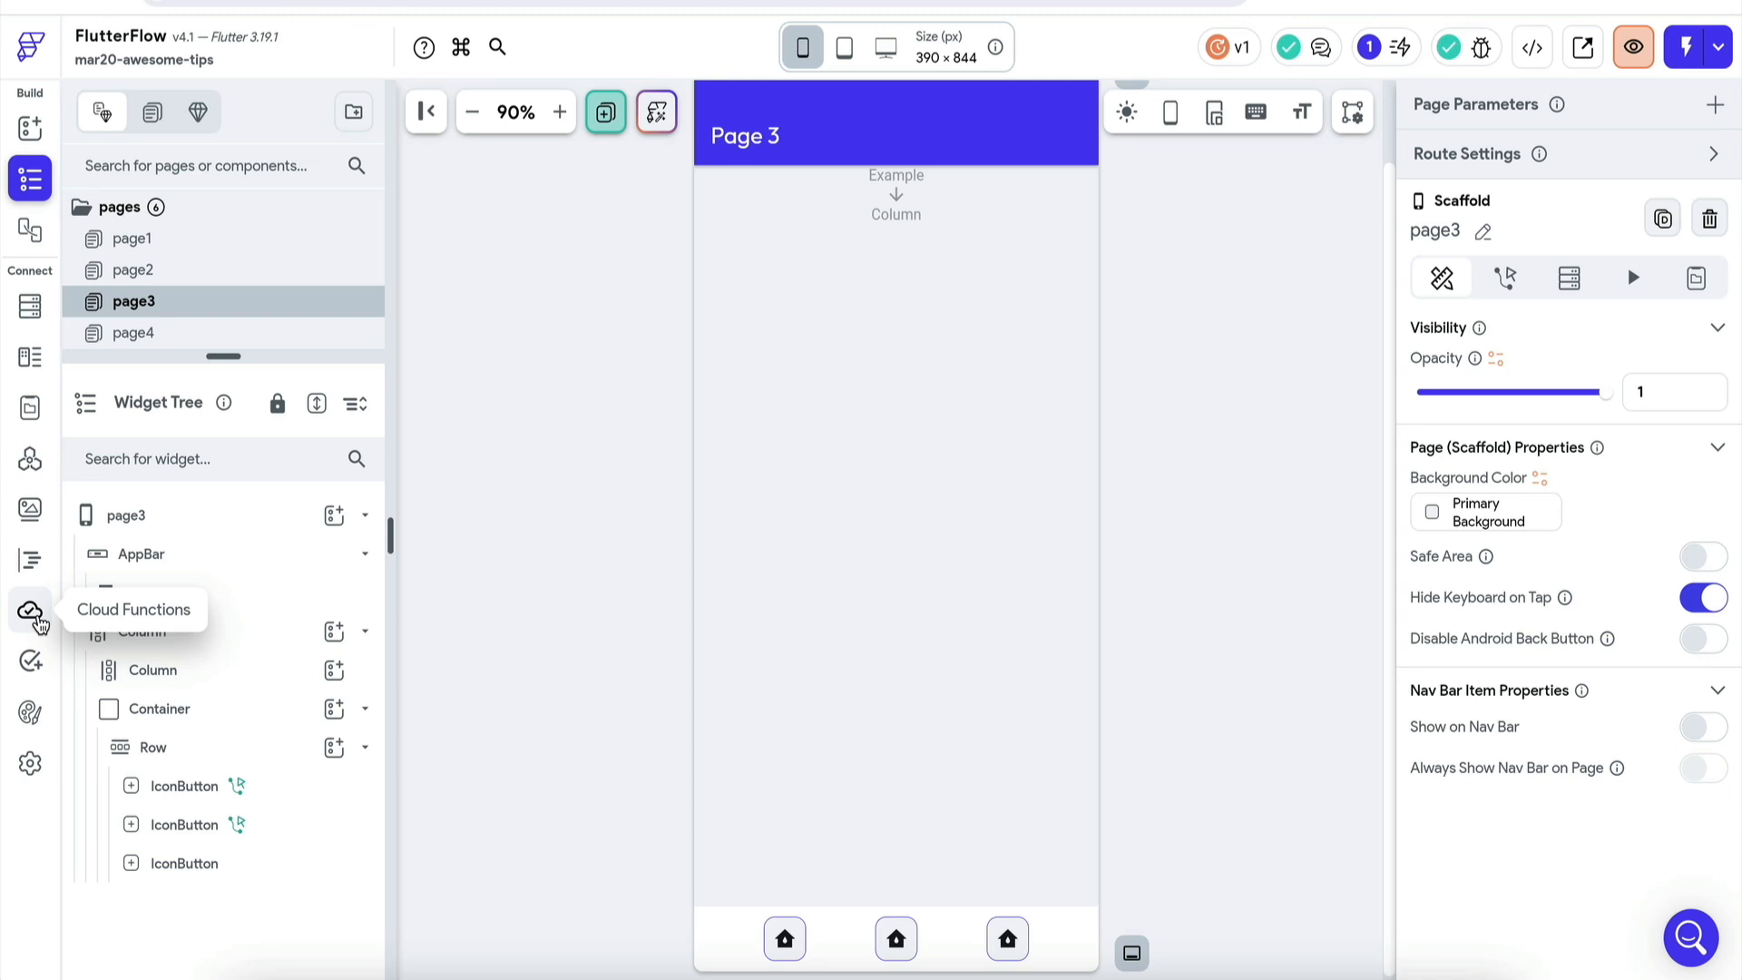
- Show the sendEmail cloud function with its email and message parameters
left_click(31, 611)
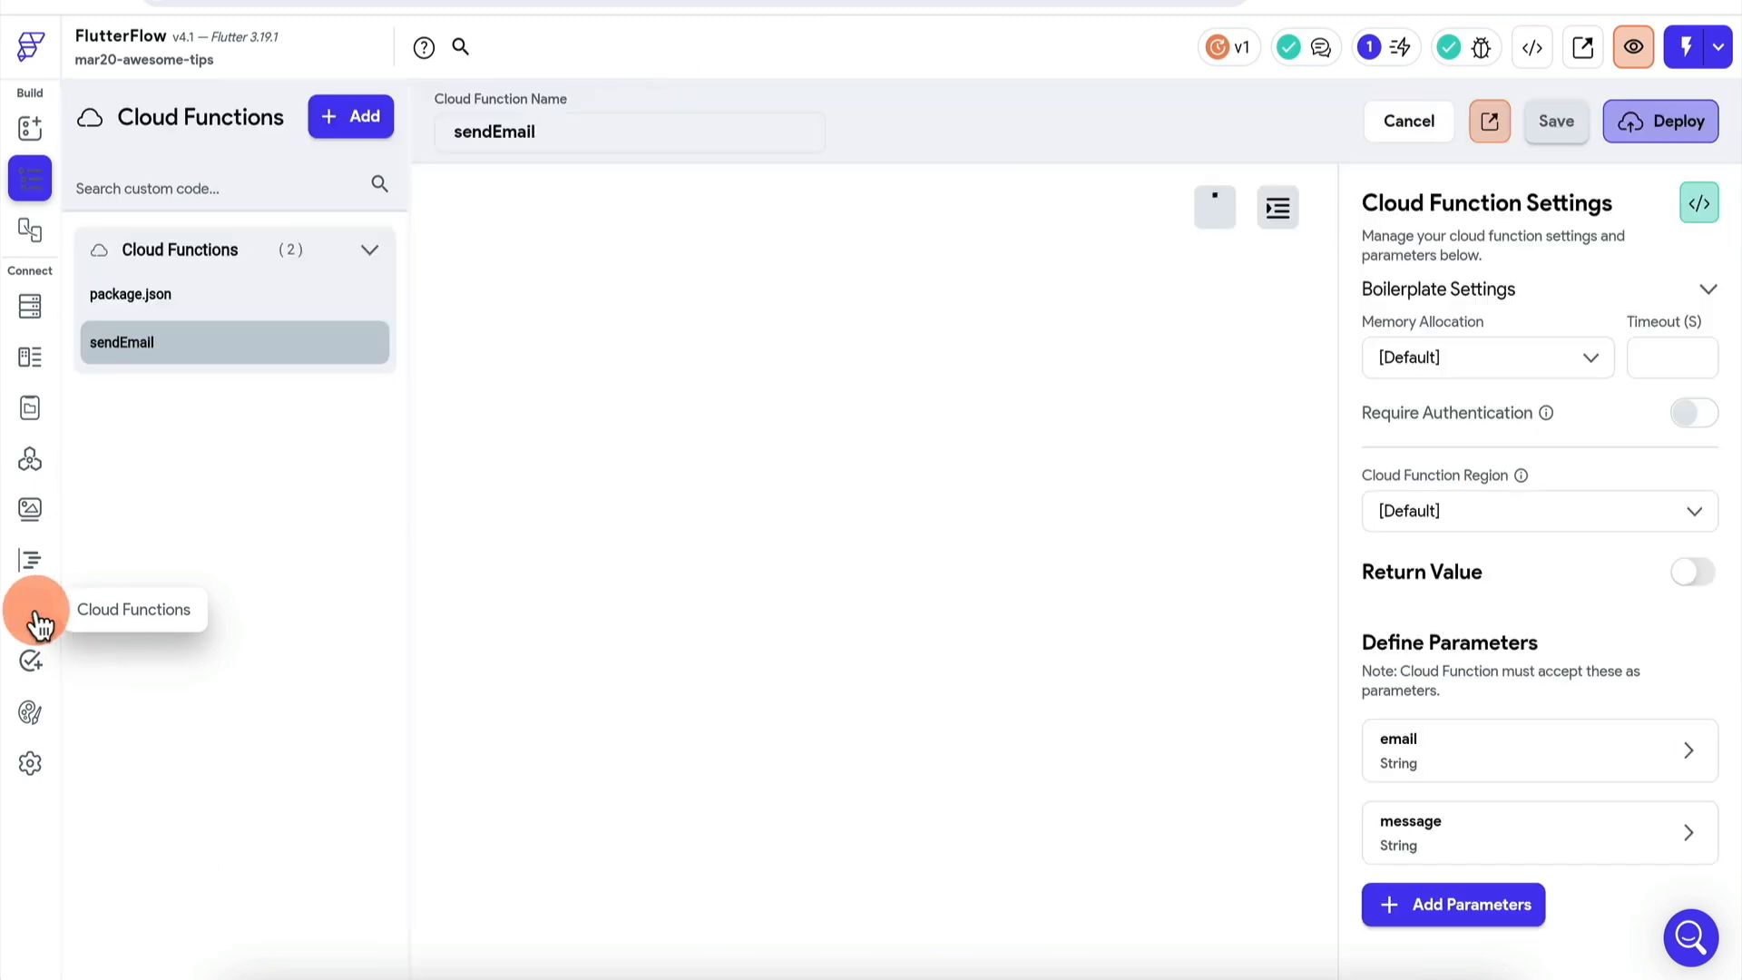
left_click(254, 336)
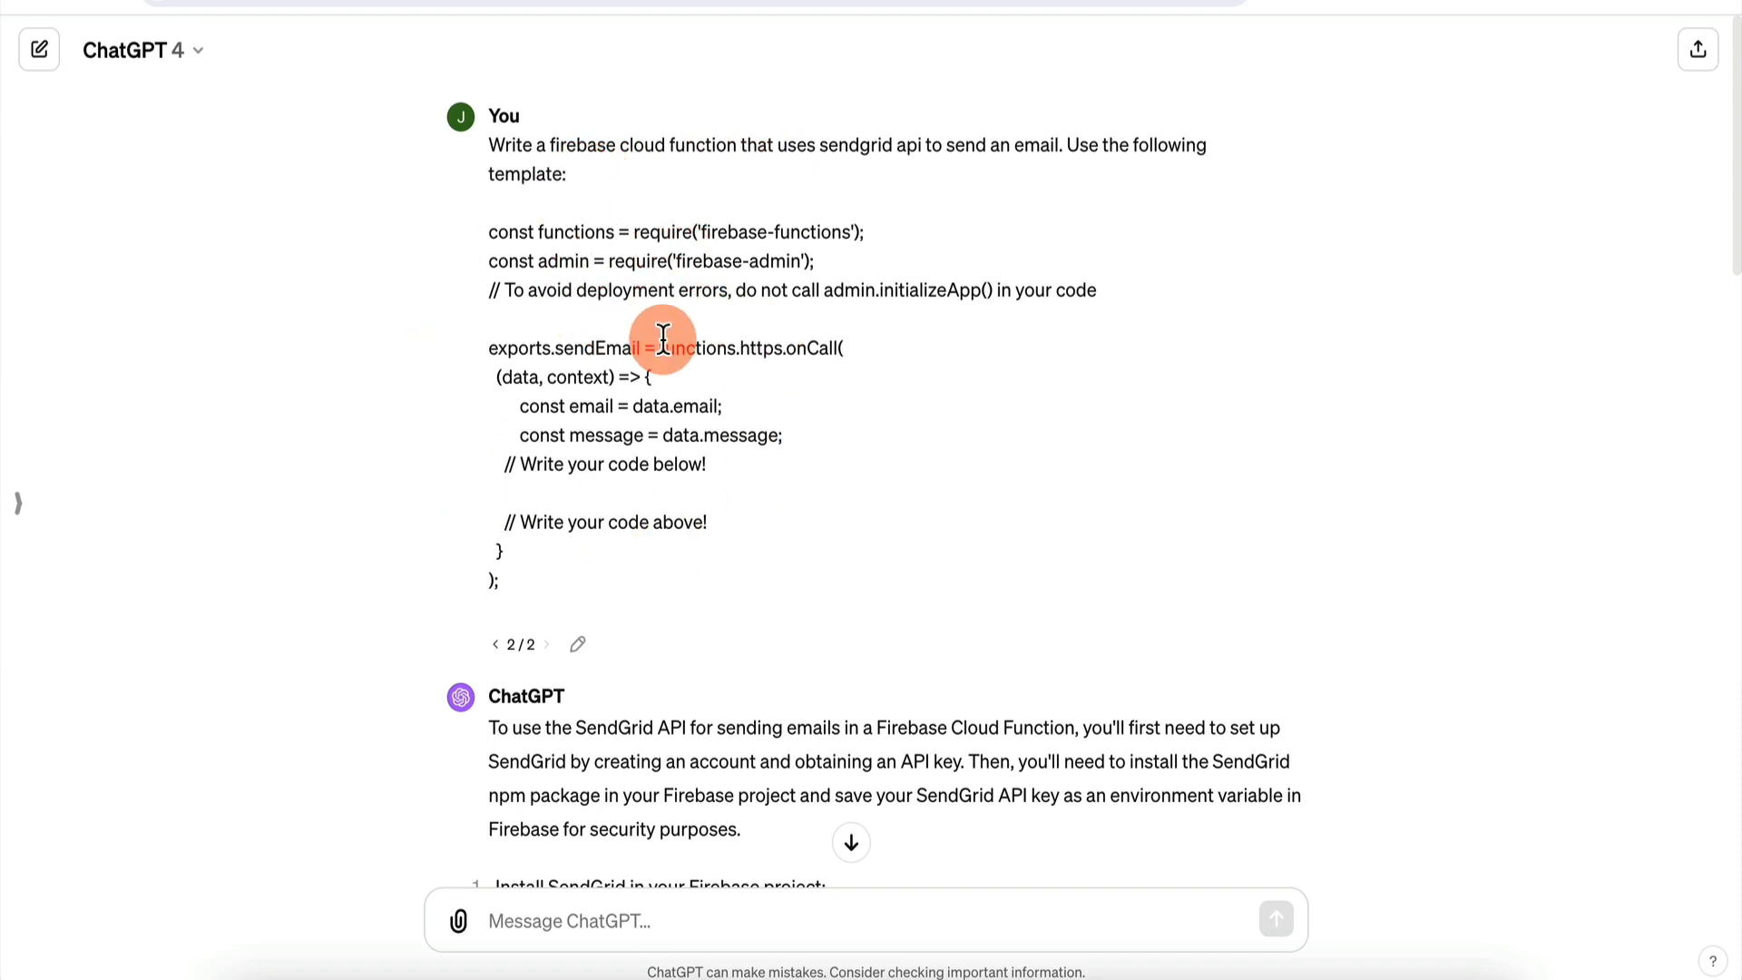
scroll(664, 338, "down", 14)
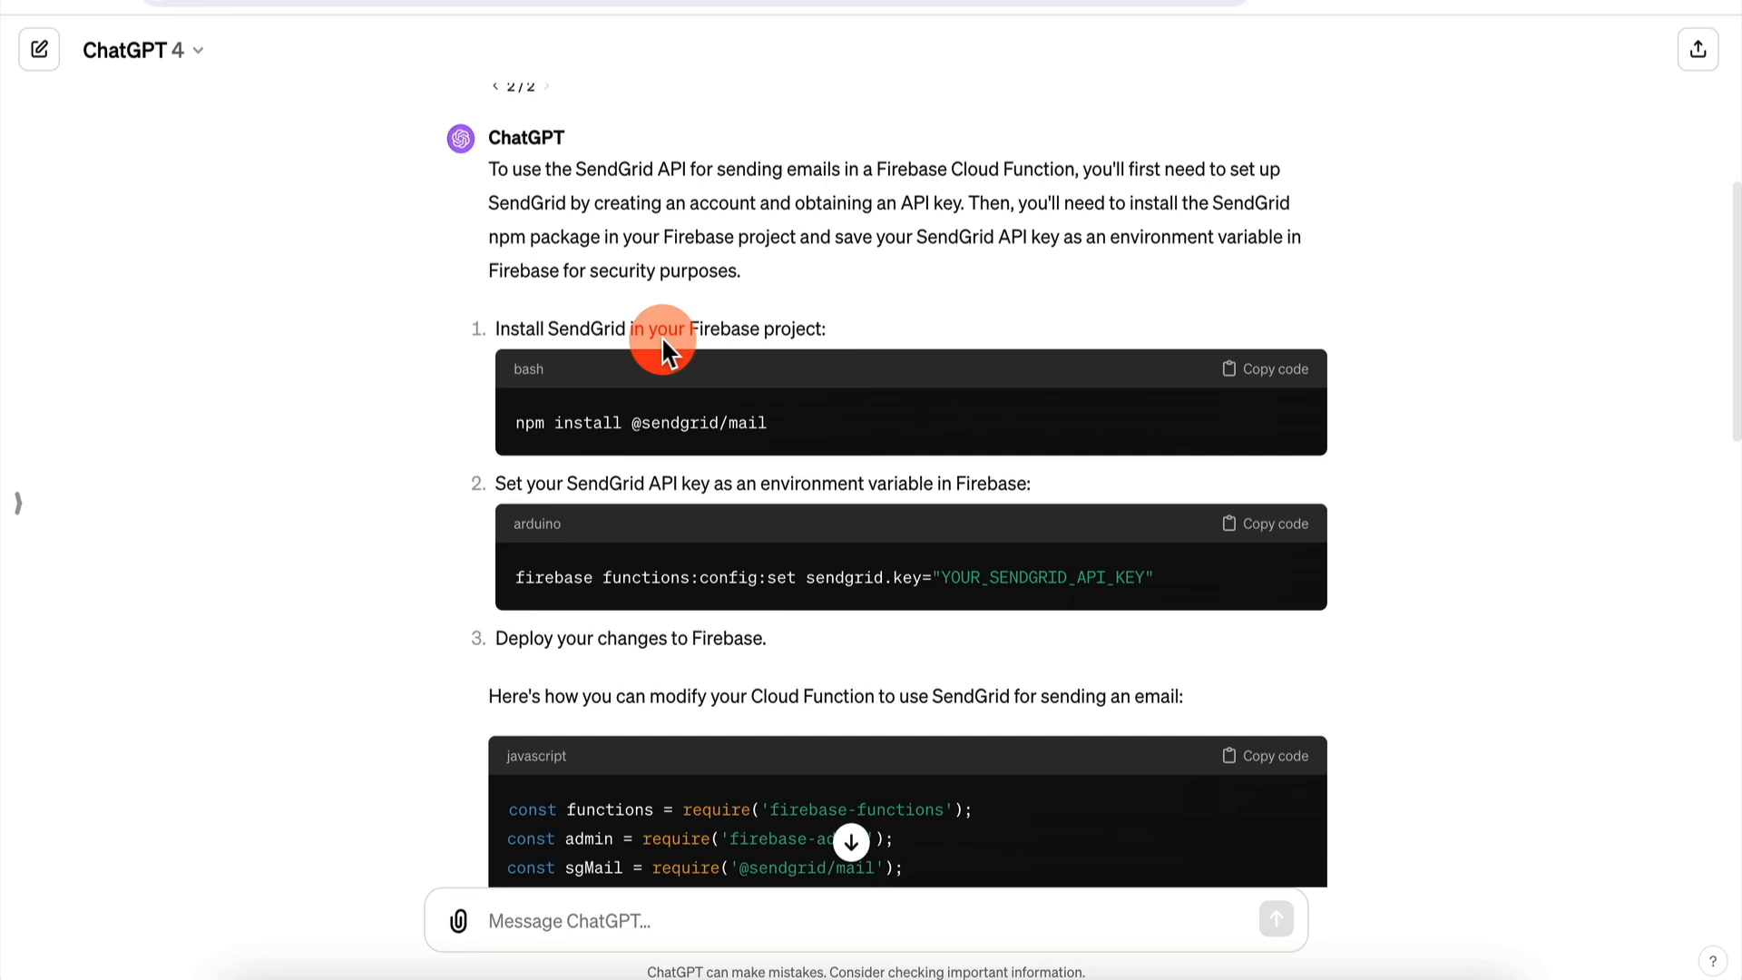
scroll(762, 566, "down", 2)
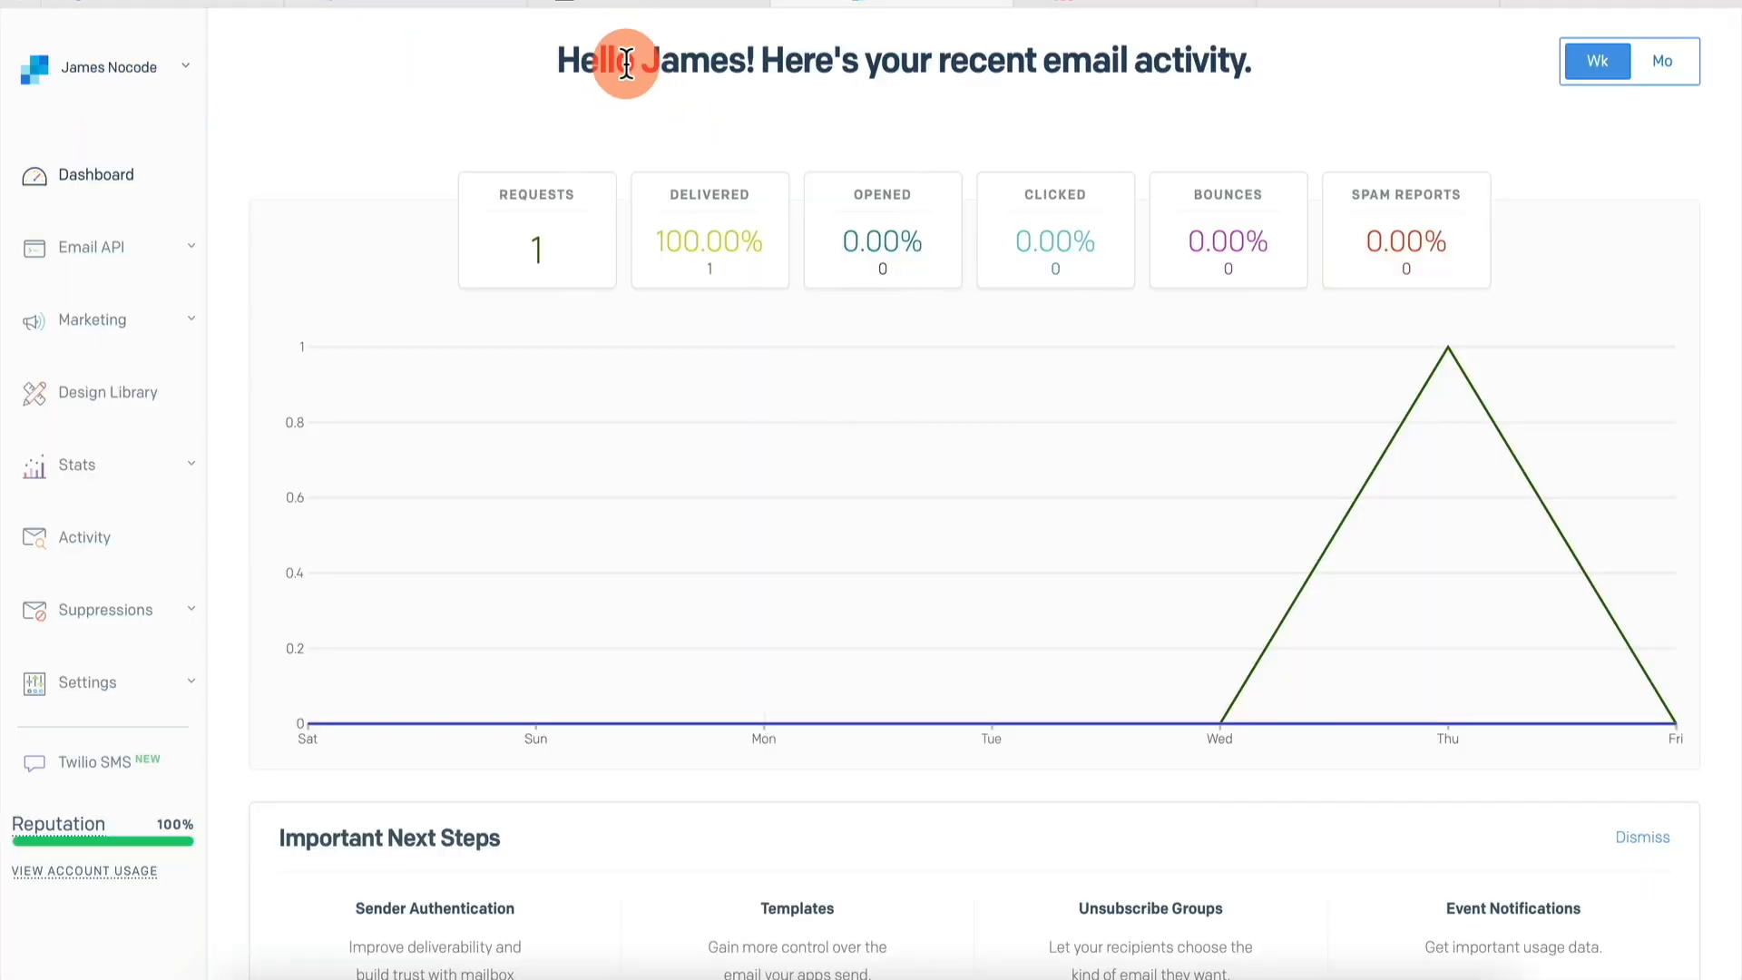
- View SendGrid's API Keys list (Key3, ApiKey2, ApiKey1), then return to FlutterFlow
left_click(87, 687)
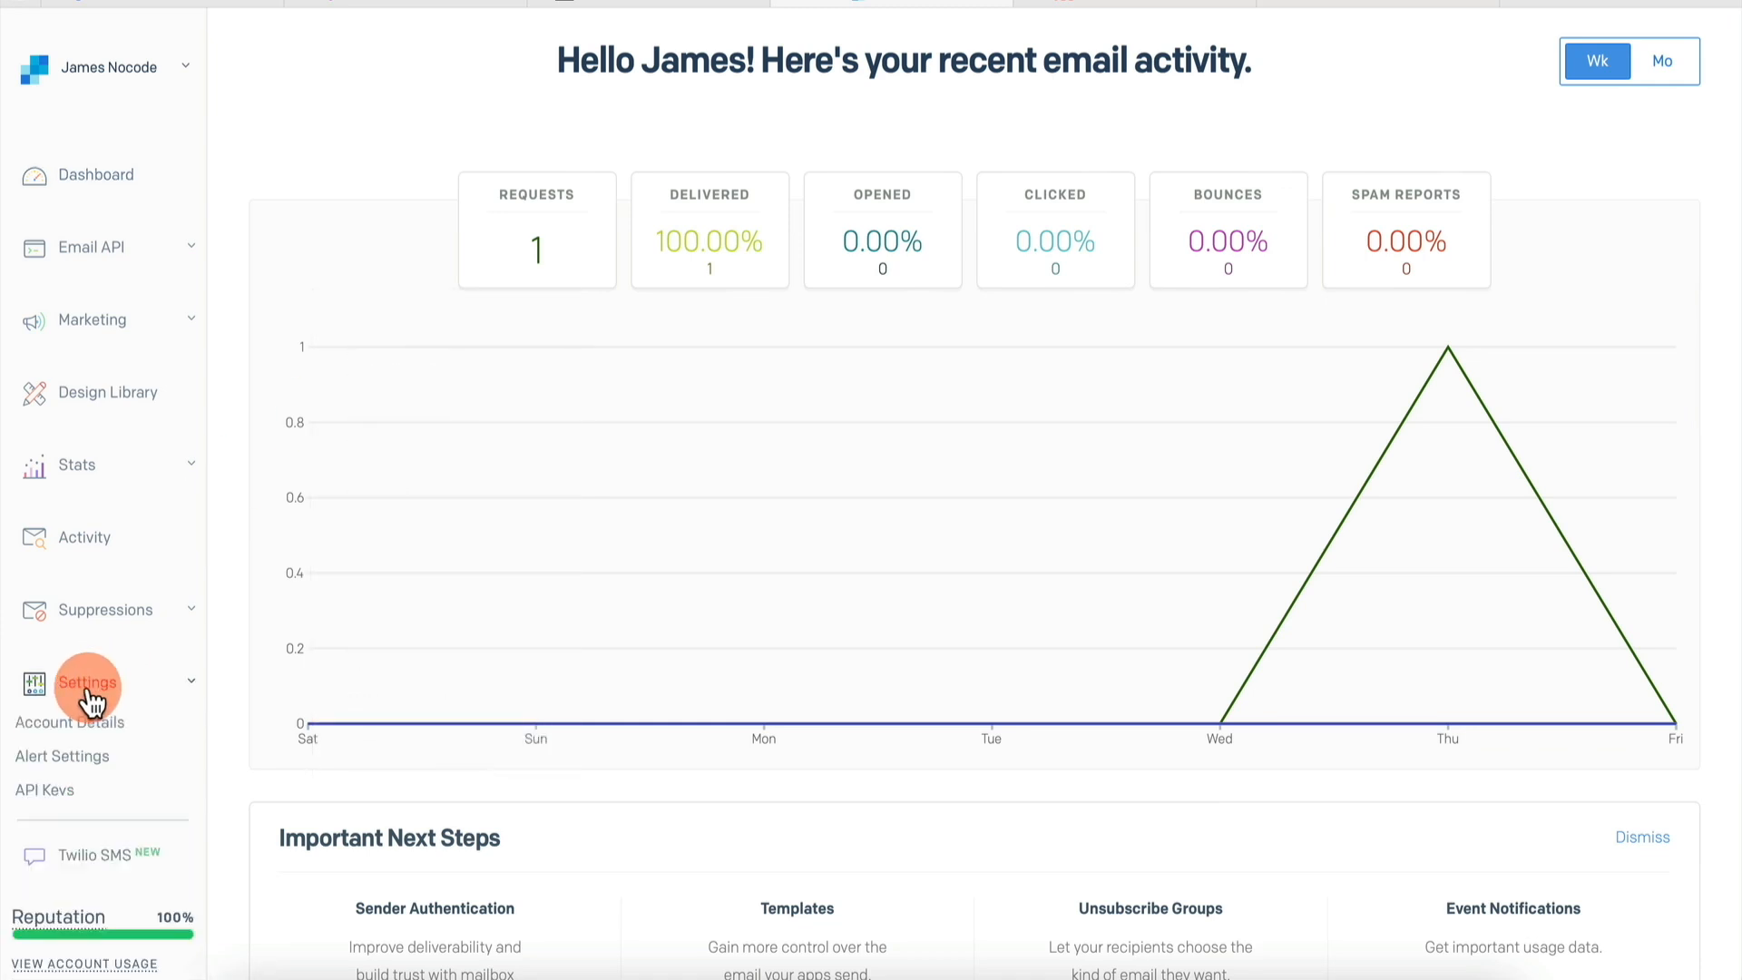
left_click(91, 802)
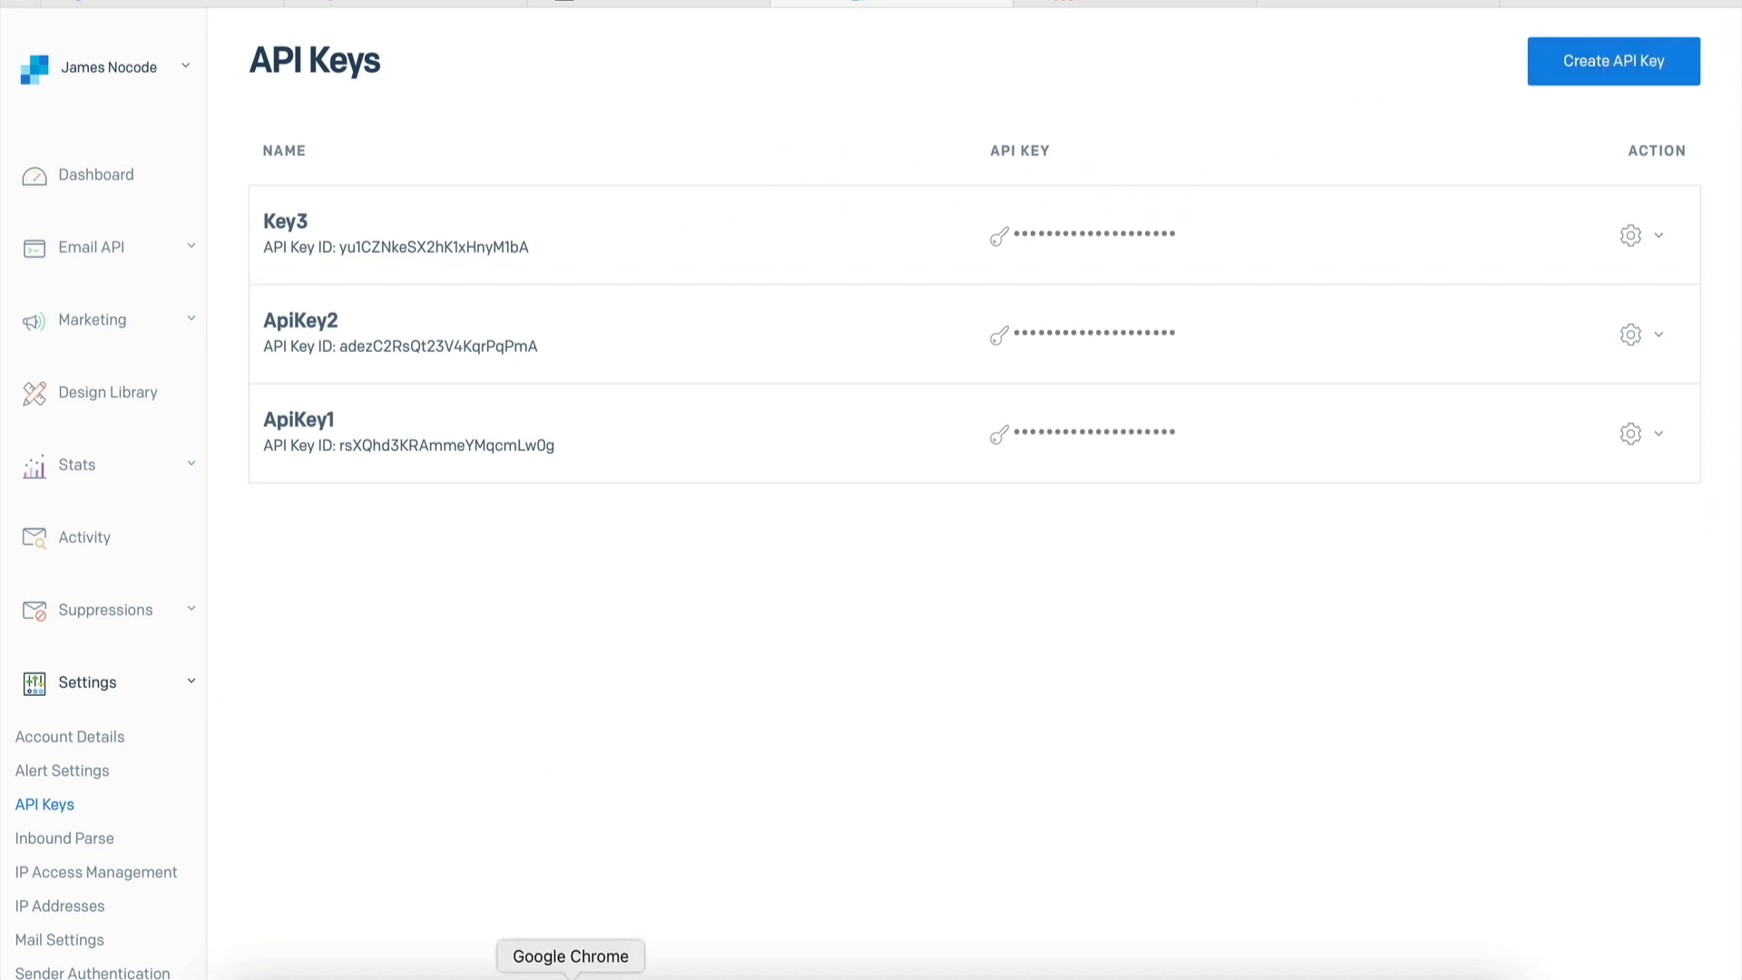
left_click(570, 978)
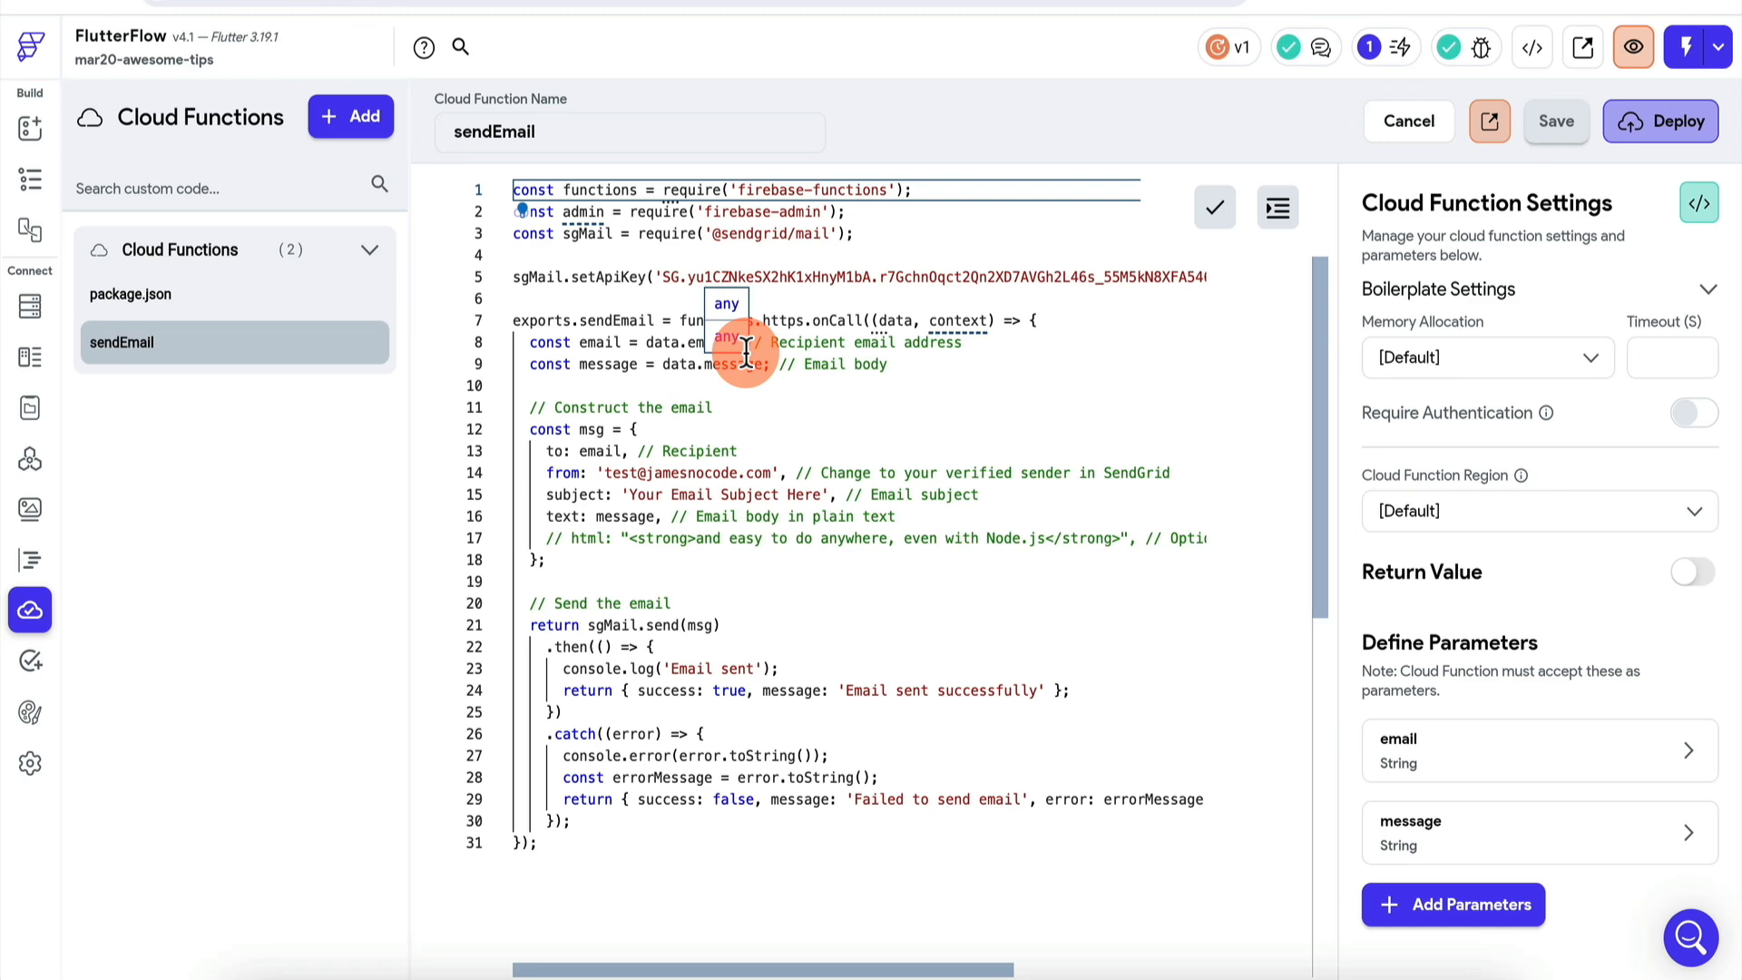
- Check App Settings, then return to the editor to view Page 4's email form
left_click(35, 765)
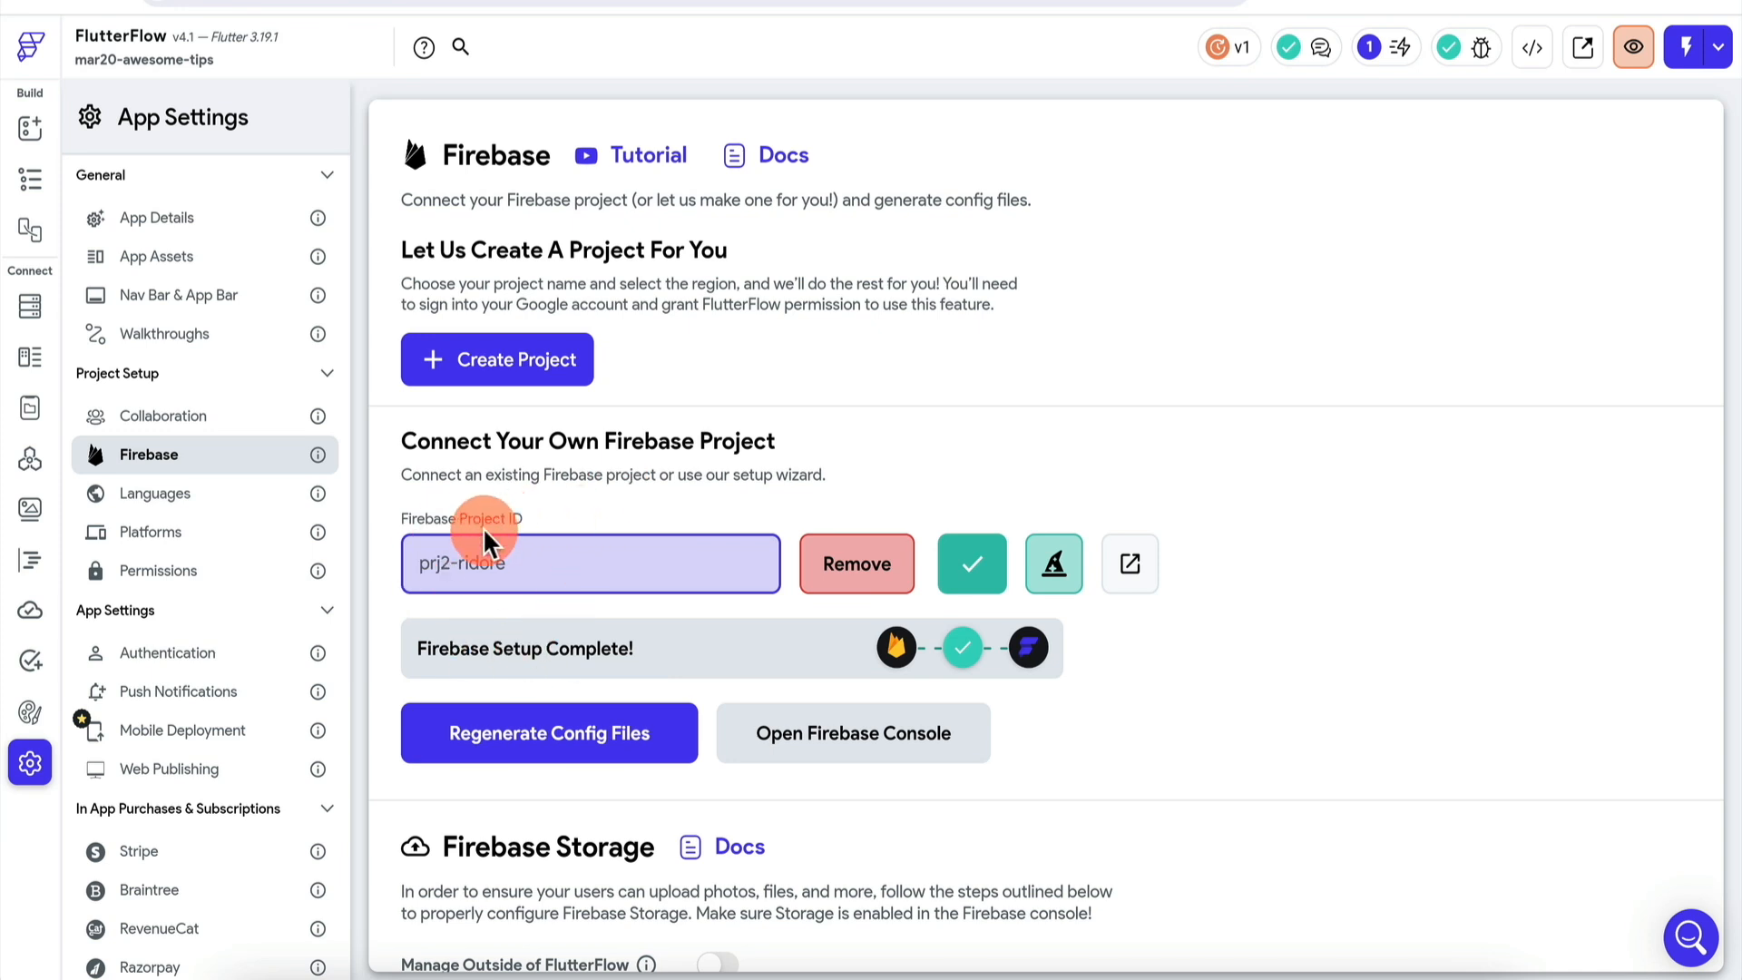
left_click(31, 184)
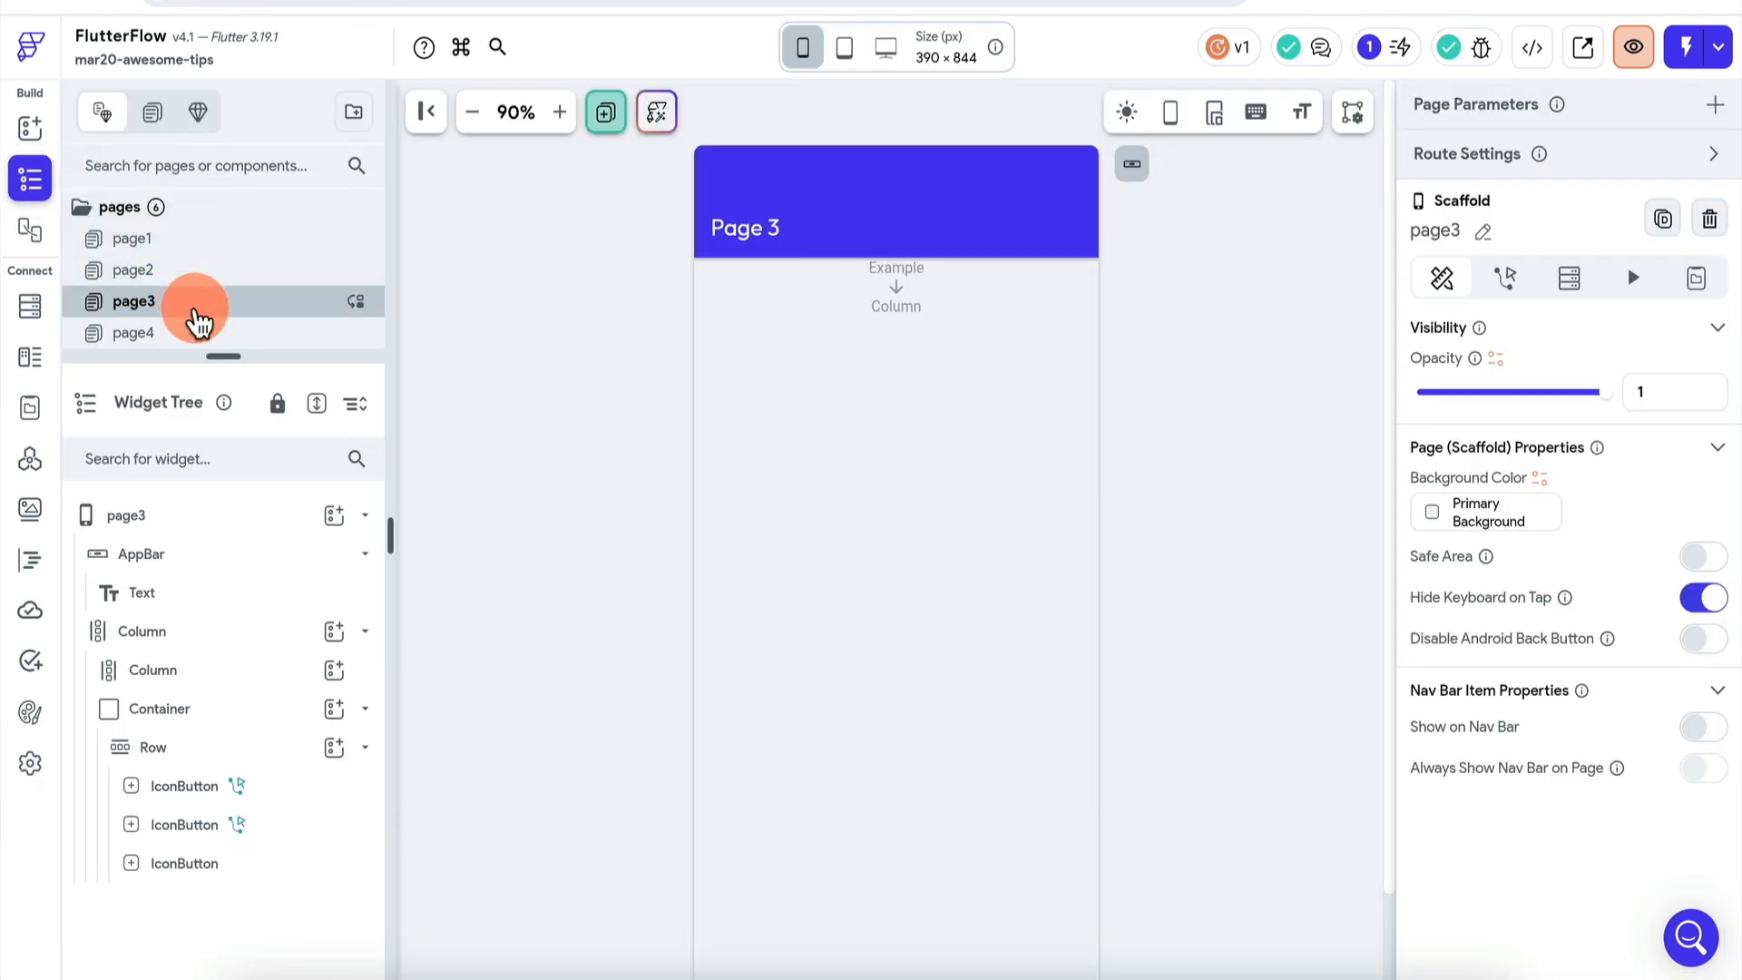
left_click(187, 337)
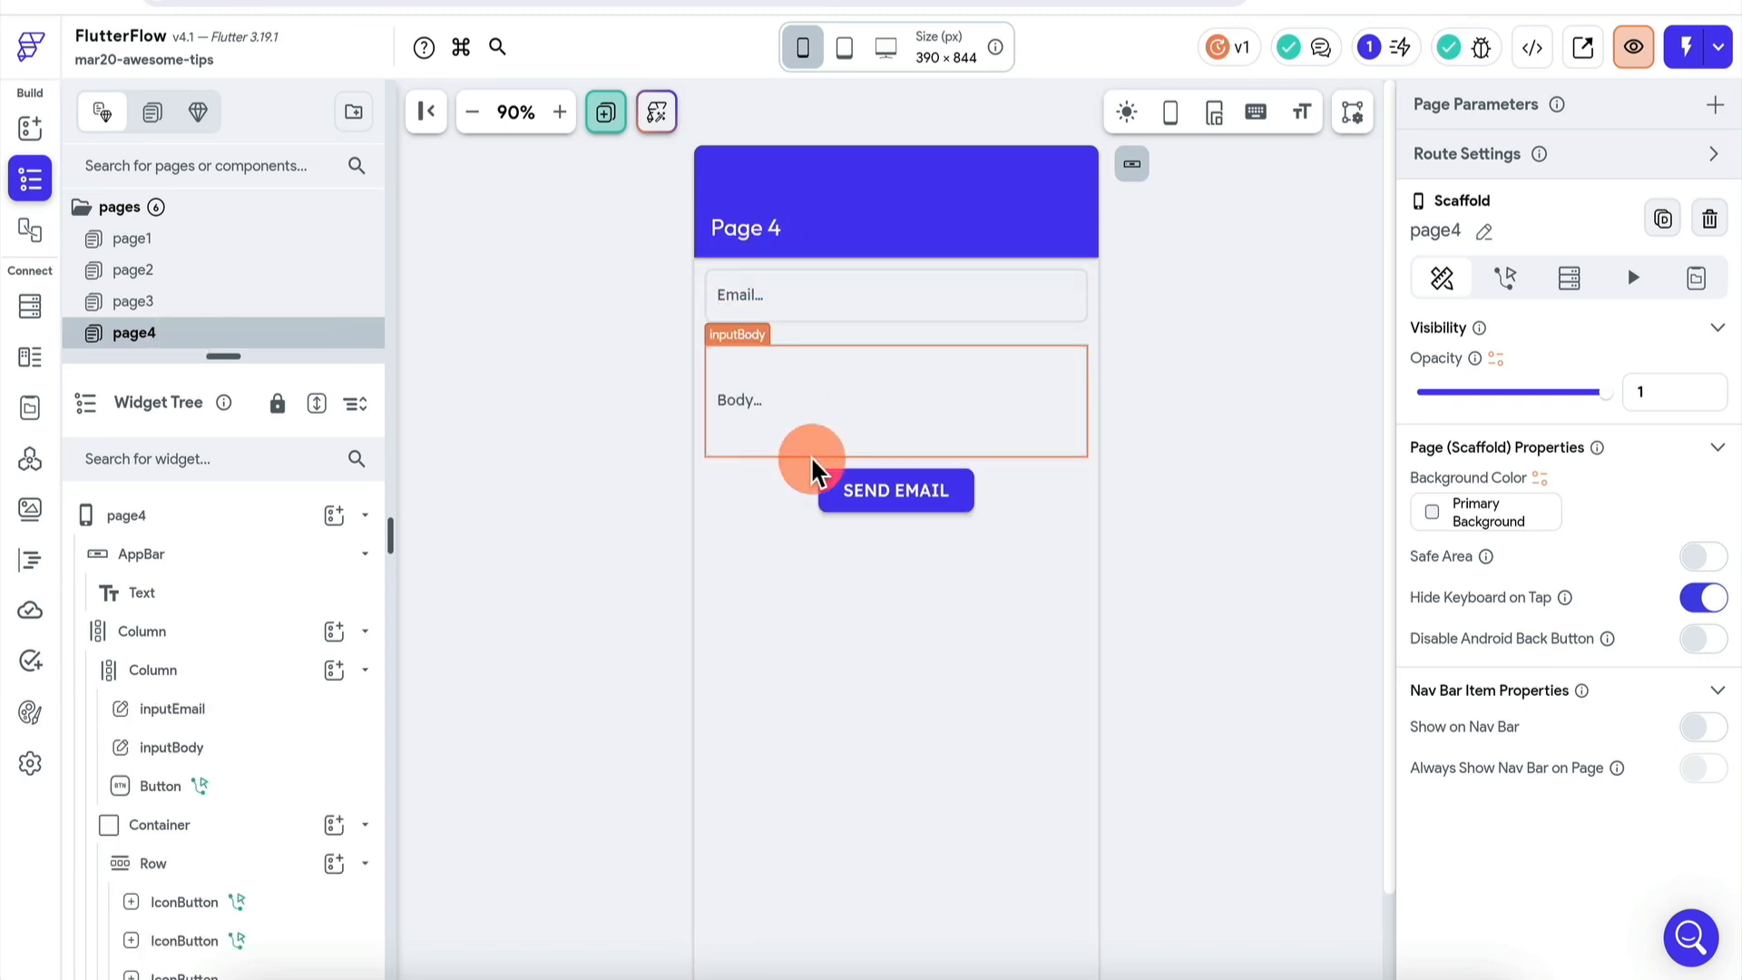
scroll(619, 434, "down", 2)
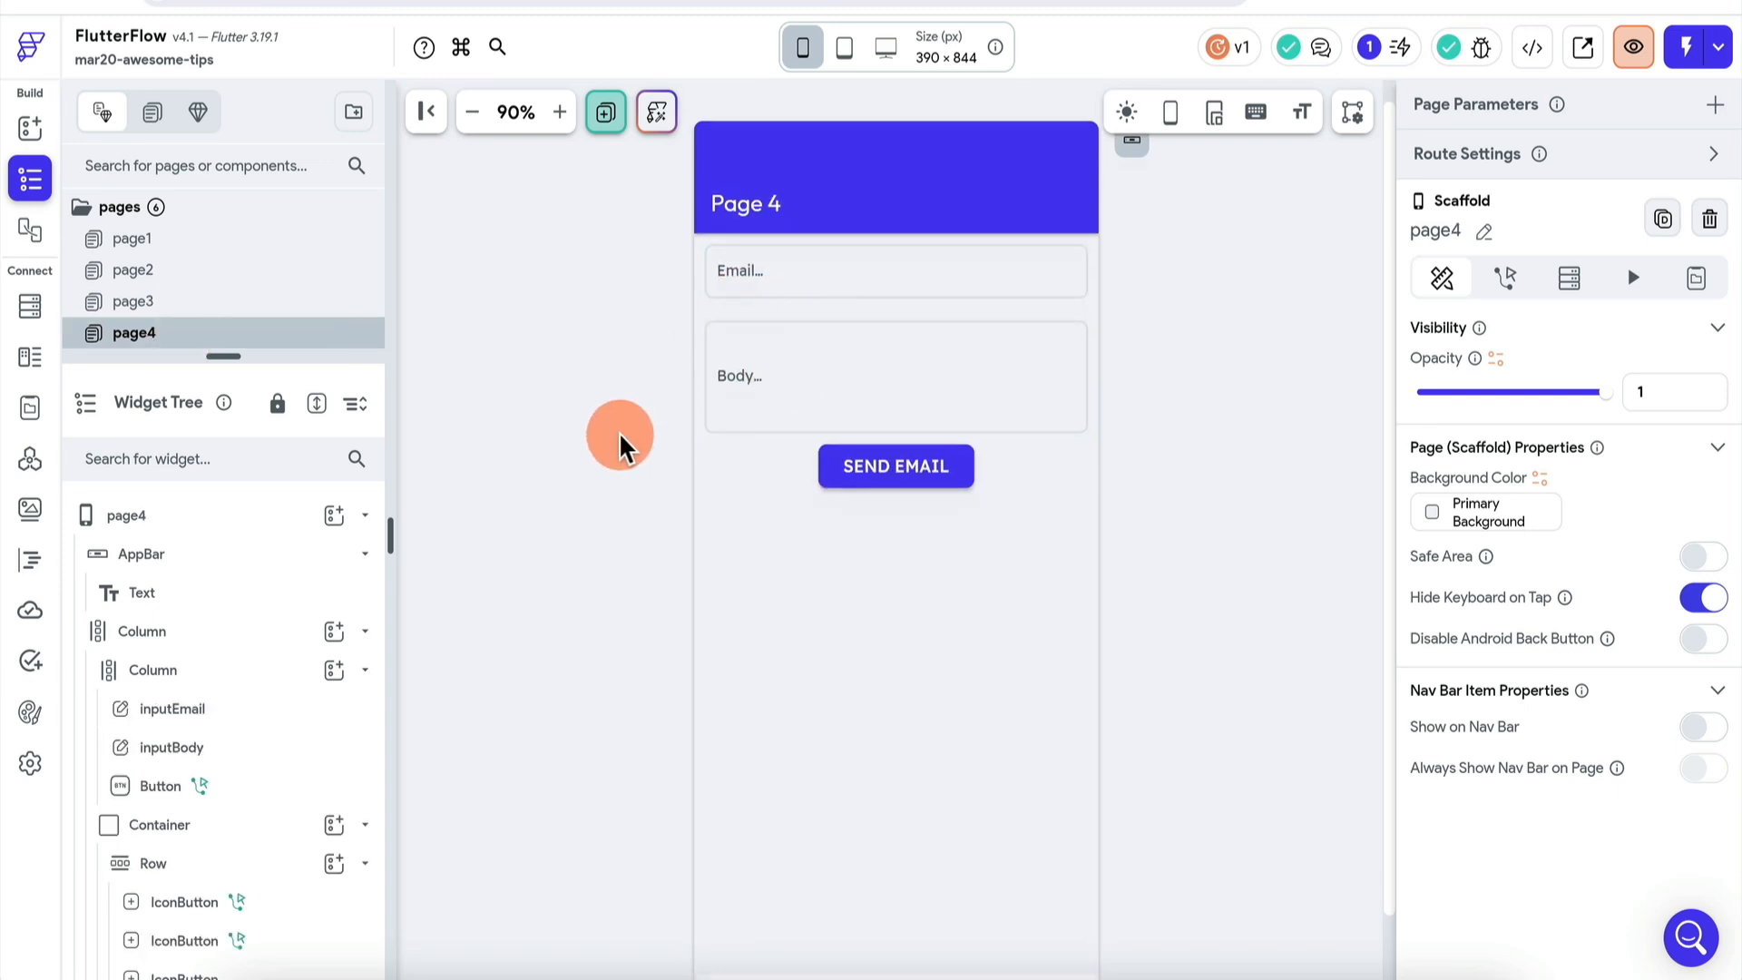
scroll(619, 435, "up", 2)
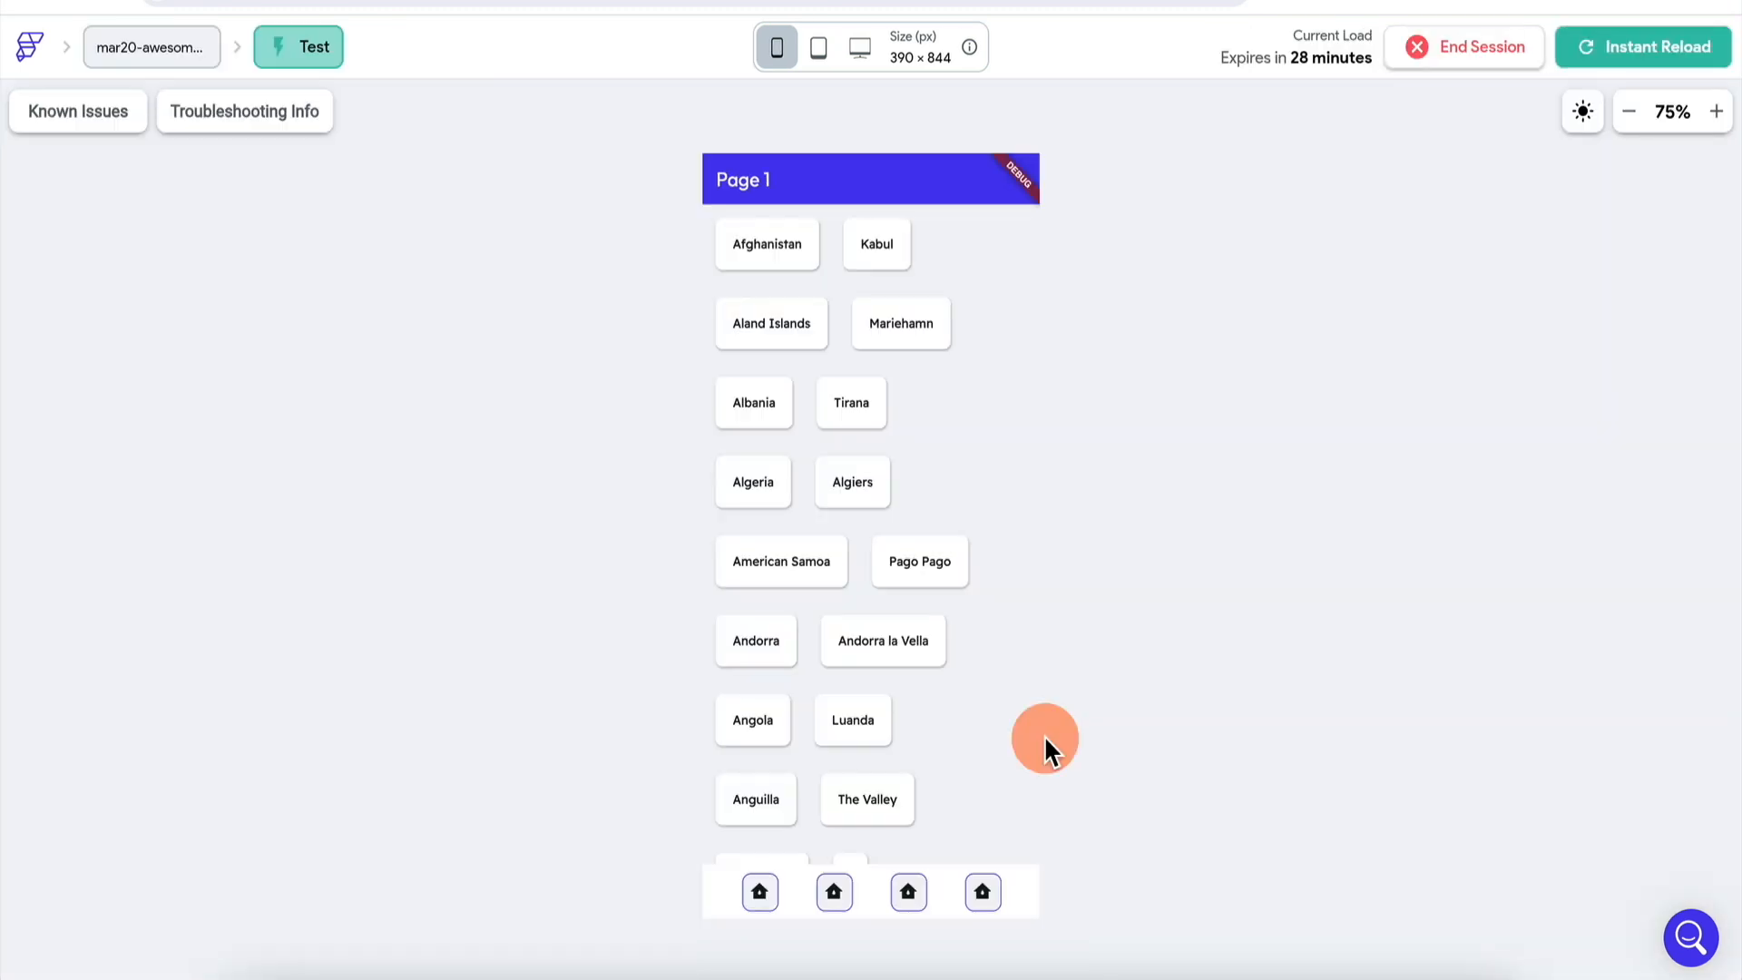
- From the test app's Page 4, send a greeting email to a Gmail recipient, then return to the editor
left_click(983, 892)
left_click(774, 229)
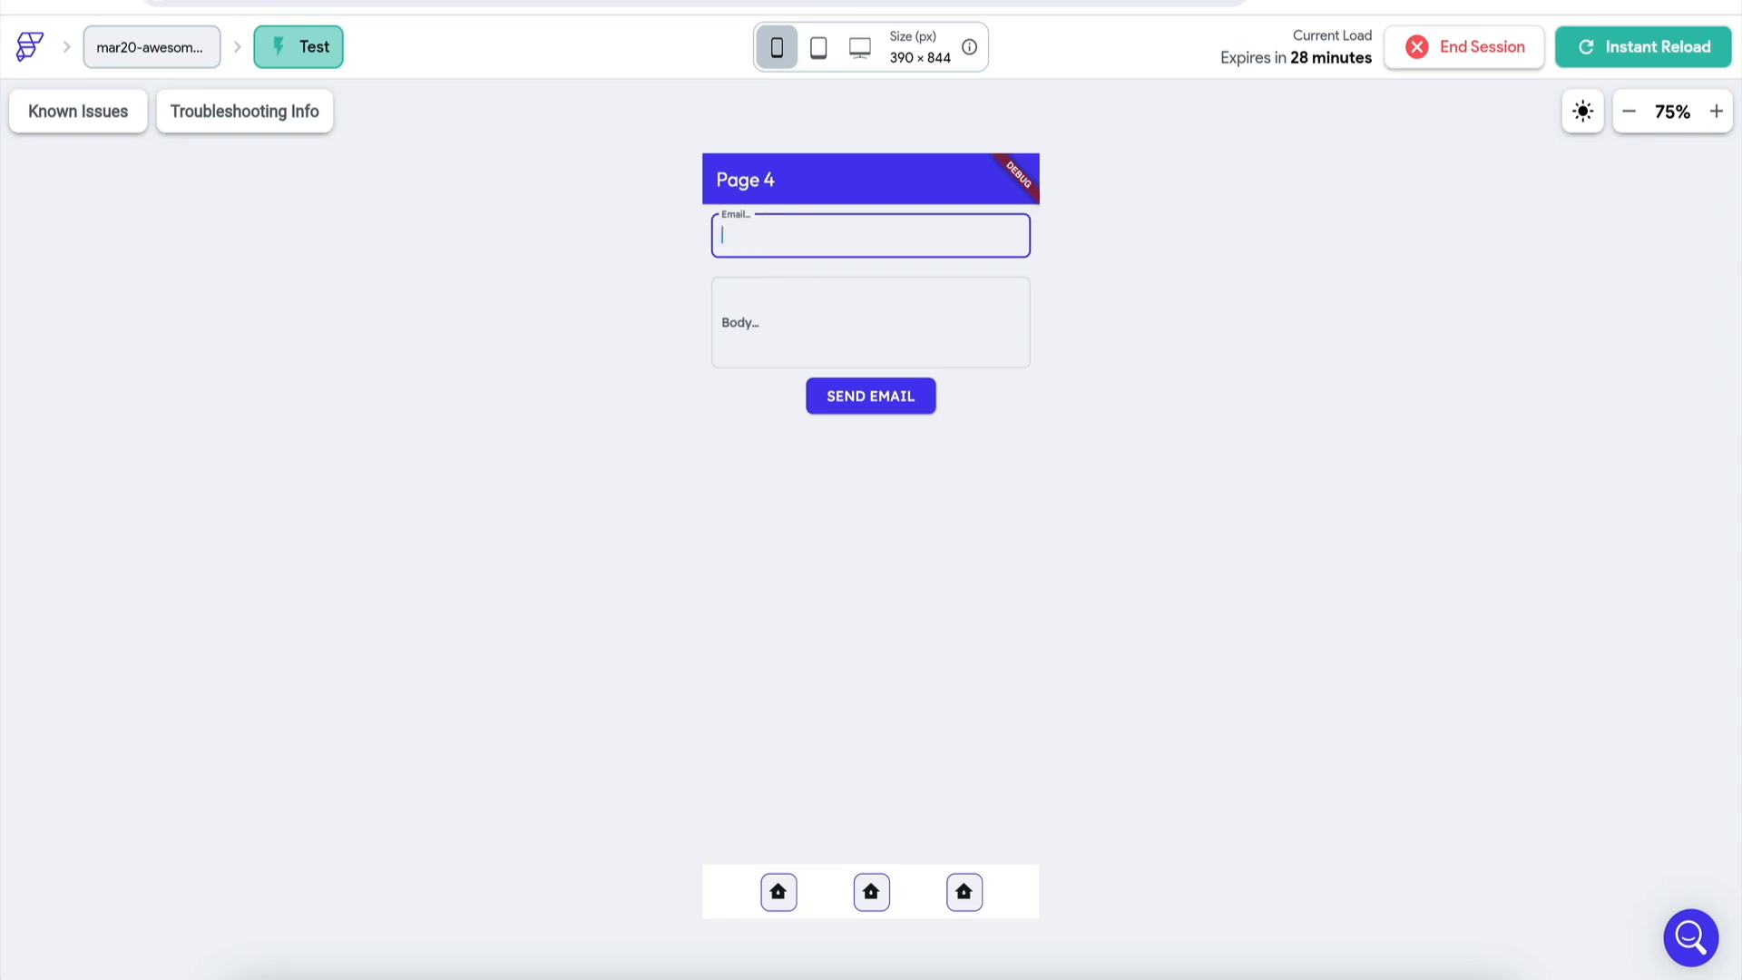
key("Tab")
type("Hey James, here's an")
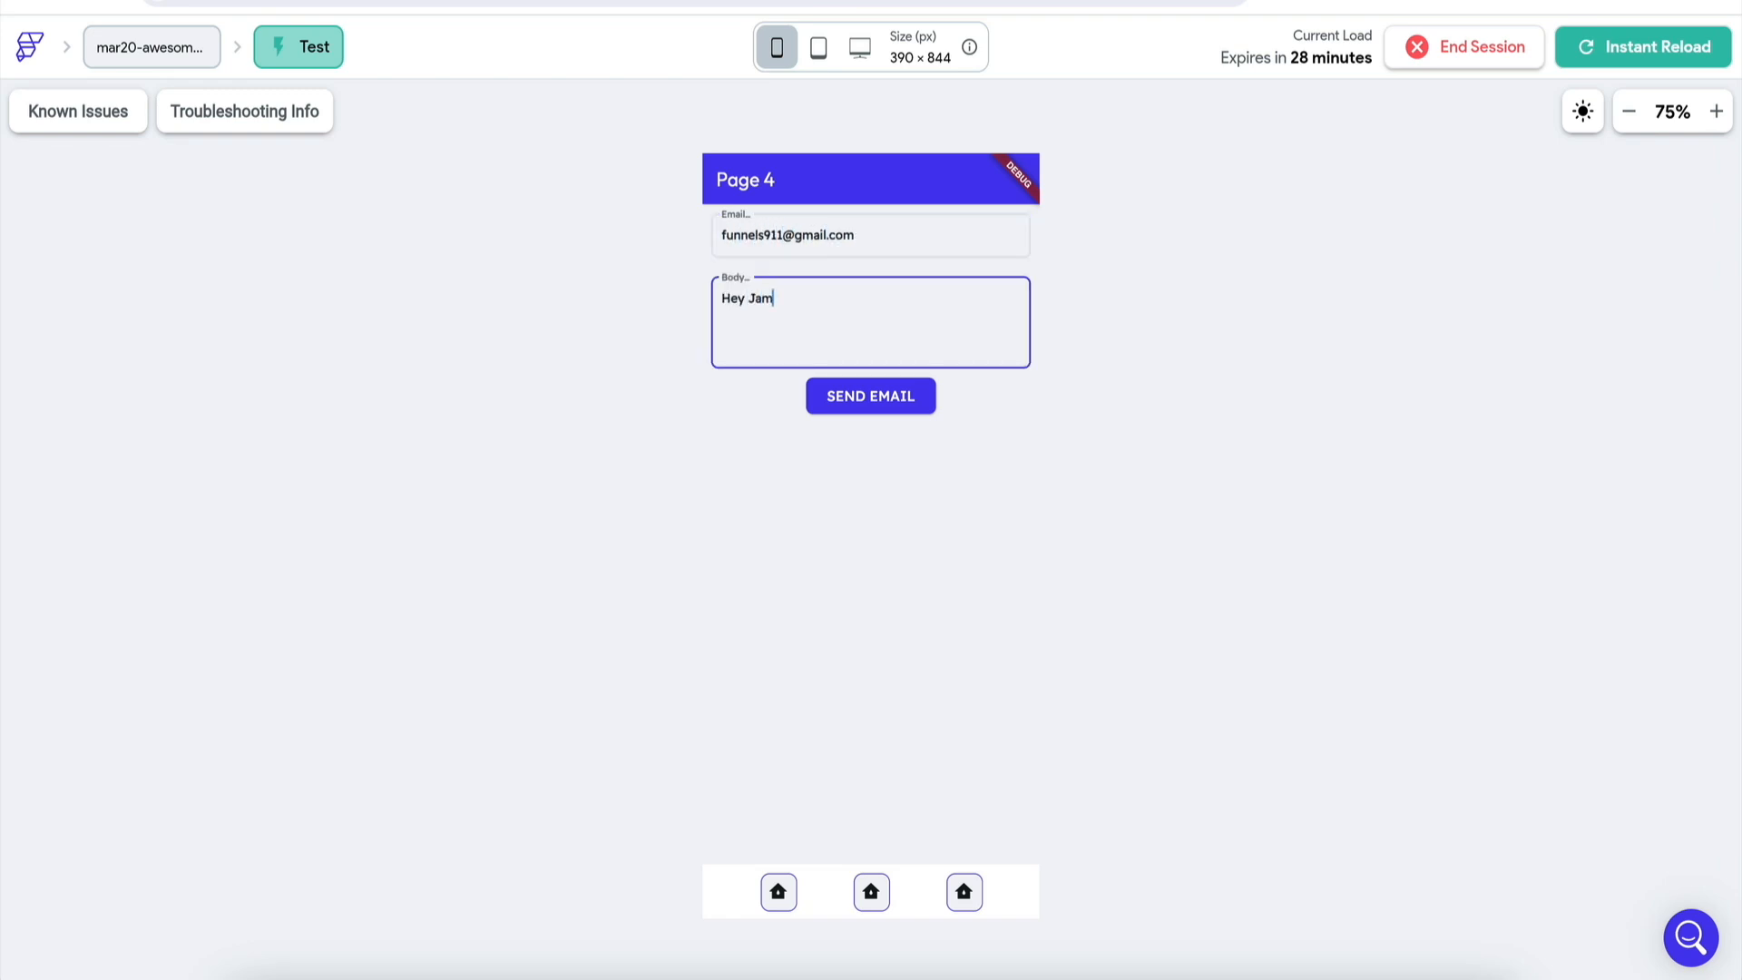
type(" email from FlutterFlow!")
left_click(881, 410)
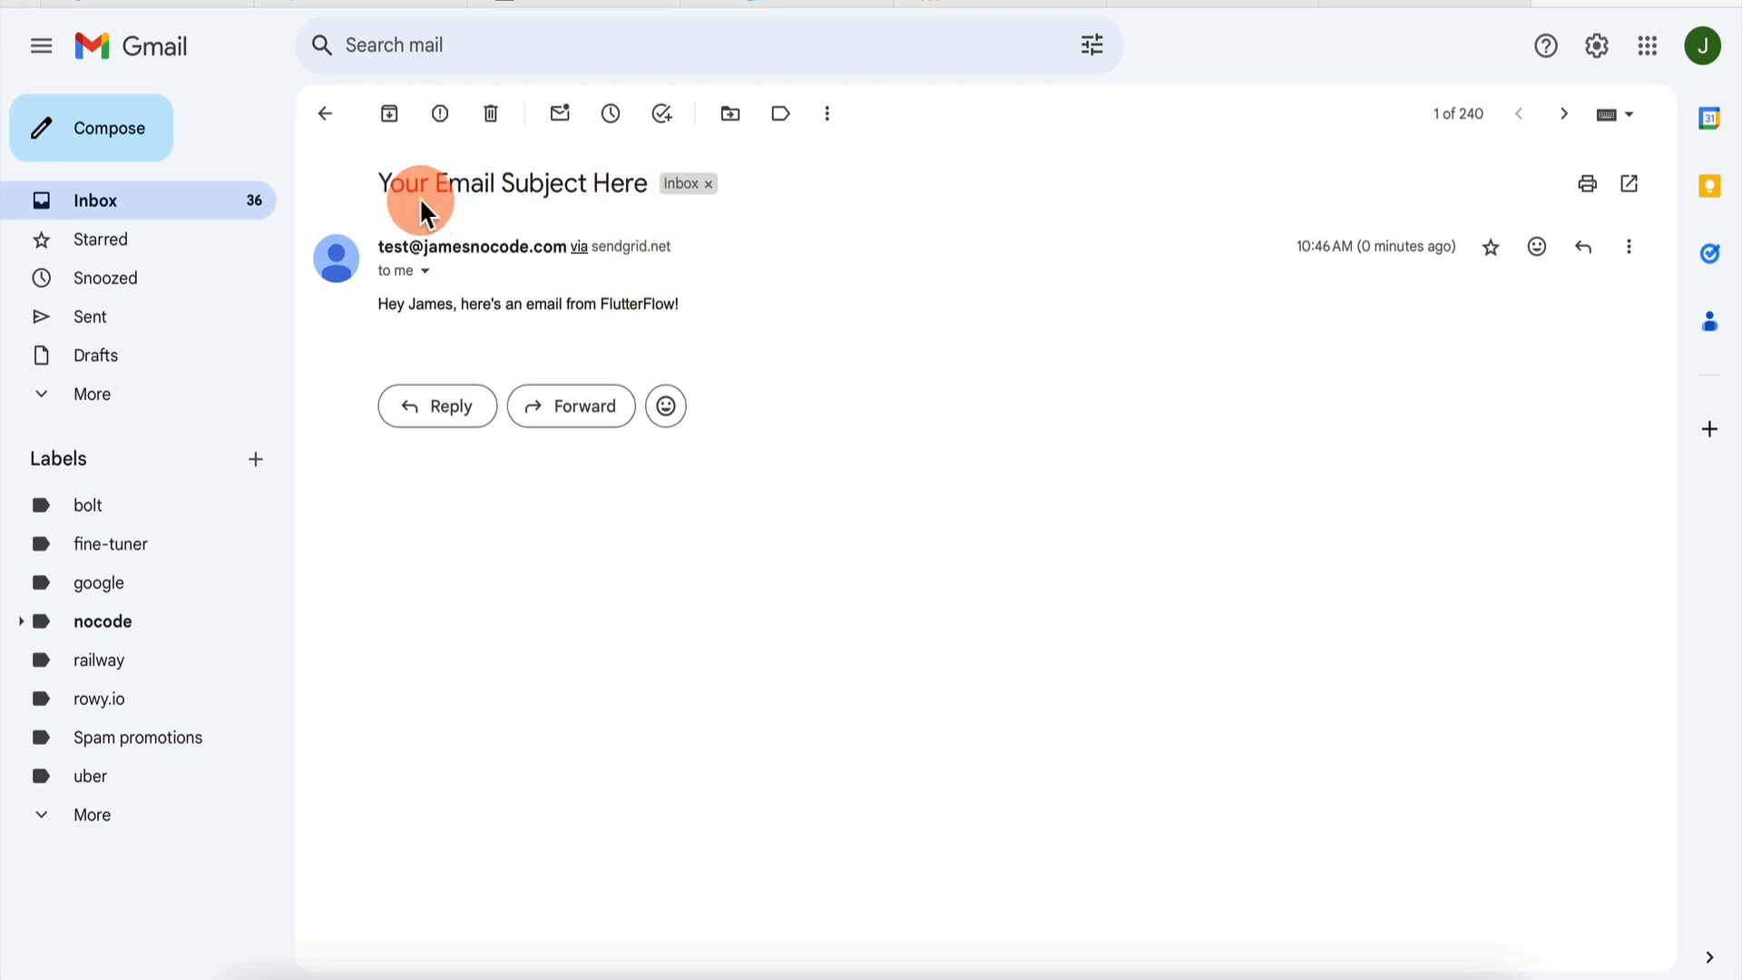
left_click(572, 977)
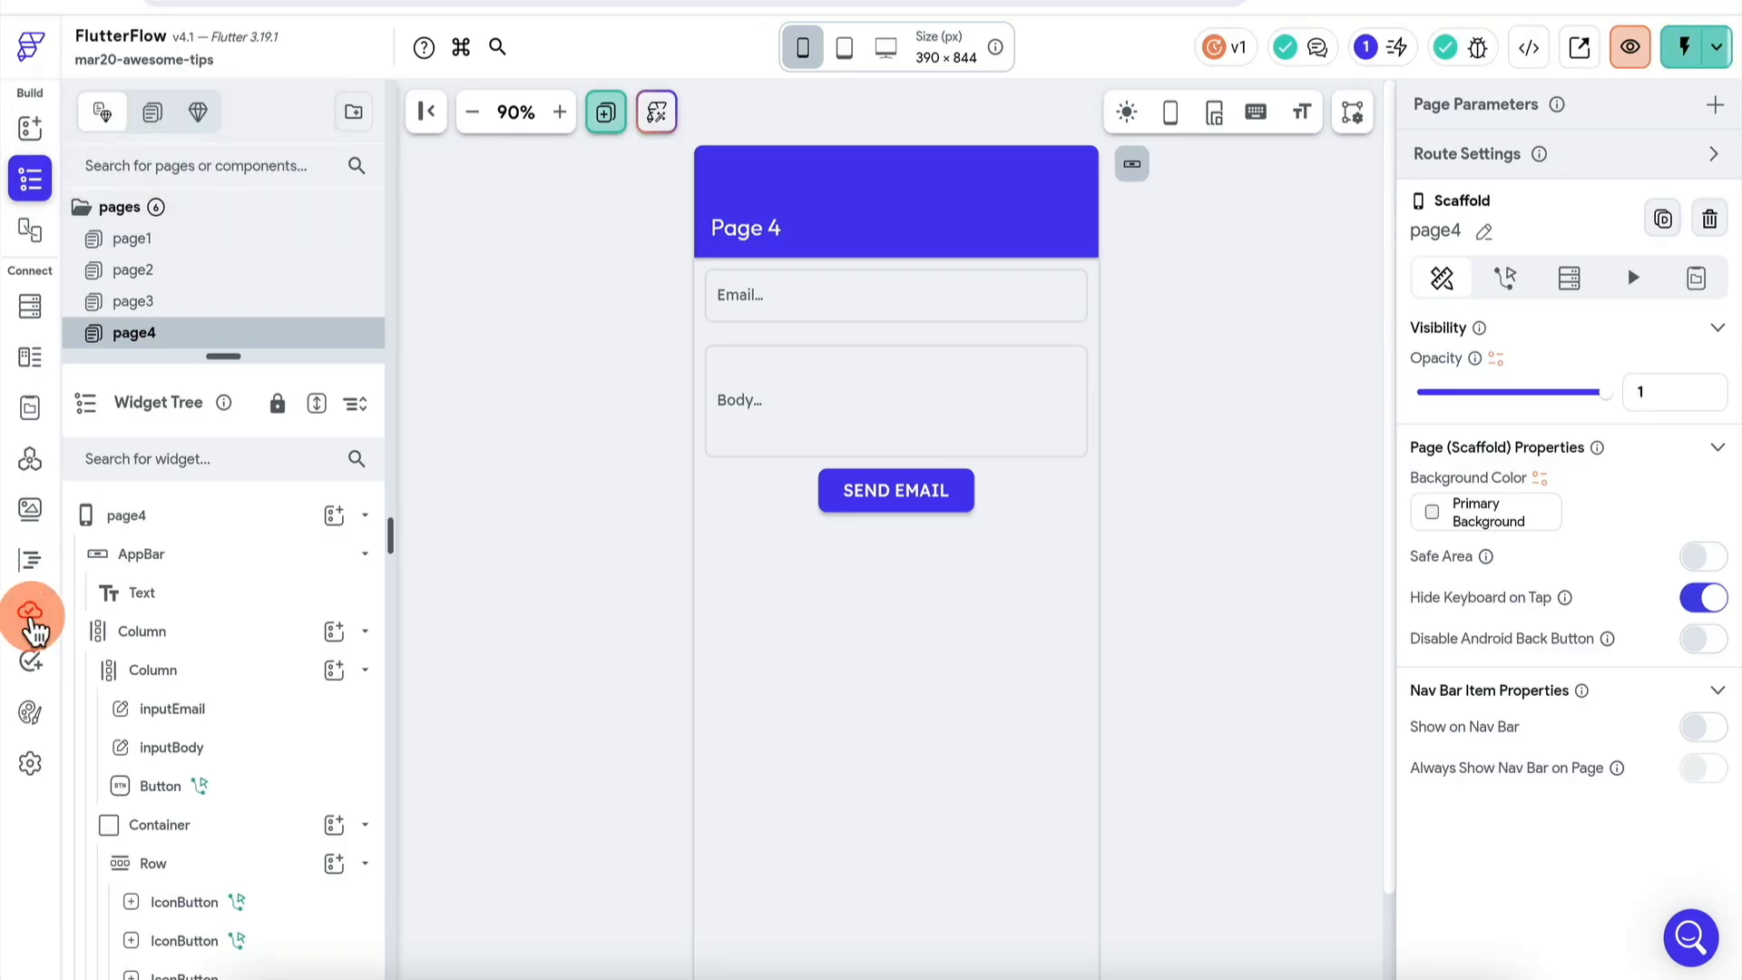
- Review the sendEmail function's SendGrid code, then switch to the running test session
left_click(32, 613)
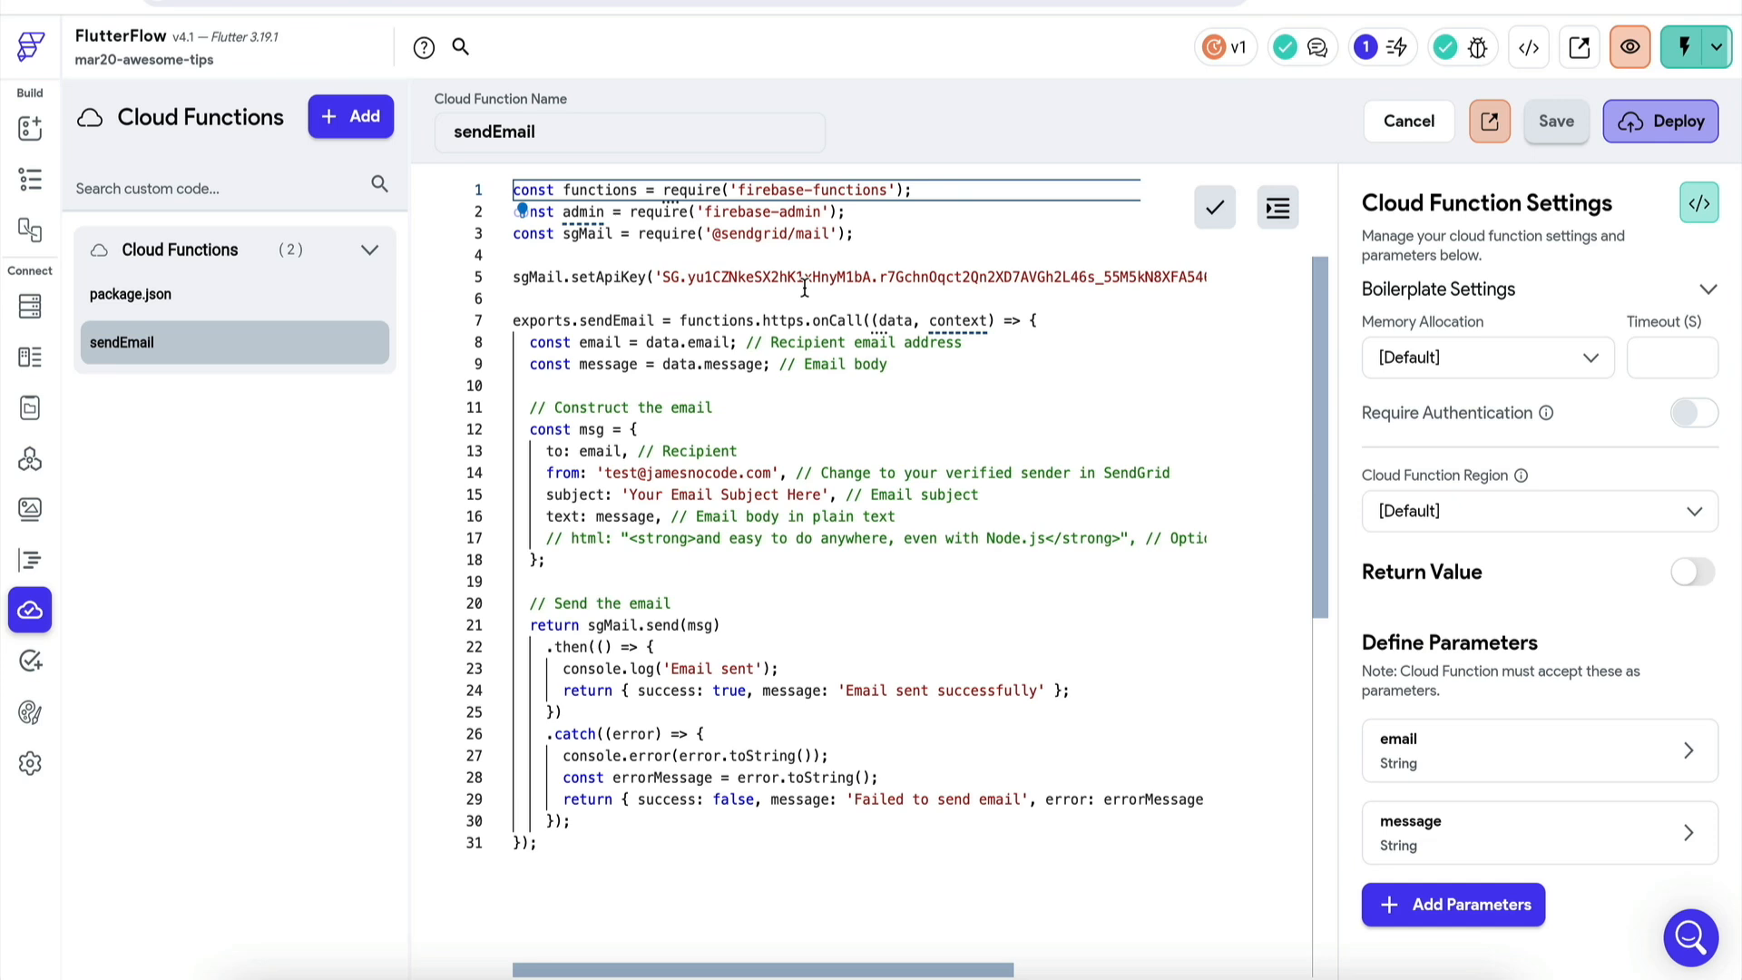
left_click(563, 490)
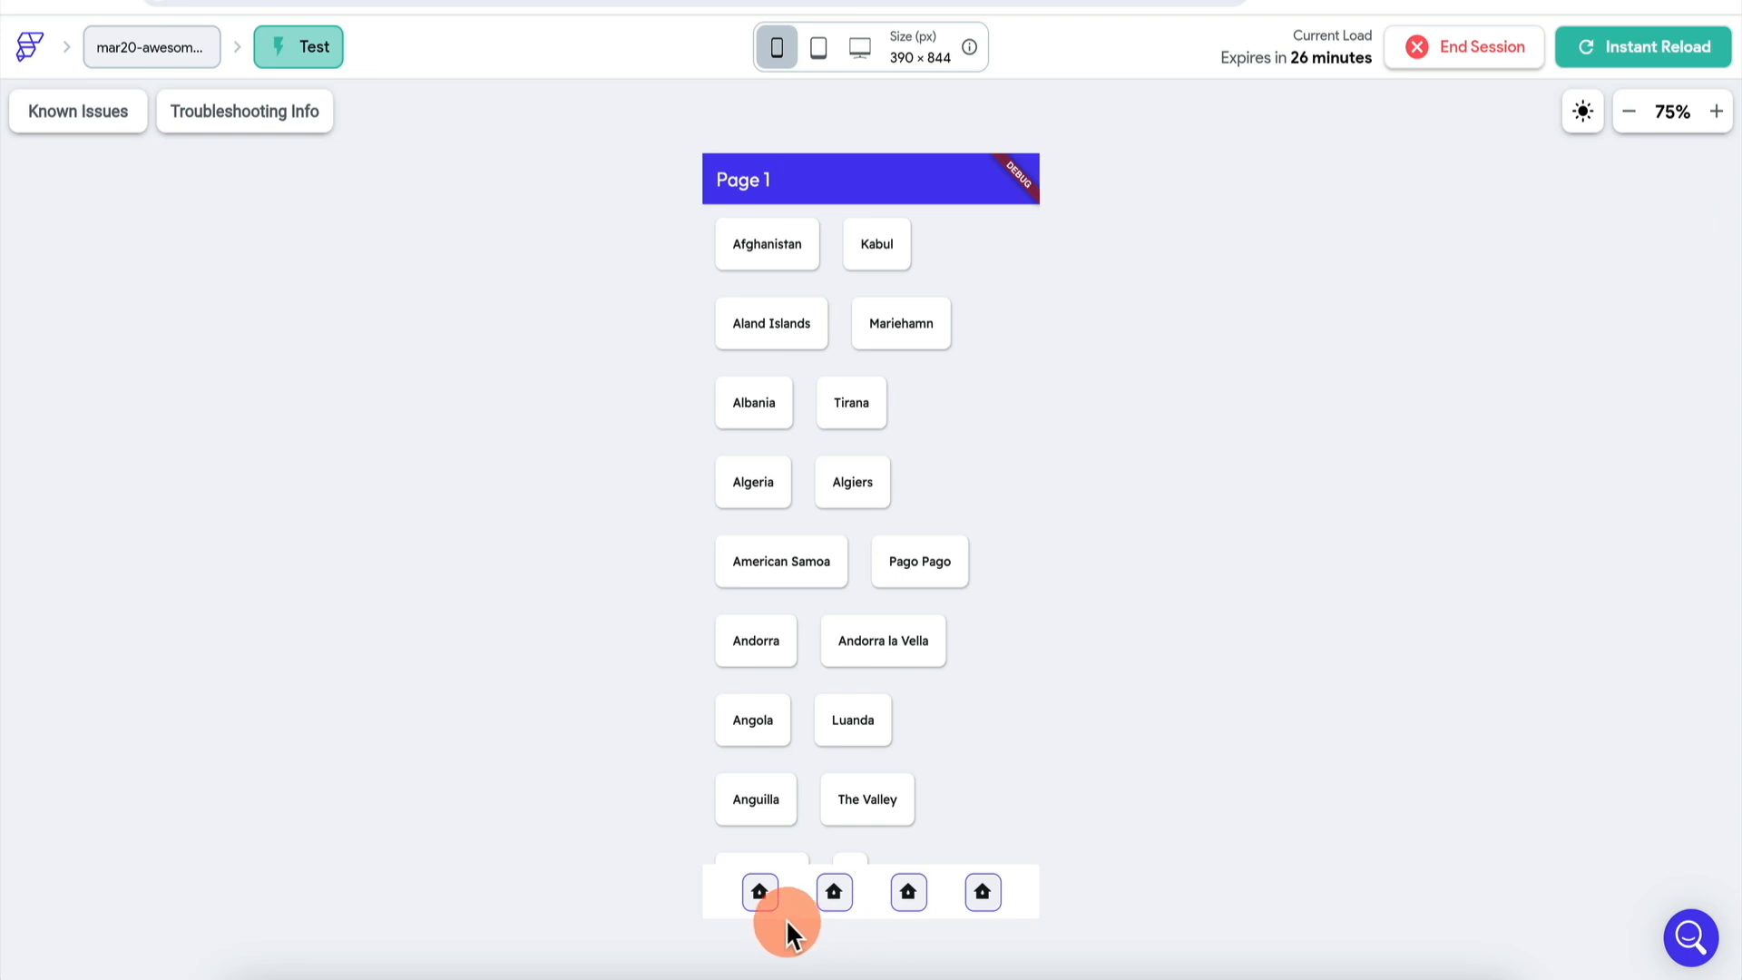
left_click(763, 900)
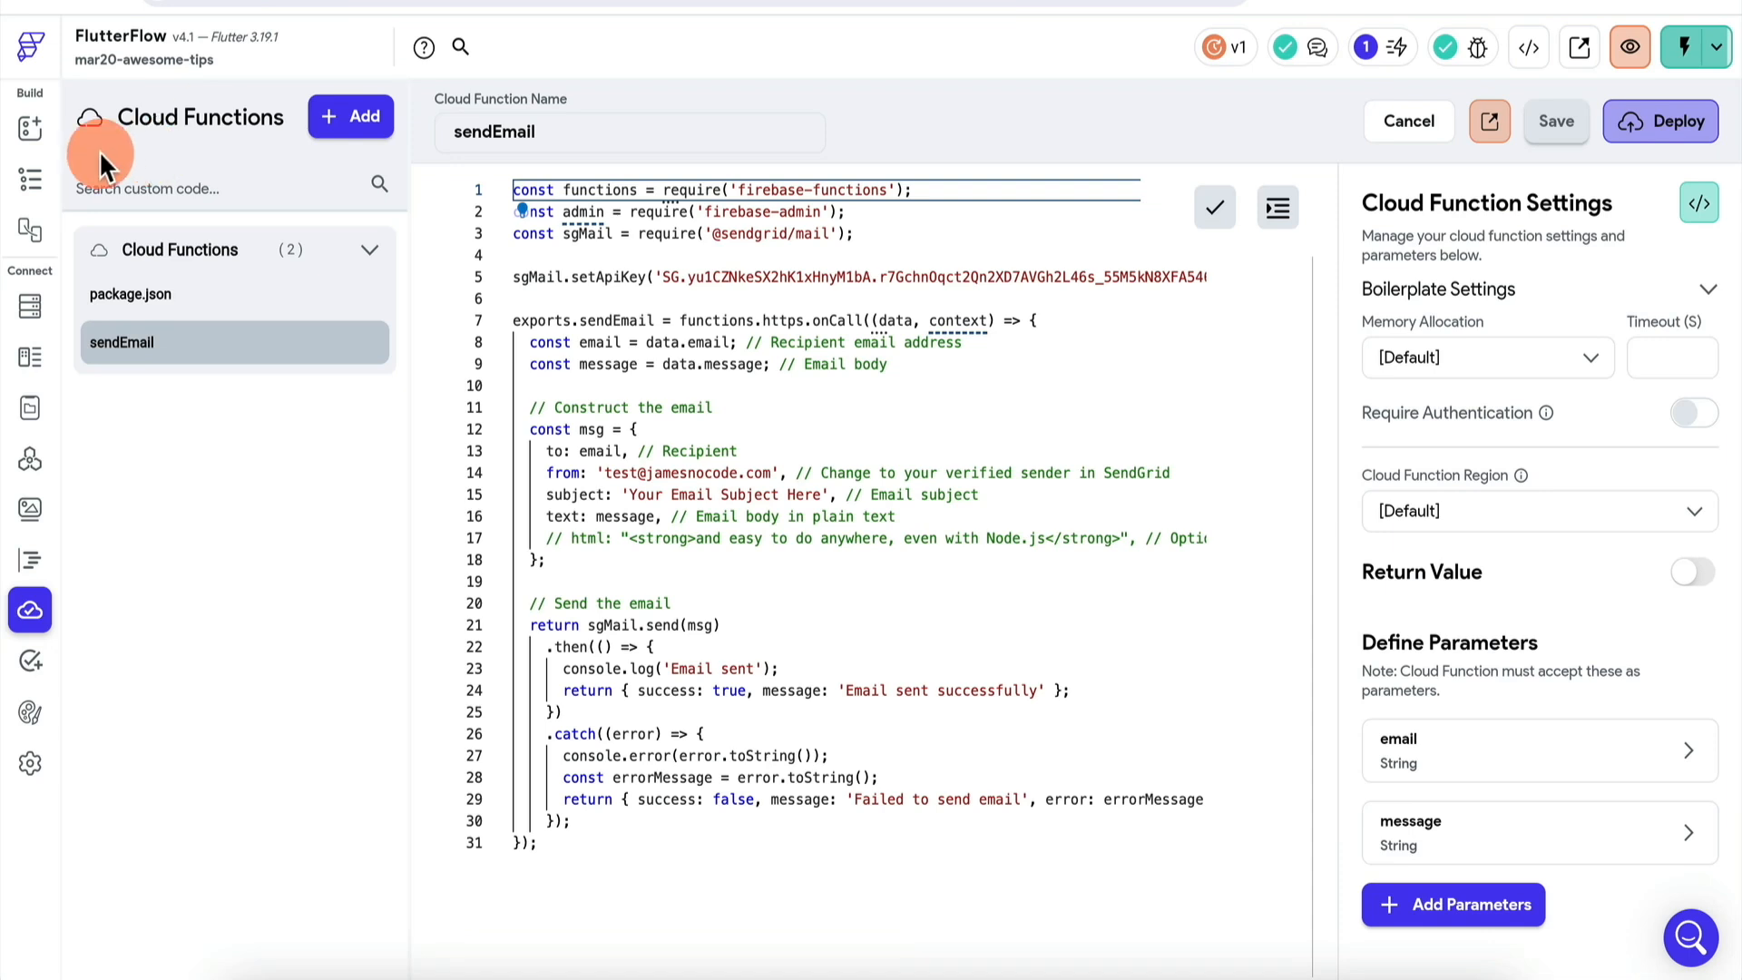
left_click(30, 178)
scroll(573, 841, "down", 2)
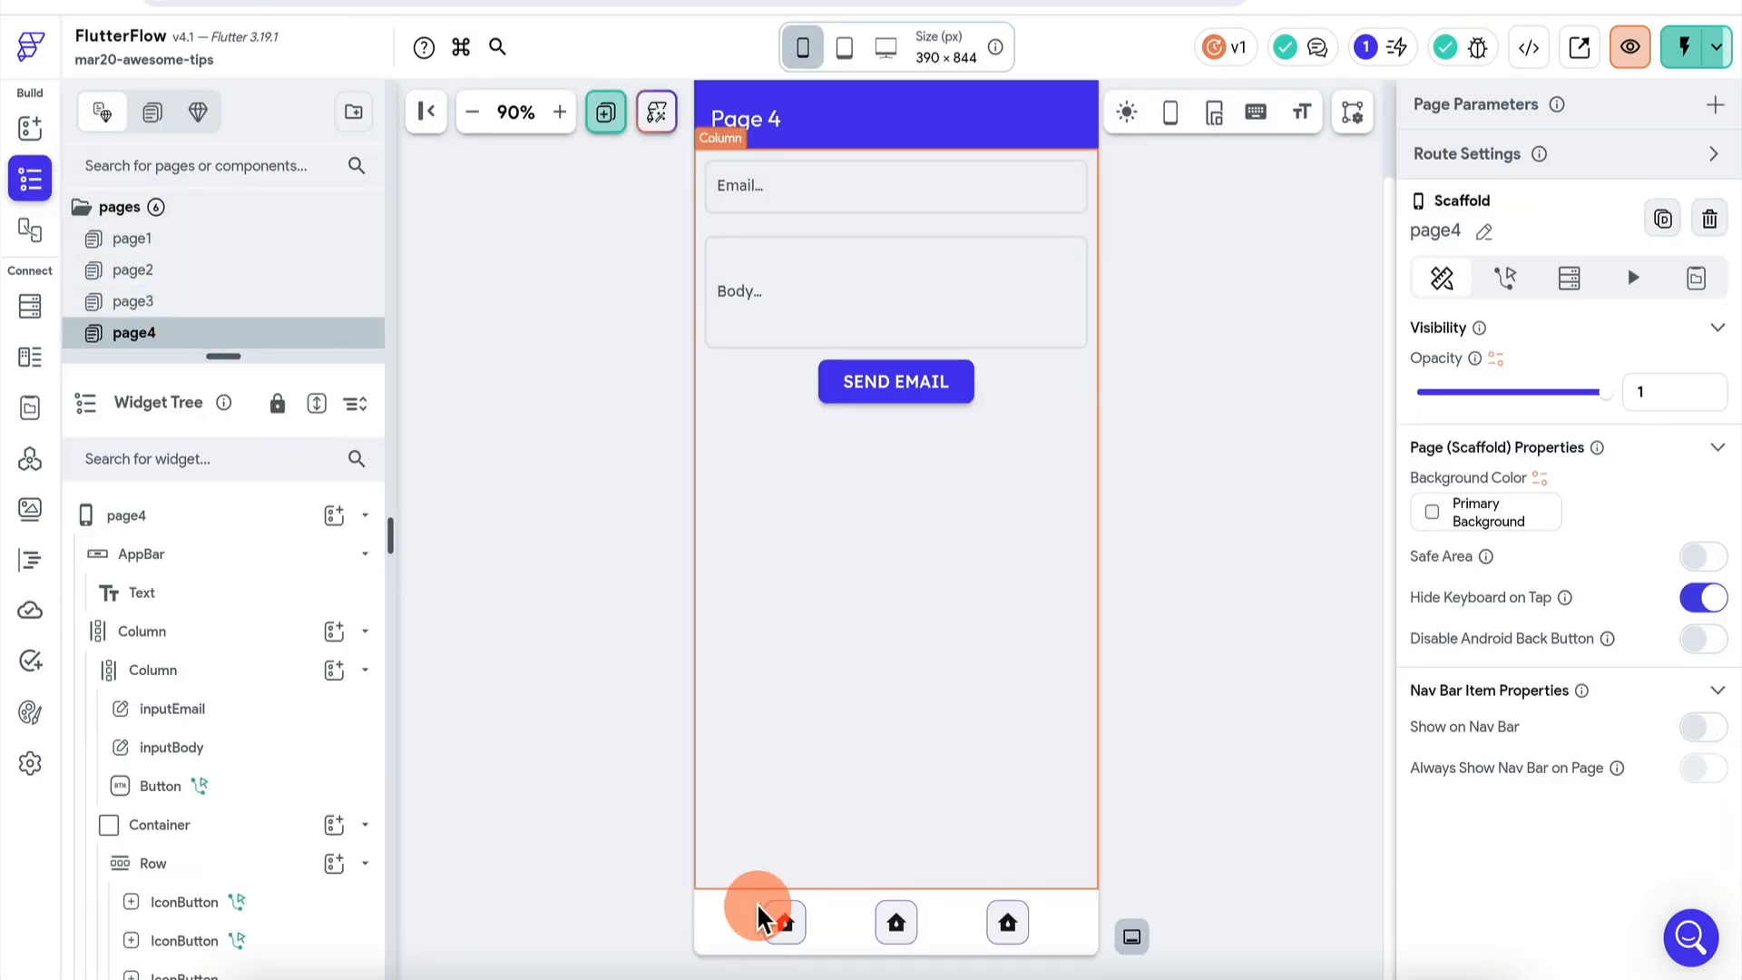
scroll(272, 308, "down", 2)
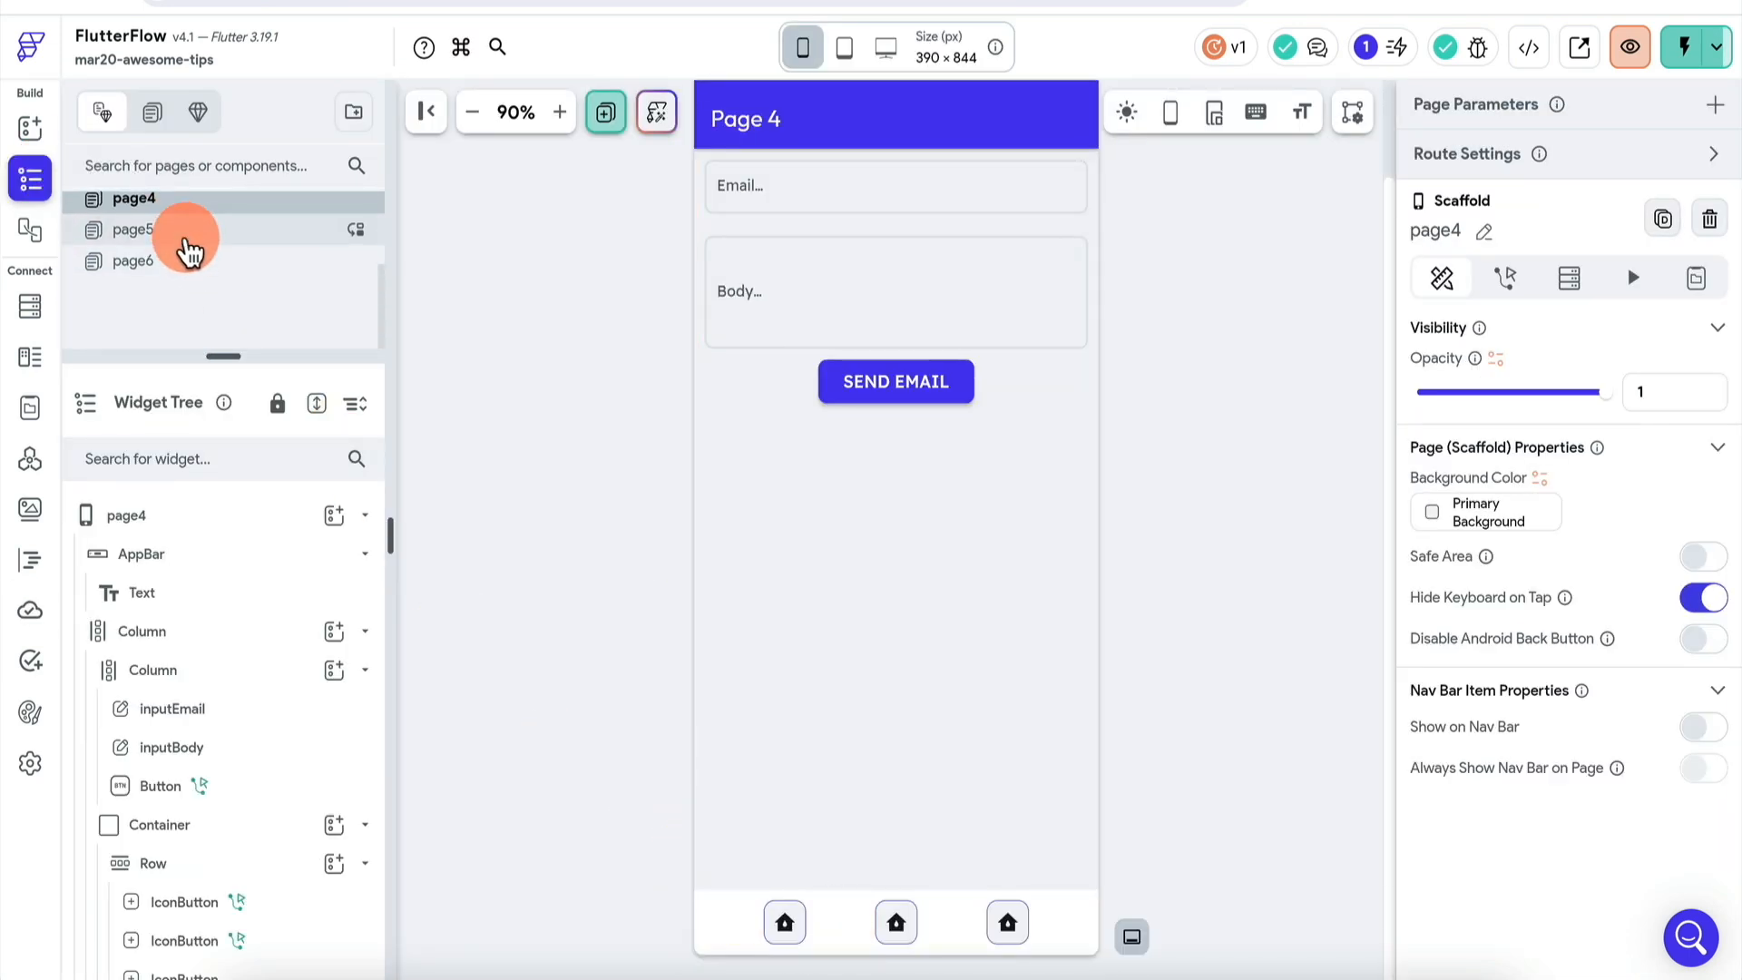
left_click(182, 230)
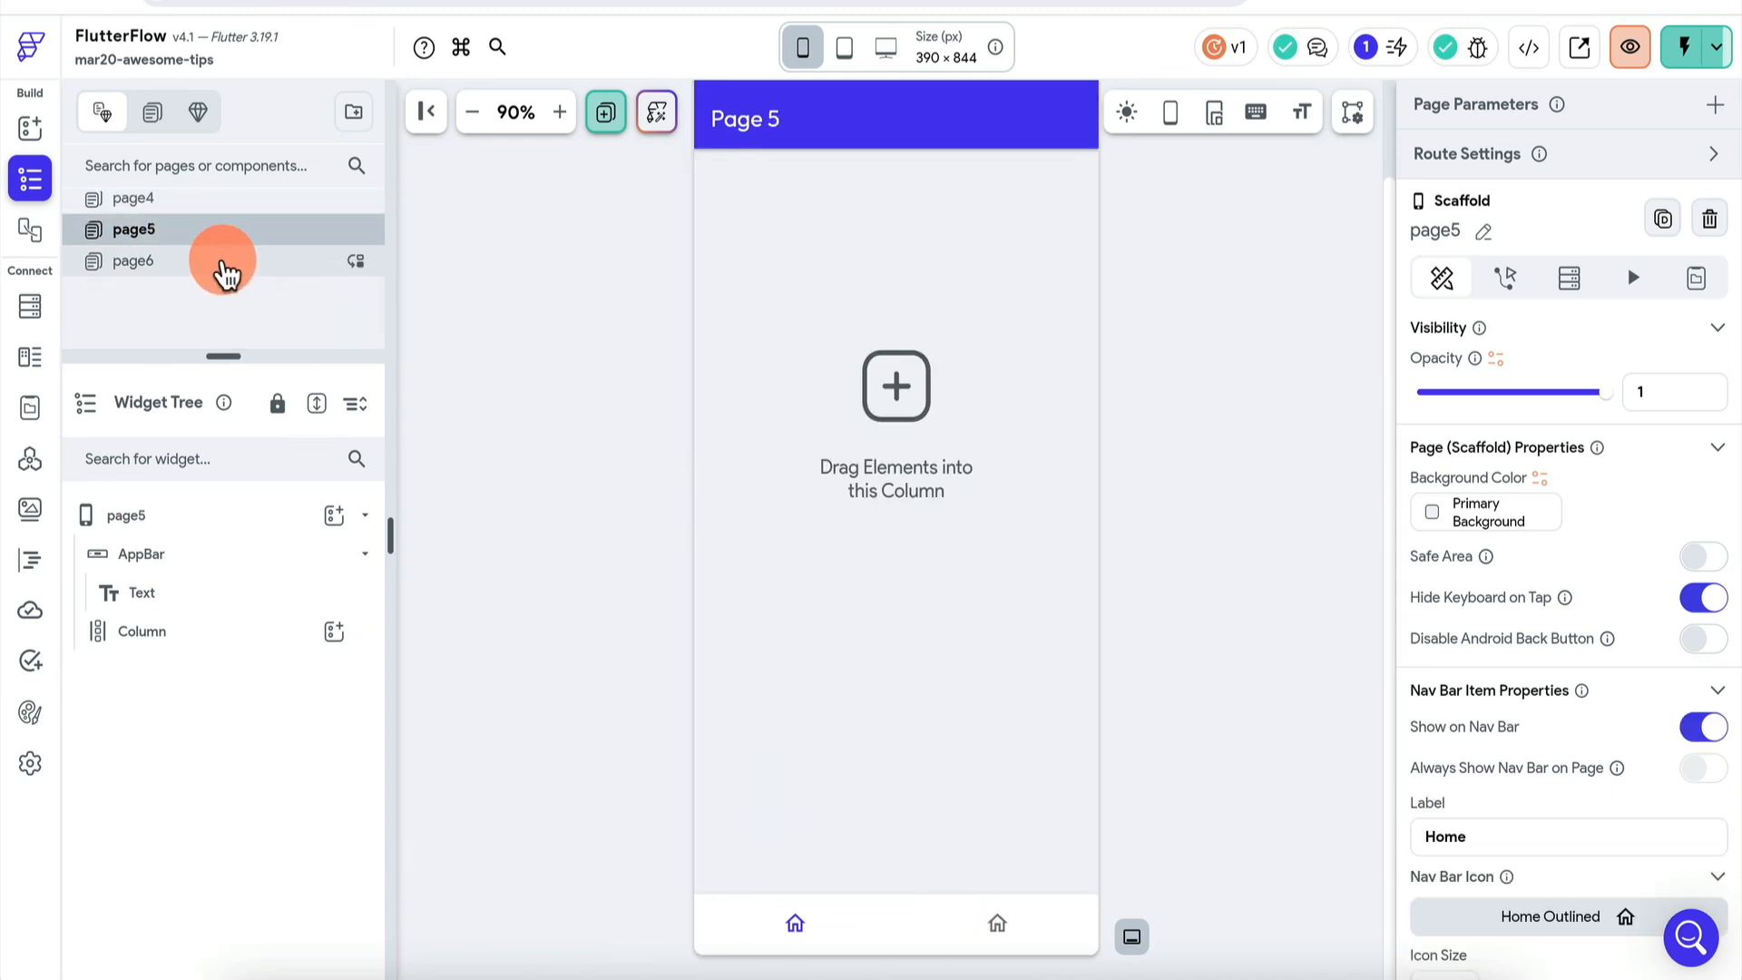
left_click(226, 263)
scroll(181, 350, "up", 2)
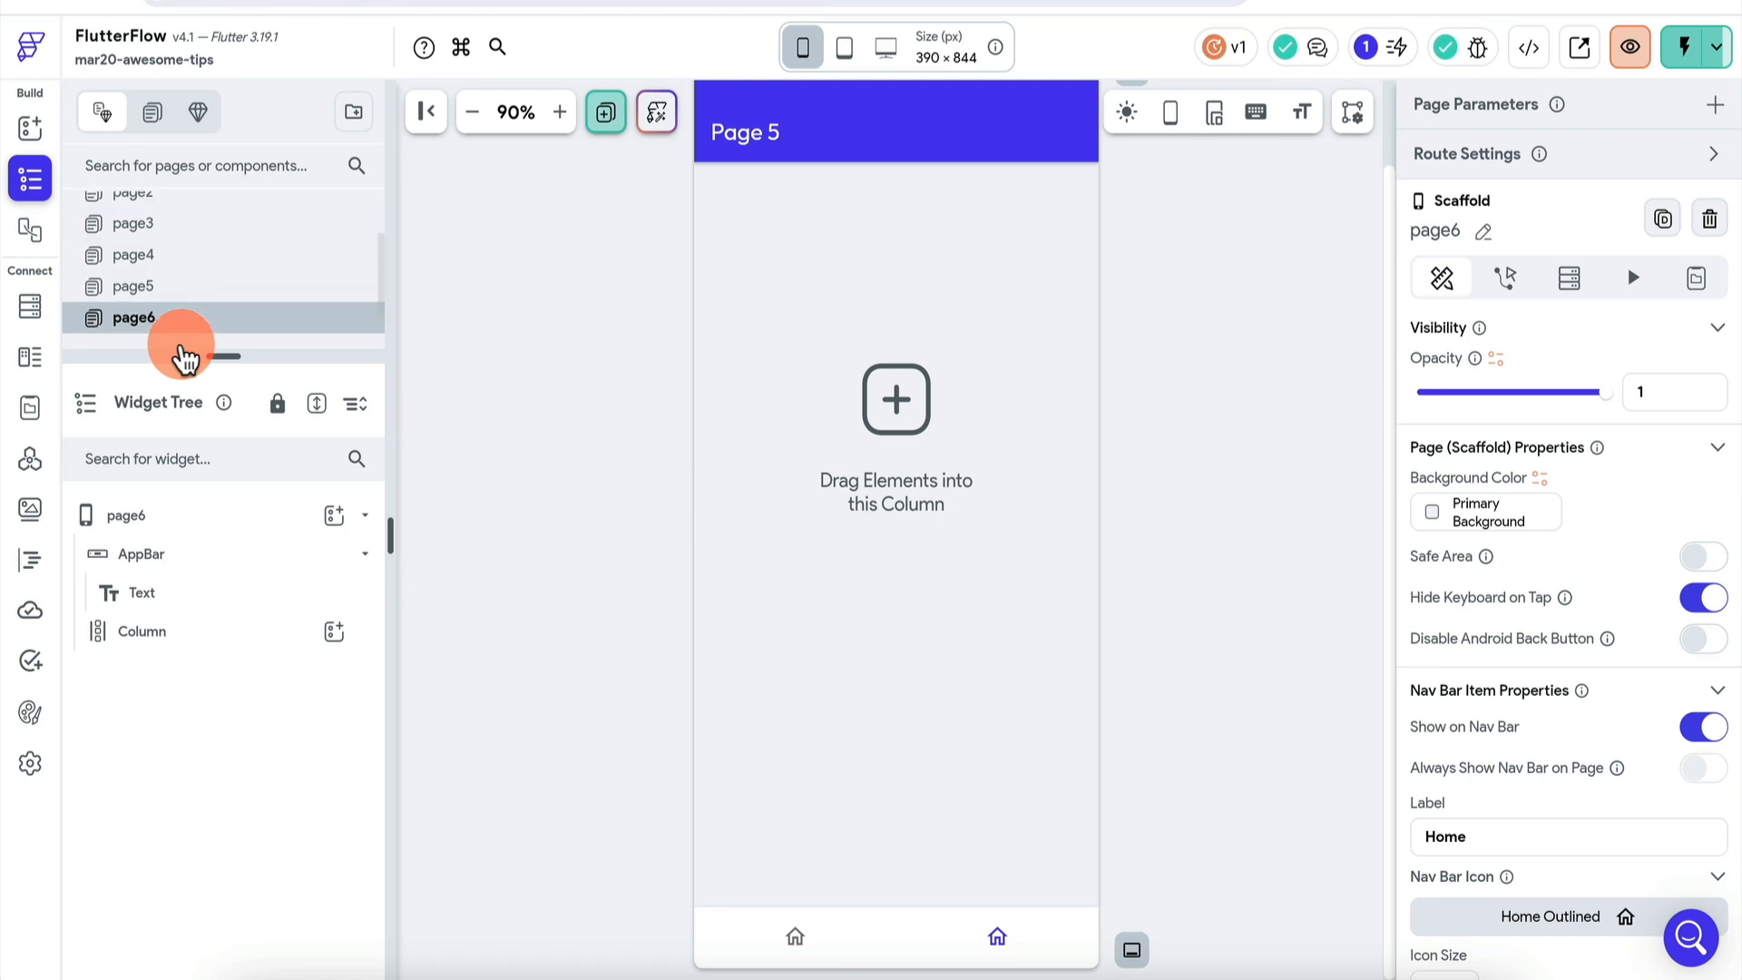
left_click(201, 262)
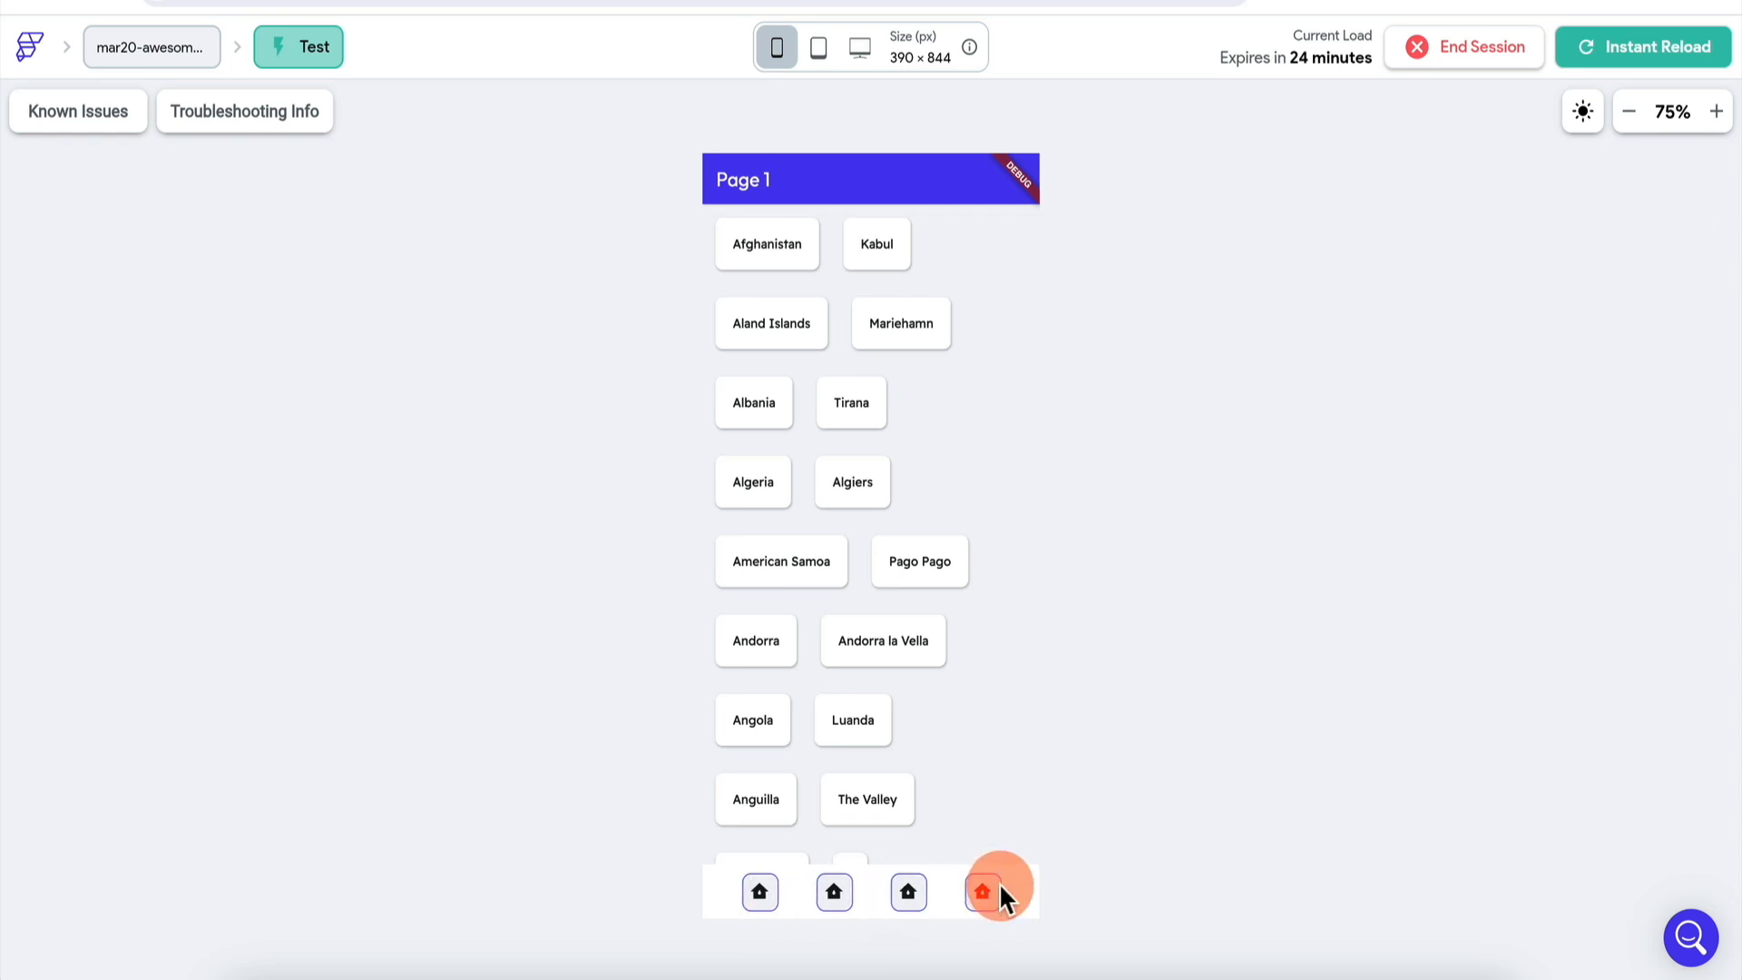
left_click(835, 892)
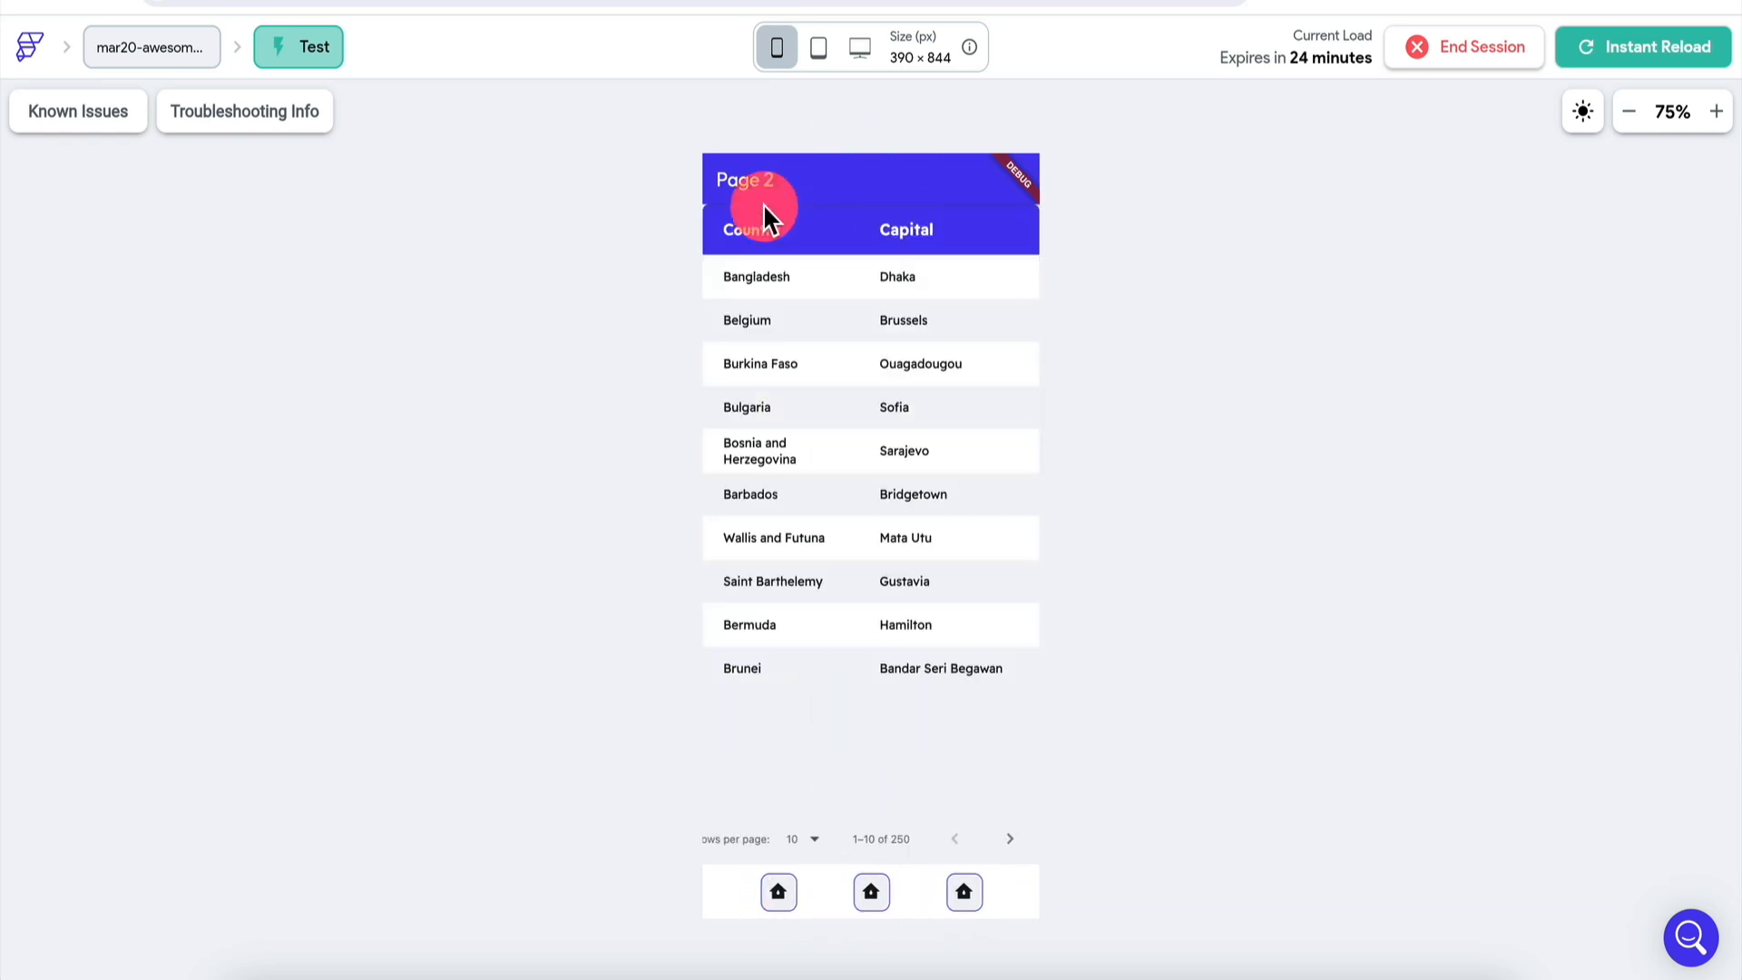
left_click(779, 893)
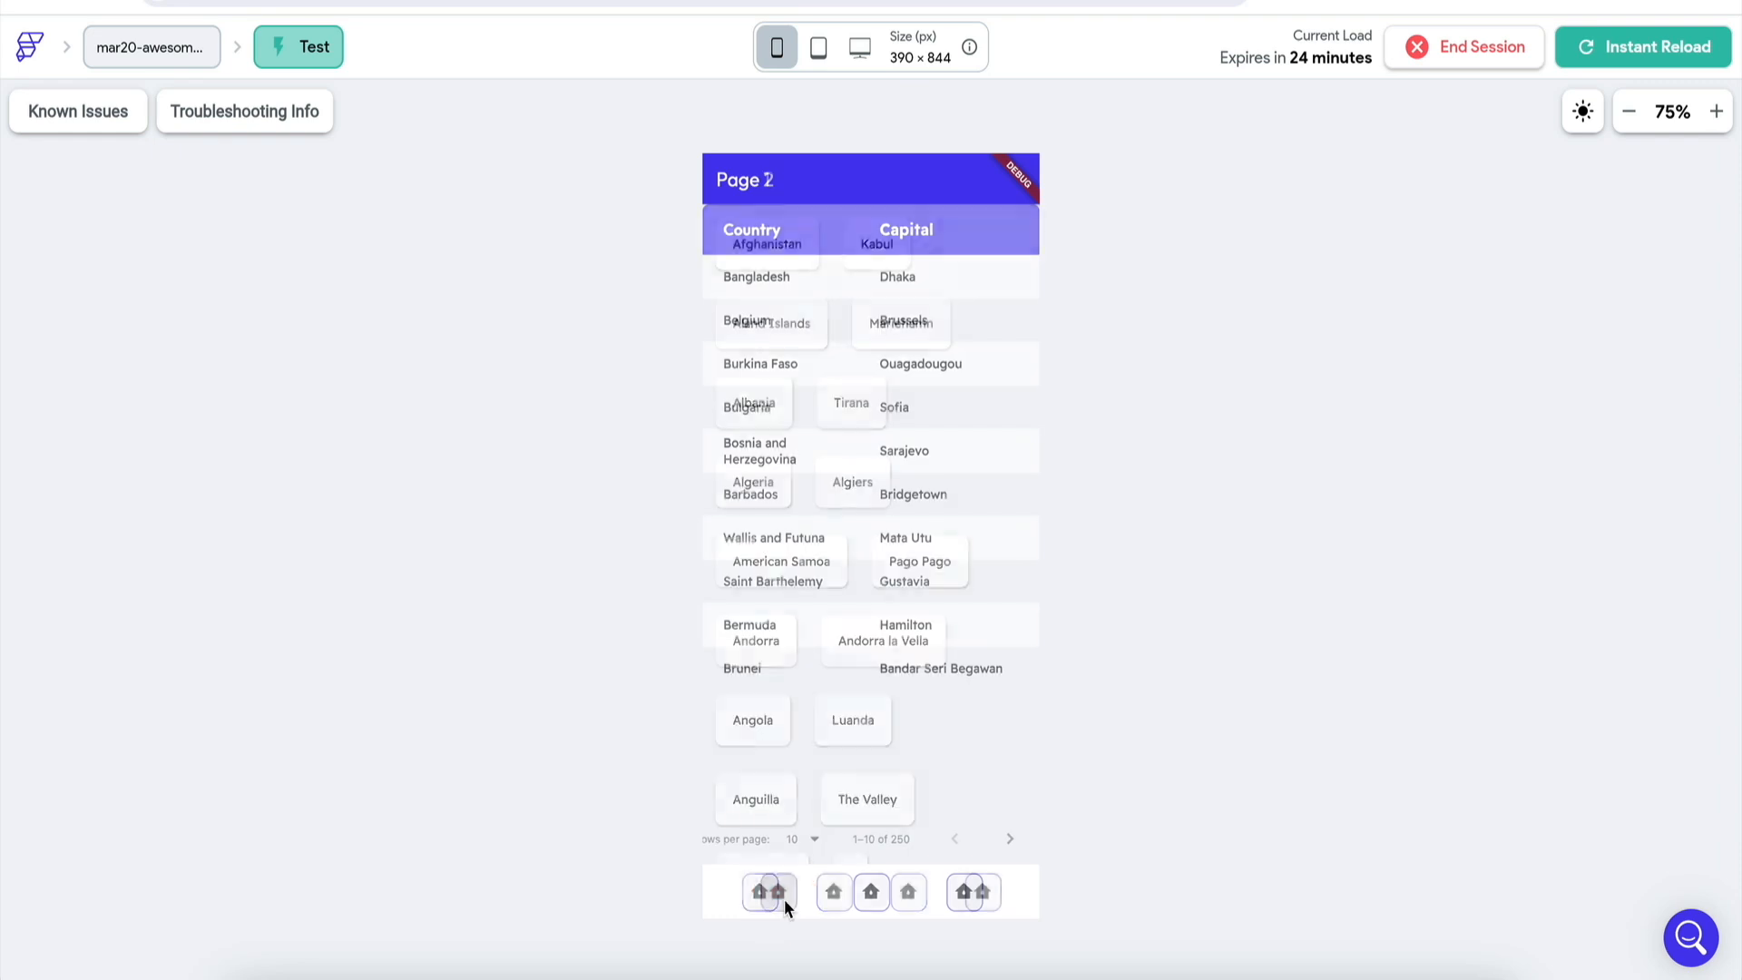
left_click(836, 896)
left_click(964, 893)
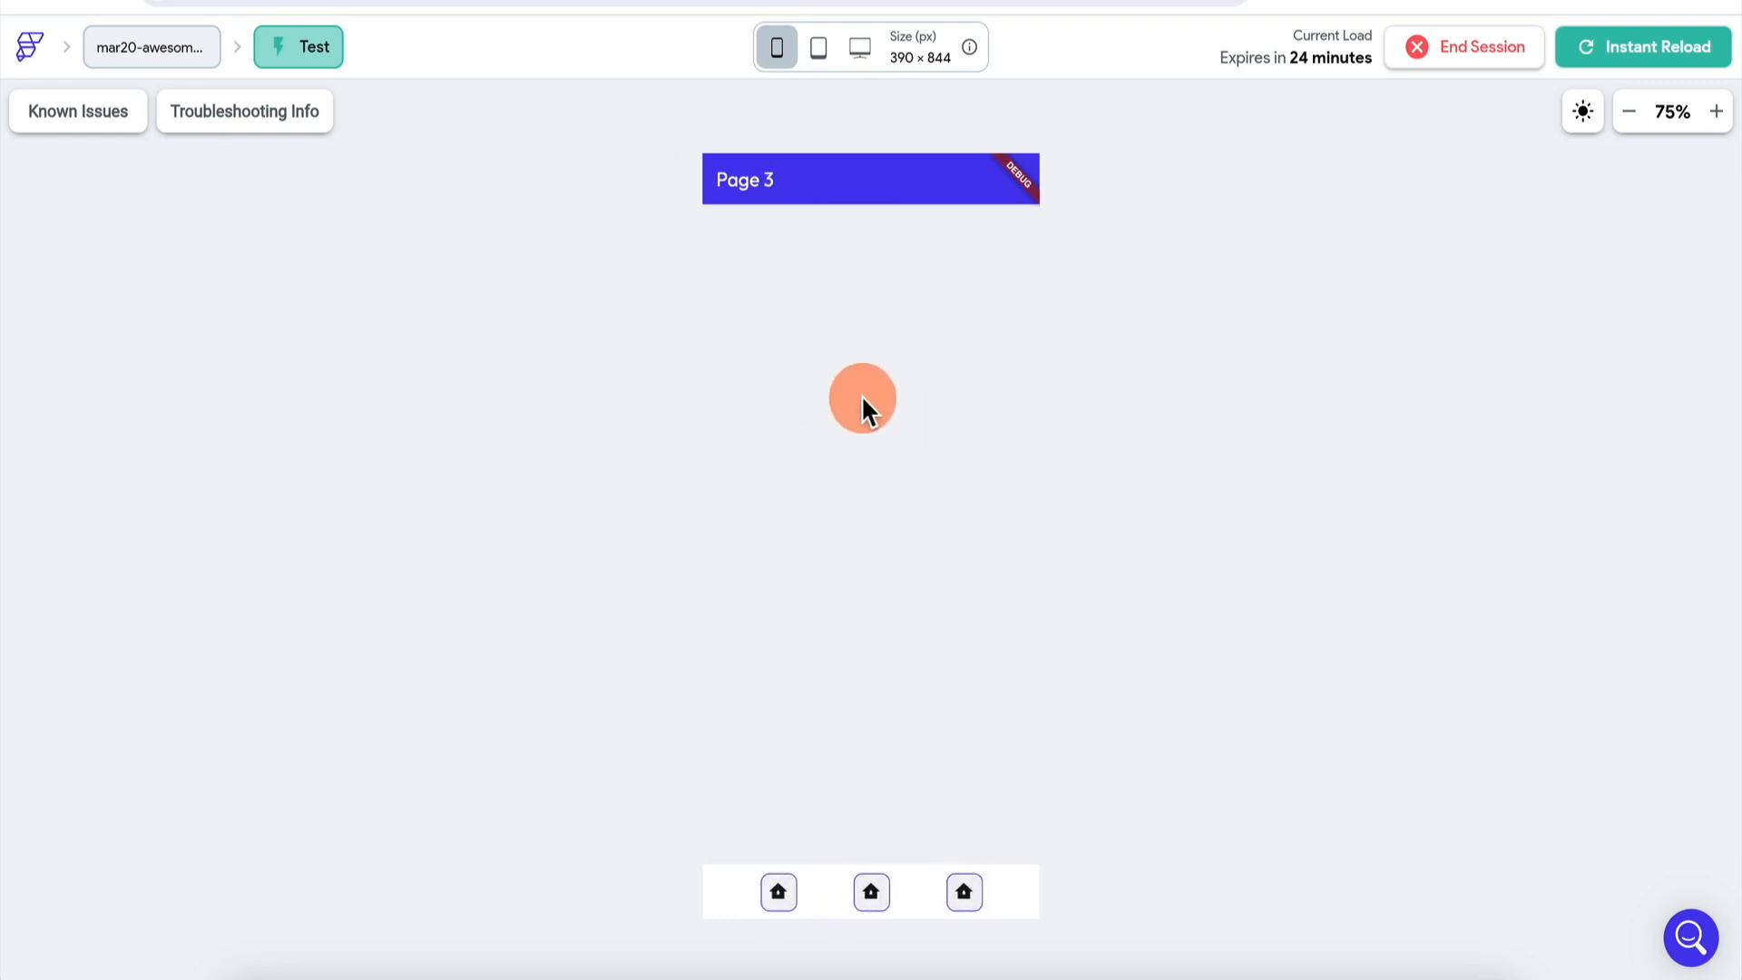
left_click(780, 894)
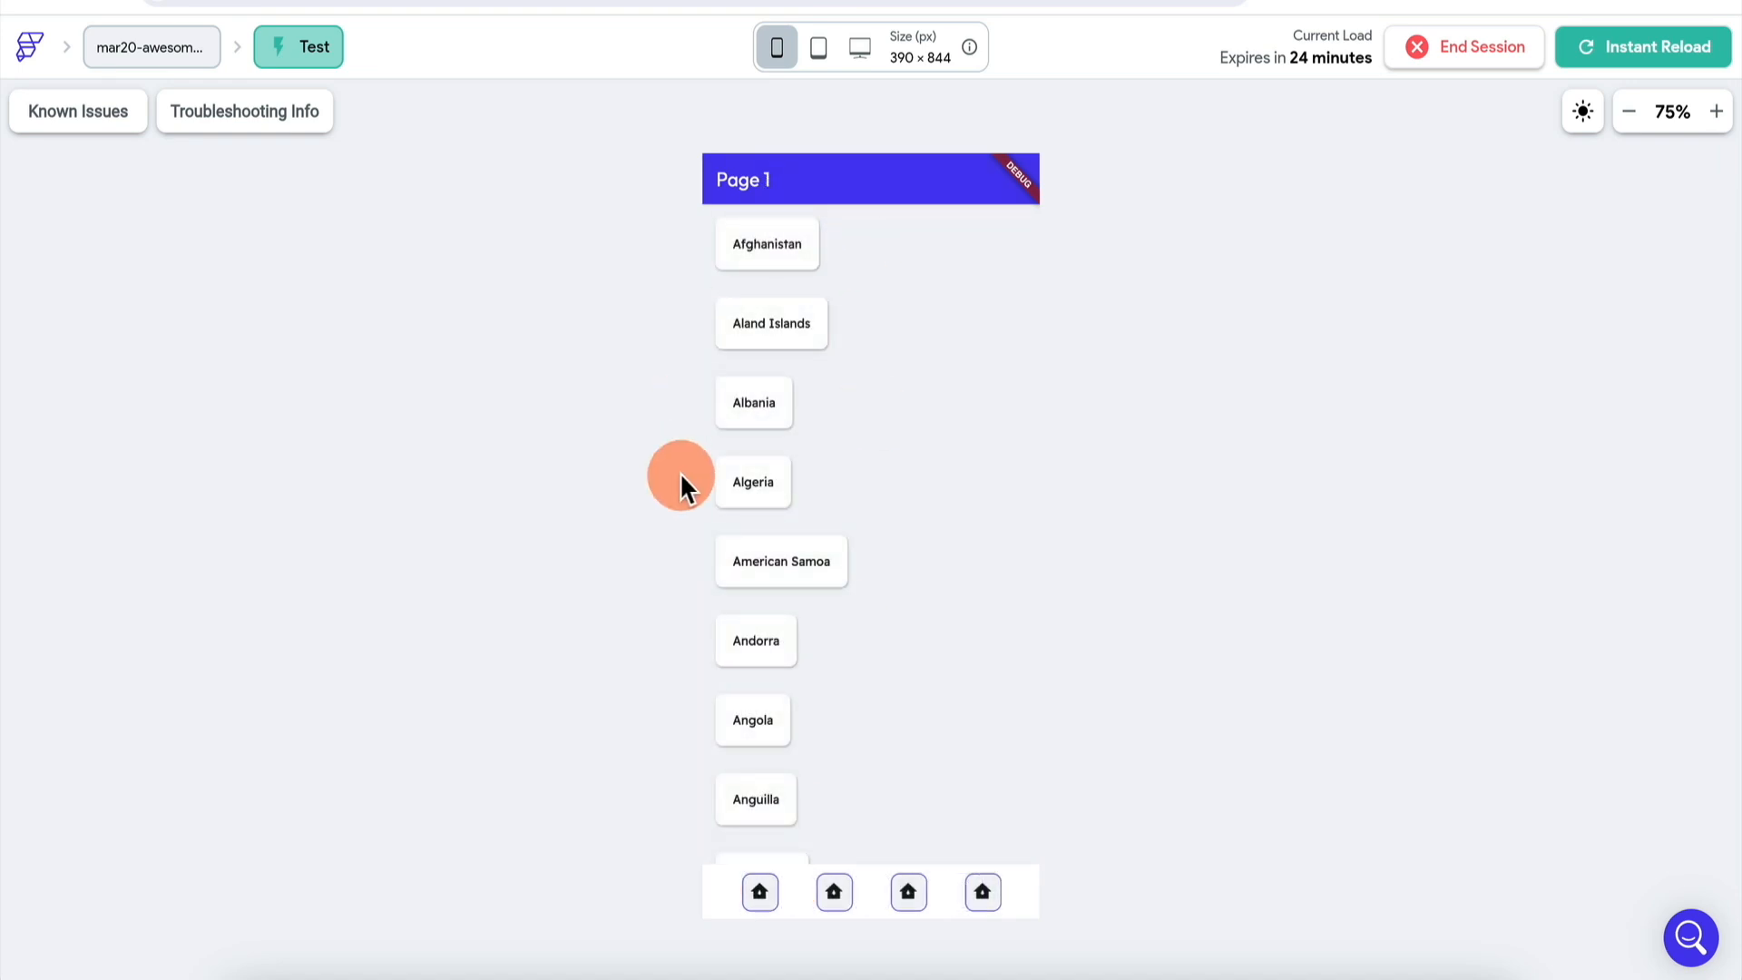
scroll(785, 474, "down", 7)
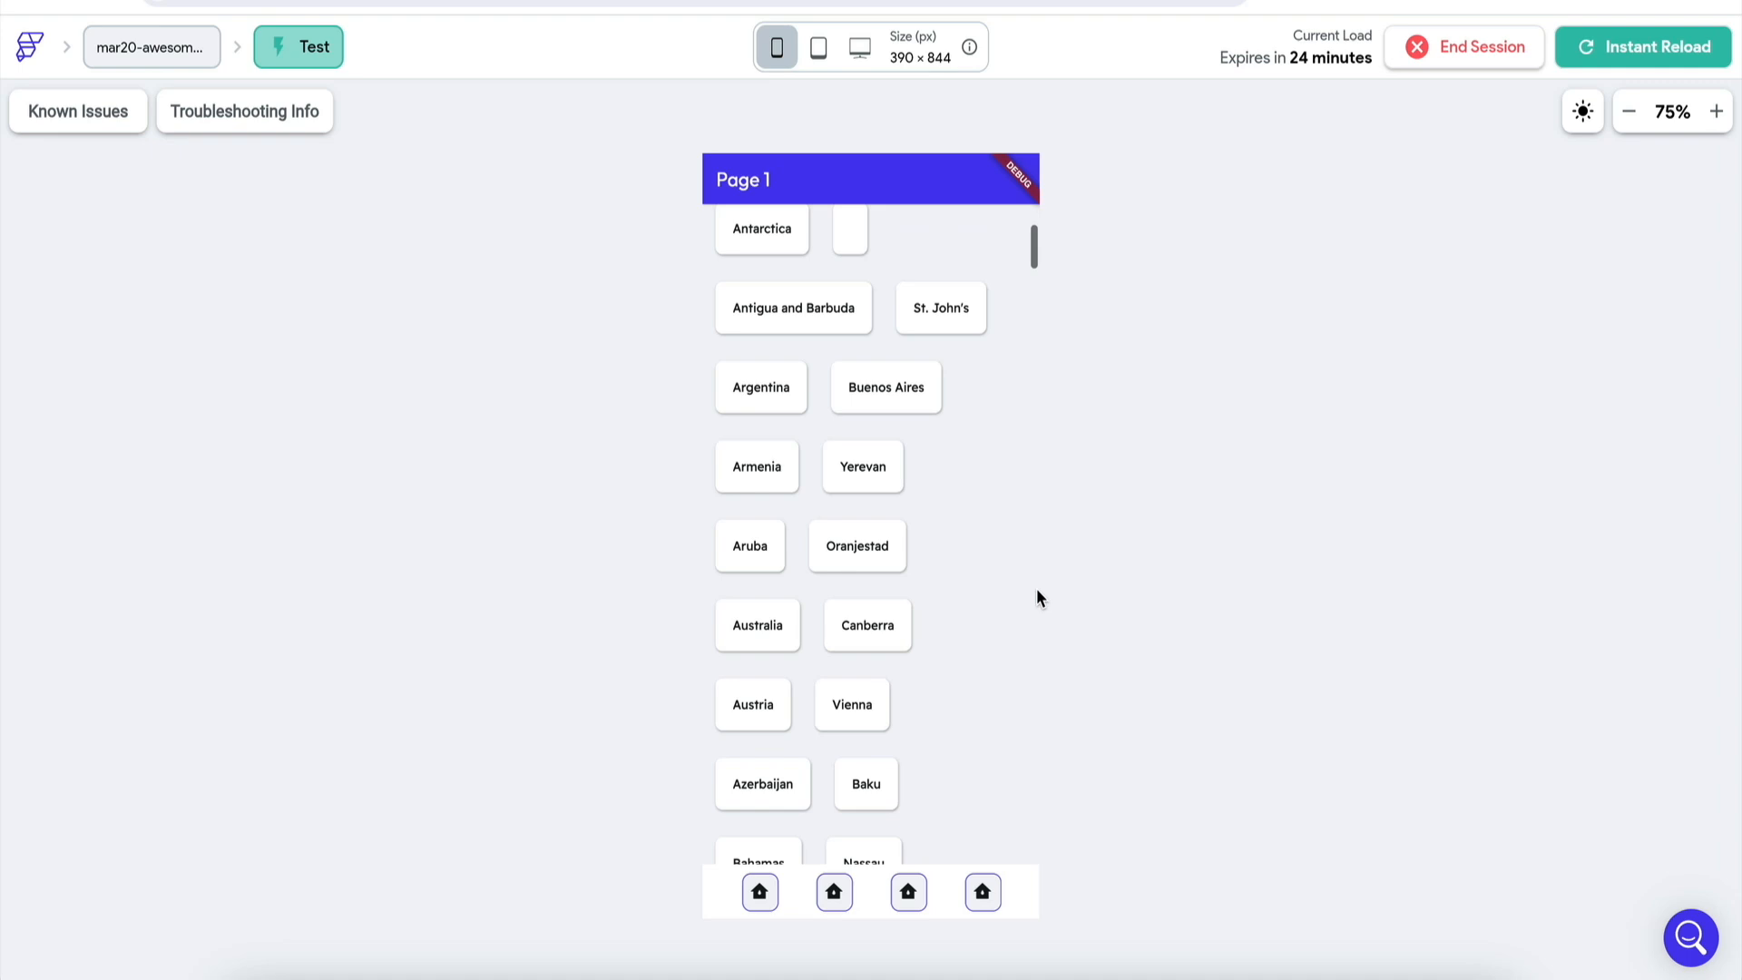
left_click(717, 623)
left_click(983, 888)
left_click(990, 894)
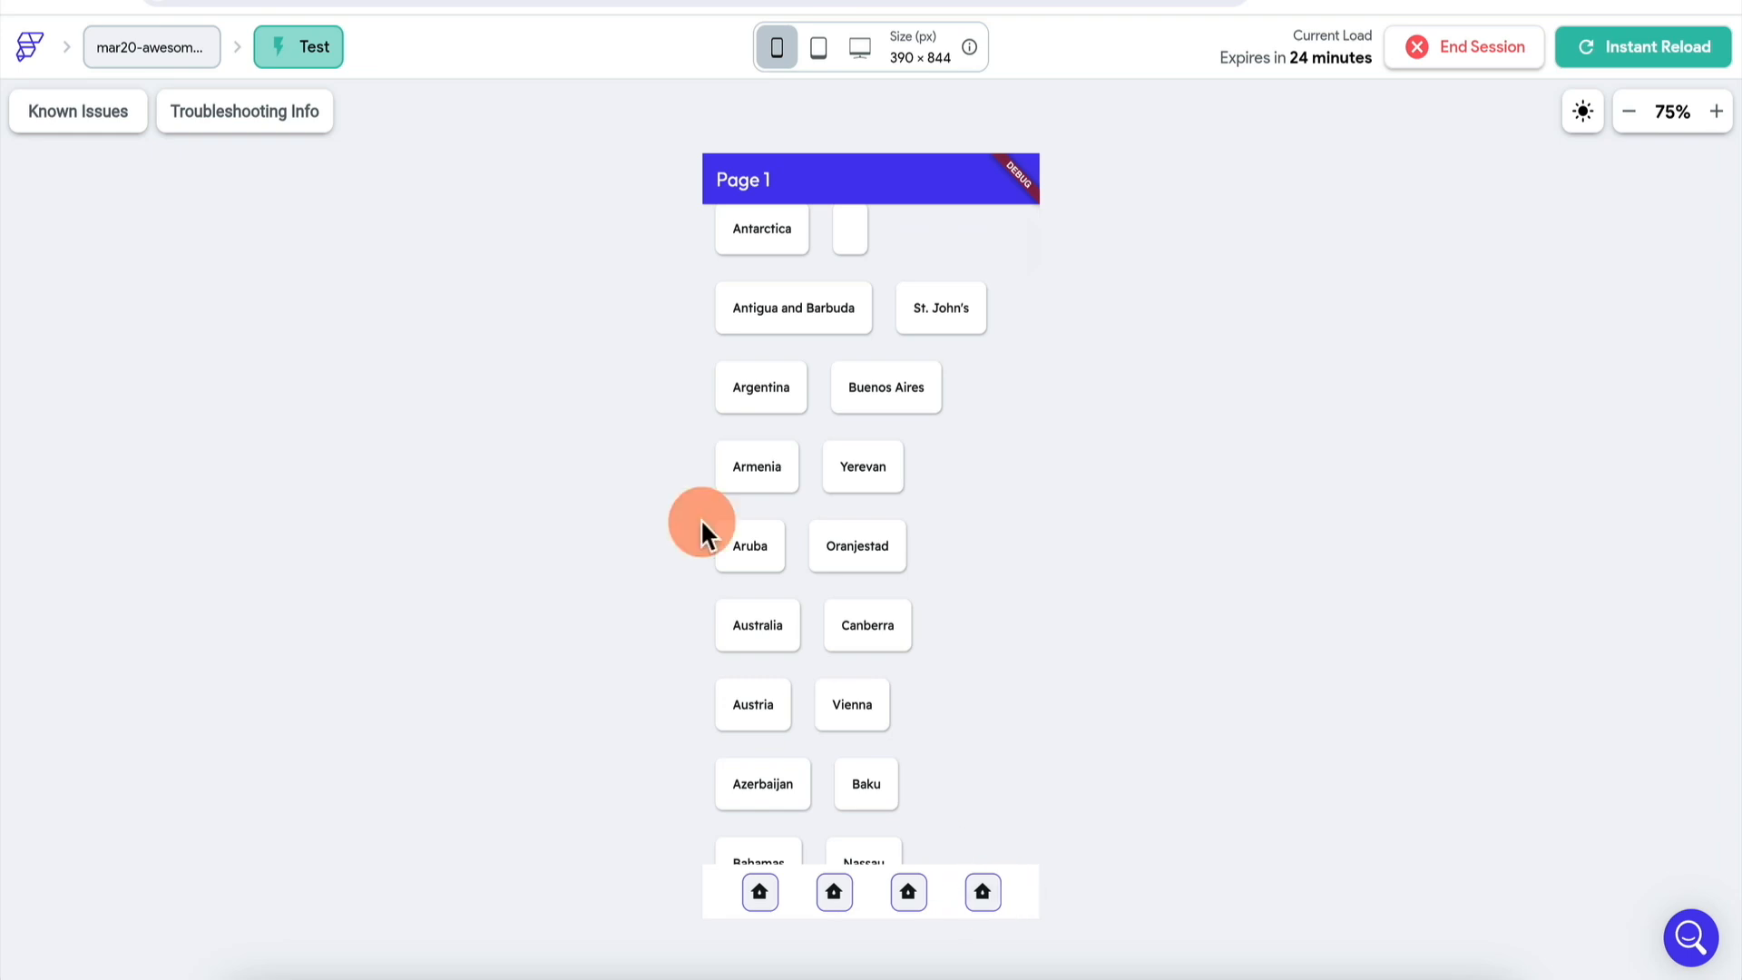
- Make the last bottom IconButton conditionally visible with the constant False
left_click(471, 1)
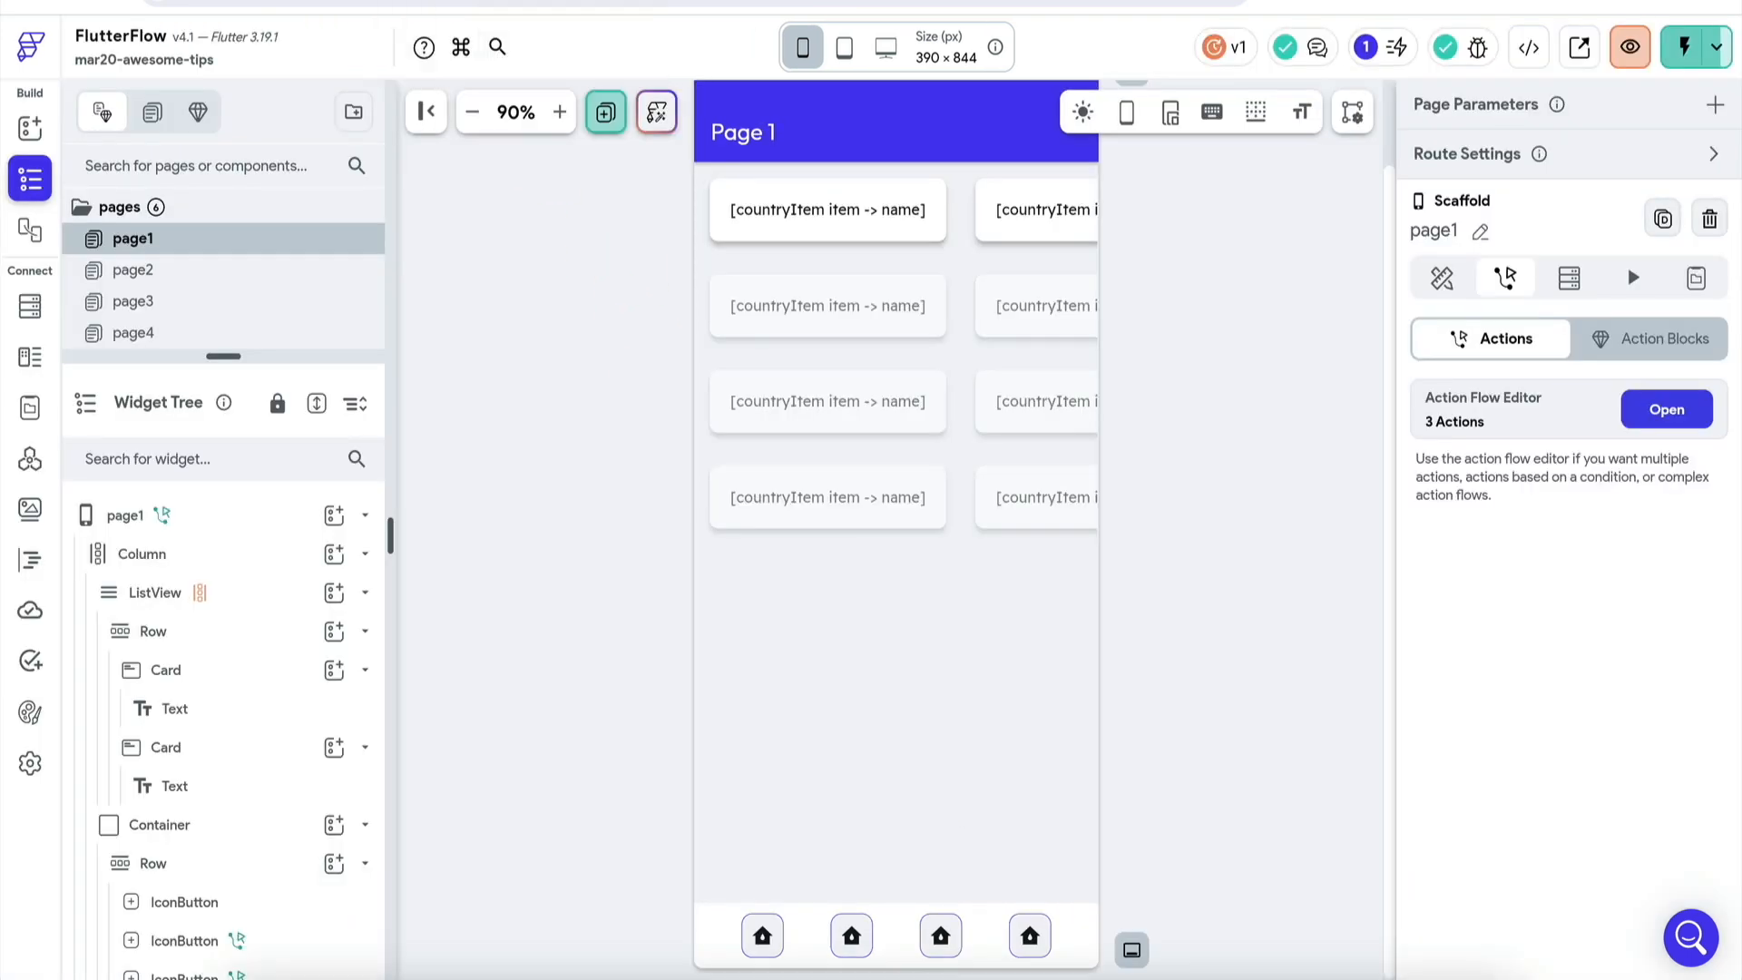
scroll(167, 739, "down", 2)
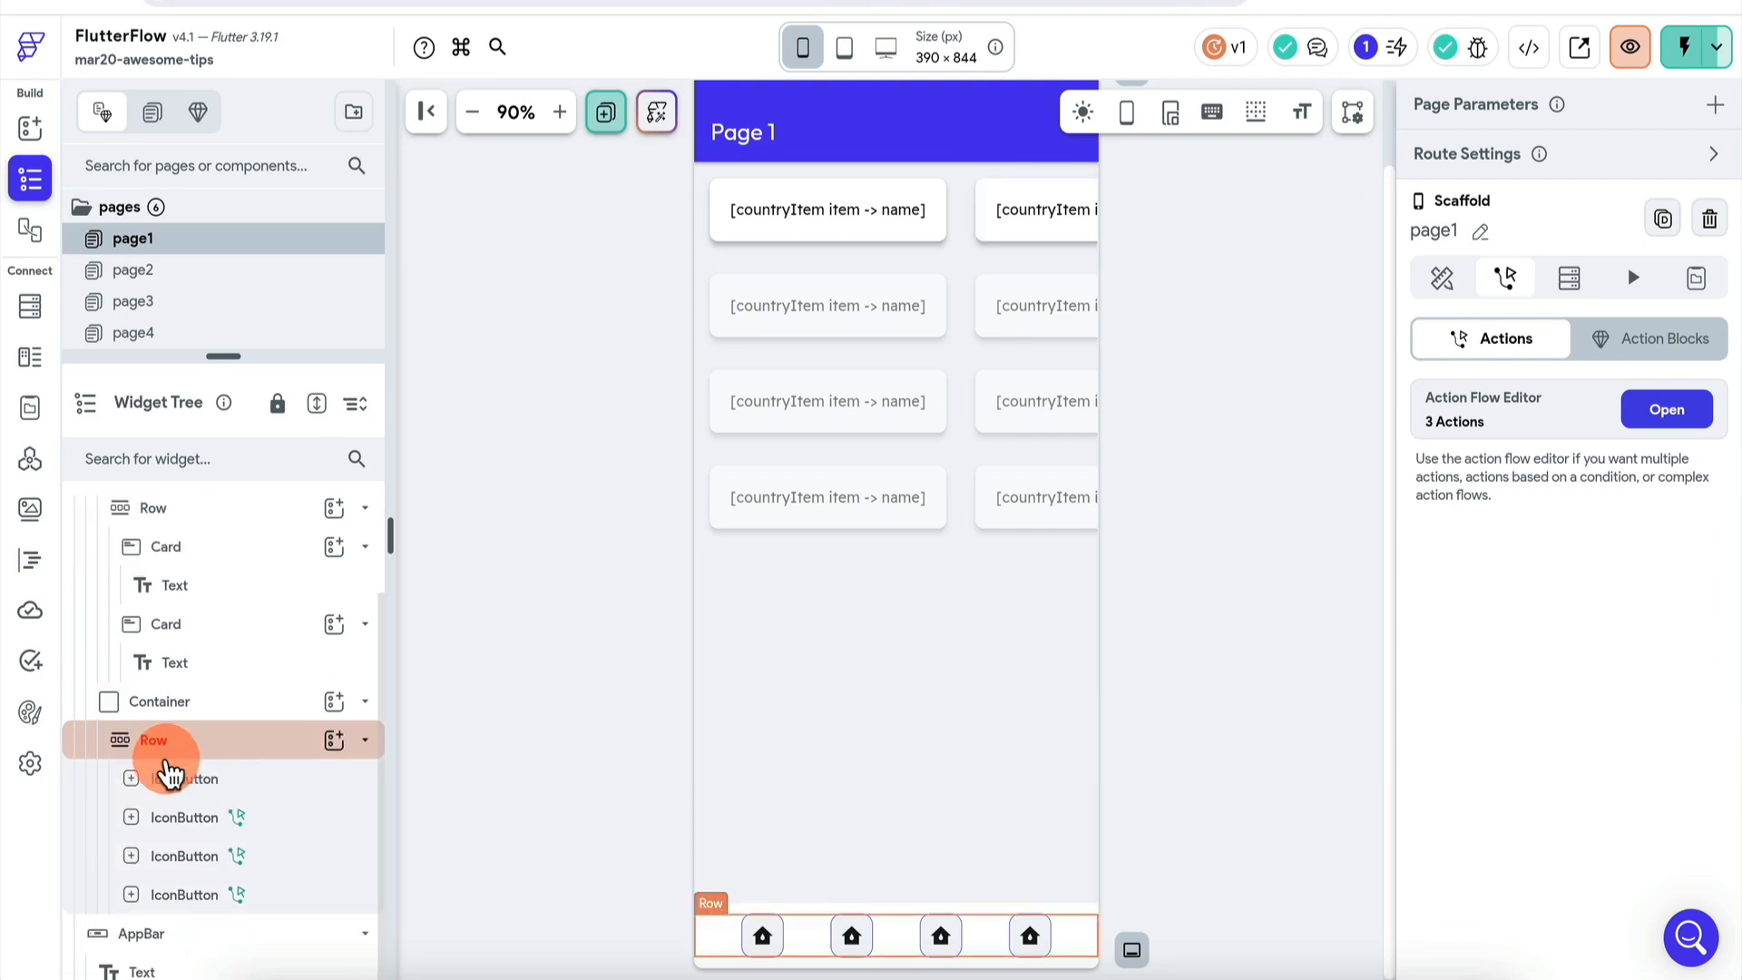
left_click(305, 897)
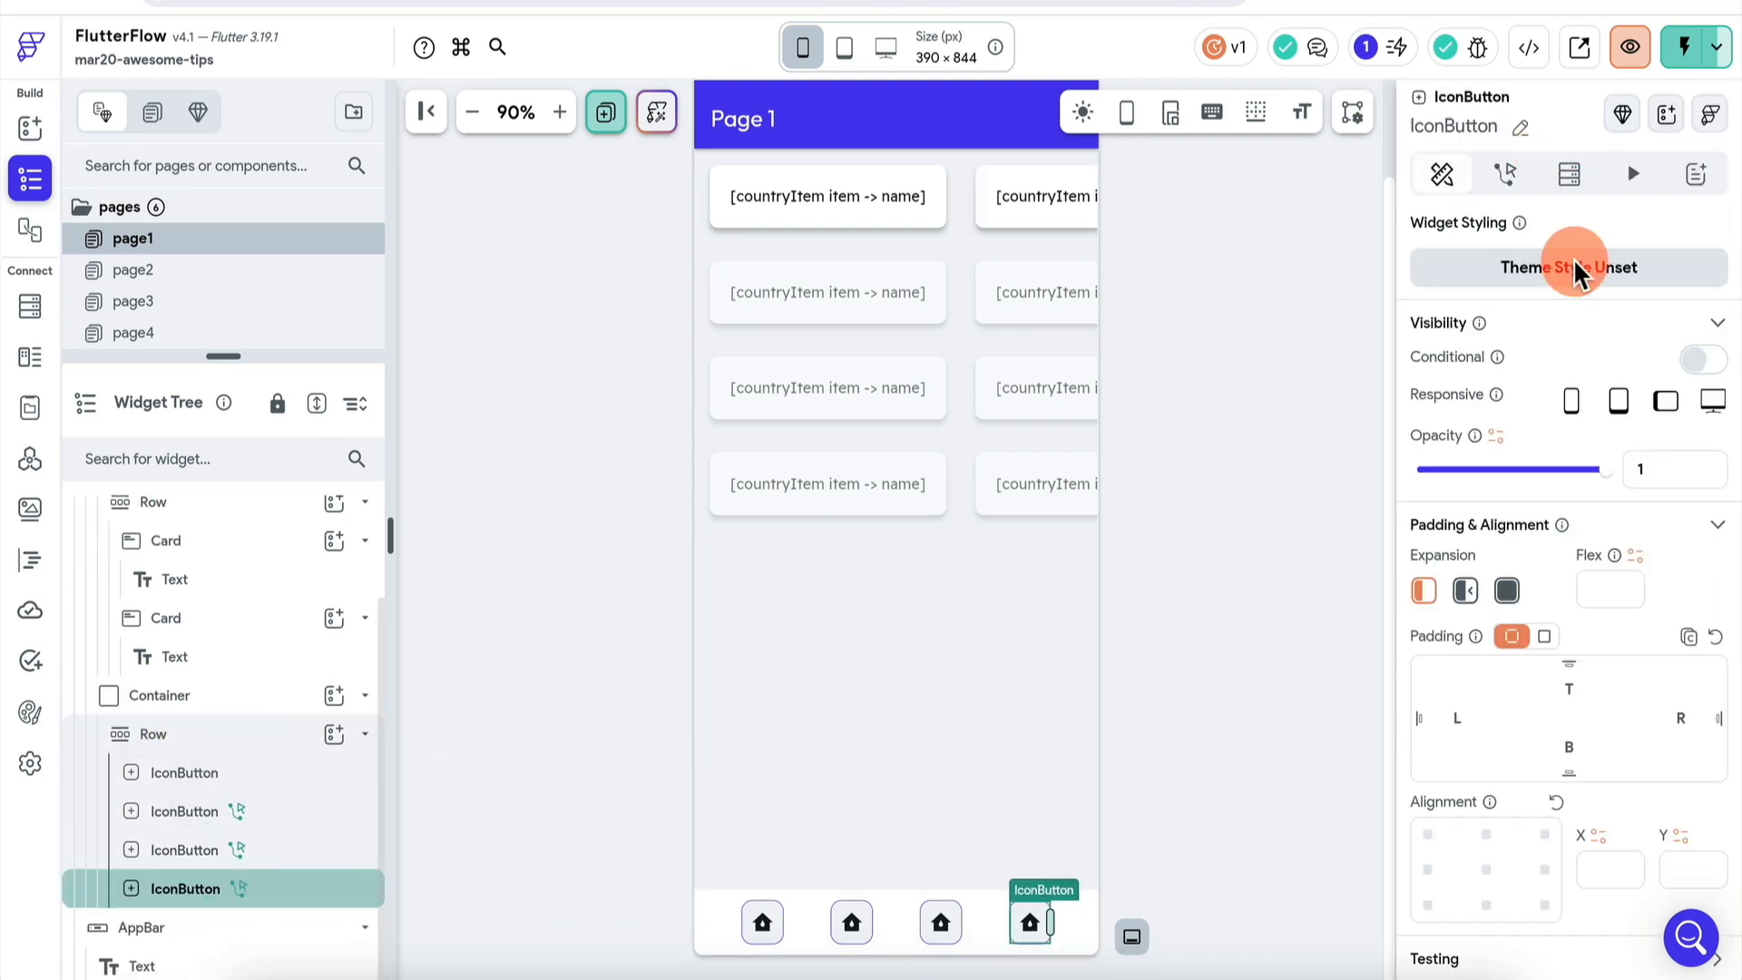
left_click(1705, 360)
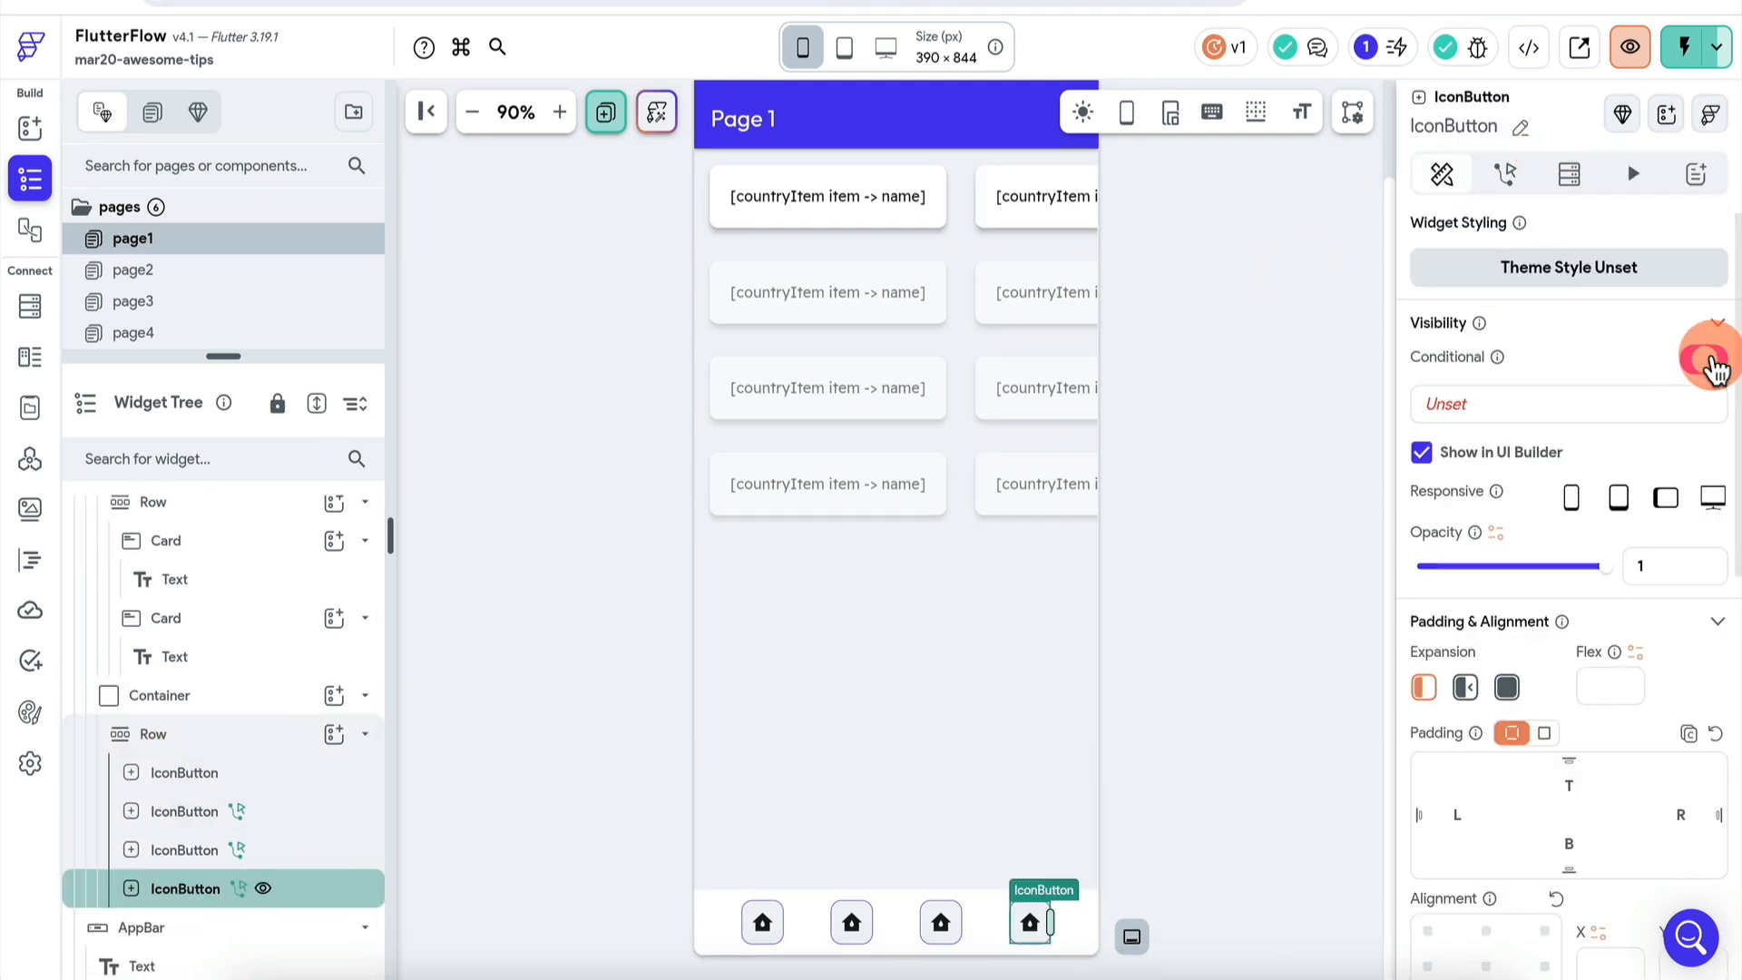
left_click(1541, 410)
type("false")
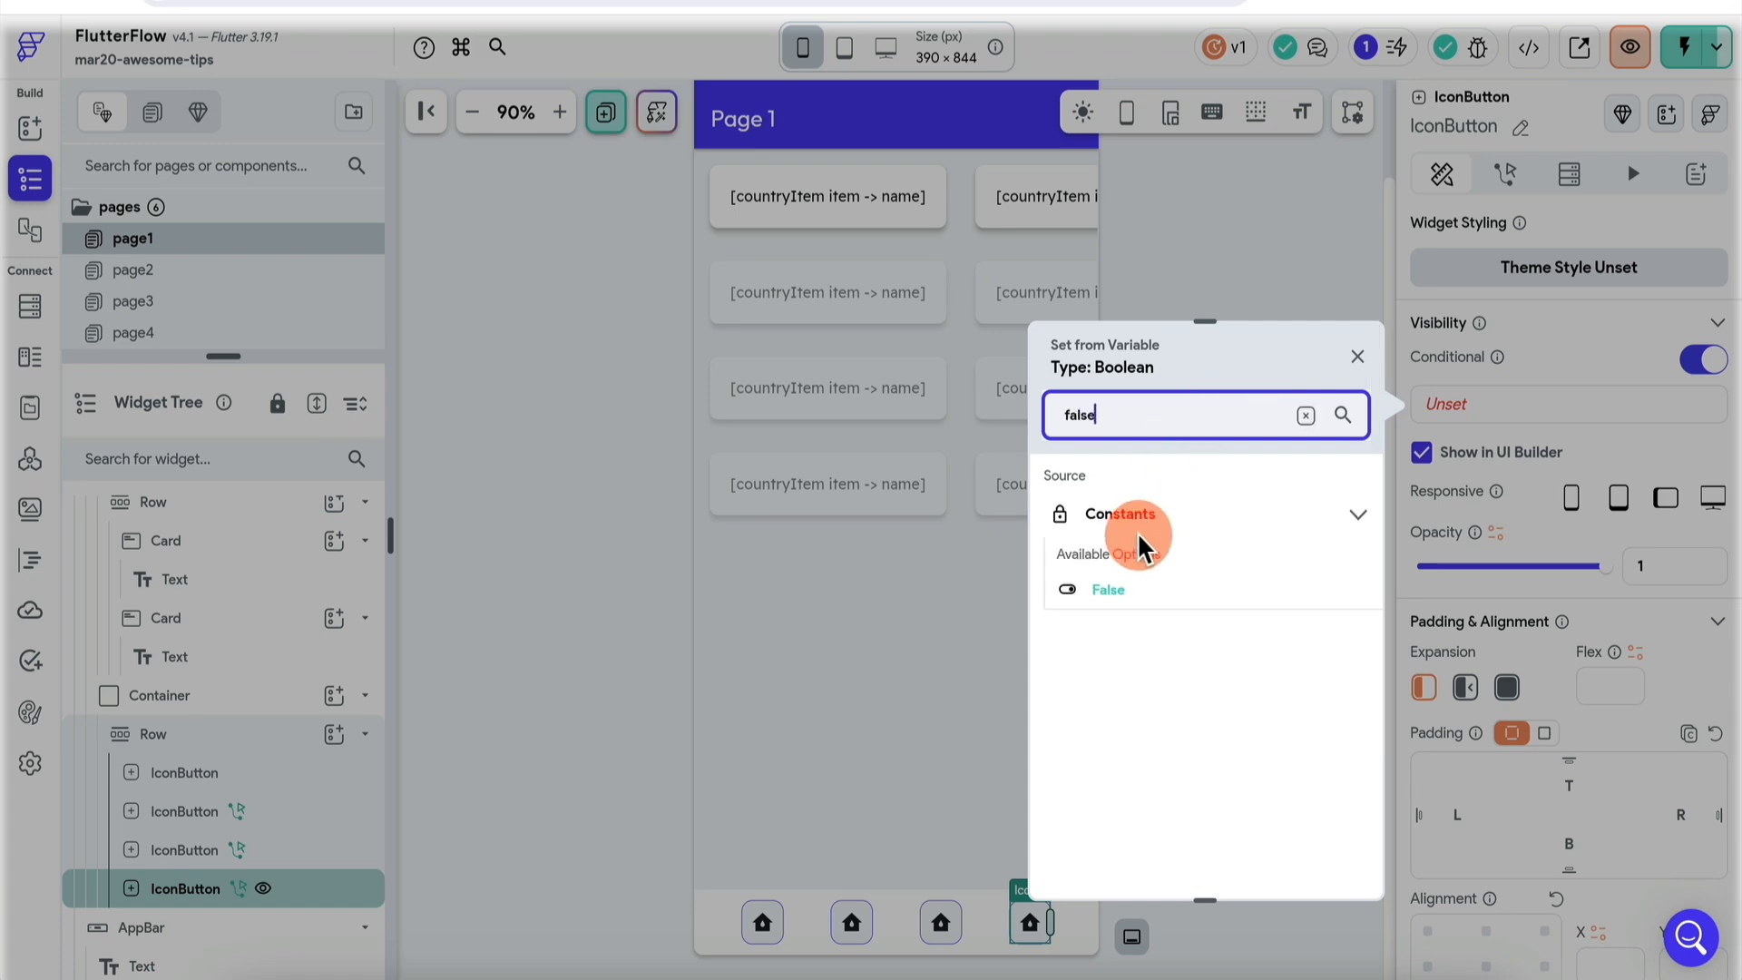
left_click(1151, 601)
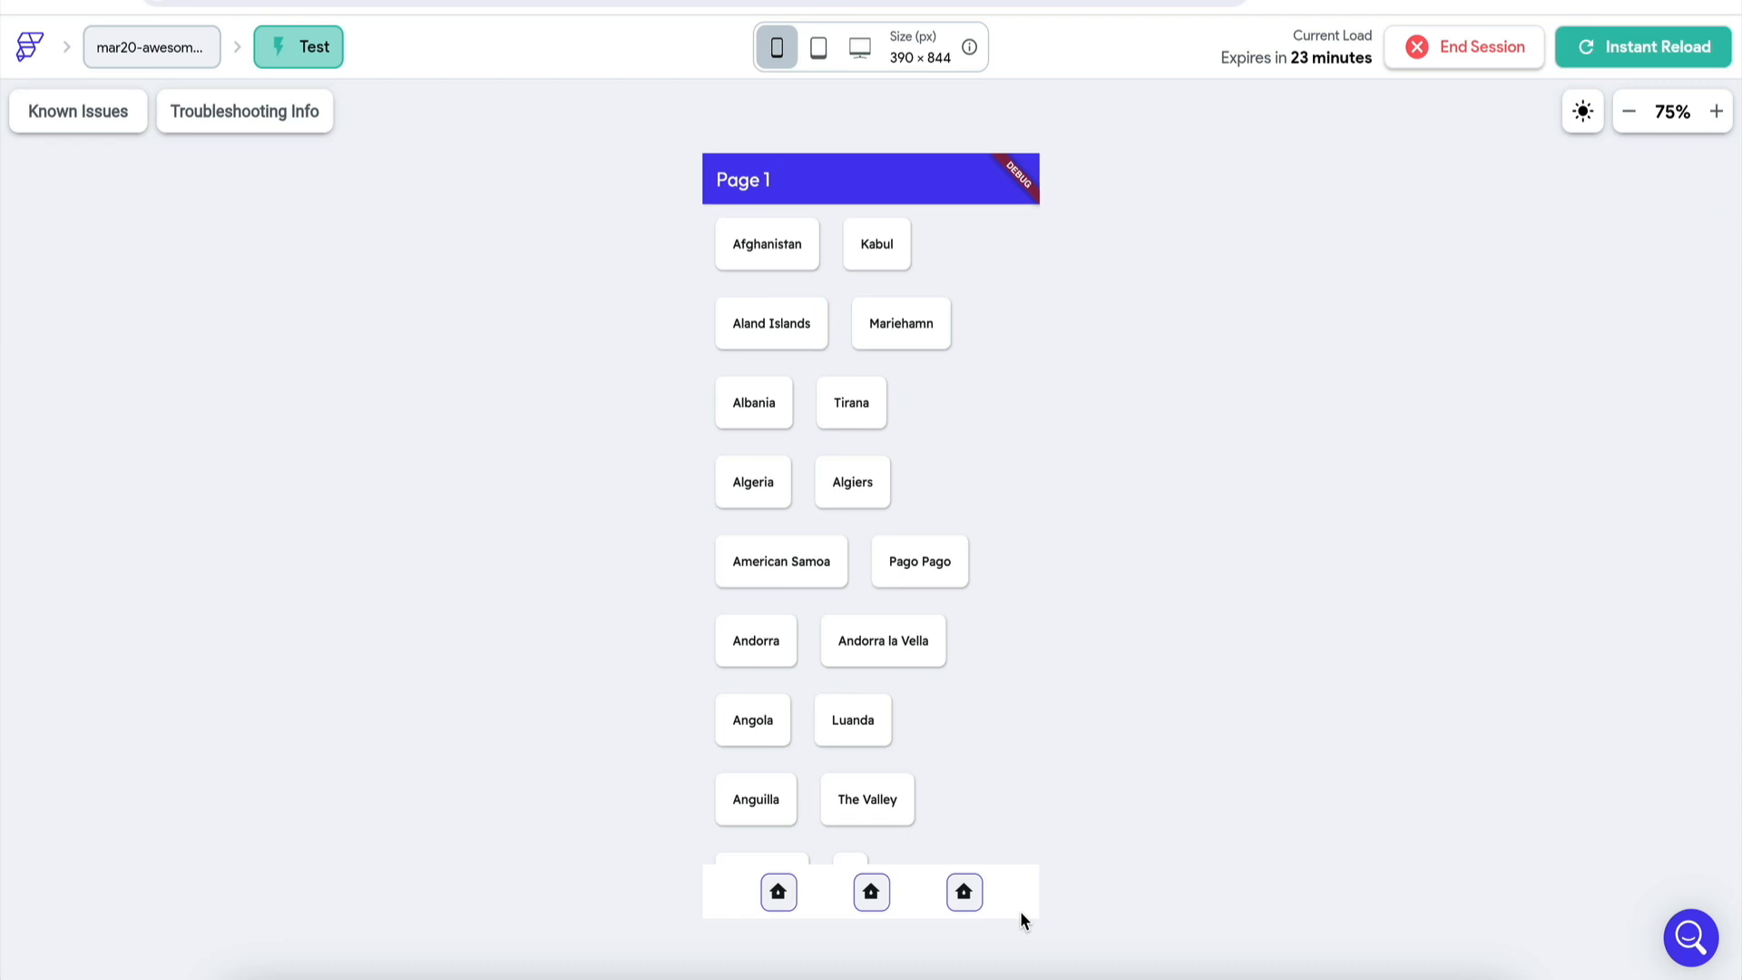
- In the test app, tap through the three visible bottom icons to check navigation
left_click(778, 892)
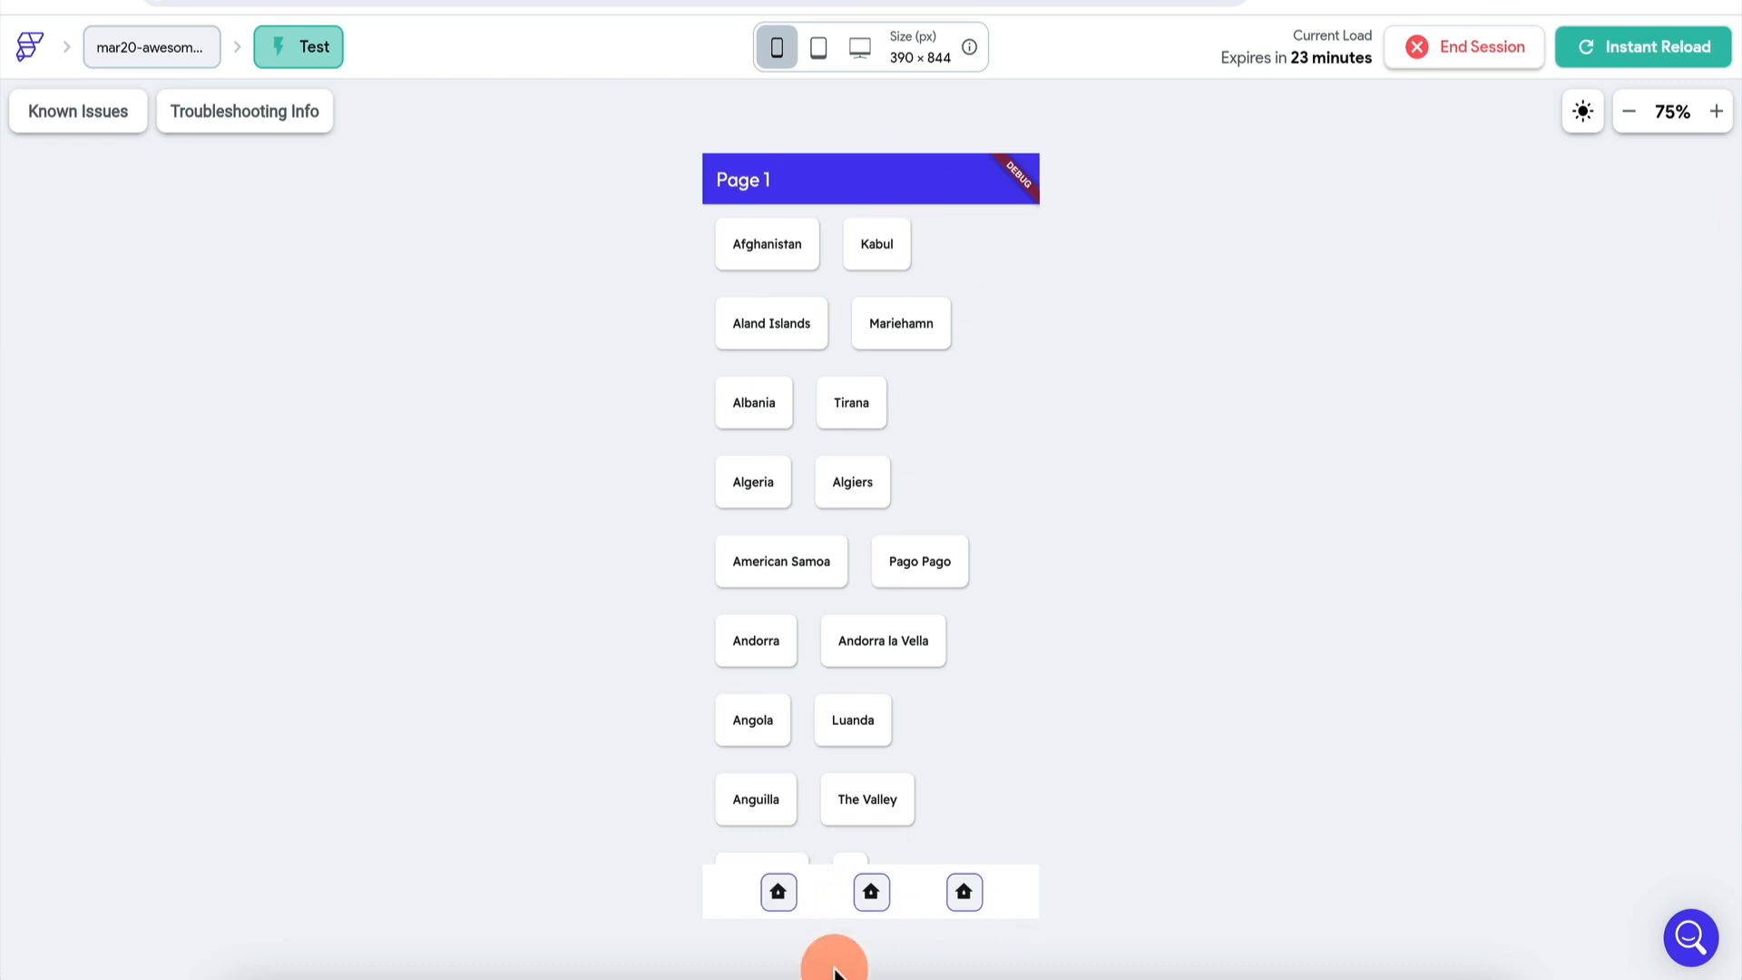
left_click(880, 897)
left_click(948, 899)
left_click(889, 897)
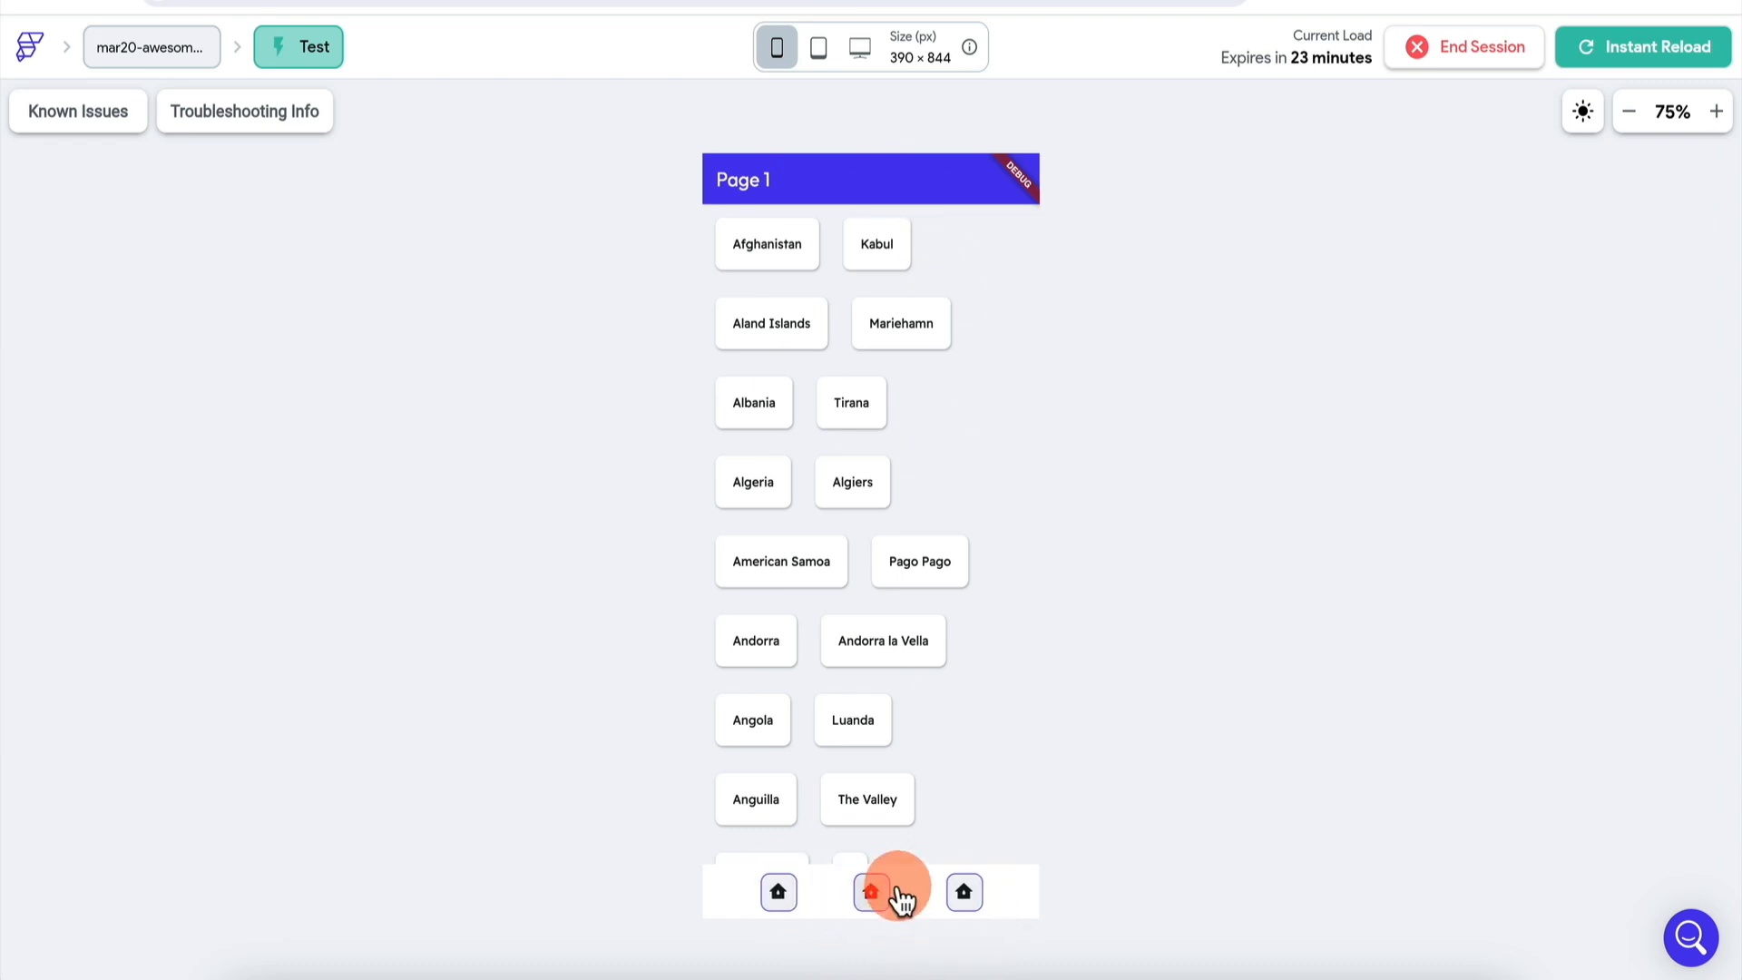
left_click(957, 896)
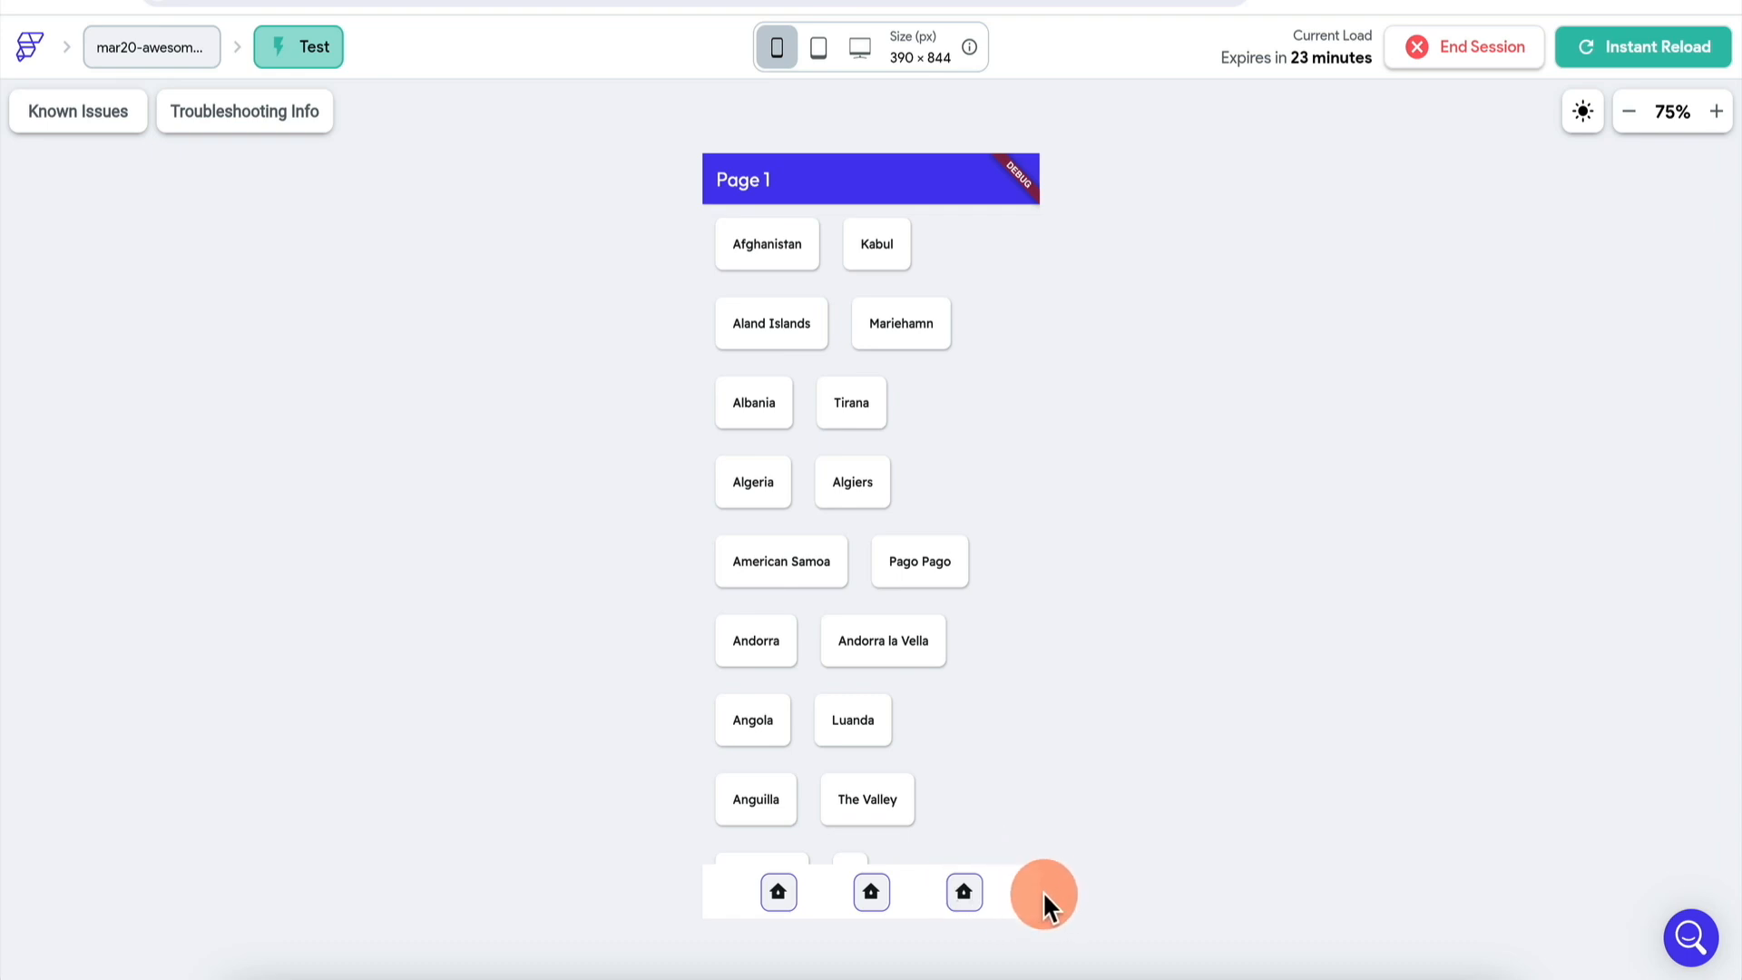
- Turn off the fourth icon's conditional visibility, instant-reload the test app, and tap that icon
left_click(508, 2)
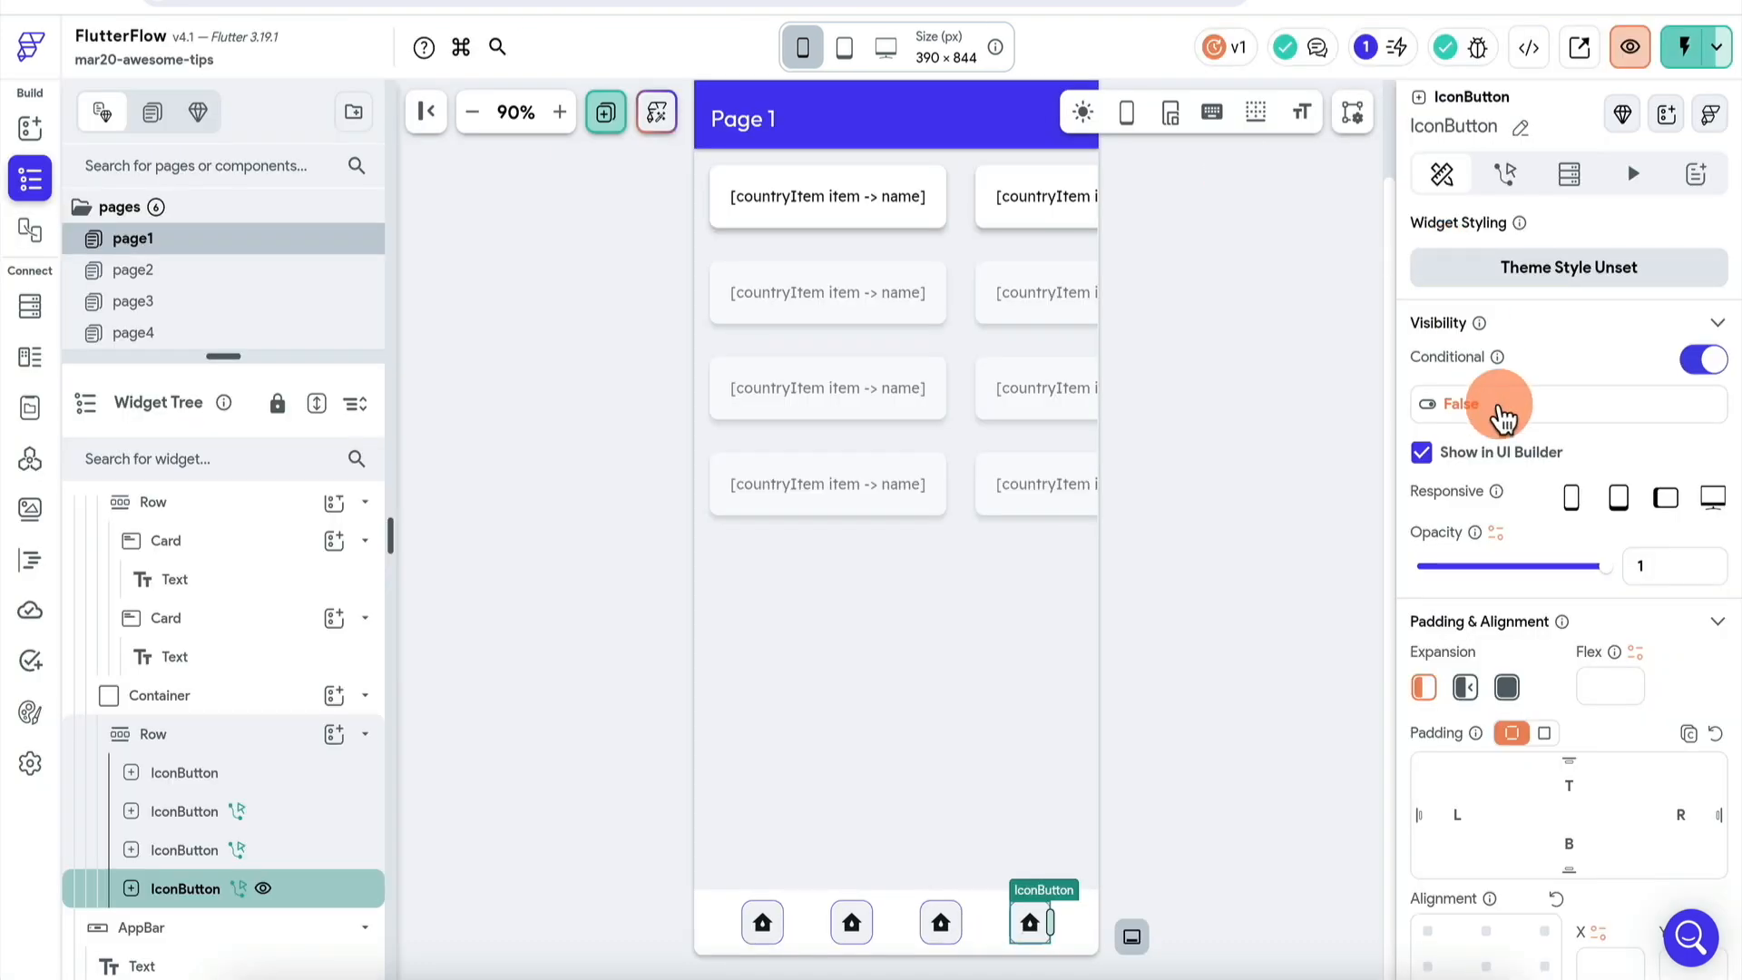
left_click(1530, 410)
left_click(1563, 358)
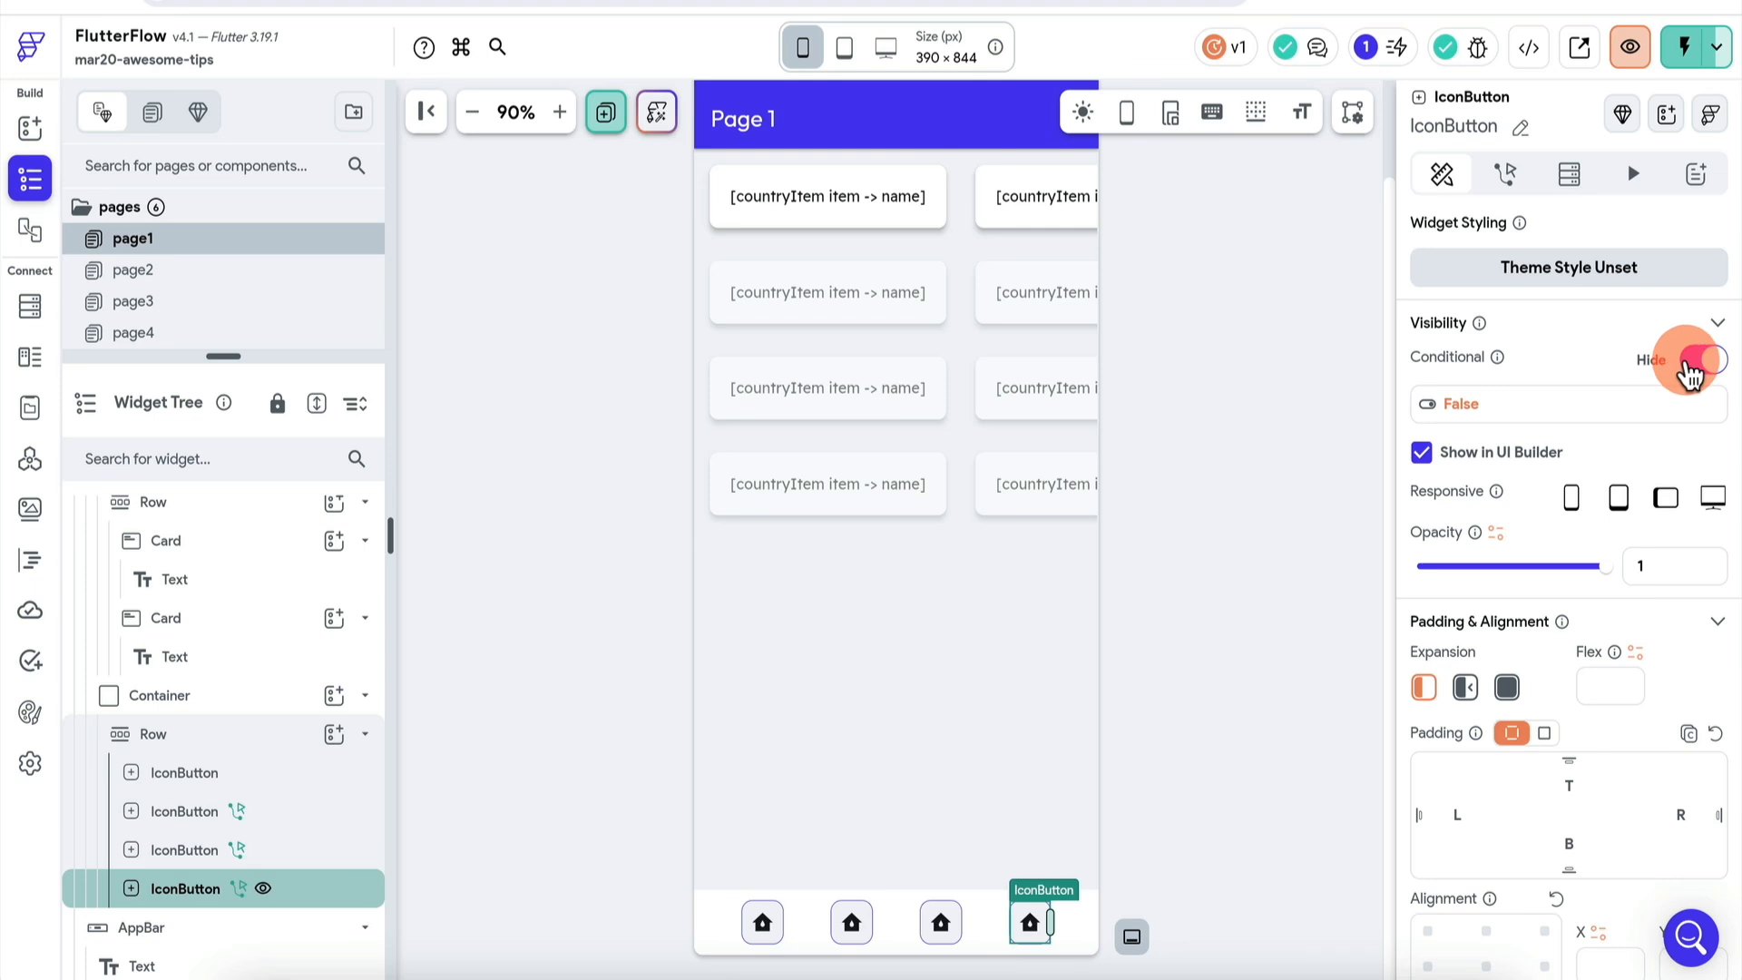
left_click(1690, 363)
left_click(744, 2)
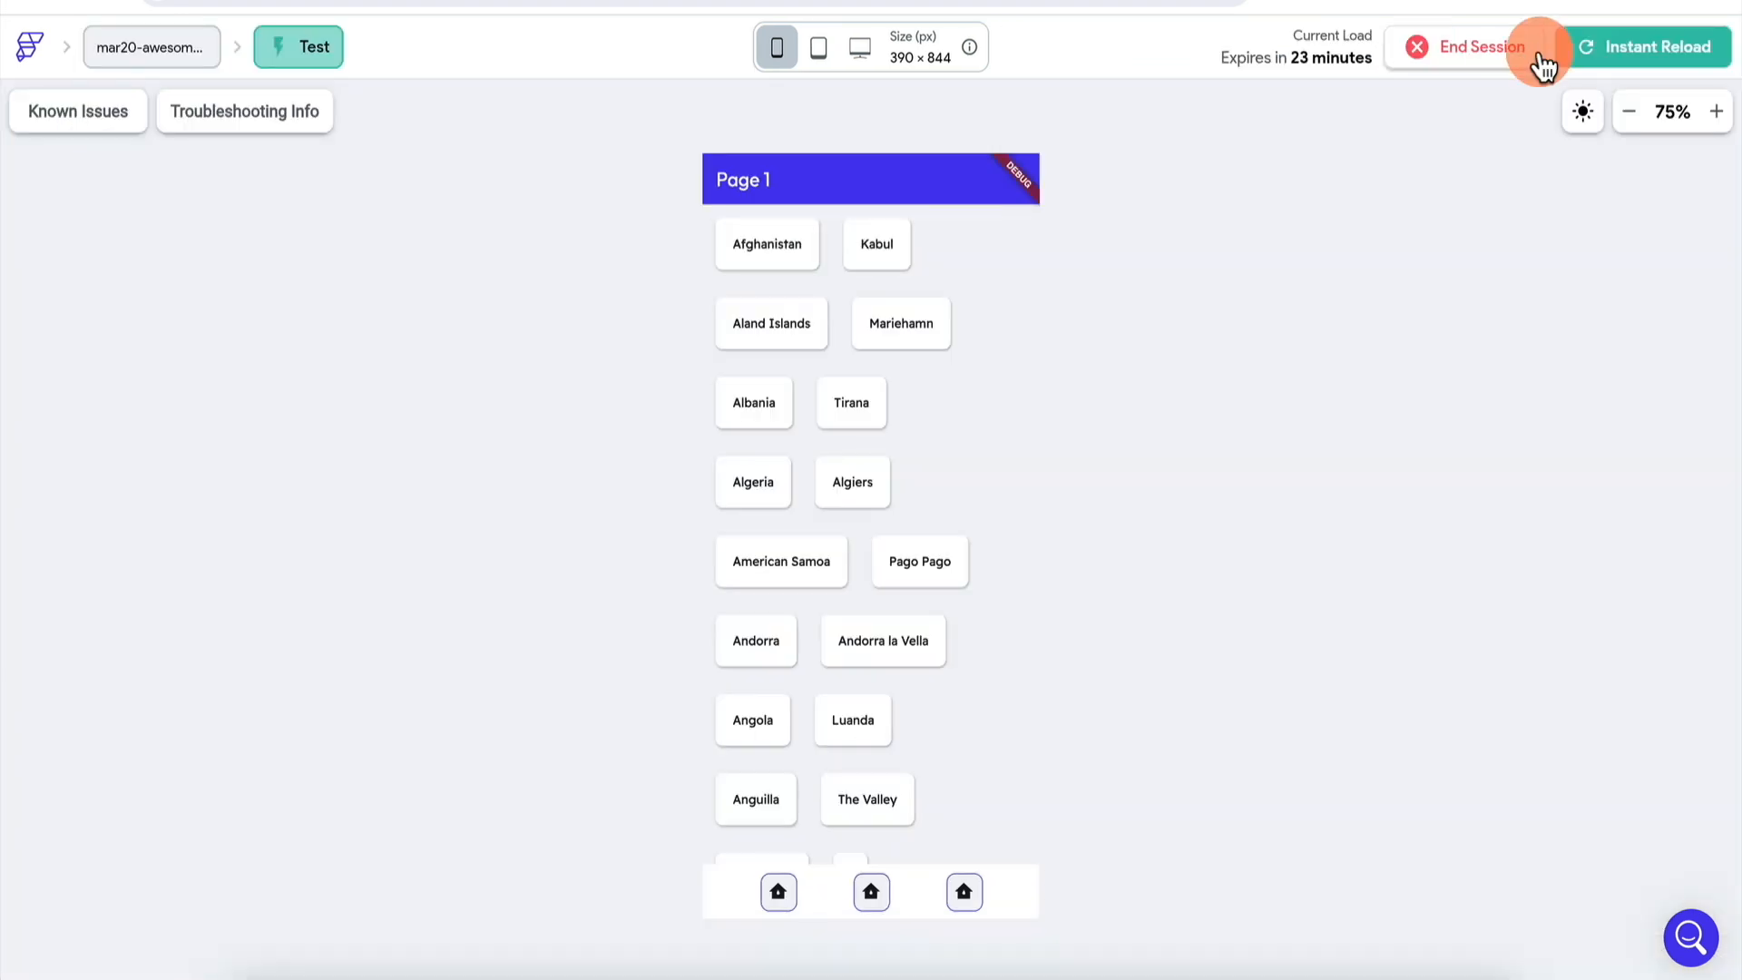
left_click(1629, 54)
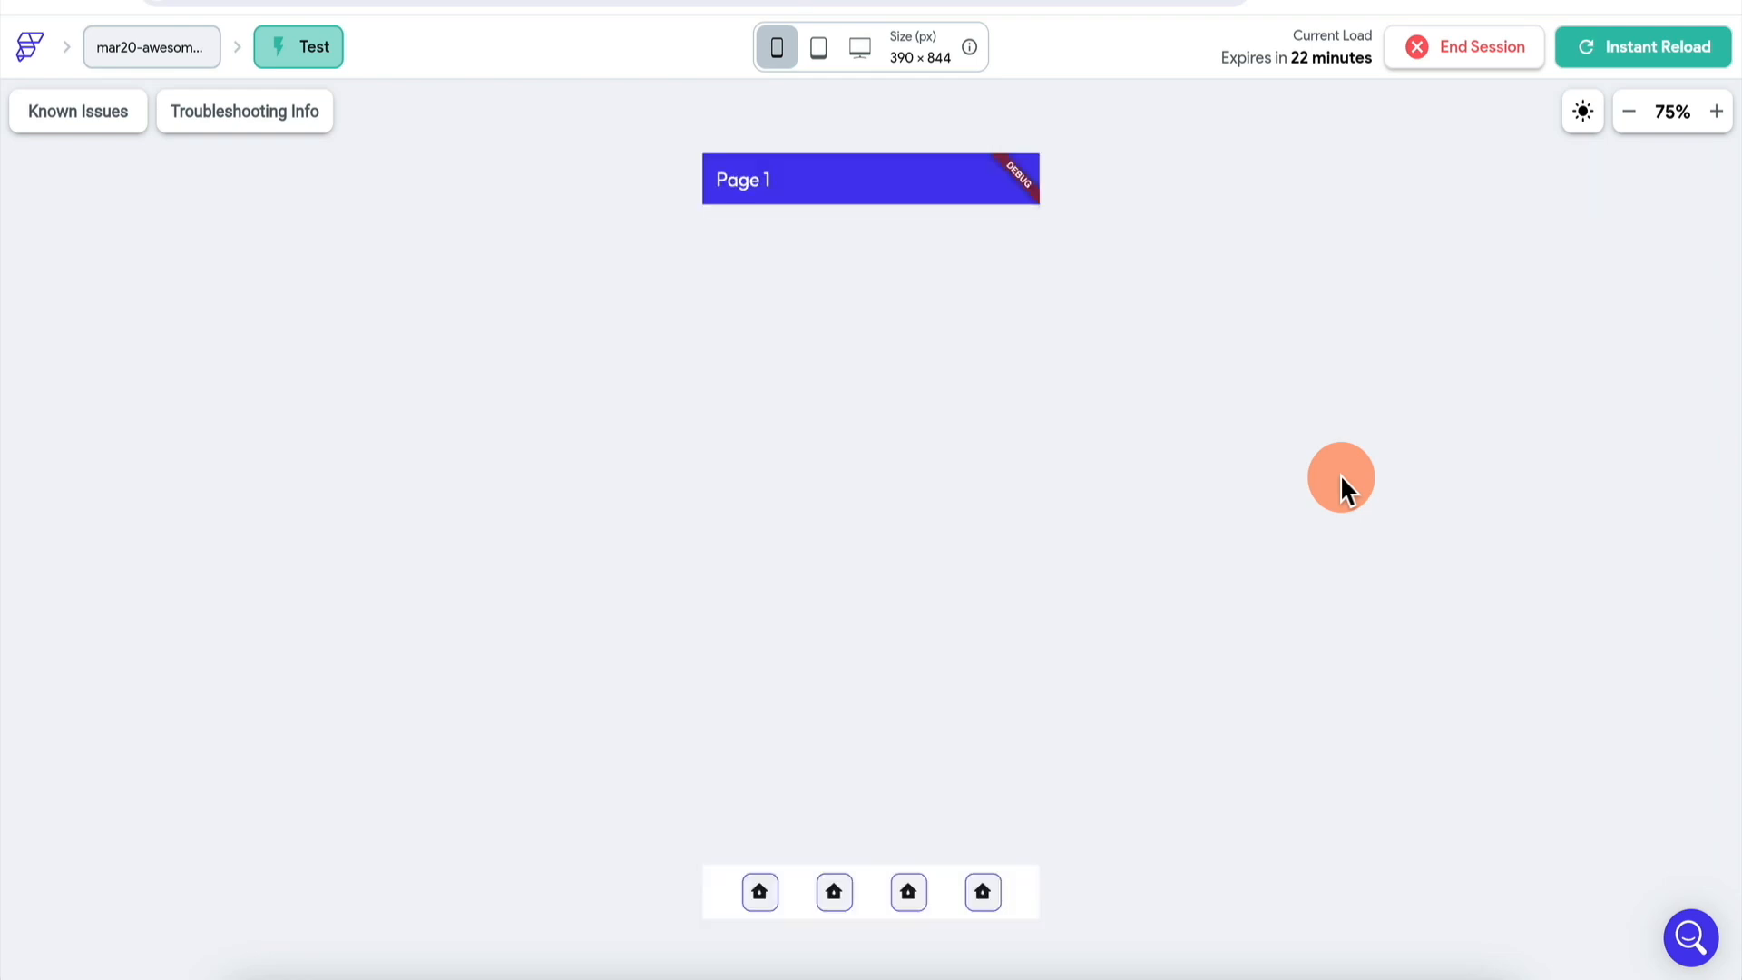
left_click(983, 892)
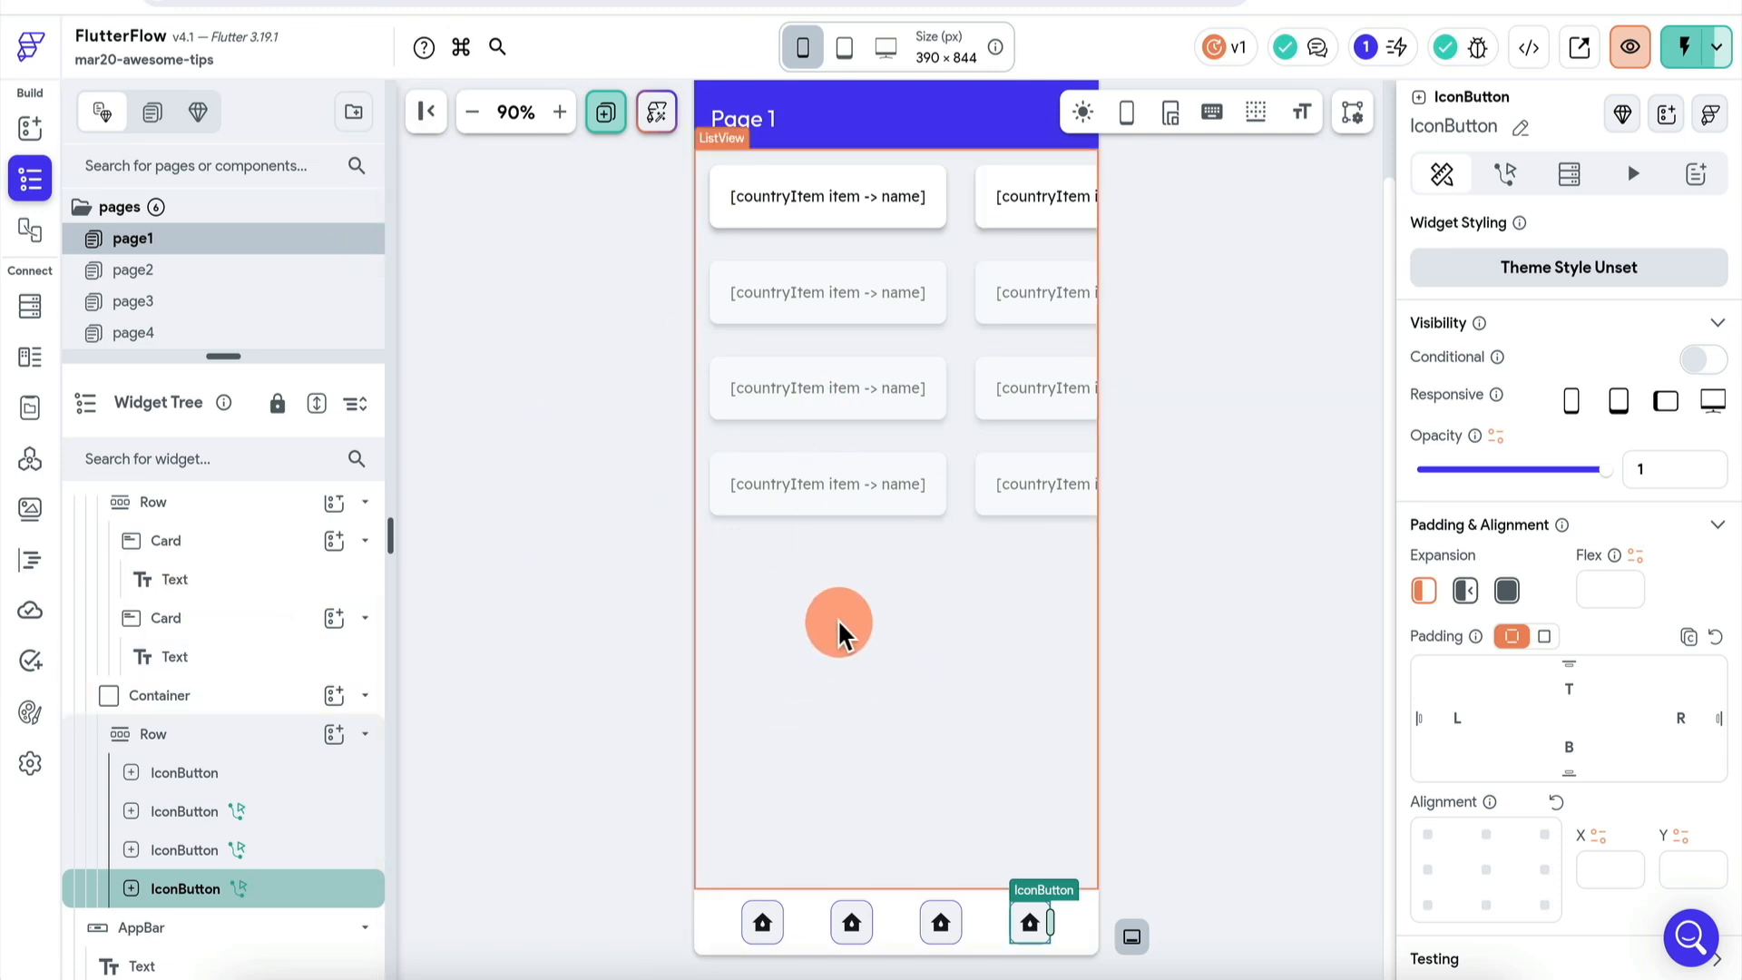
- Glance at page5, then return to page1 and show the page's Properties panel
scroll(191, 300, "down", 1)
left_click(192, 319)
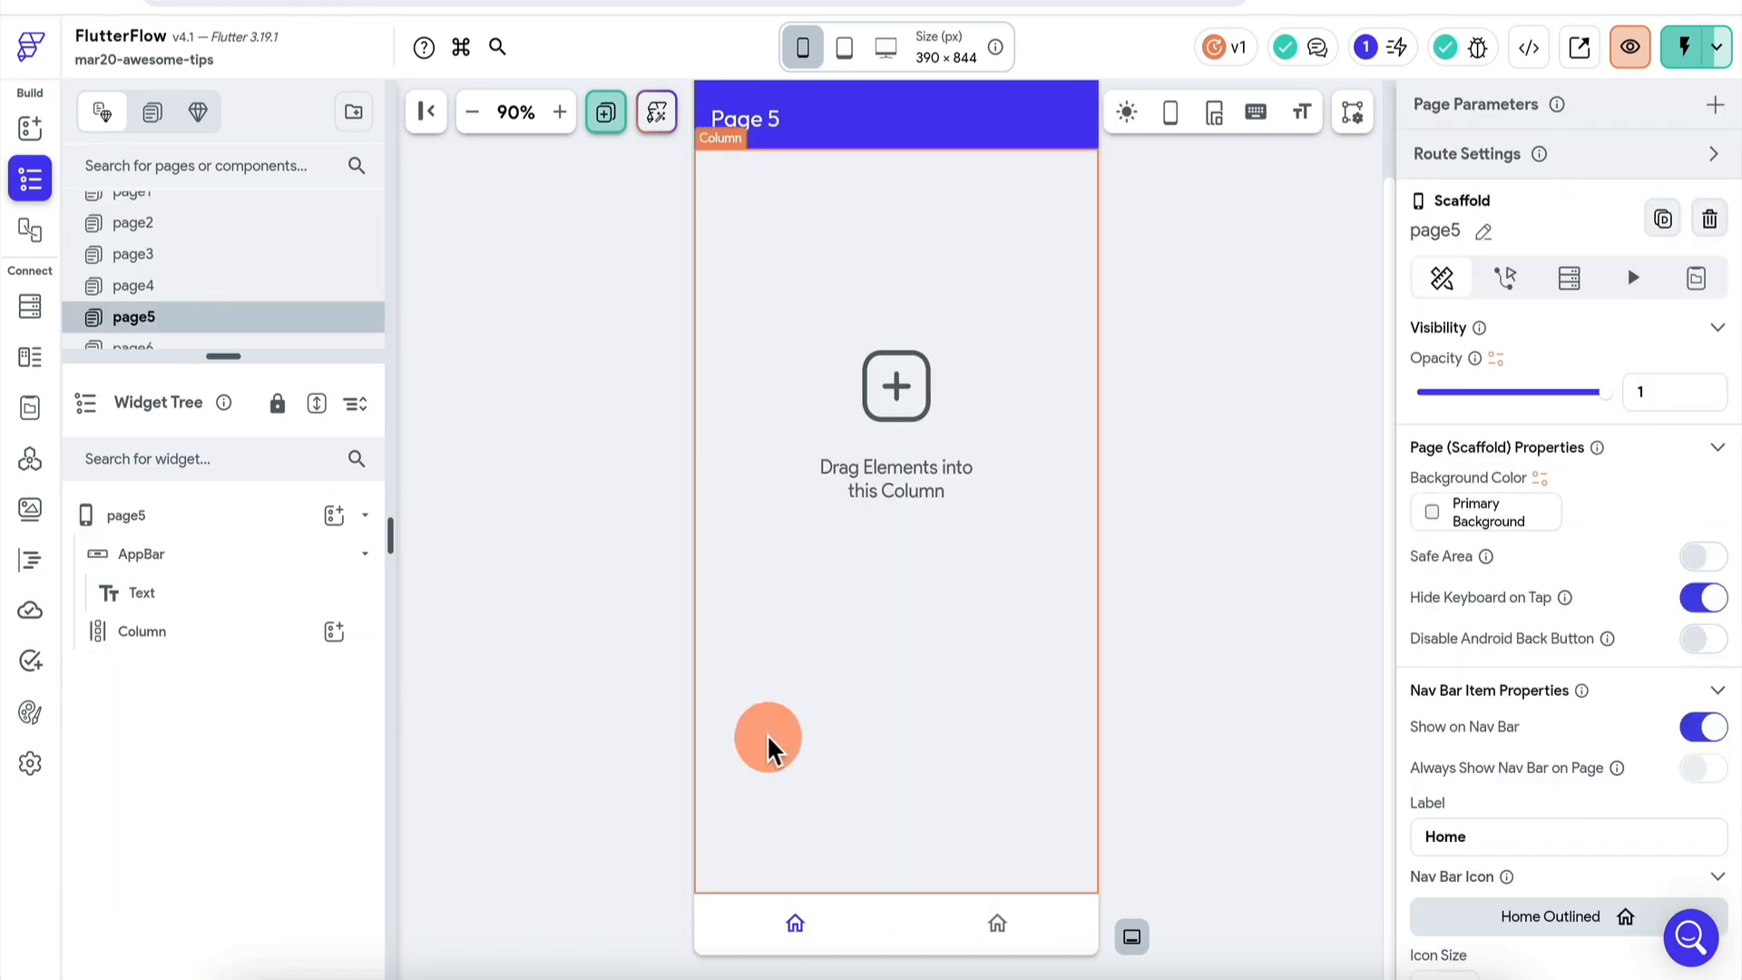
scroll(233, 222, "up", 1)
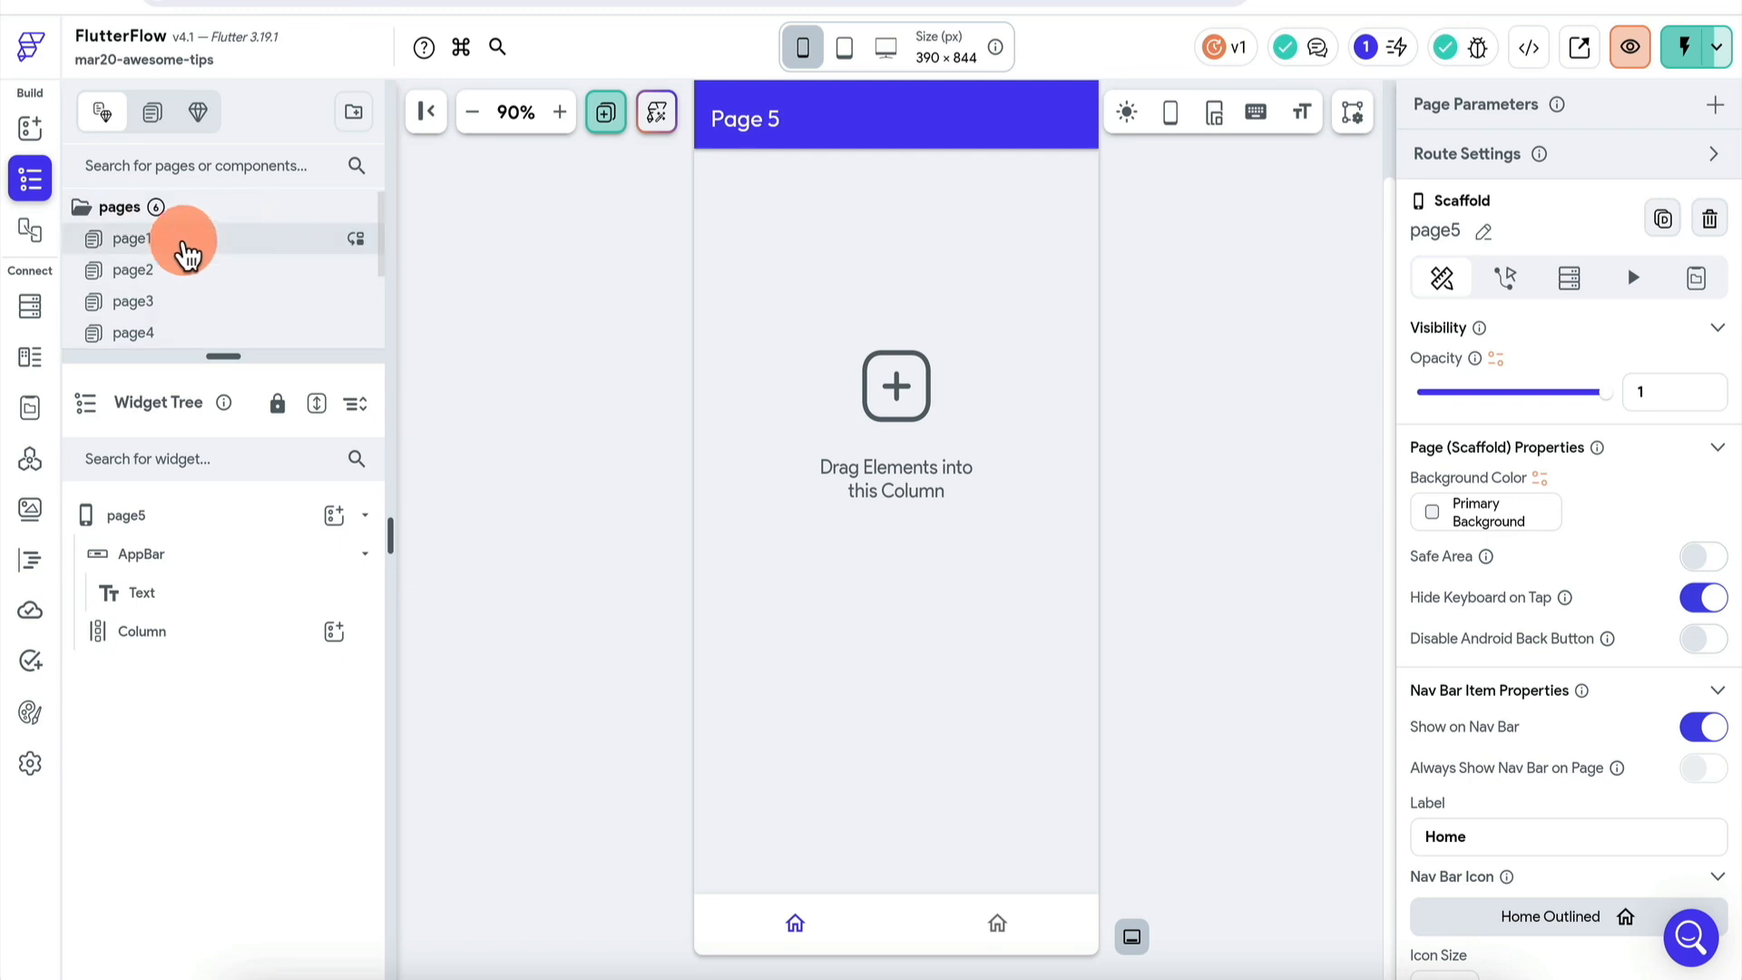
left_click(181, 246)
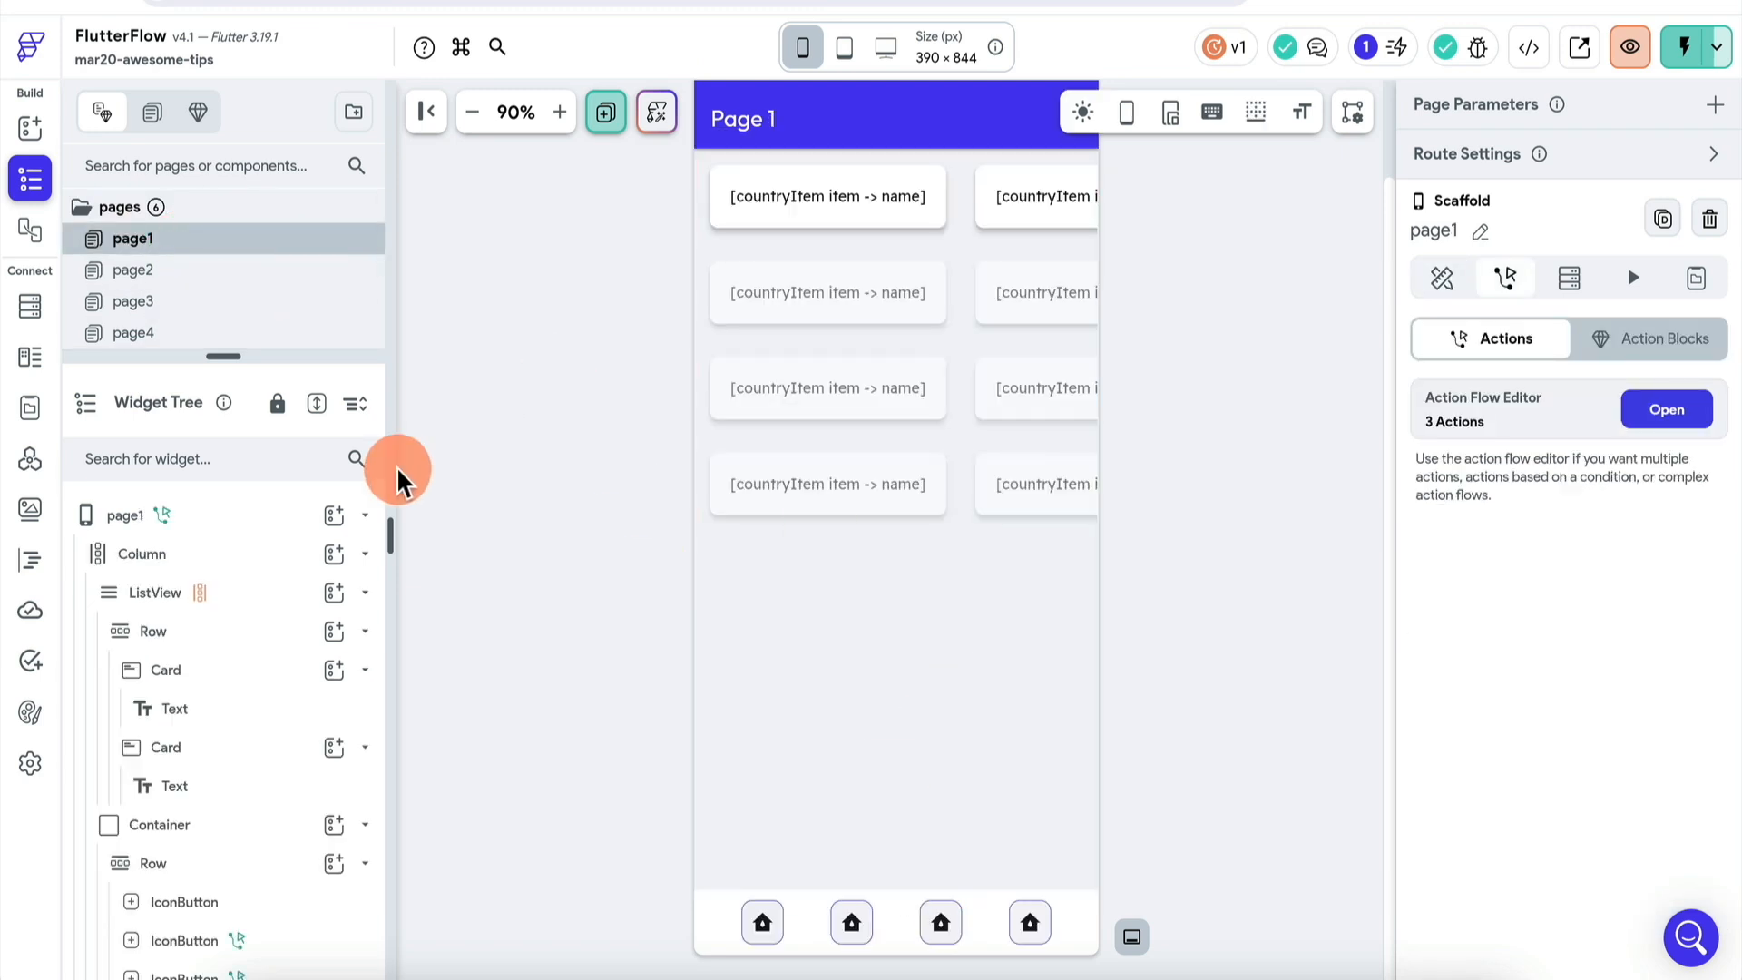
left_click(213, 515)
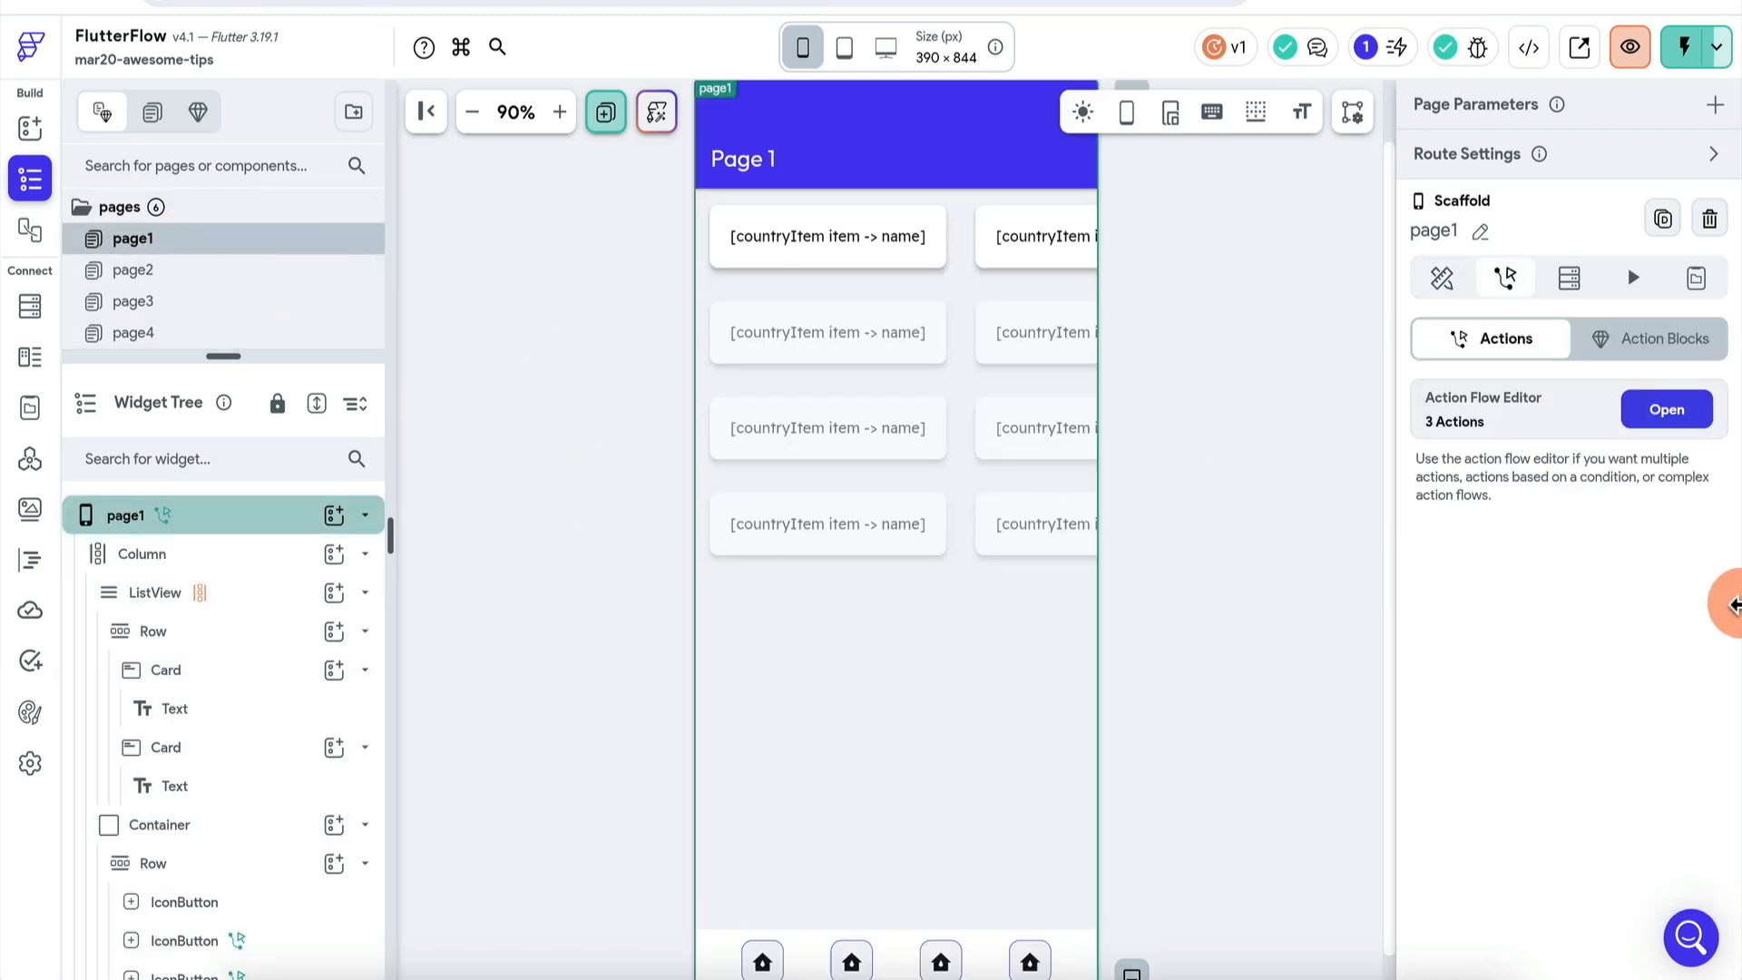
left_click(1442, 278)
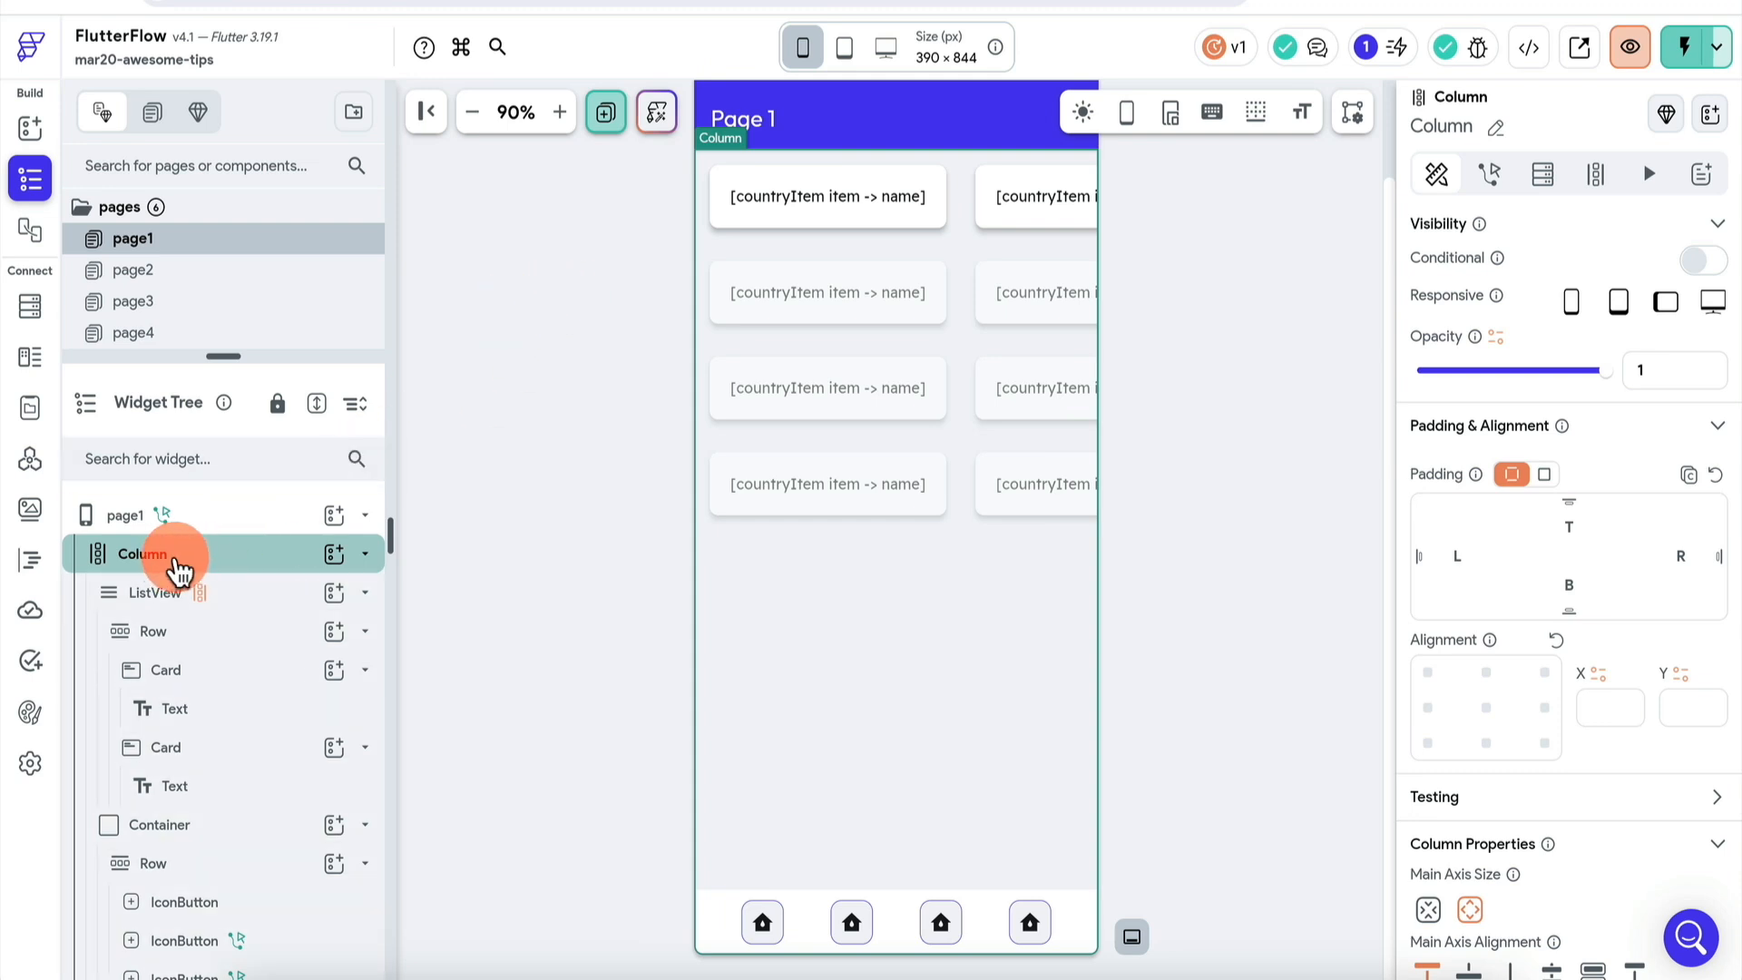
- Select page1's country-card ListView, the bottom container and its row of four icon buttons
left_click(241, 603)
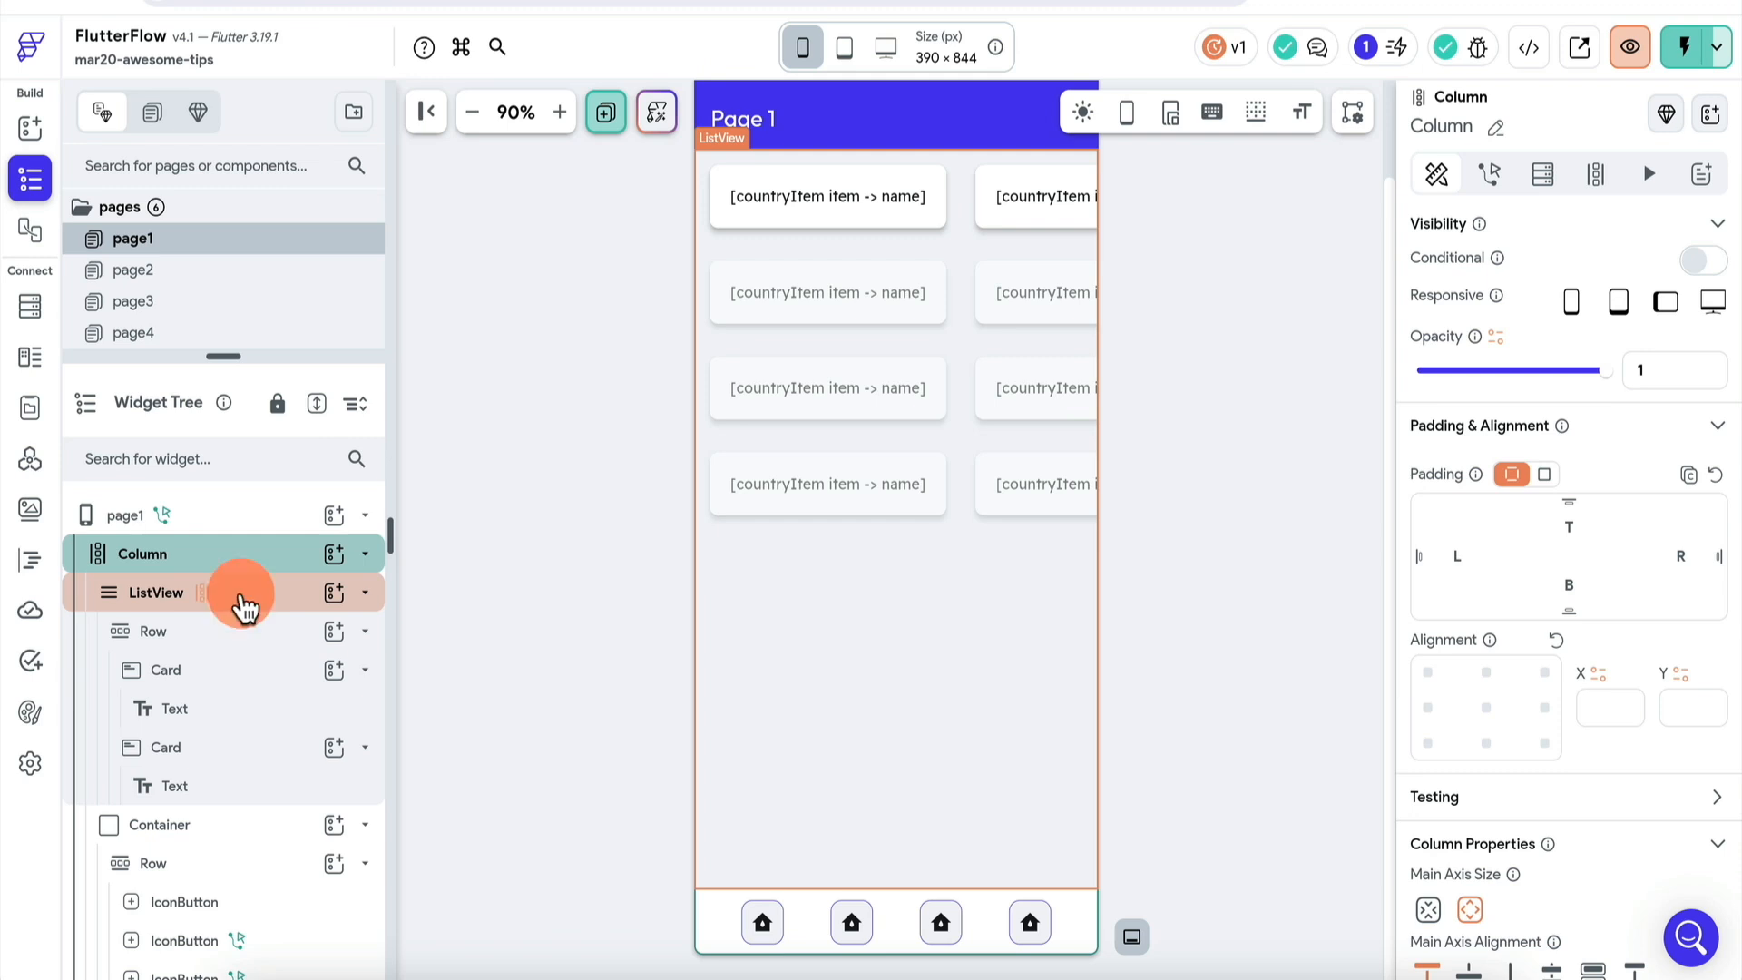
left_click(225, 606)
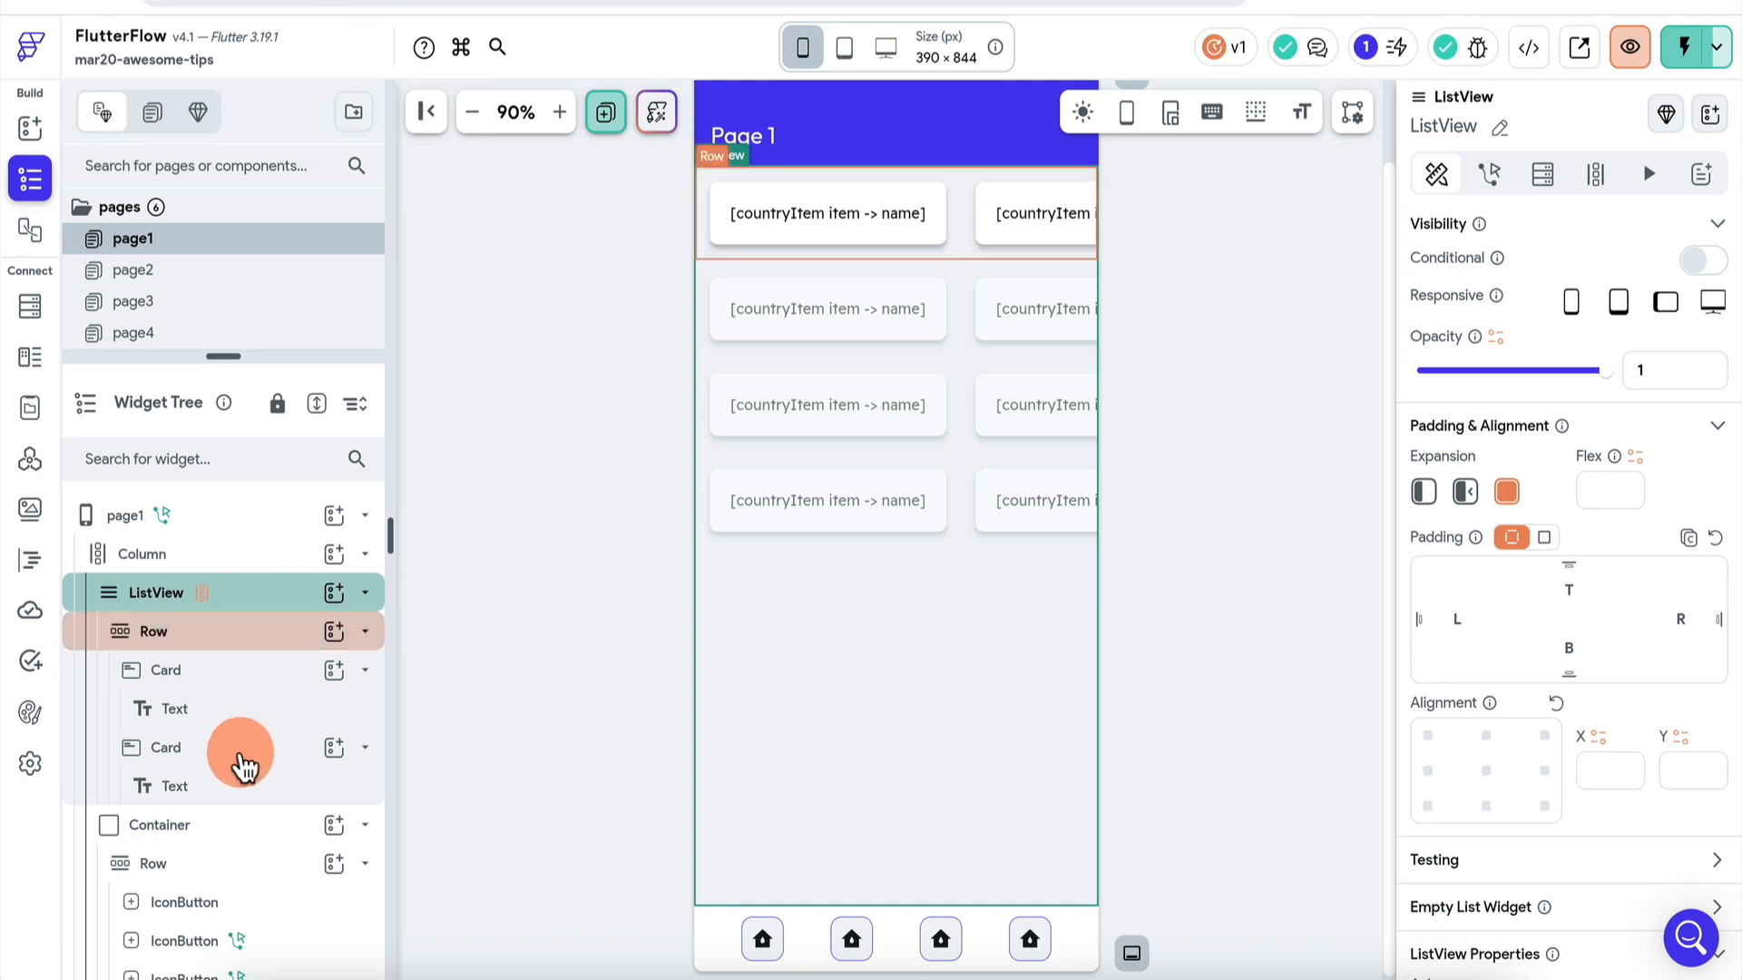
left_click(219, 839)
left_click(211, 873)
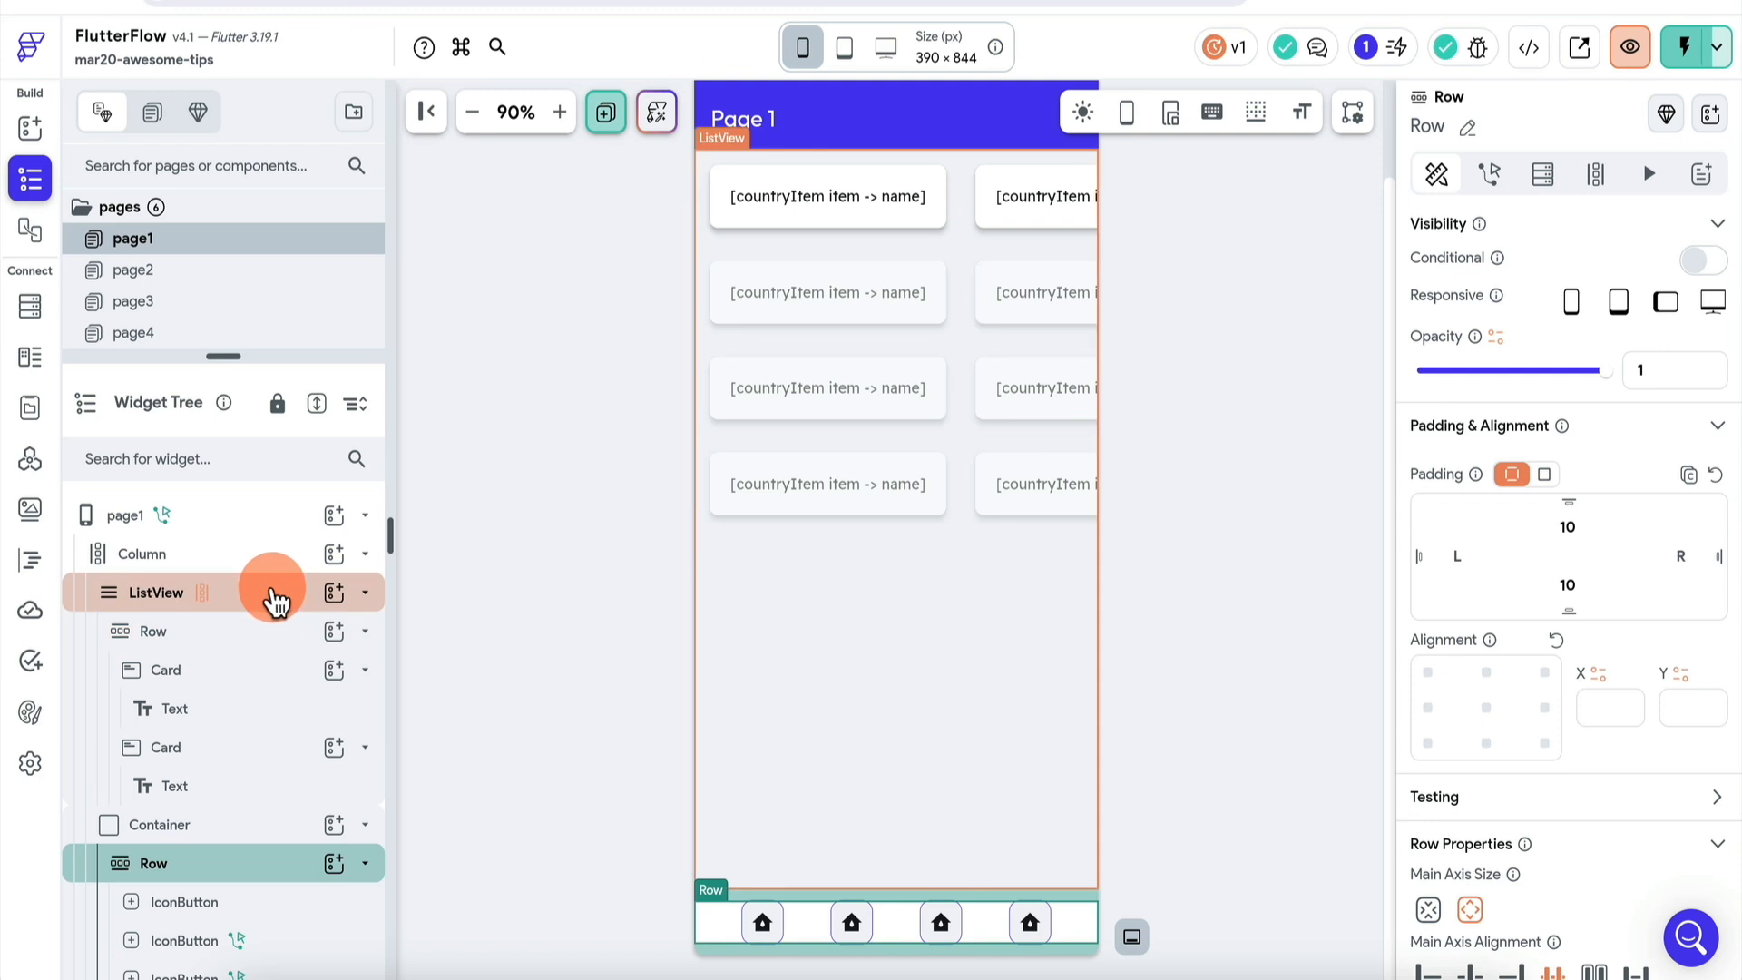
scroll(257, 590, "down", 1)
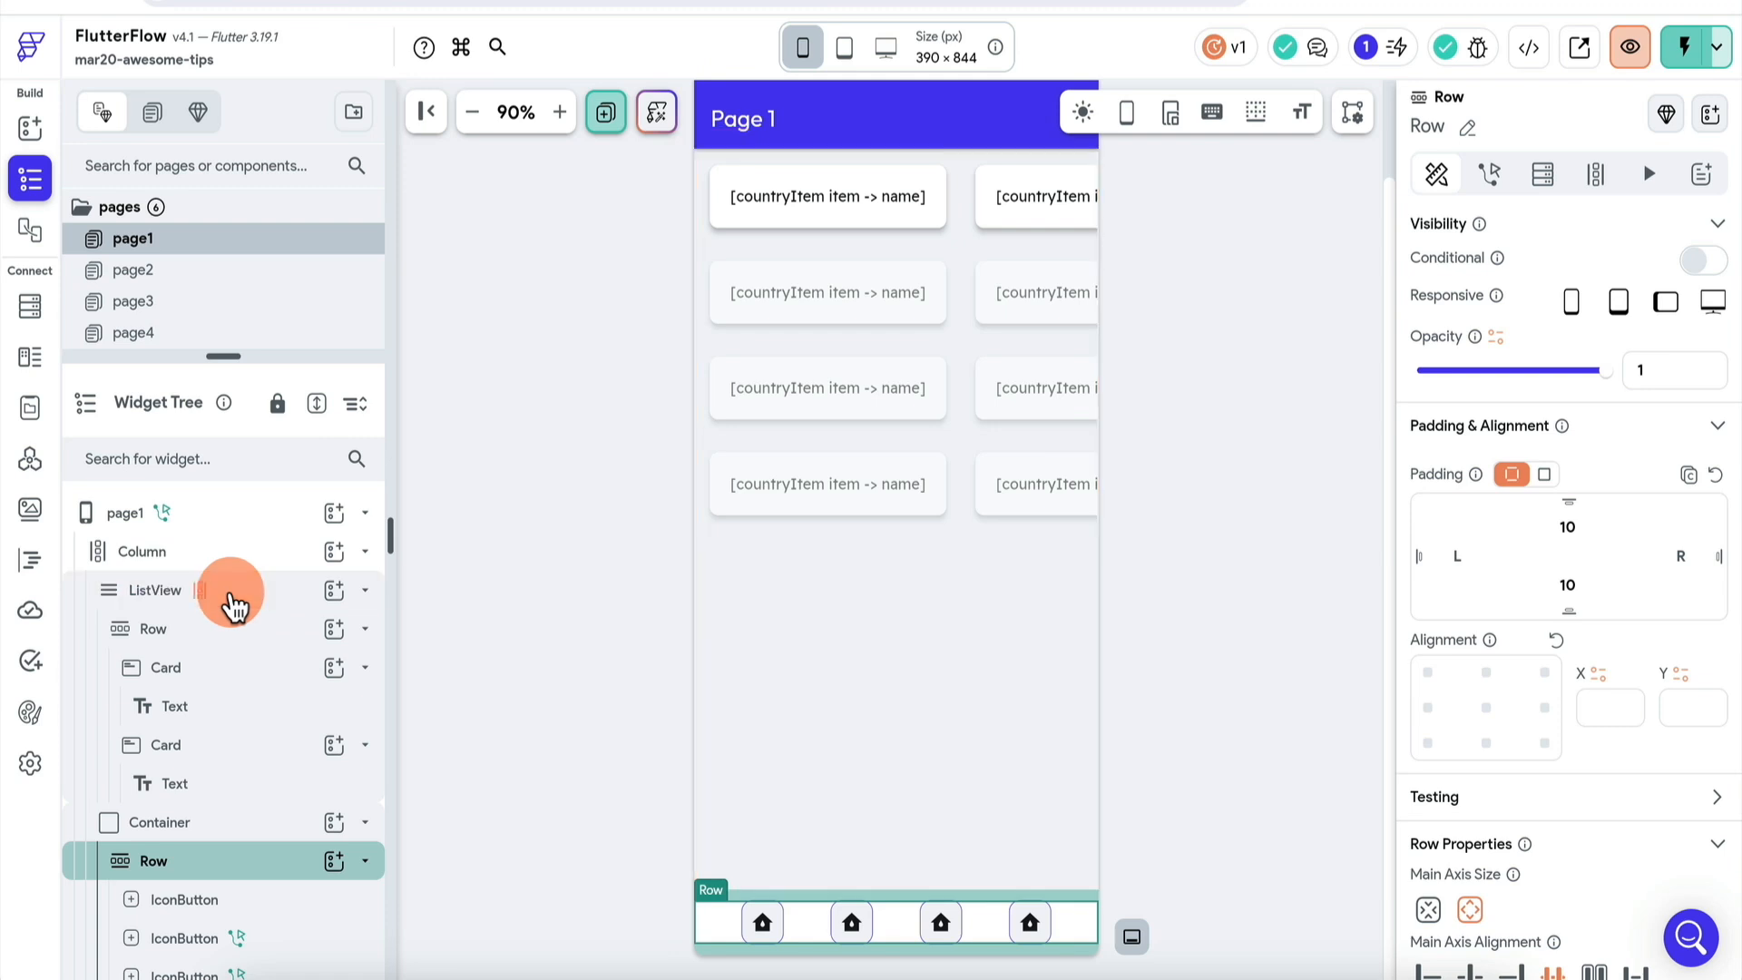
- Turn off the ListView's Expanded to see it shrink, restore Expanded, then select the icon row
left_click(232, 601)
left_click(1508, 494)
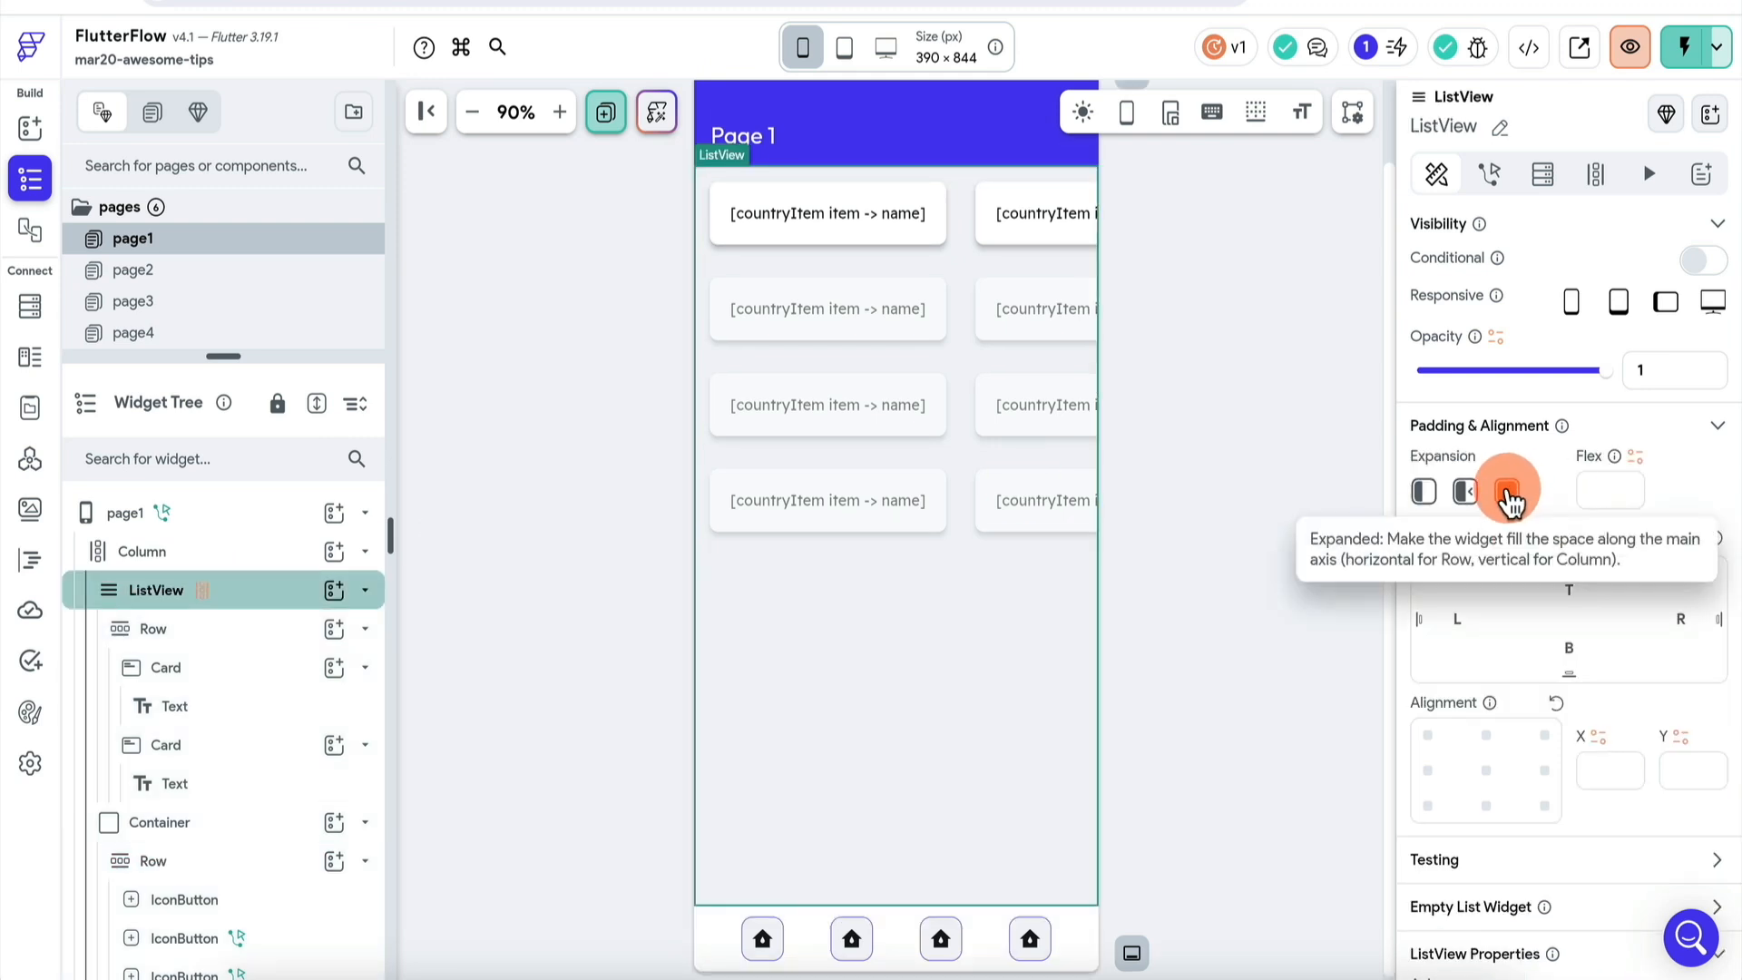
left_click(1425, 494)
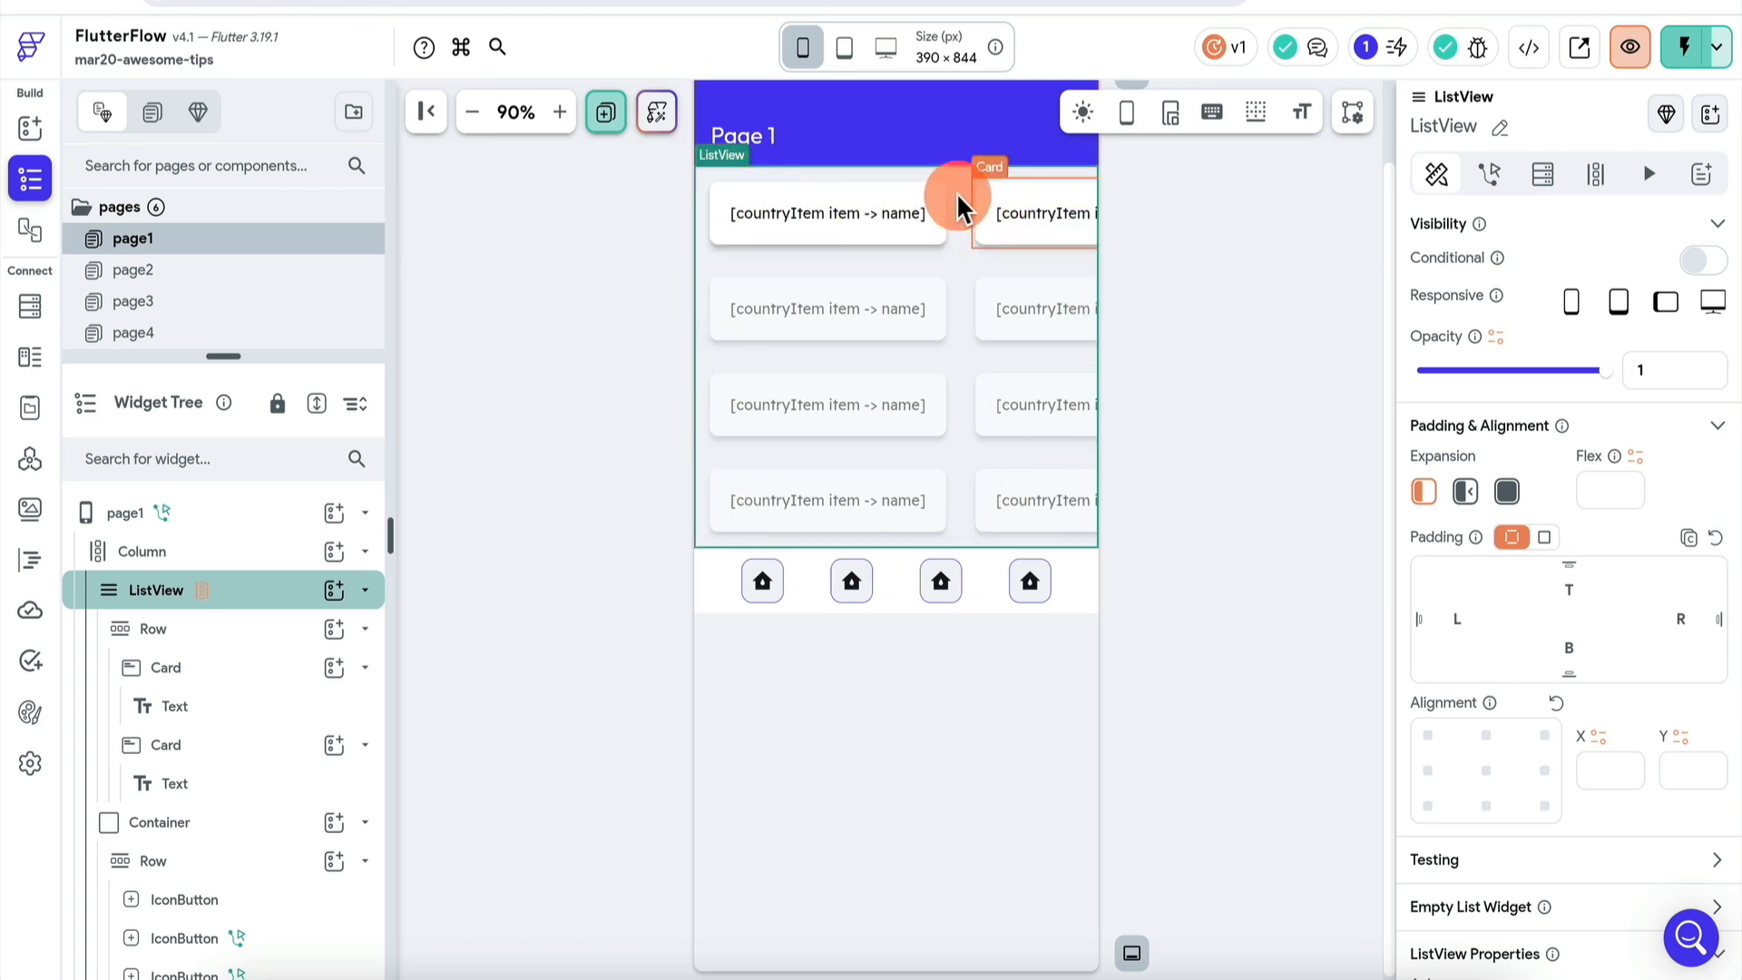
left_click(1035, 461)
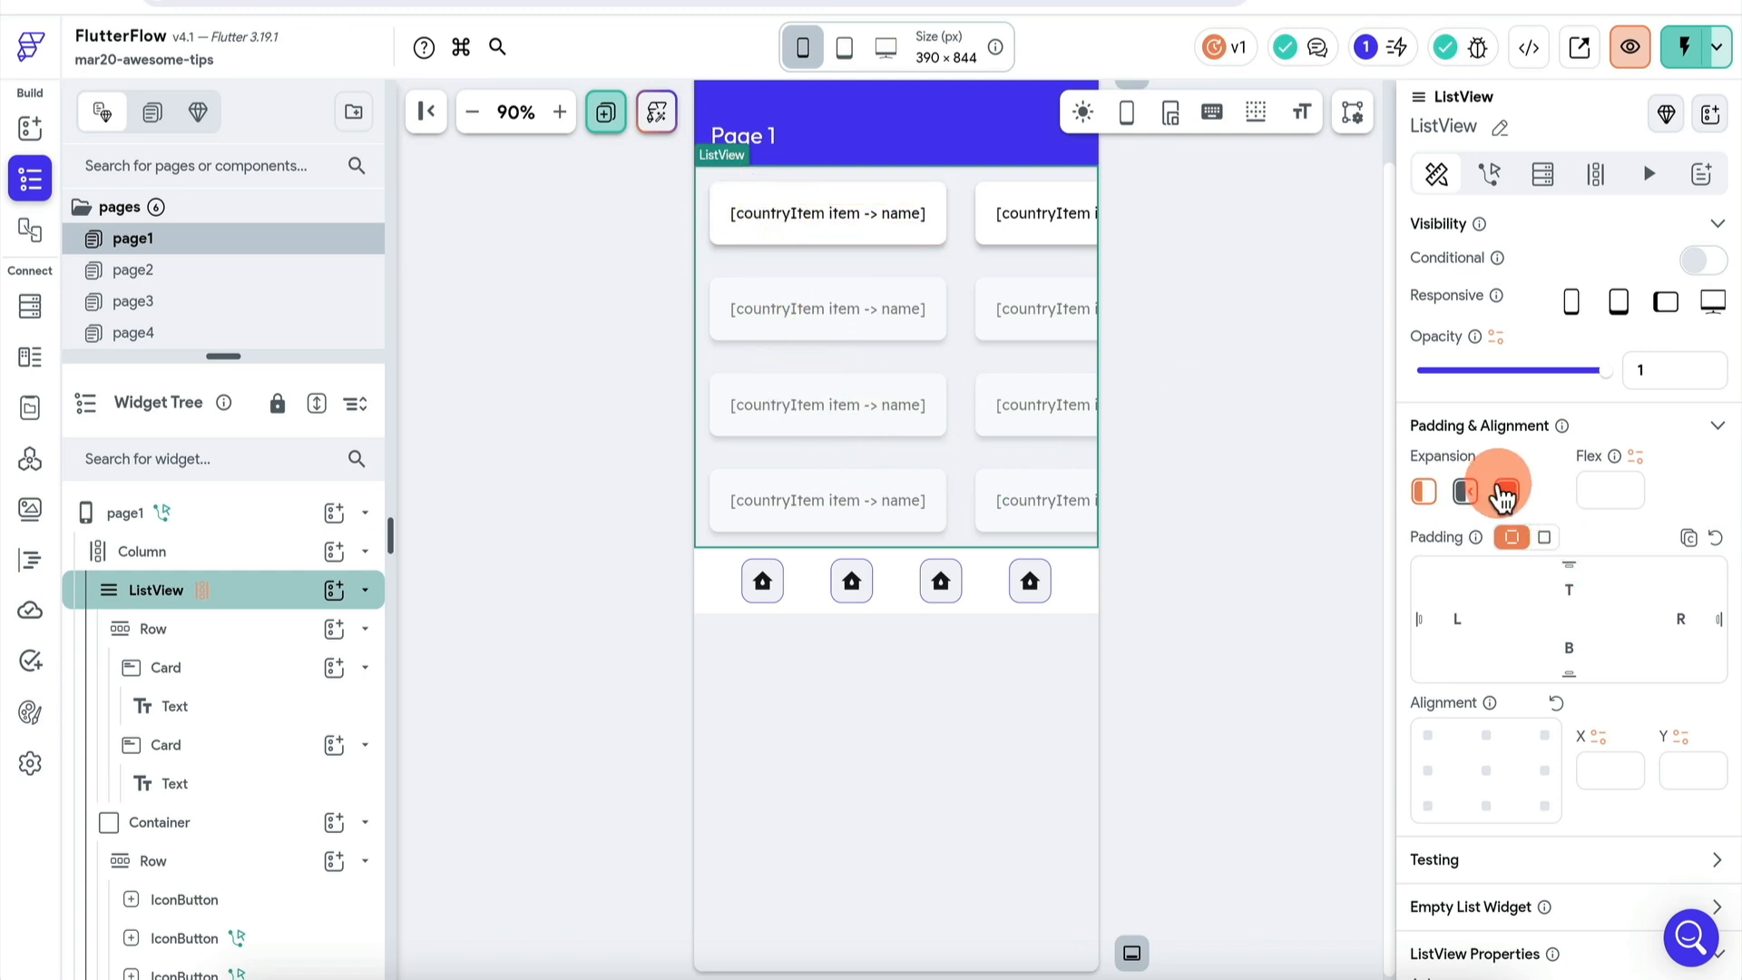
left_click(1508, 493)
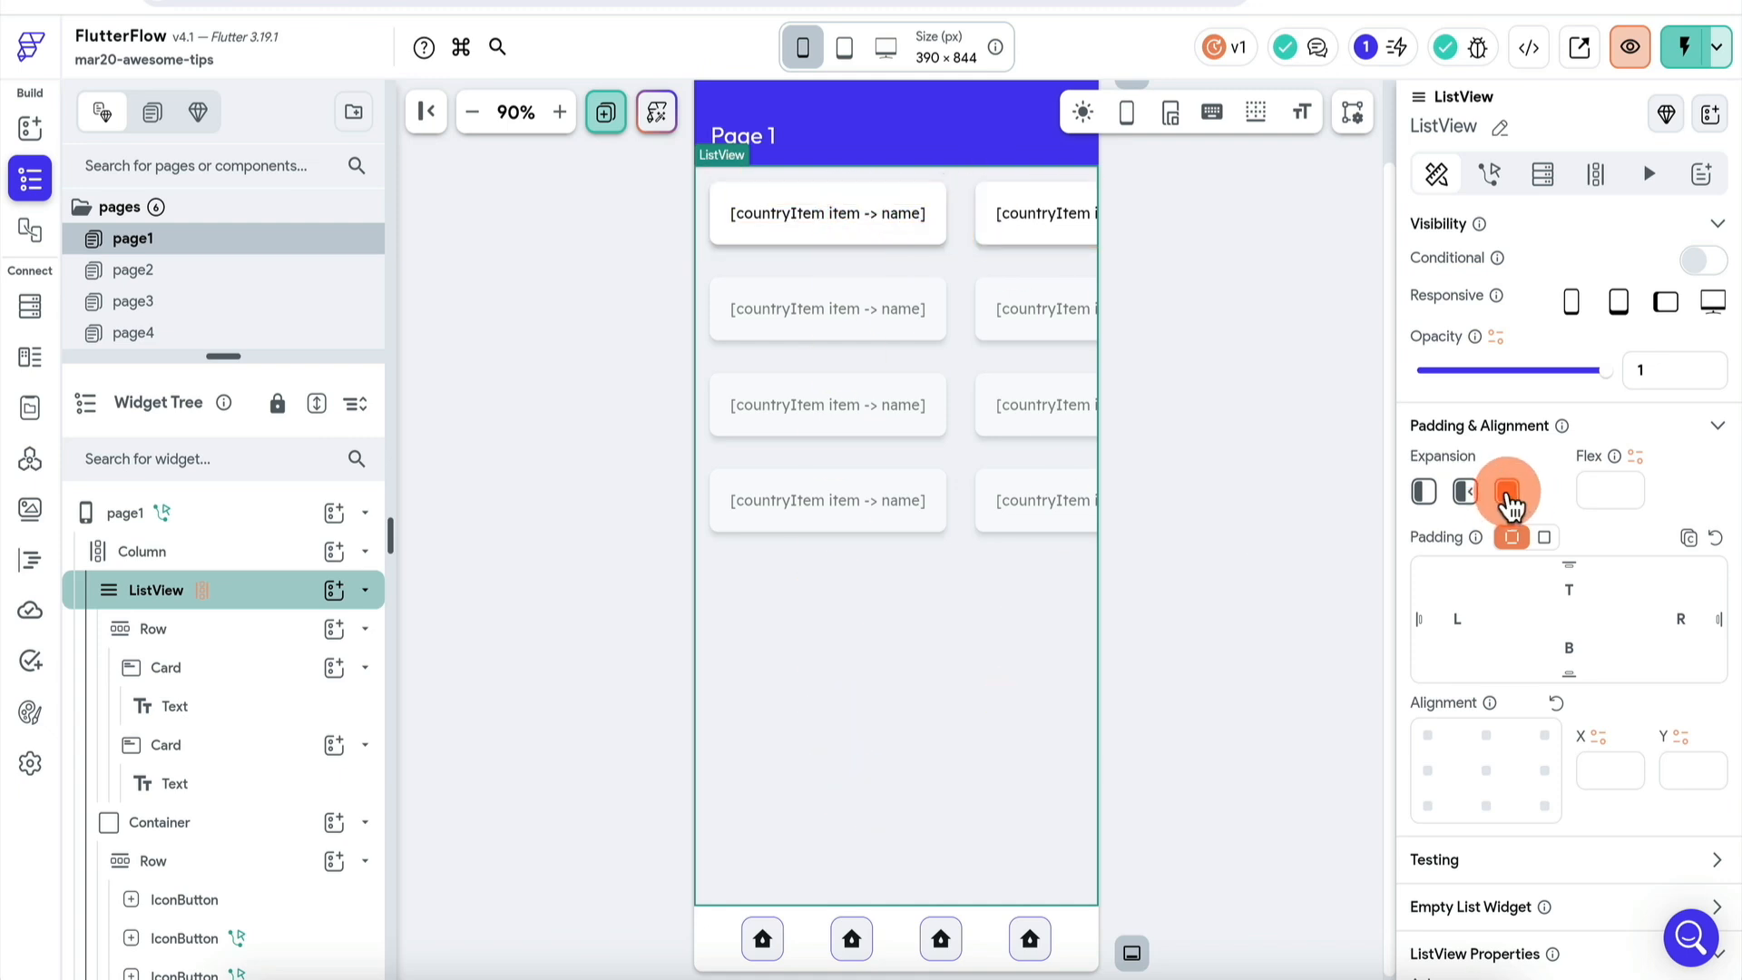
left_click(809, 921)
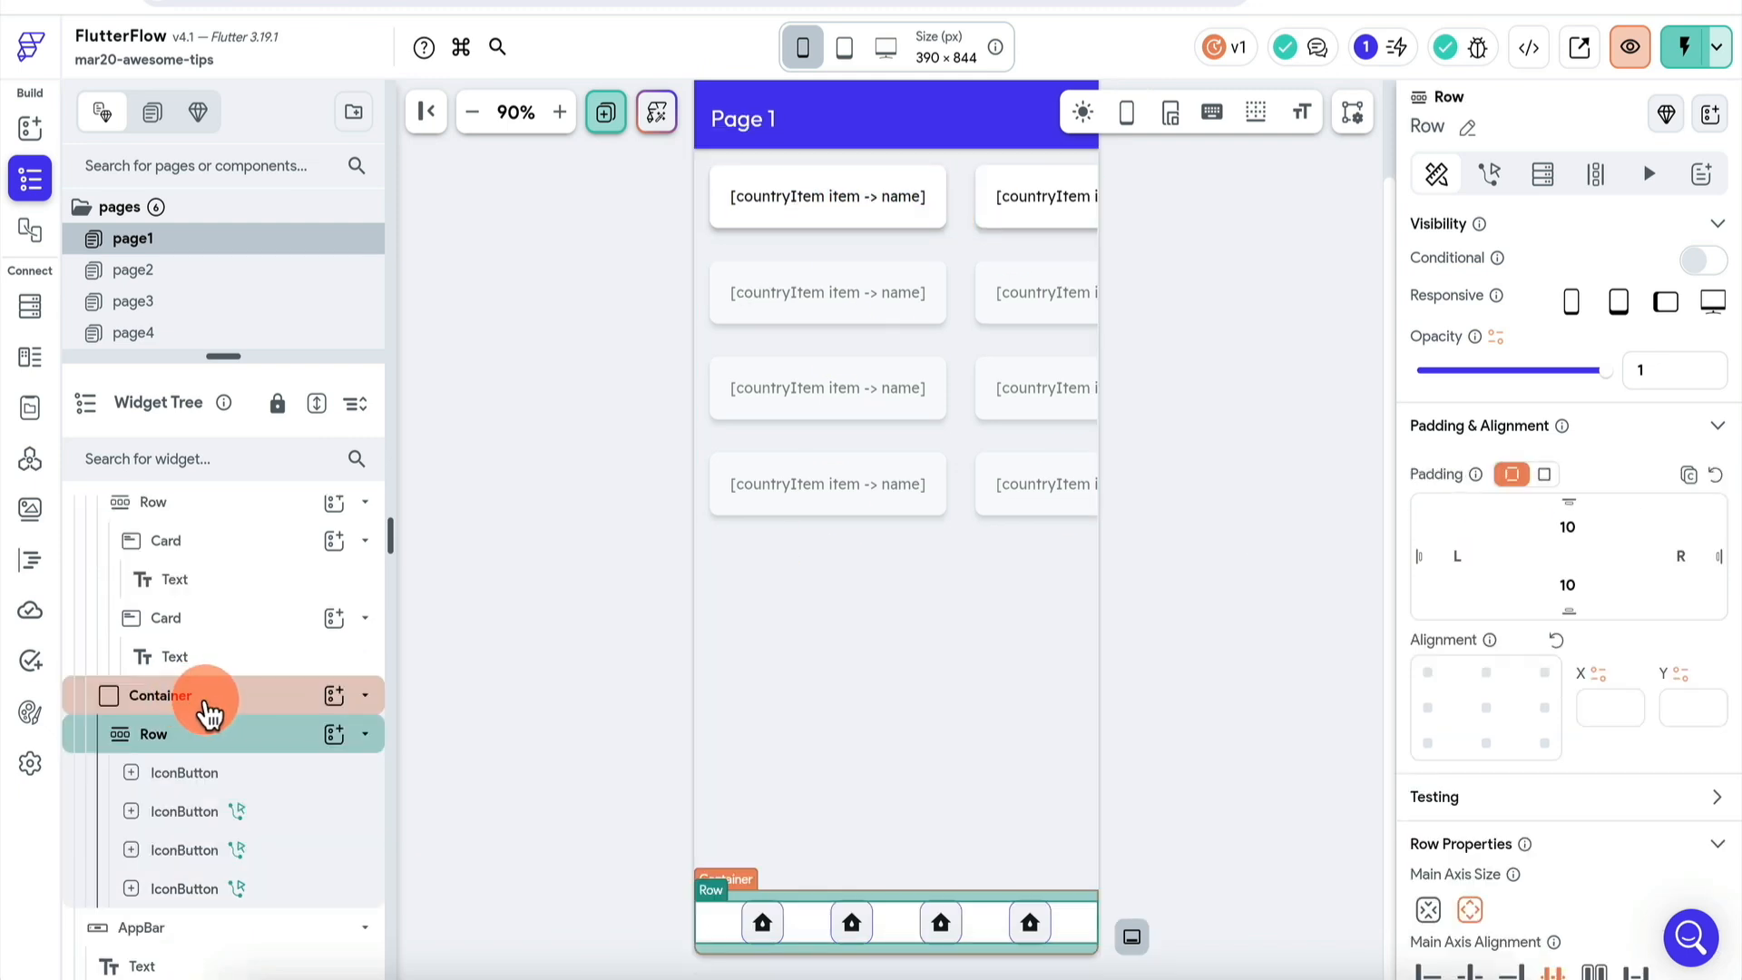
- Check the first two icon buttons, confirming the second navigates to page2
left_click(191, 773)
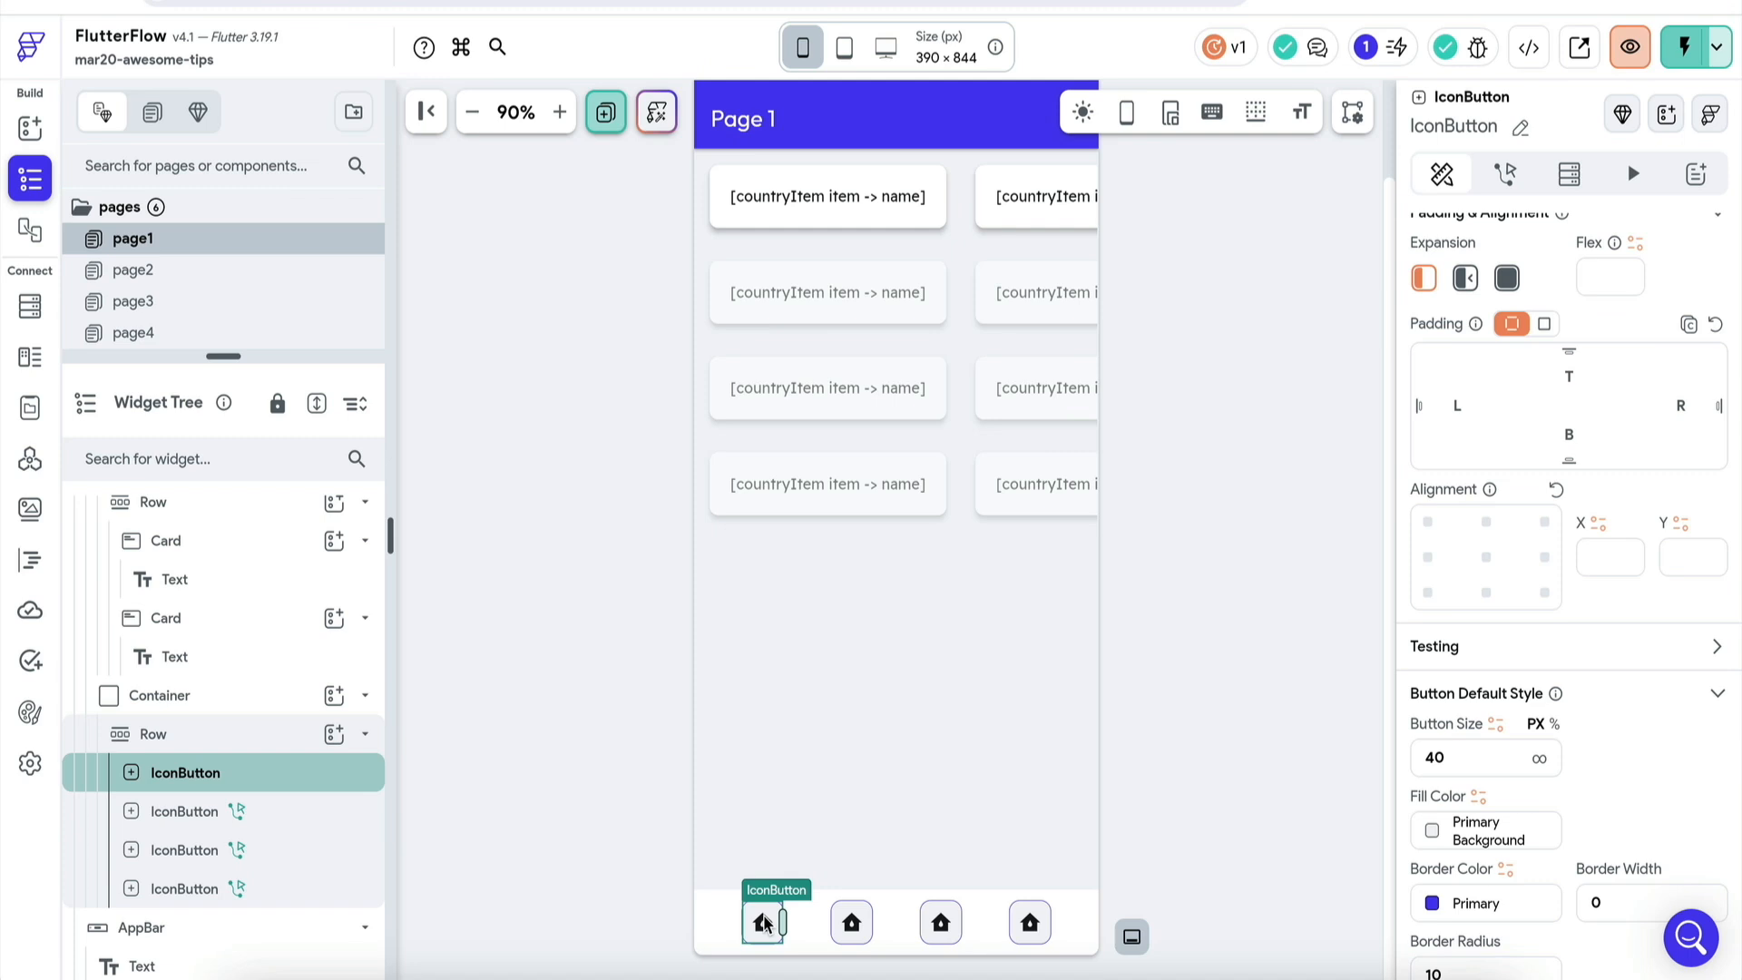
left_click(288, 804)
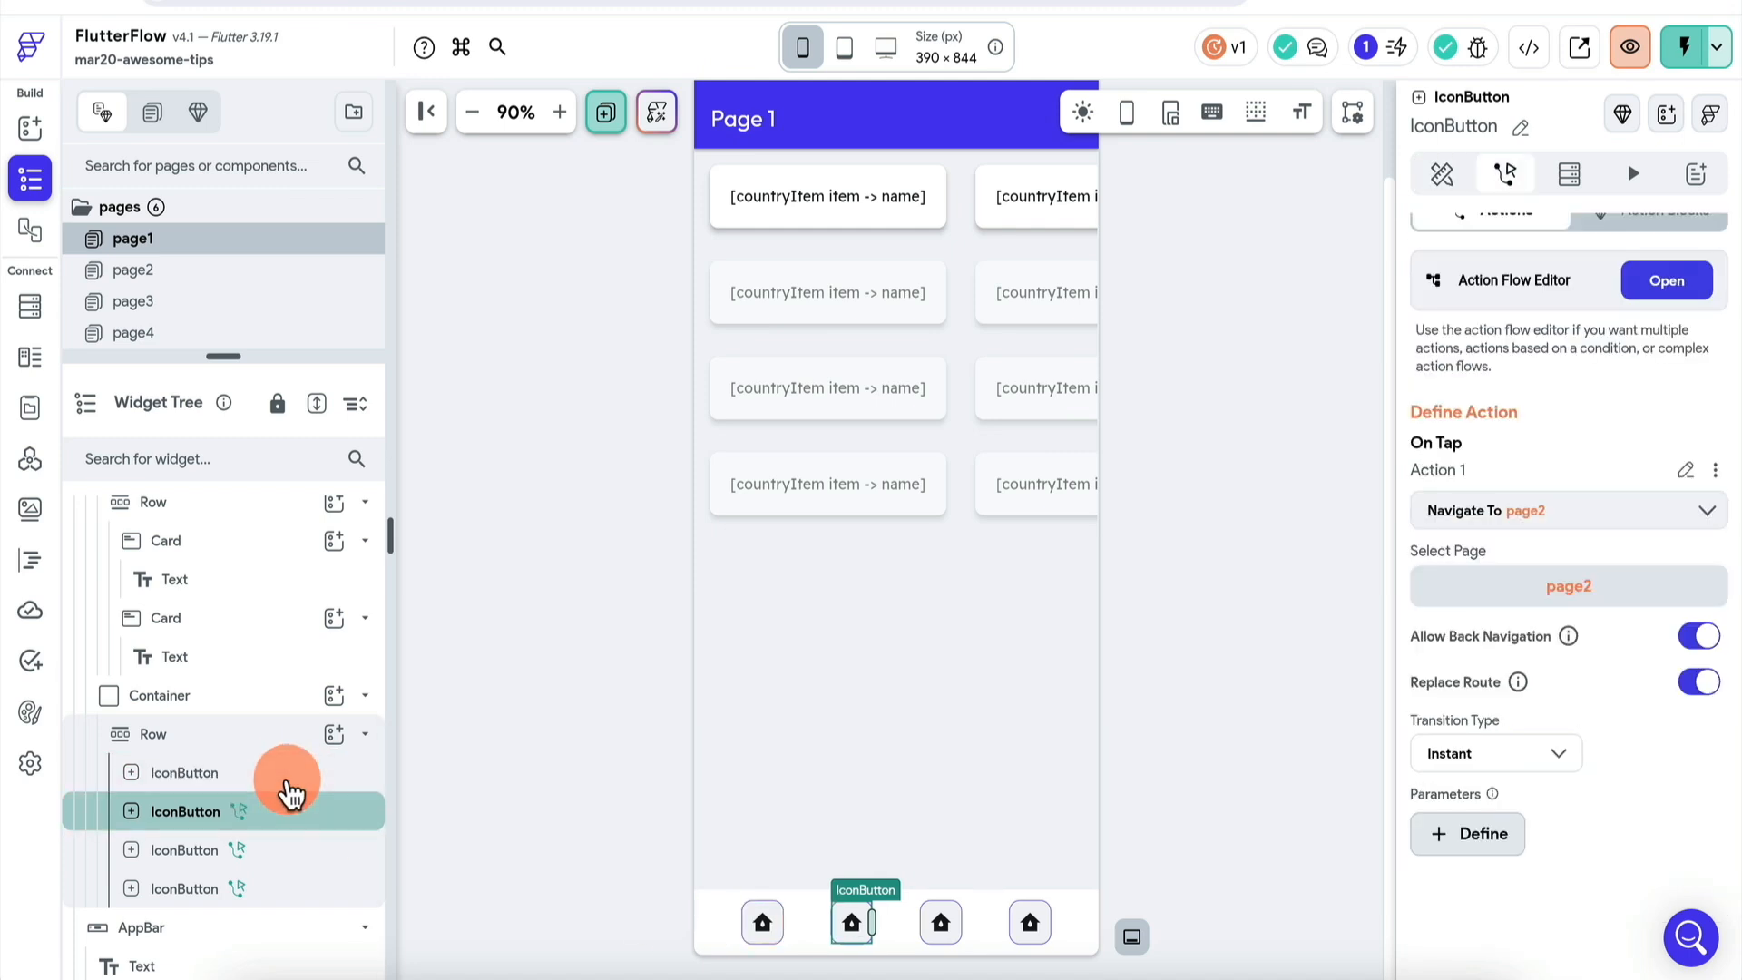
left_click(828, 927)
left_click(1024, 922)
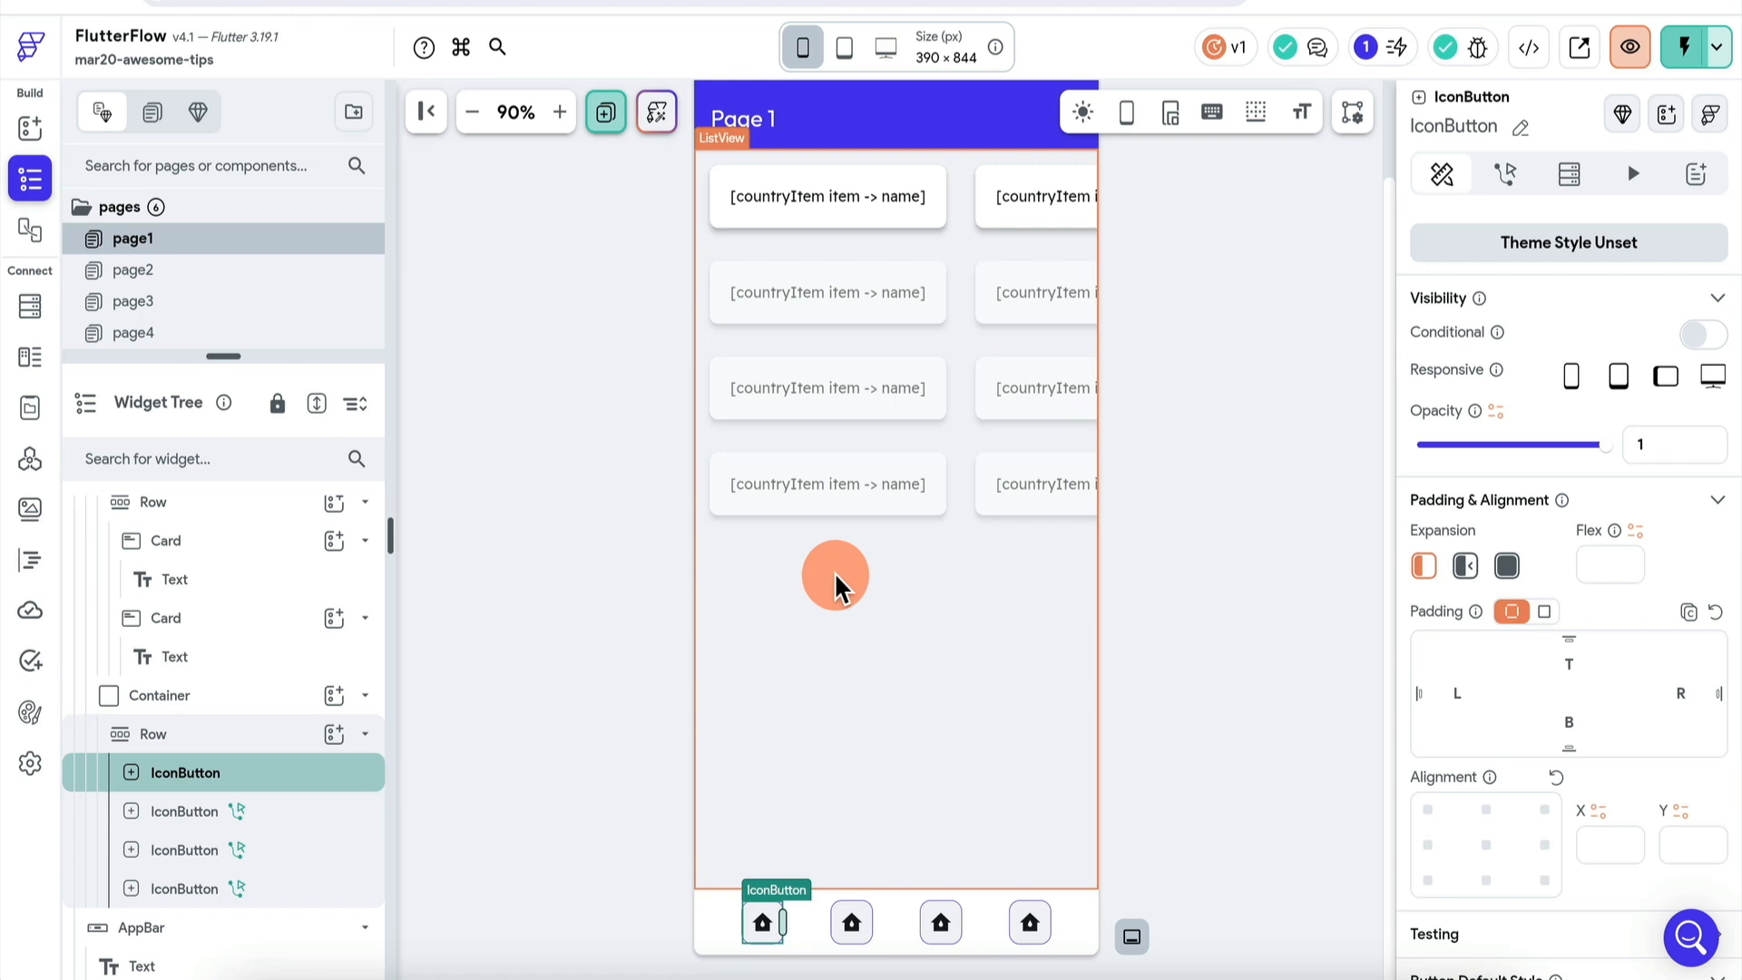
left_click(308, 813)
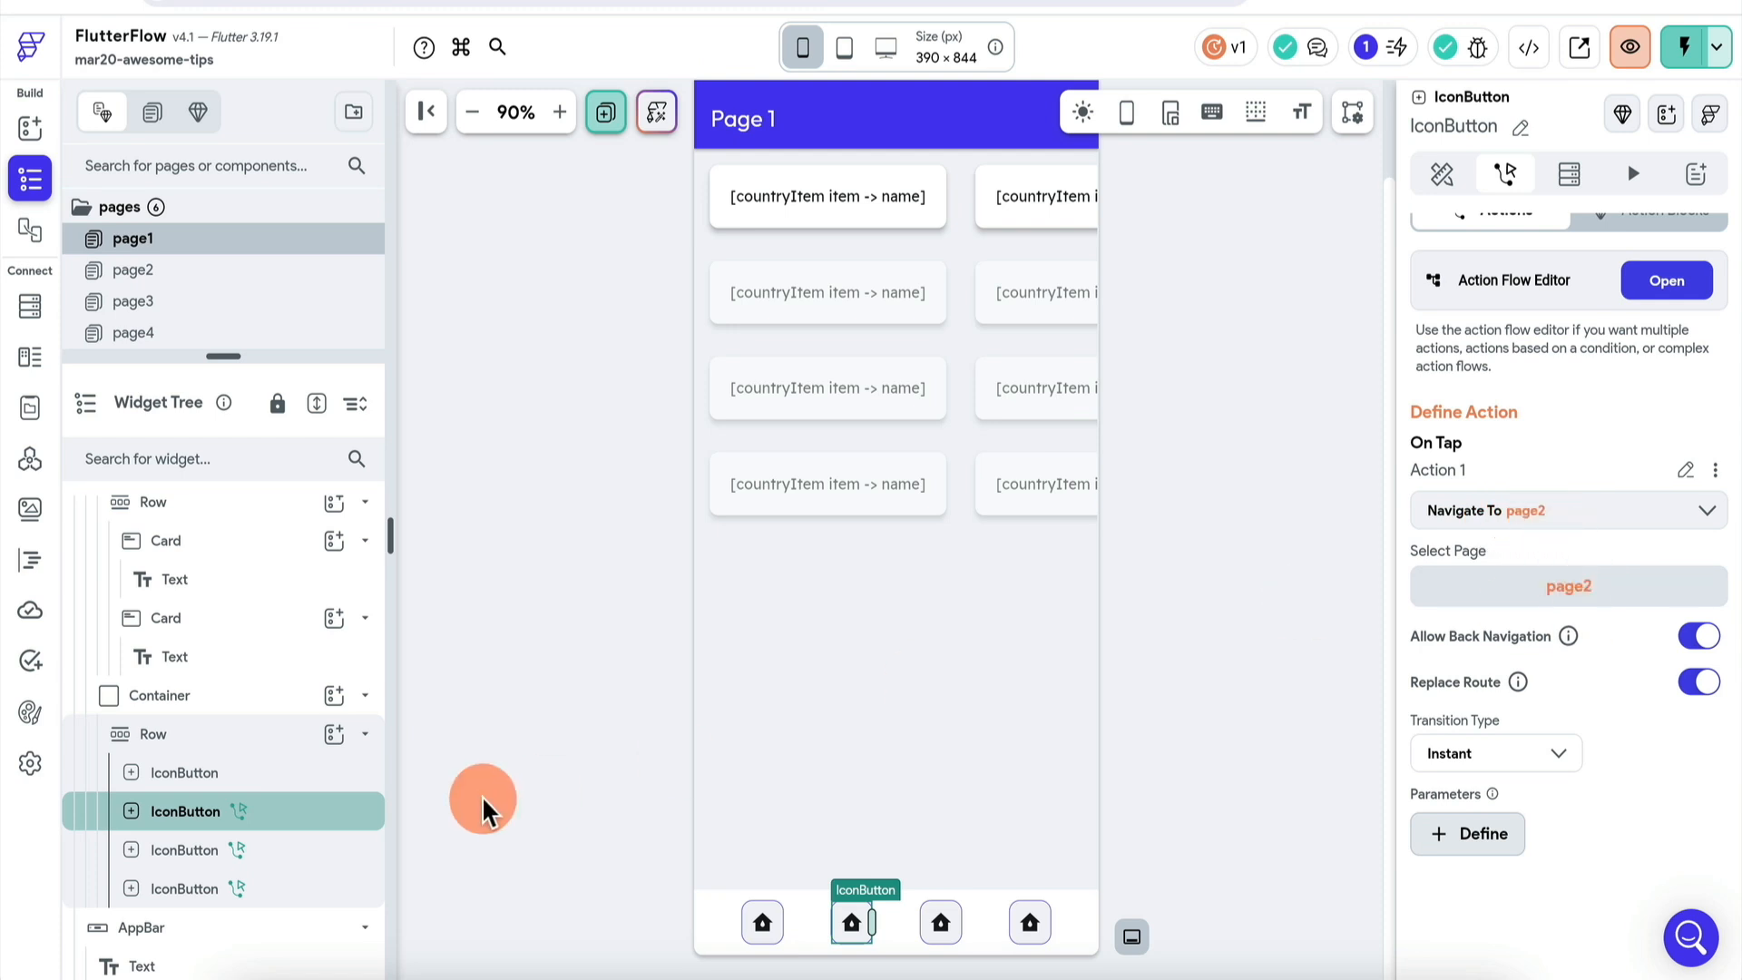
- Confirm the third and fourth icon buttons navigate to page3 and page4
left_click(218, 849)
scroll(1546, 585, "down", 5)
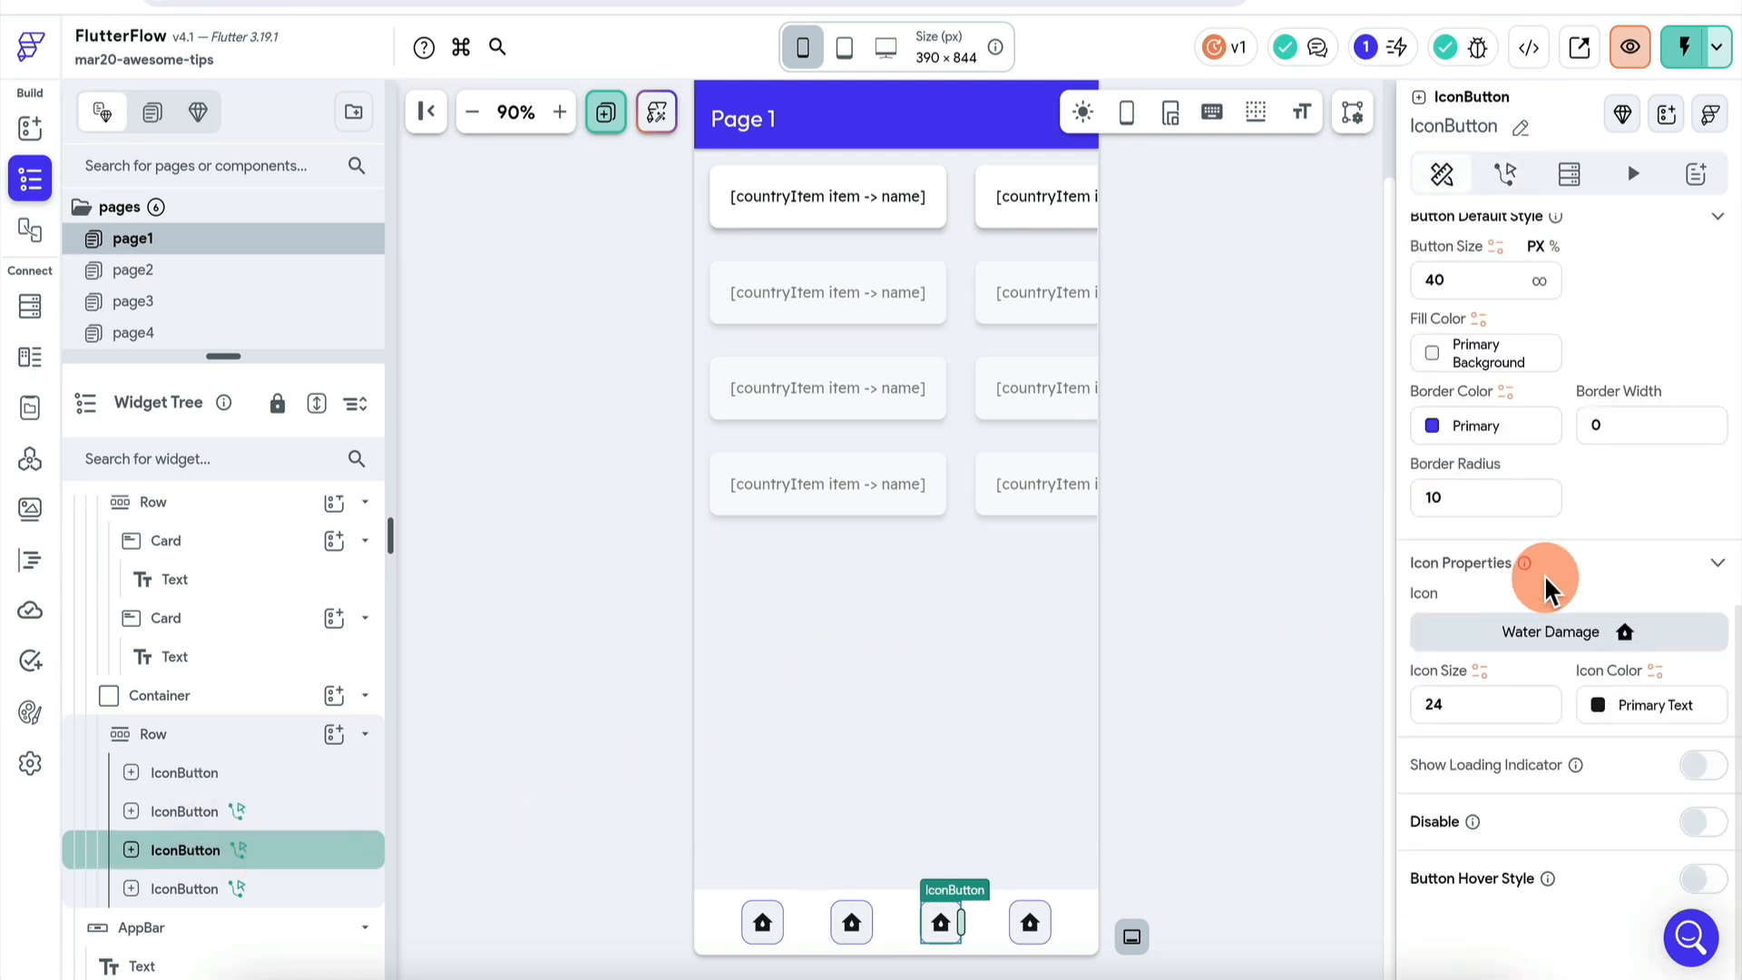
left_click(1506, 173)
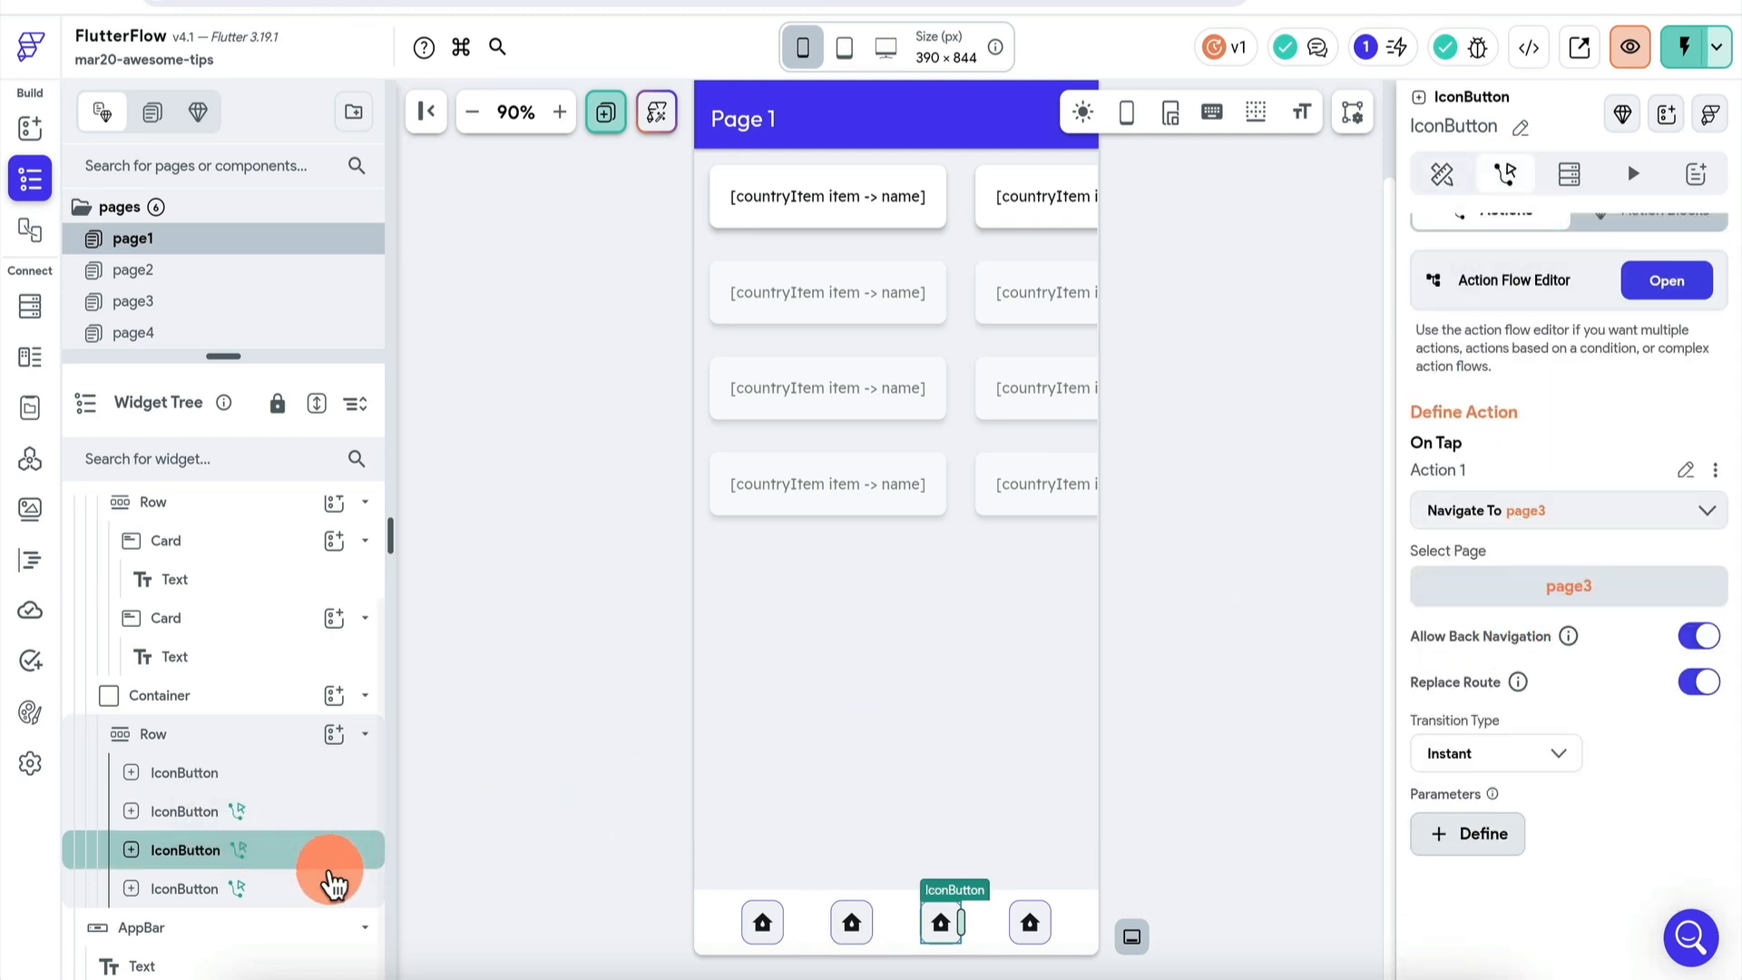
left_click(331, 885)
left_click(1505, 173)
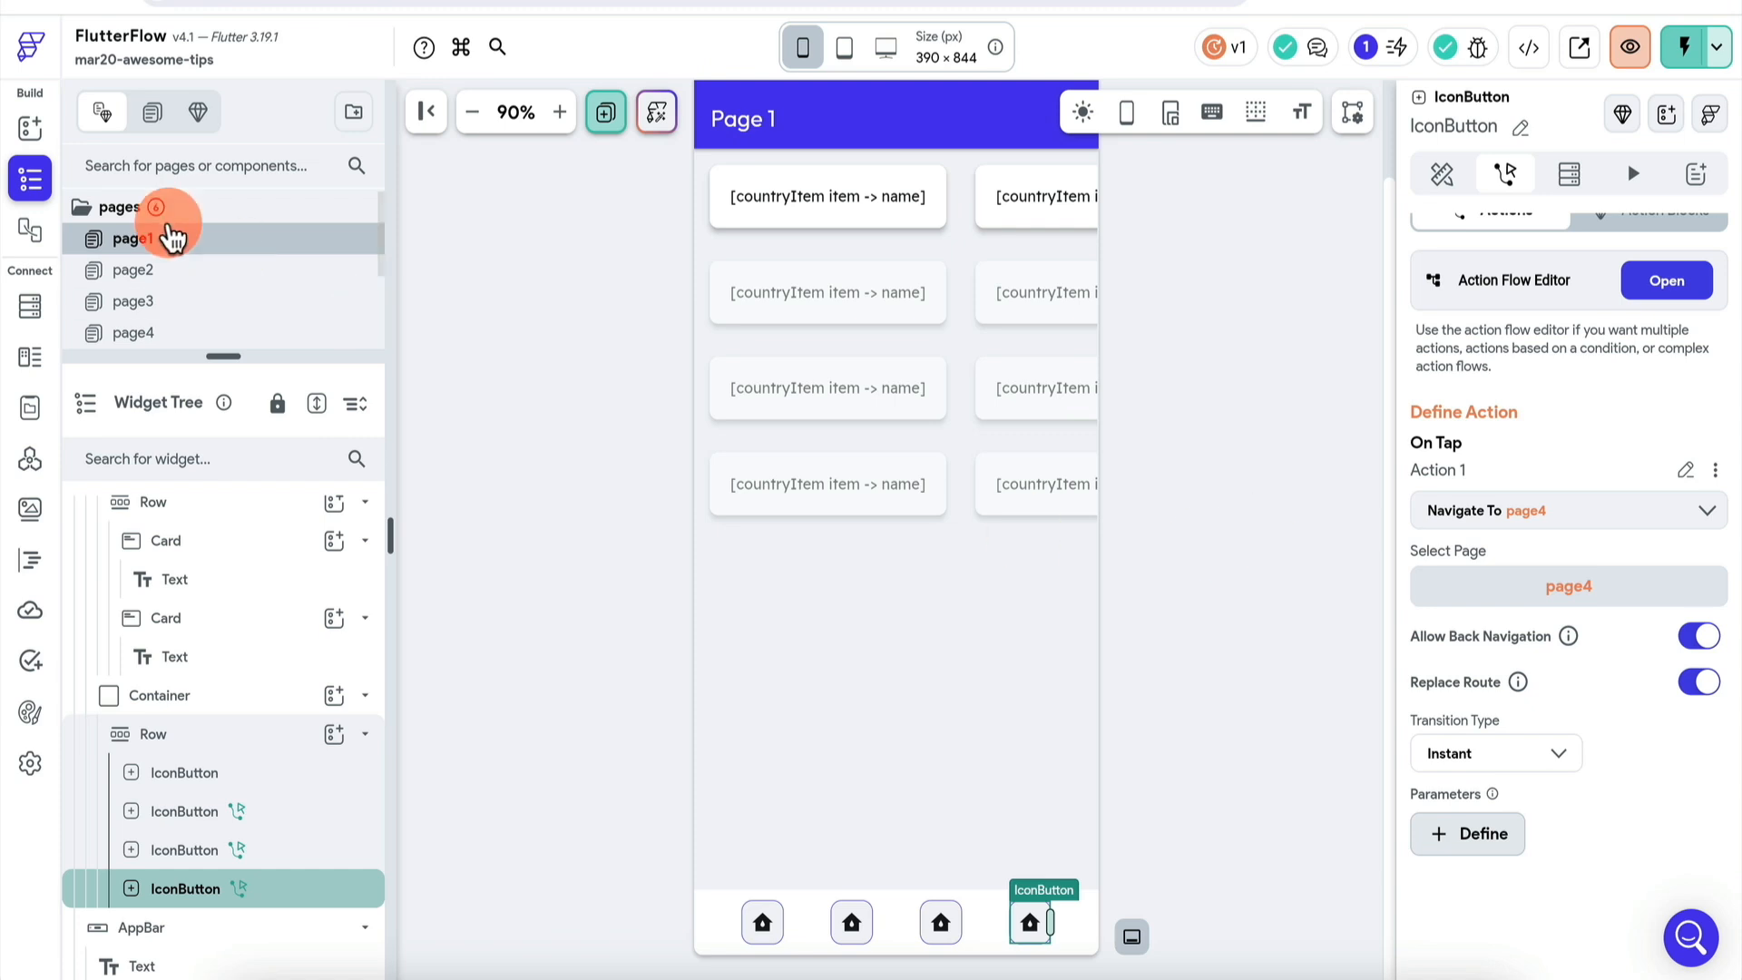
- Open page5 and review its built-in nav bar item settings
scroll(182, 309, "down", 2)
left_click(209, 278)
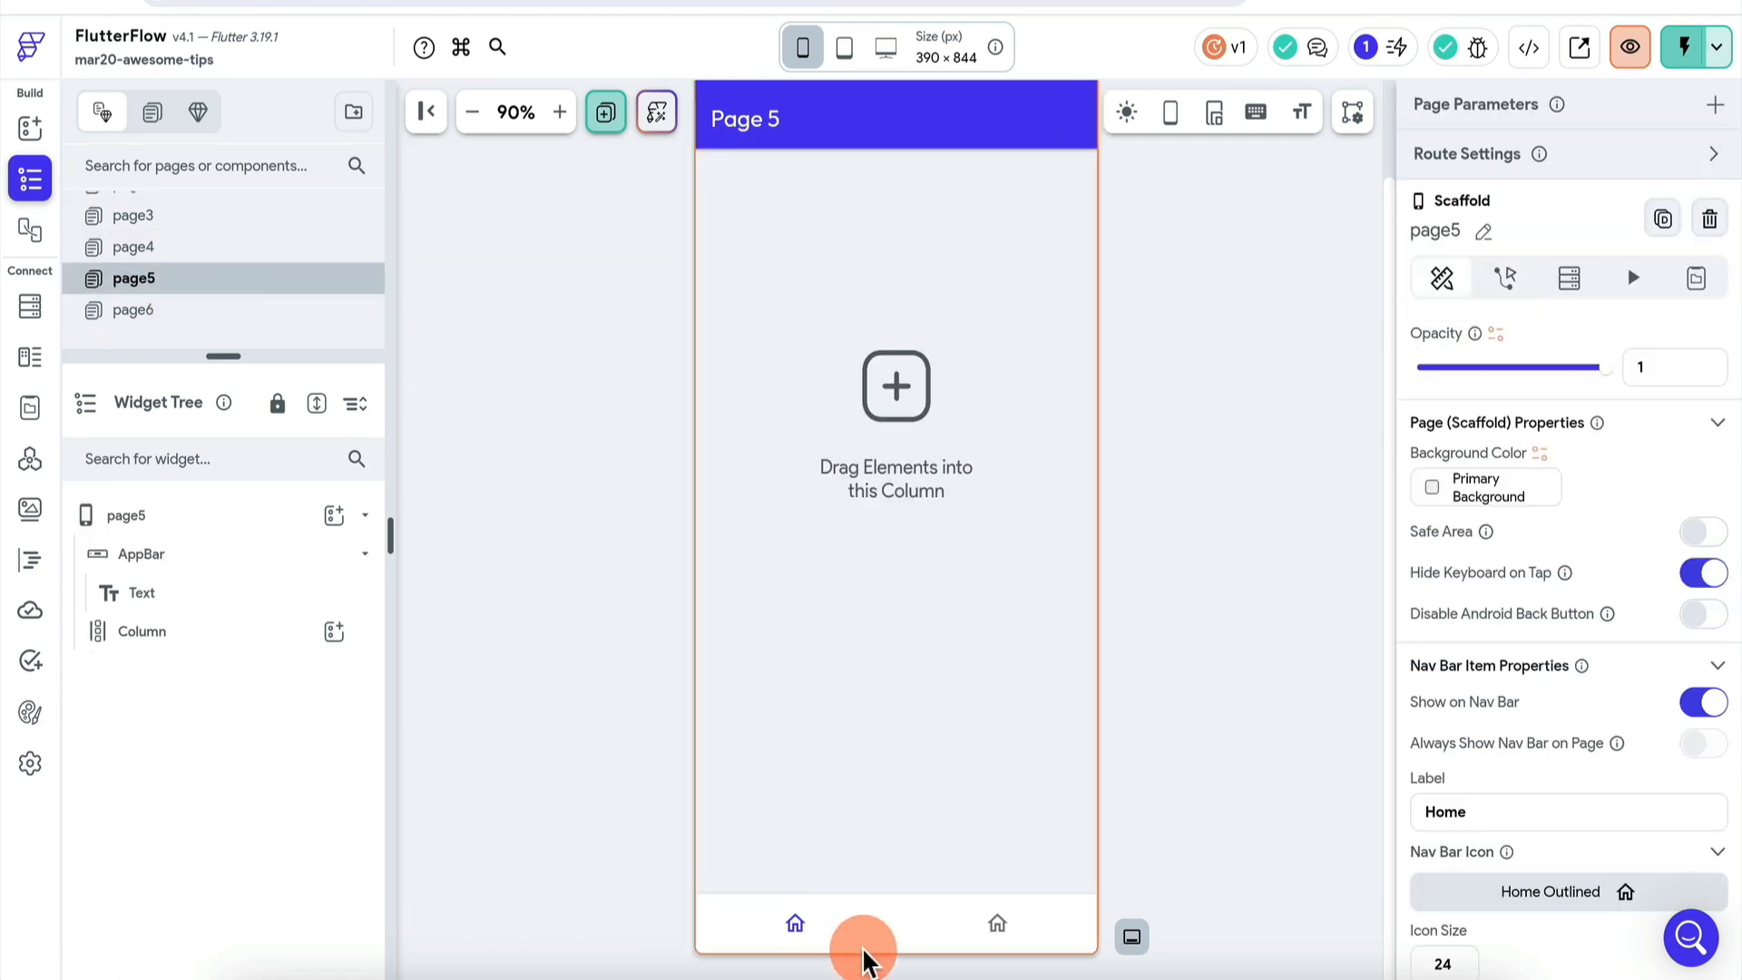
left_click(892, 943)
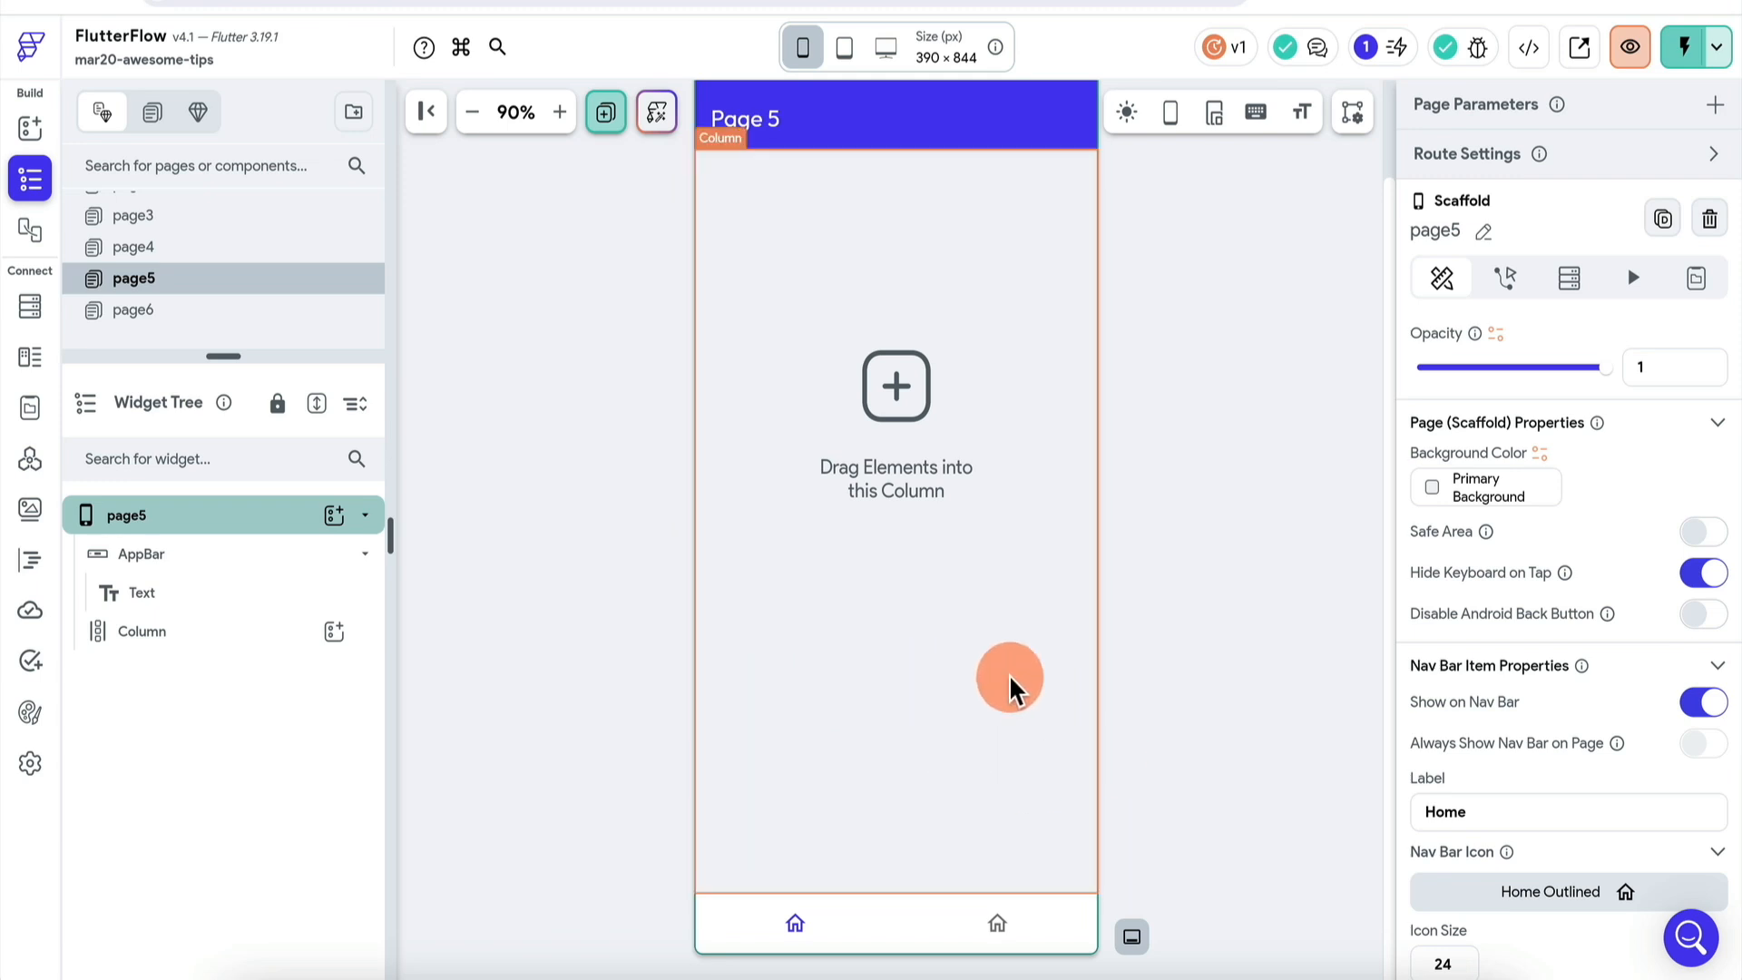
scroll(1553, 672, "down", 2)
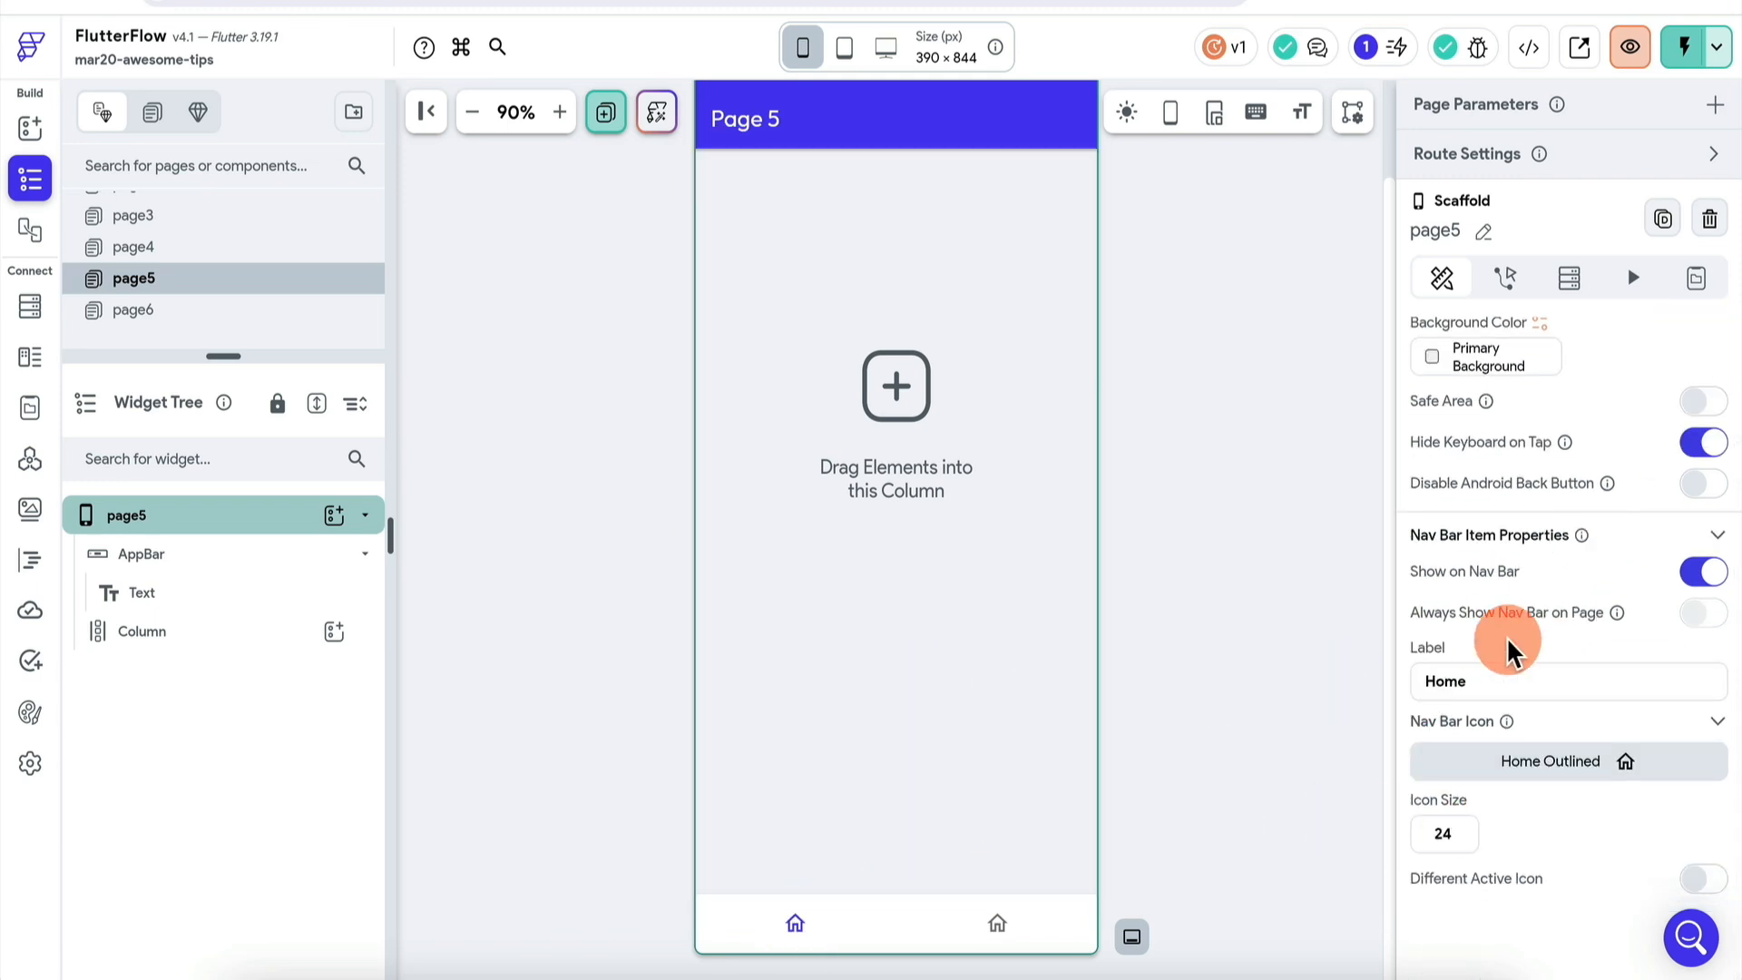
scroll(1558, 563, "up", 1)
scroll(1558, 563, "up", 2)
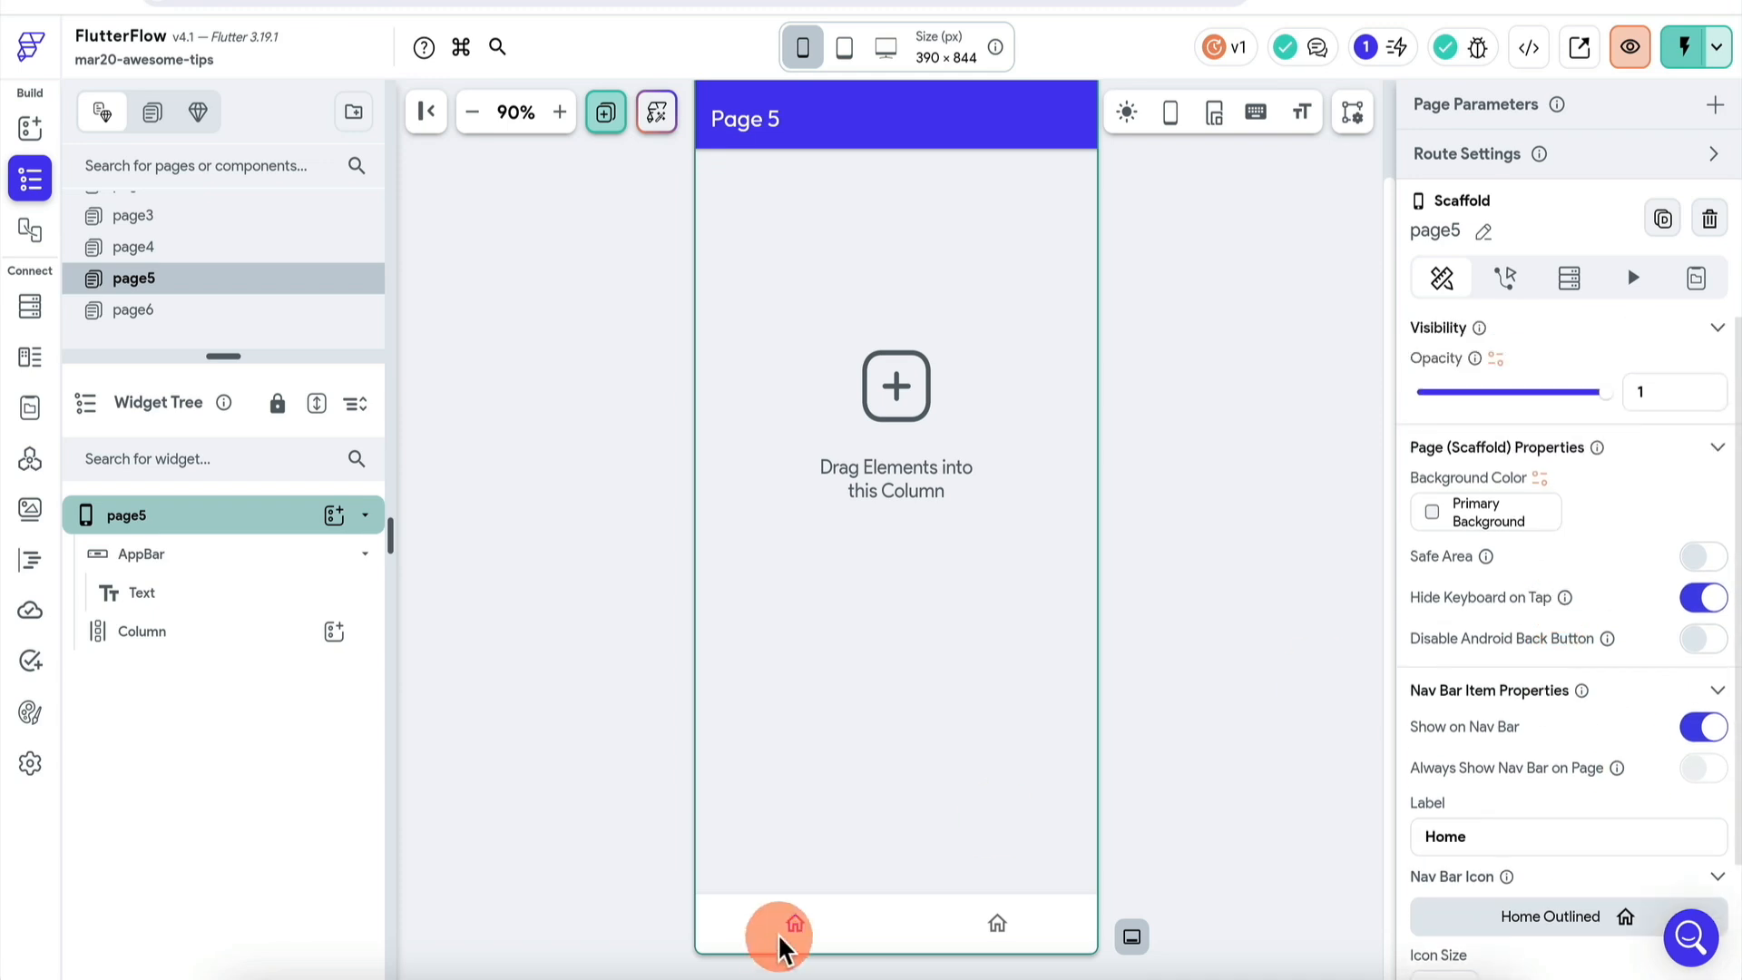
- Look at page6, the second nav bar page, then go back to page5
left_click(138, 311)
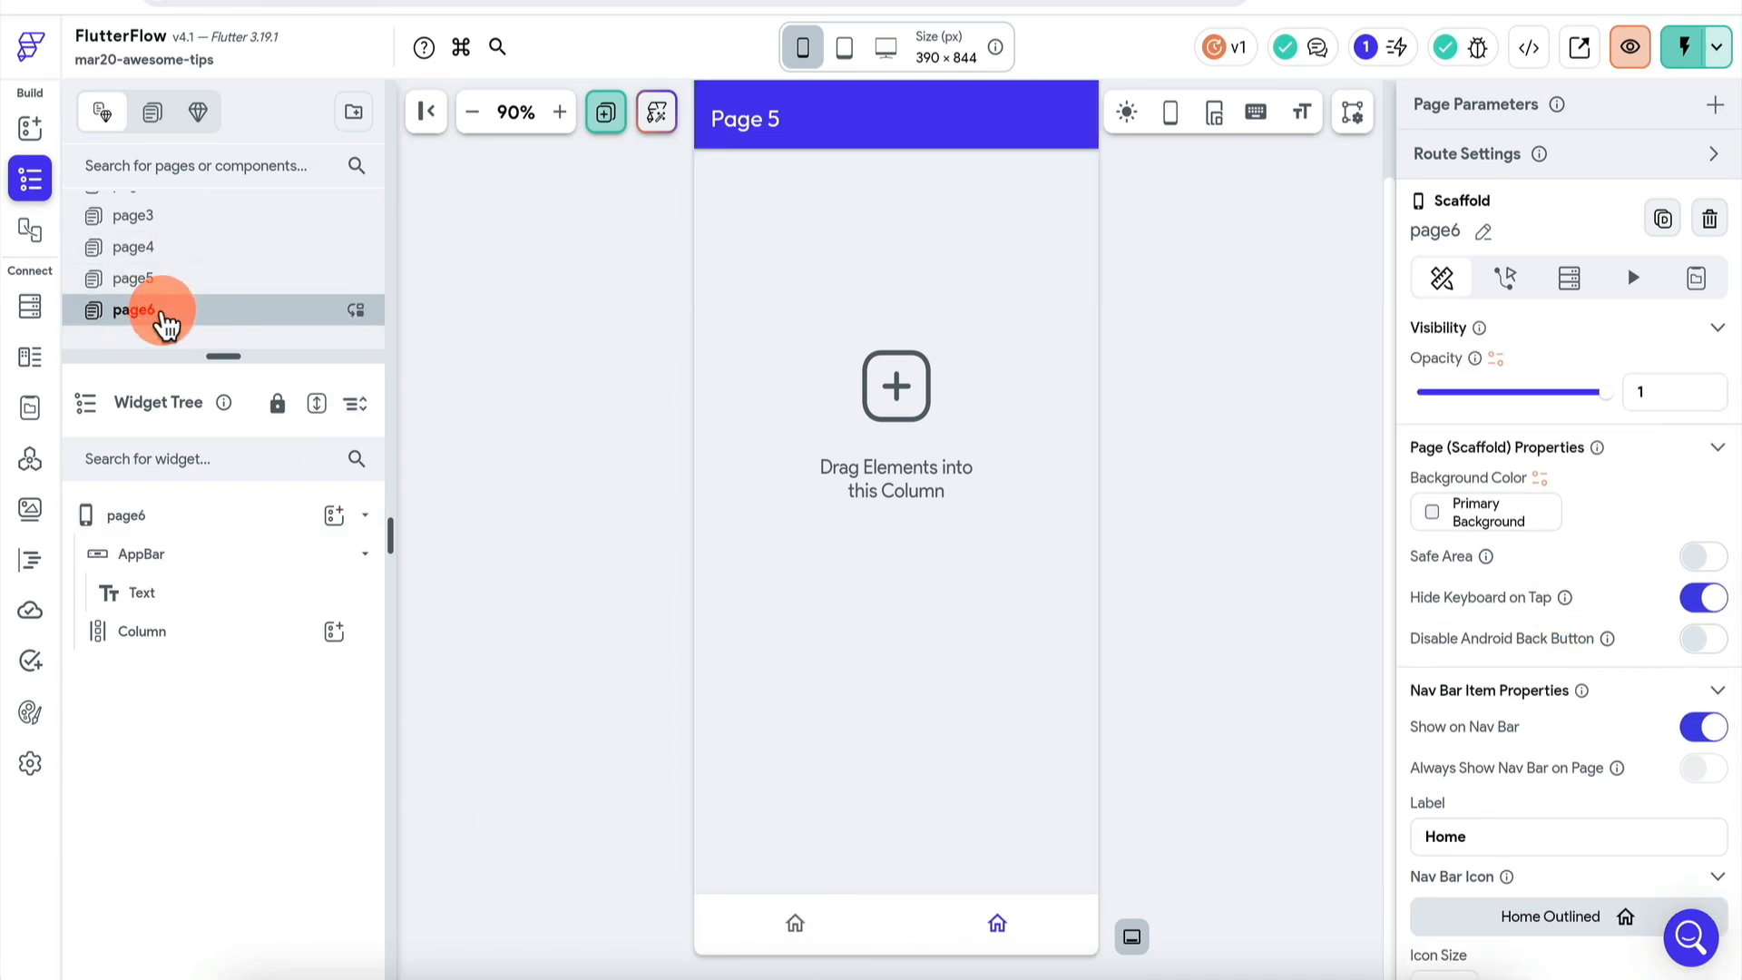
scroll(1537, 626, "down", 3)
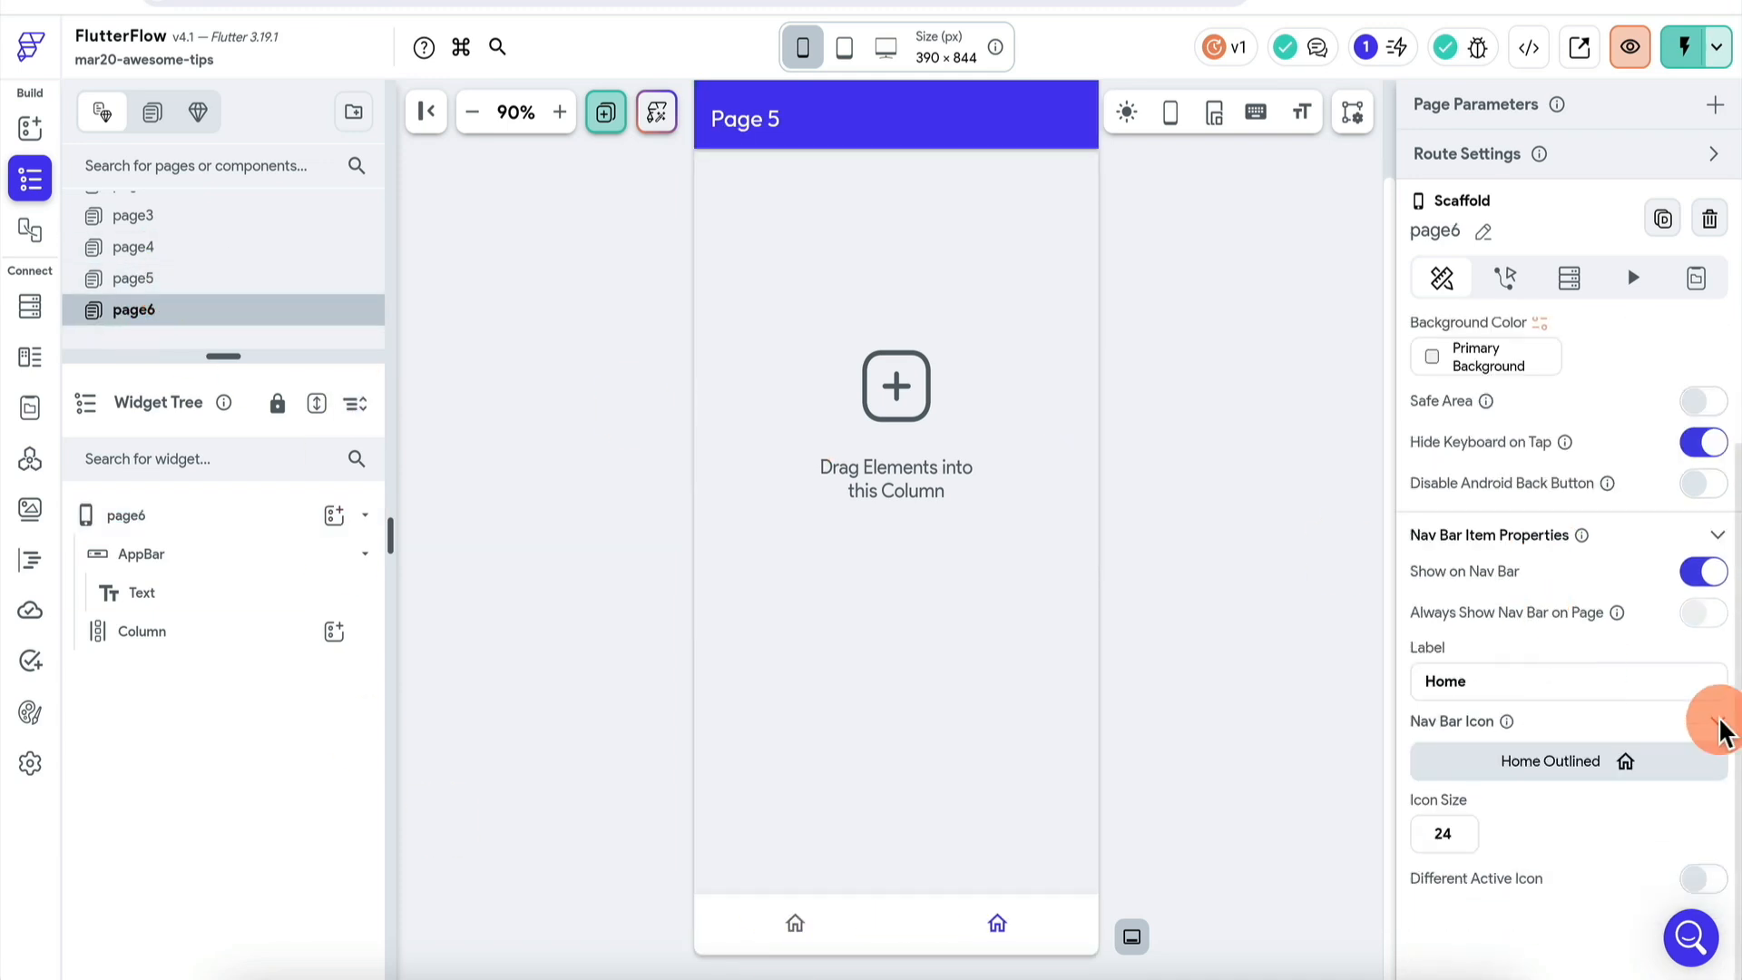
left_click(1702, 572)
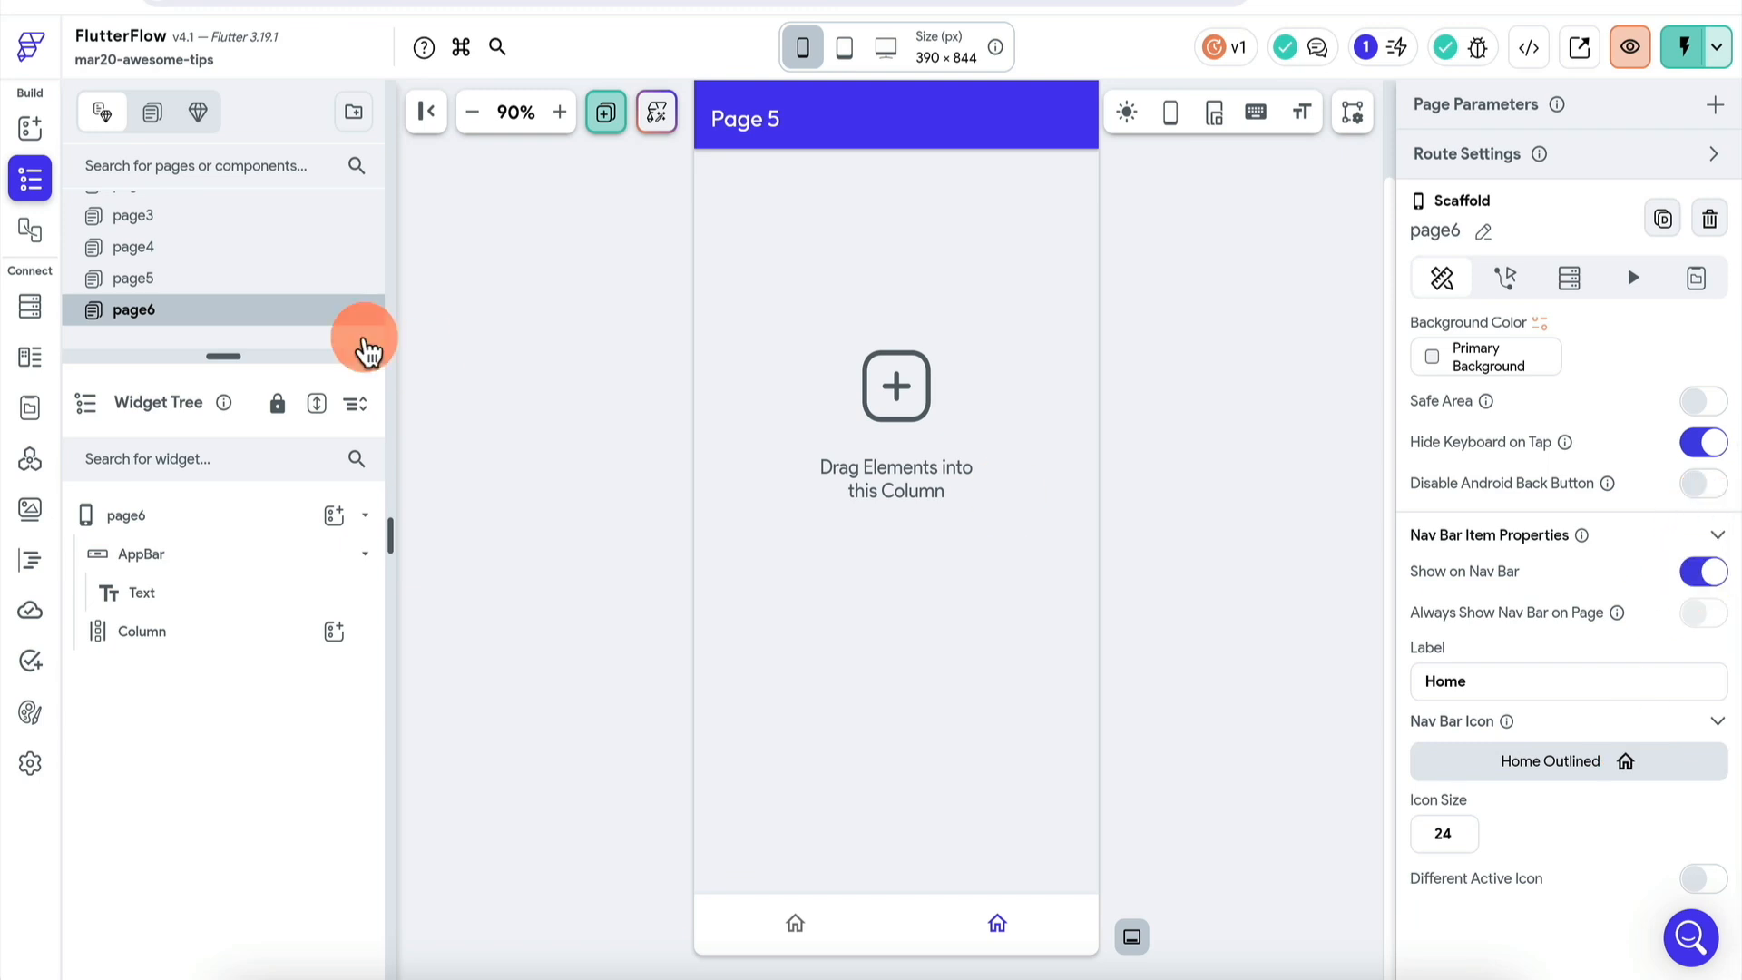
left_click(205, 278)
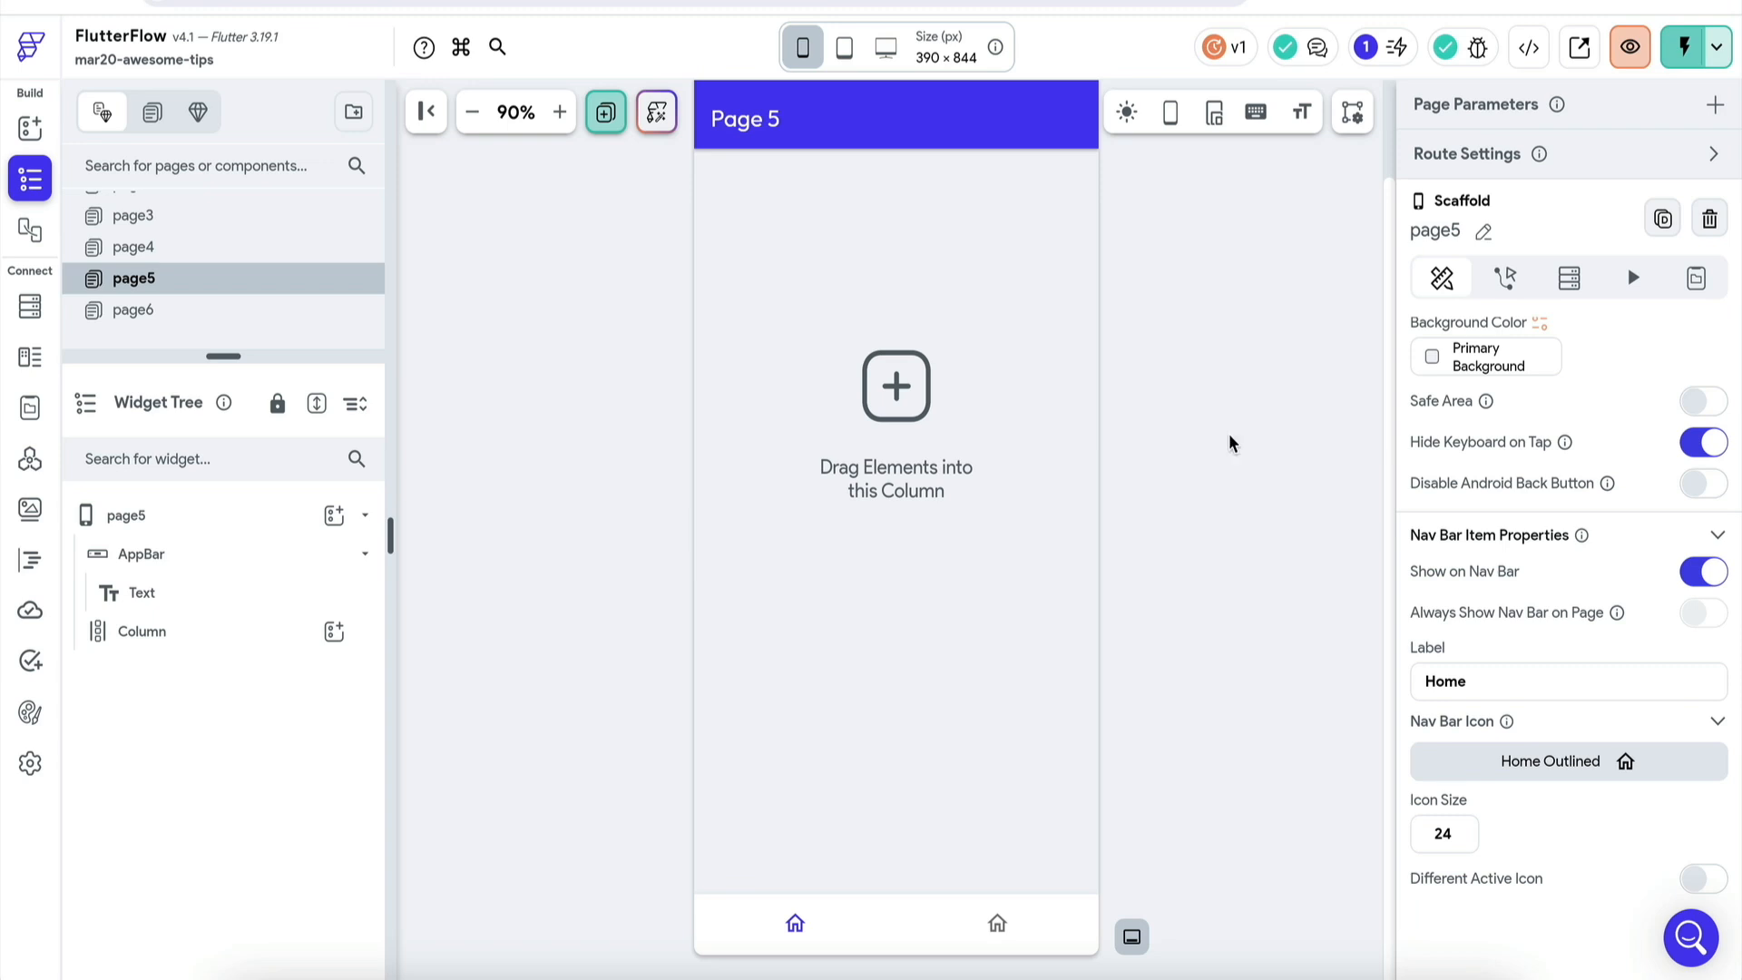
left_click(1229, 442)
left_click(473, 449)
left_click(579, 388)
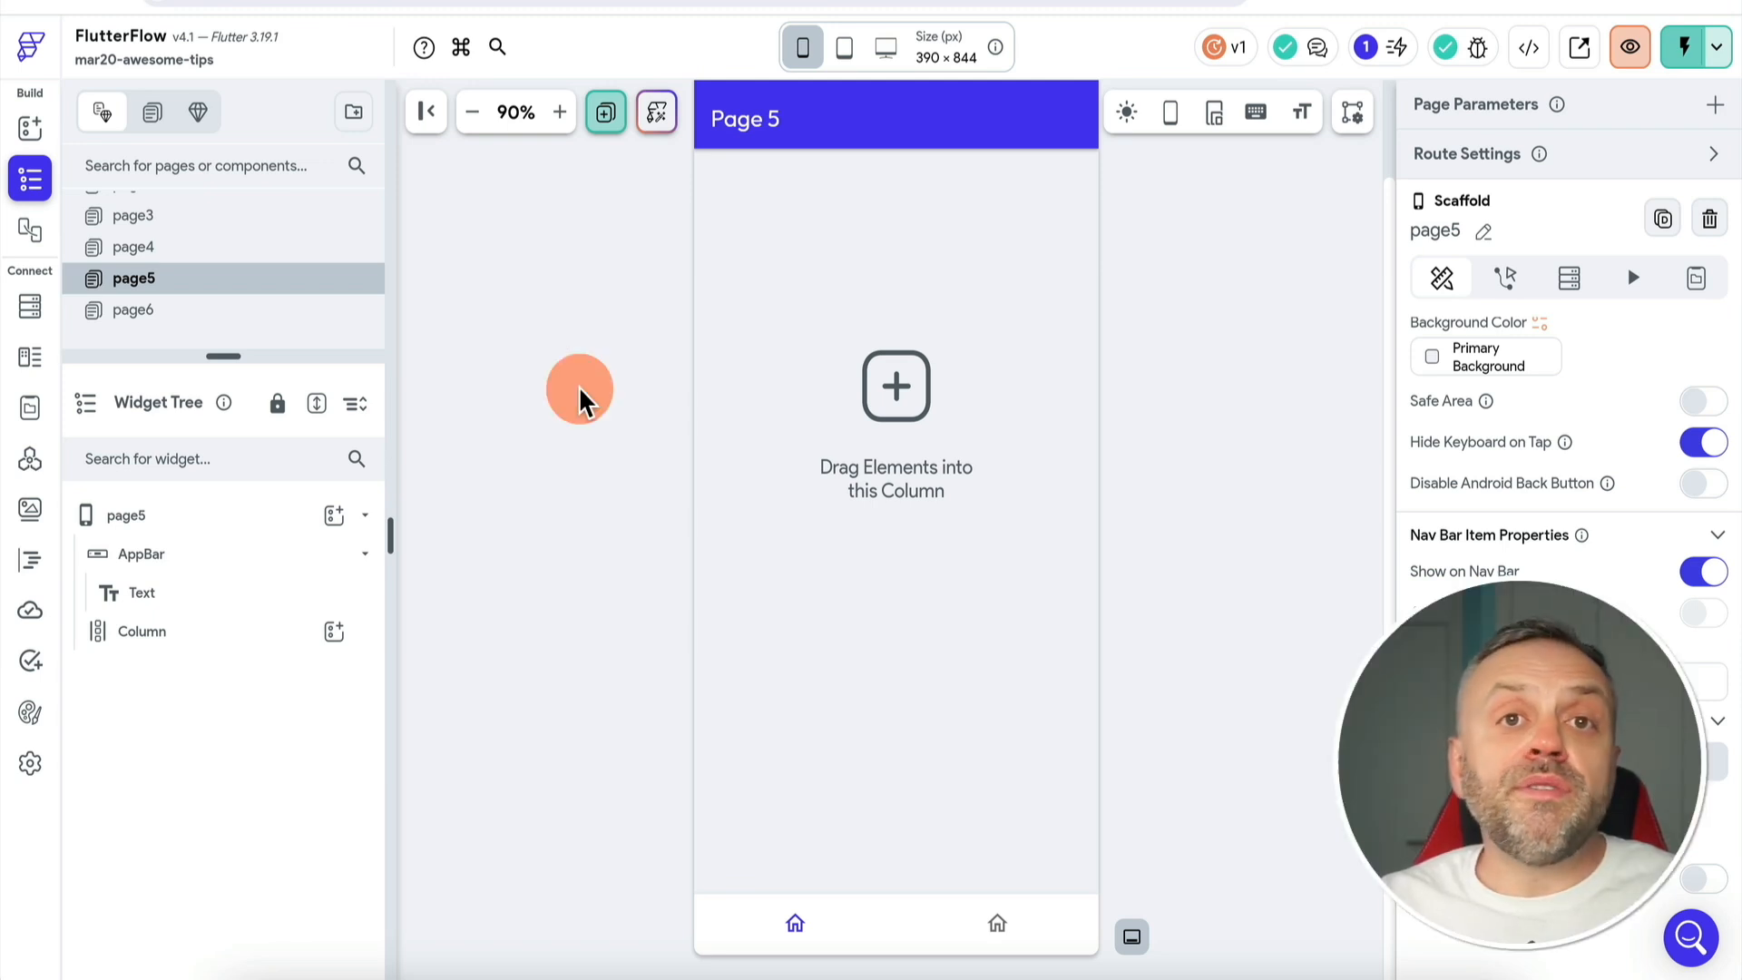